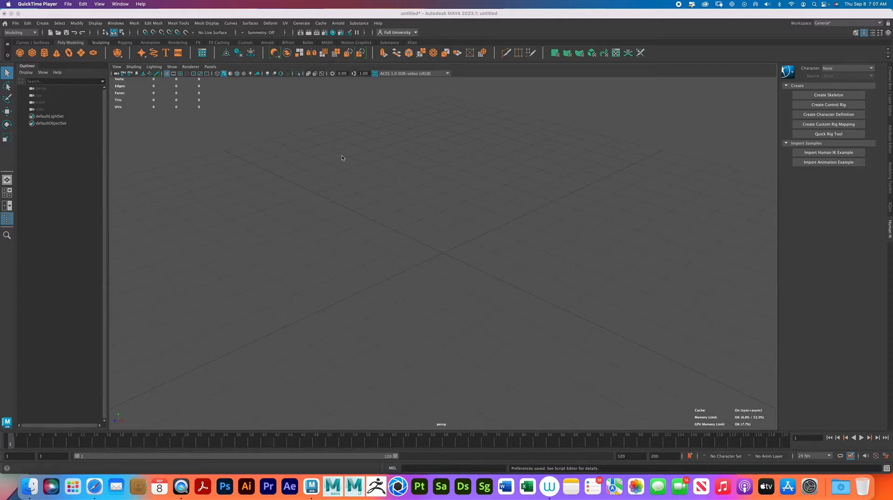
# Step: Start a new scene in Maya without saving the changes to the untitled one
pyautogui.click(54, 15)
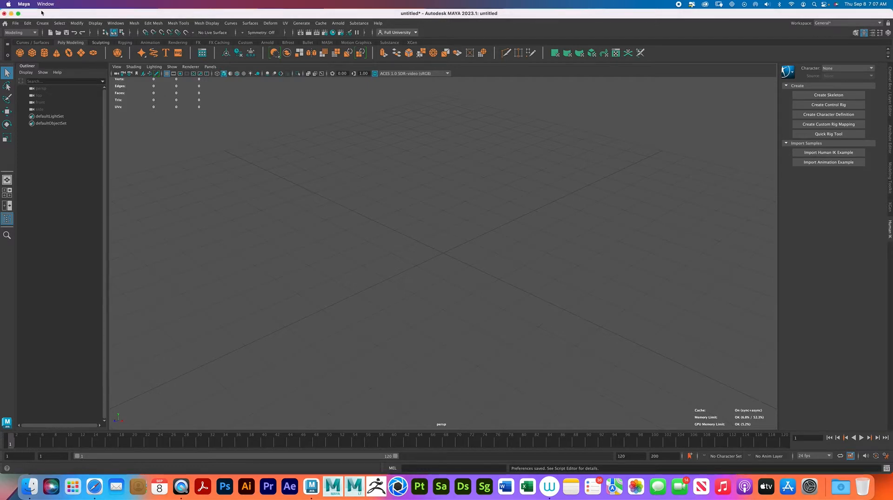
pyautogui.click(16, 24)
pyautogui.click(28, 37)
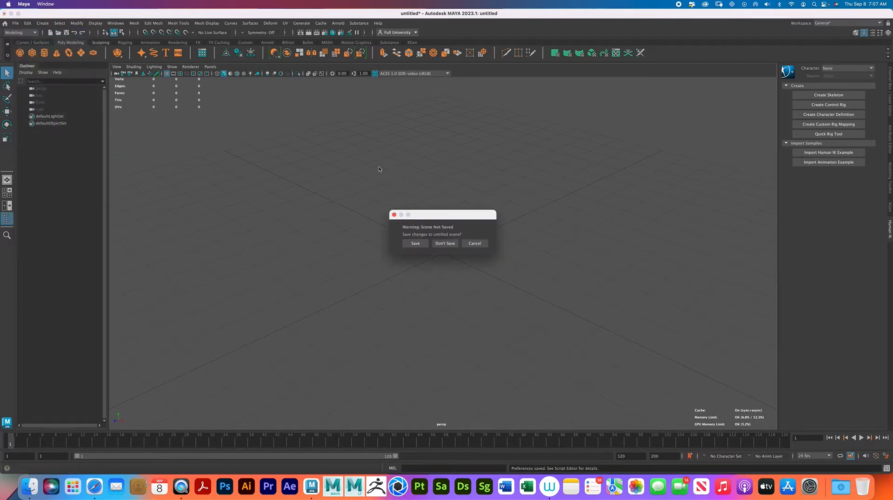
pyautogui.click(448, 243)
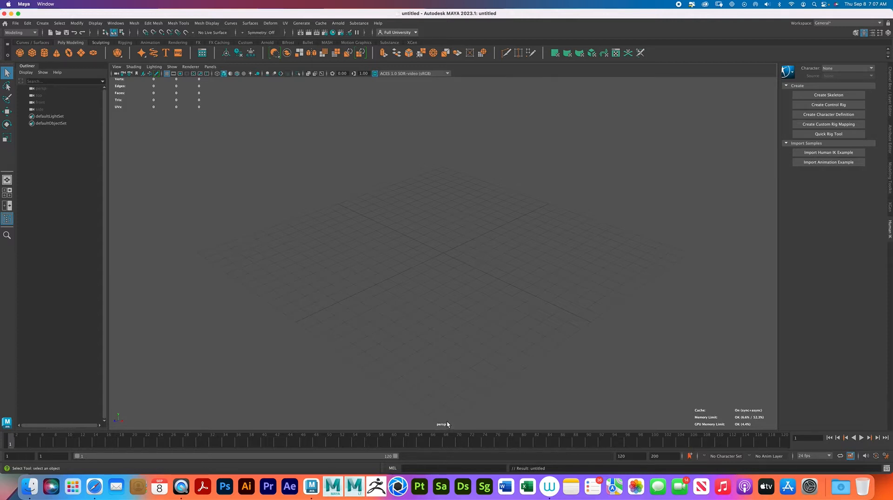
# Step: Show the four-view layout and start importing an image as an image plane for the front view
pyautogui.press('space')
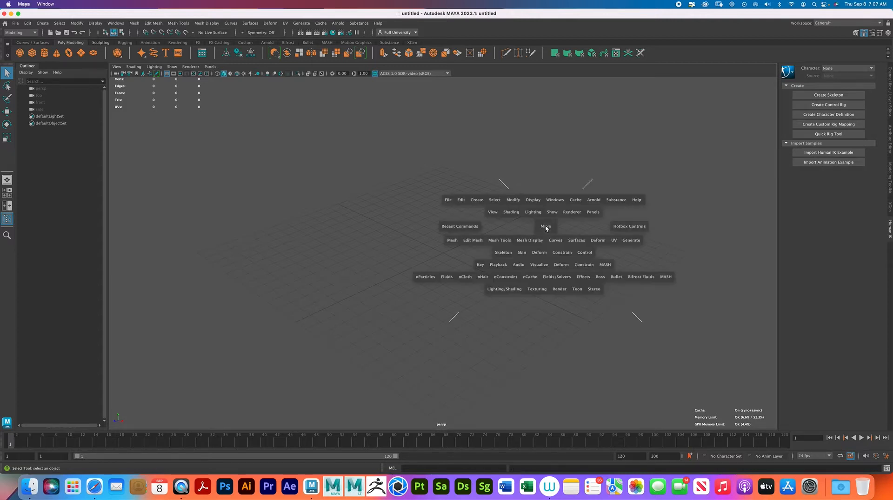
pyautogui.press('space')
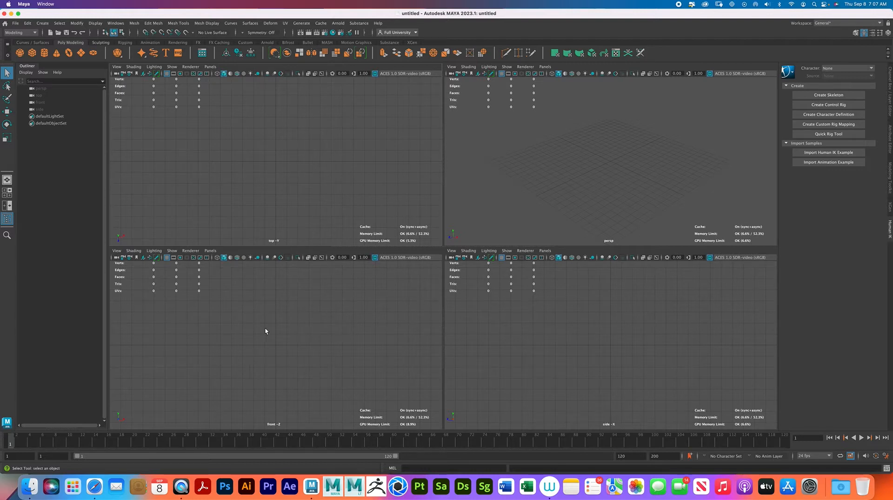
pyautogui.click(117, 251)
pyautogui.moveTo(141, 408)
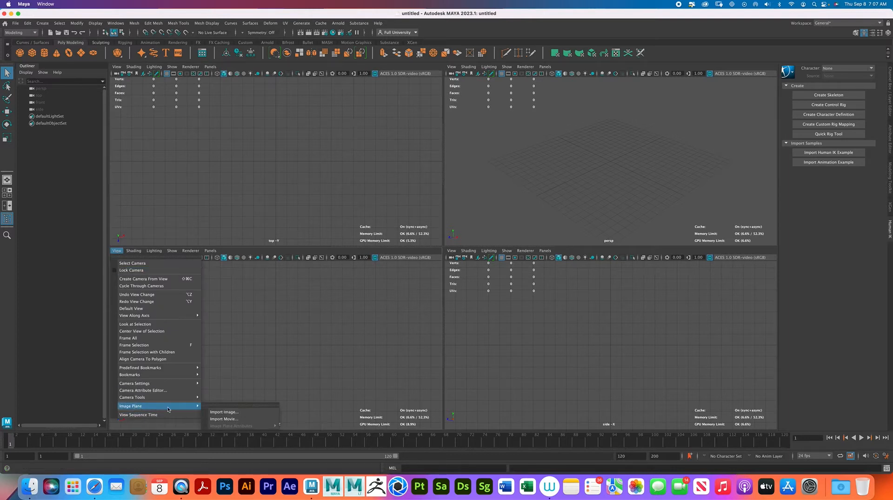
pyautogui.click(236, 413)
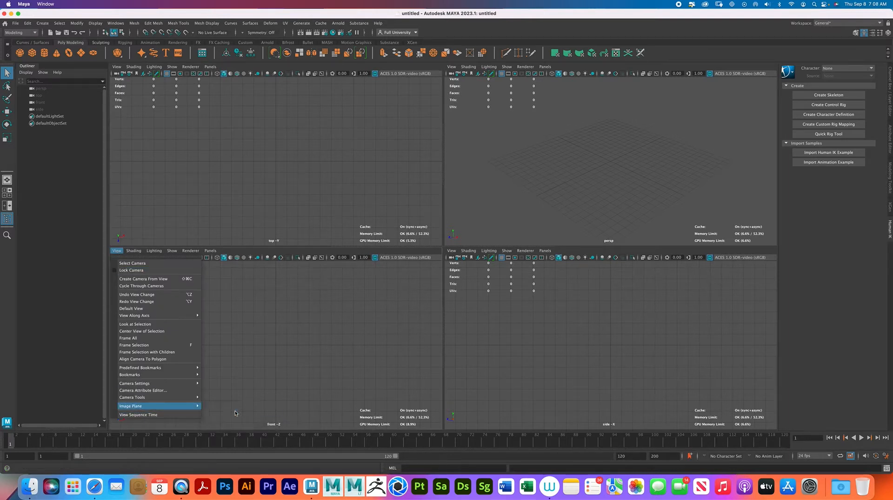
# Step: Open the Creative Cloud Files folder, sort it by newest modification date and look through its files for the logo image
pyautogui.scroll(-2, 228, 193)
pyautogui.click(207, 213)
pyautogui.click(553, 175)
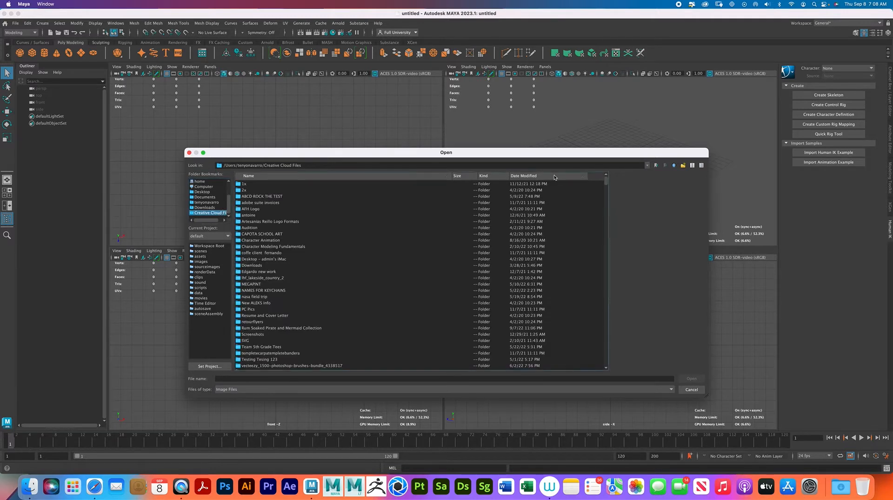
pyautogui.click(552, 173)
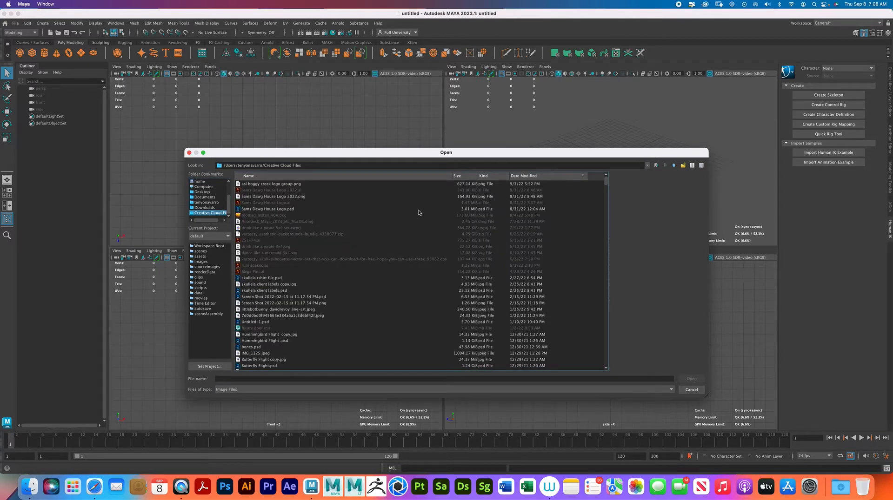
pyautogui.scroll(-2, 310, 244)
pyautogui.scroll(2, 310, 244)
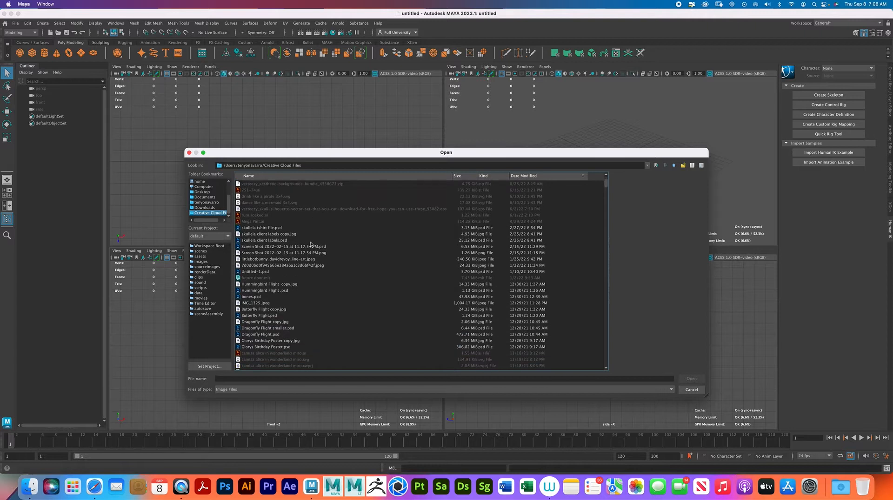
pyautogui.scroll(-5, 318, 241)
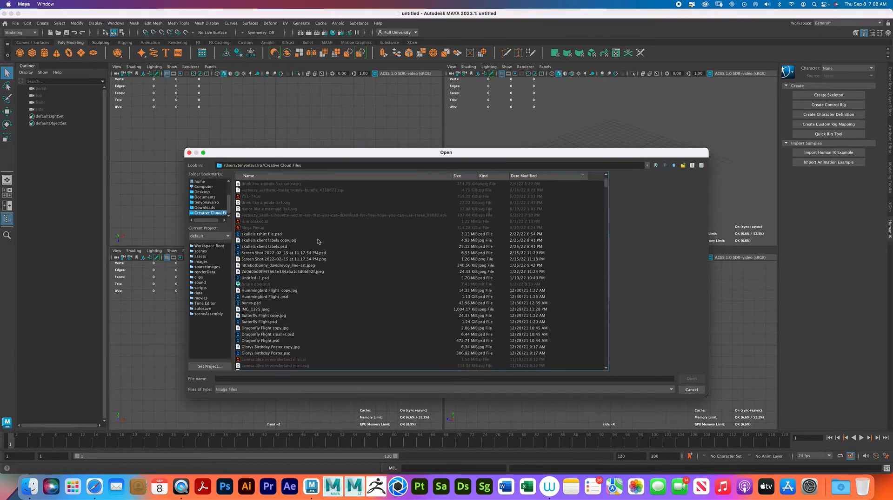
pyautogui.scroll(-6, 316, 240)
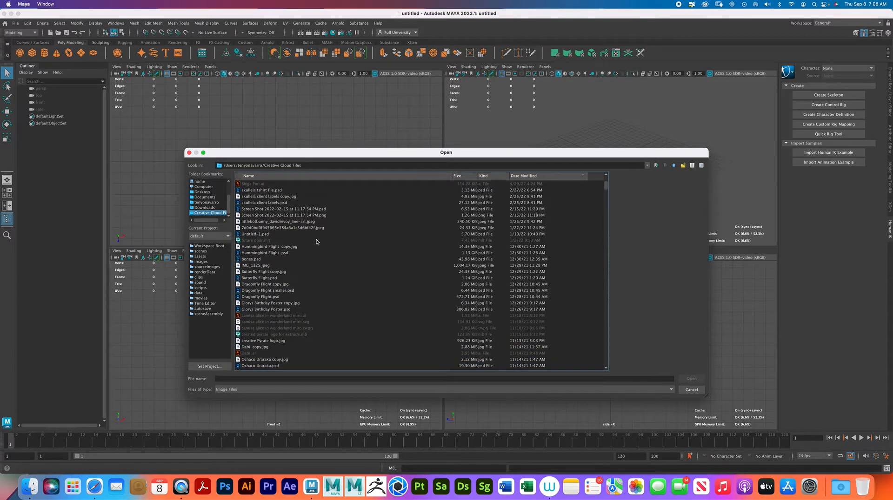
pyautogui.scroll(-7, 316, 241)
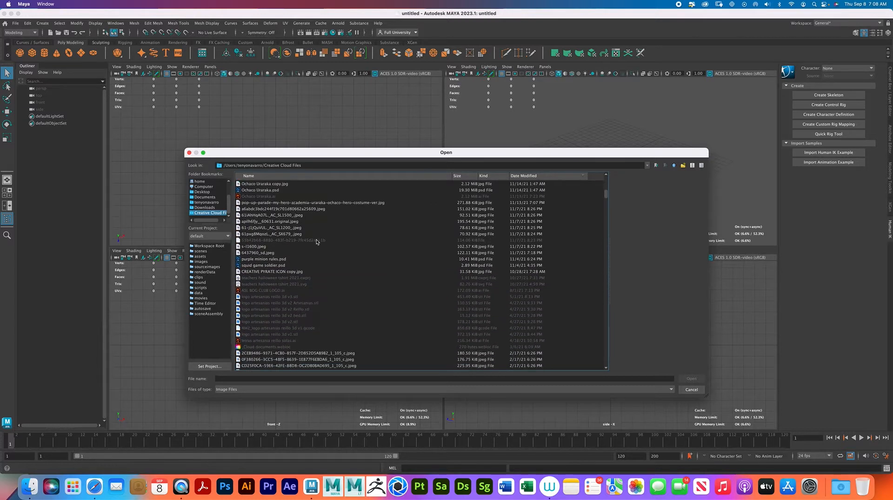
pyautogui.scroll(-8, 316, 242)
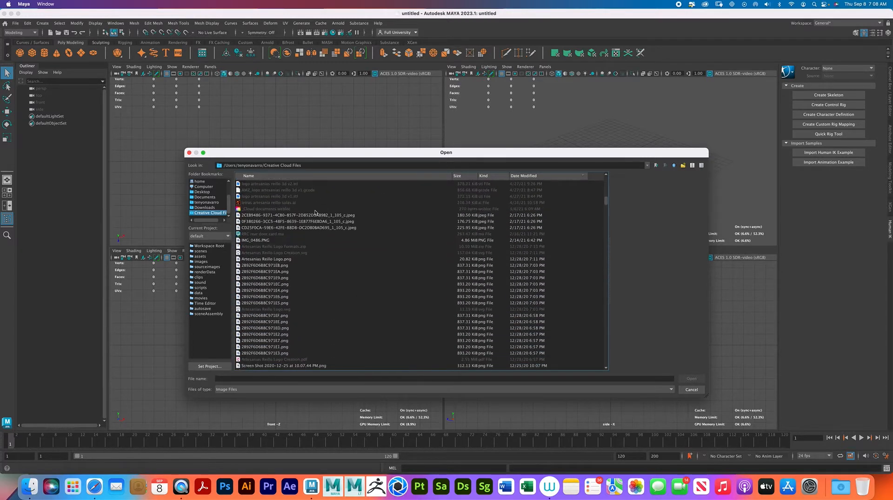
# Step: Sort the folder by name and open its Rum Soaked Pirate and Mermaid Collection subfolder
pyautogui.click(312, 176)
pyautogui.scroll(-10, 302, 297)
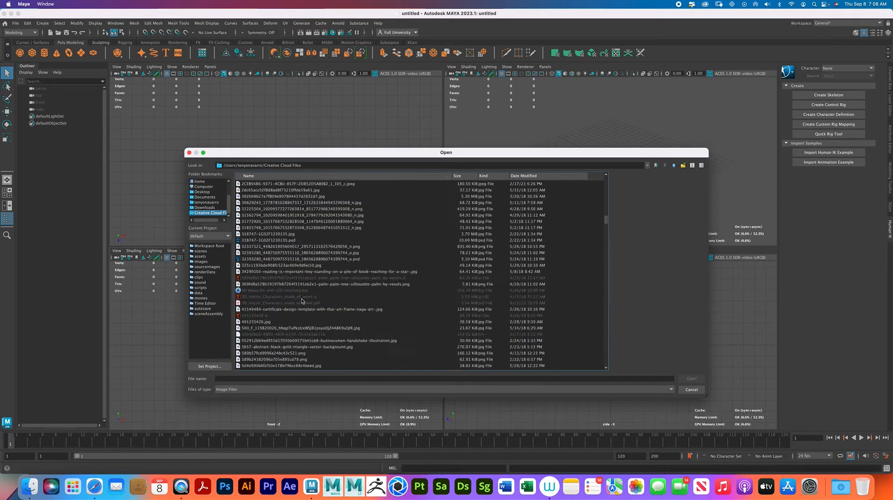
pyautogui.scroll(-3, 302, 298)
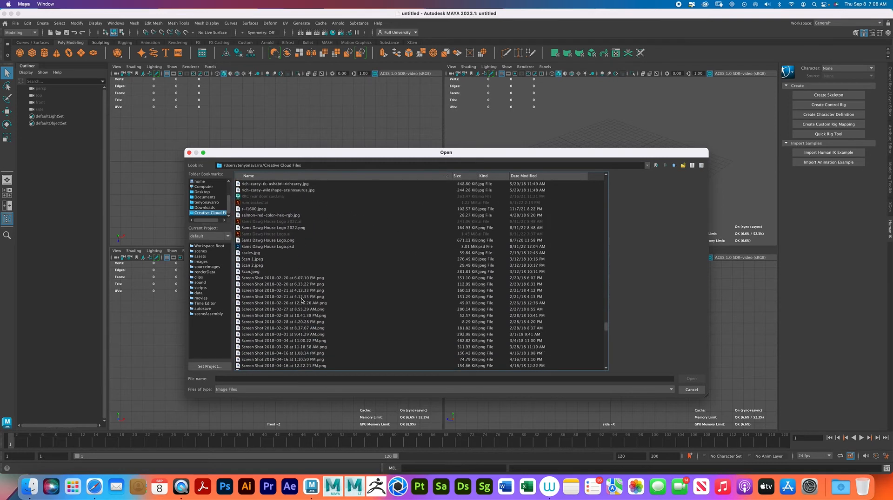
pyautogui.scroll(20, 298, 284)
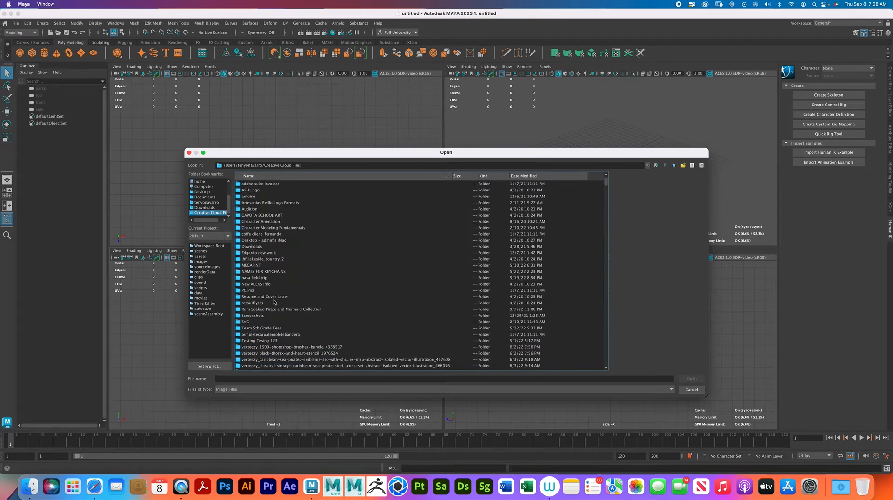
pyautogui.doubleClick(281, 322)
pyautogui.click(285, 312)
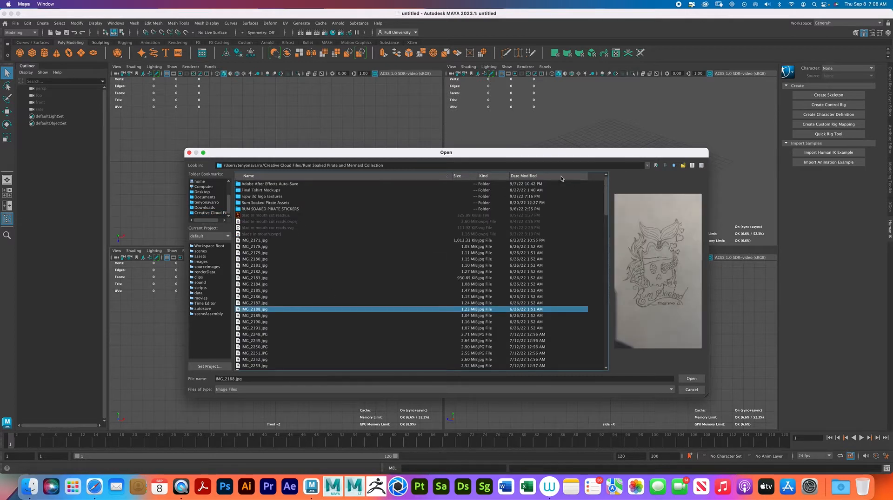
# Step: Sort the files by newest modification date and import Rum Soaked Pirate Wear Logo.png as the front view's image plane
pyautogui.click(559, 179)
pyautogui.click(559, 178)
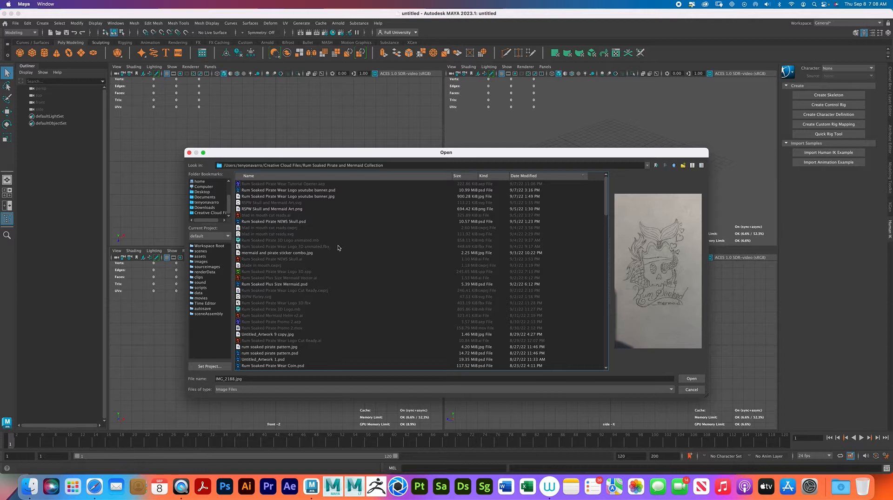
pyautogui.scroll(-4, 338, 248)
pyautogui.scroll(-1, 338, 247)
pyautogui.scroll(-12, 337, 247)
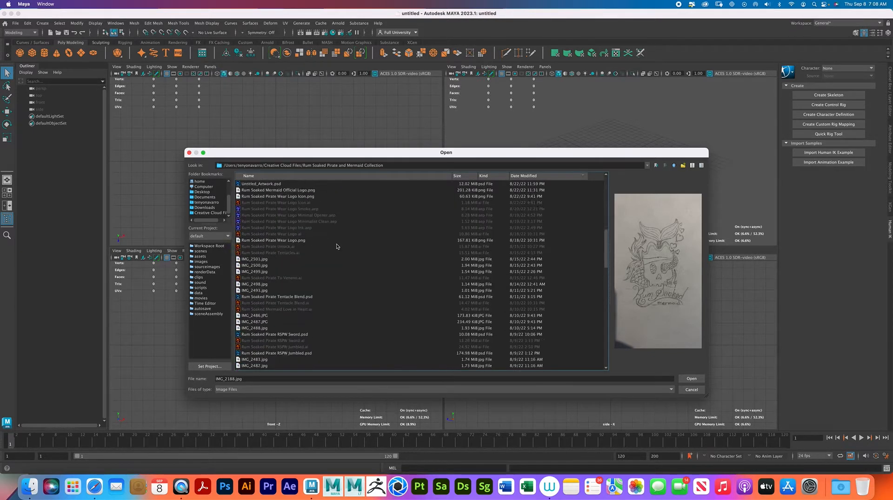
pyautogui.click(281, 229)
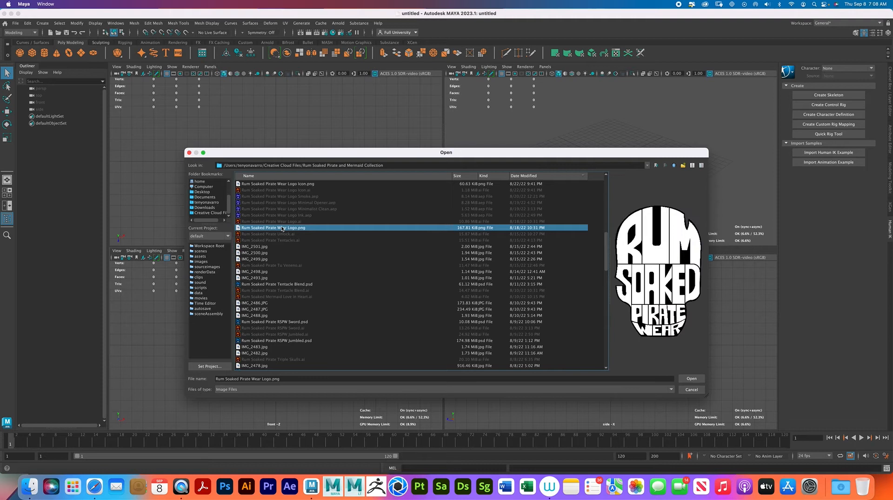
pyautogui.click(690, 380)
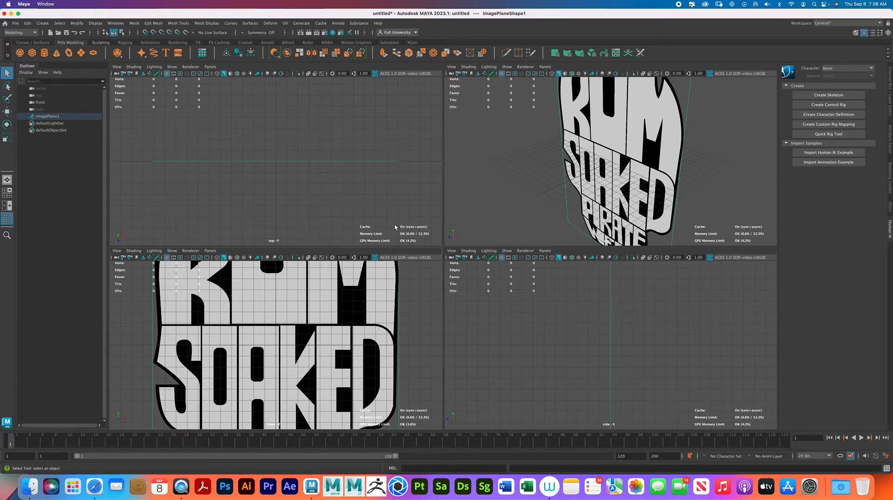
# Step: Scale the logo image plane down uniformly and move it back along Z to about -15.7, behind the grid
pyautogui.press('r')
pyautogui.moveTo(610, 161); pyautogui.dragTo(492, 168)
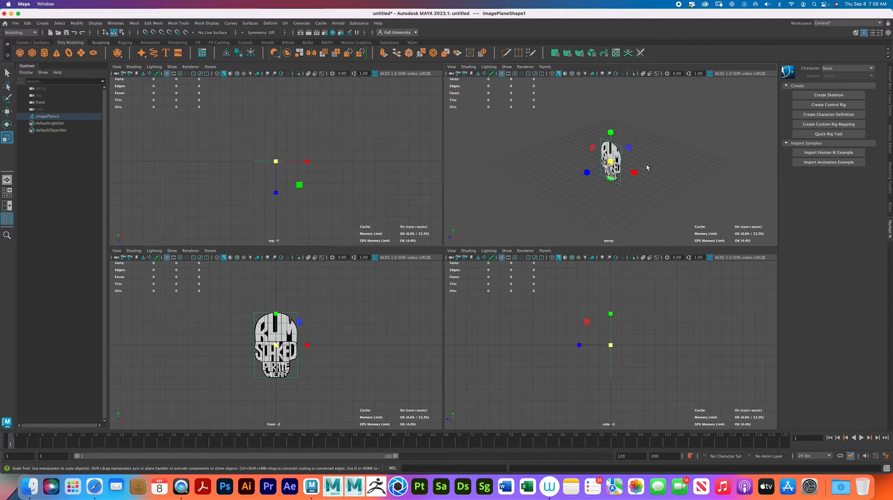
pyautogui.press('w')
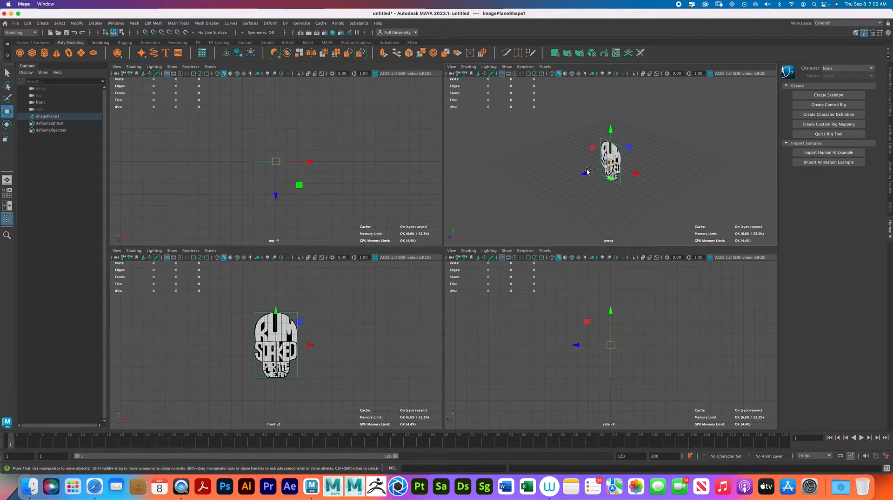
pyautogui.moveTo(583, 174); pyautogui.dragTo(532, 190)
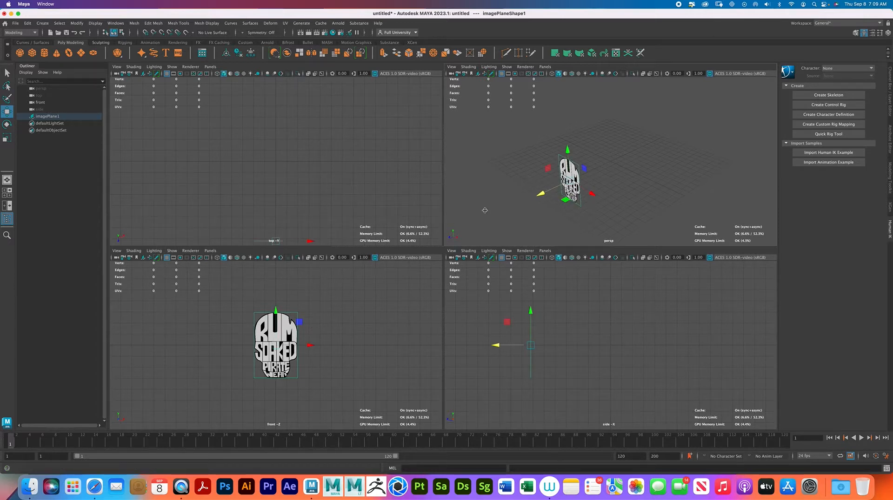
pyautogui.moveTo(540, 193); pyautogui.dragTo(658, 139)
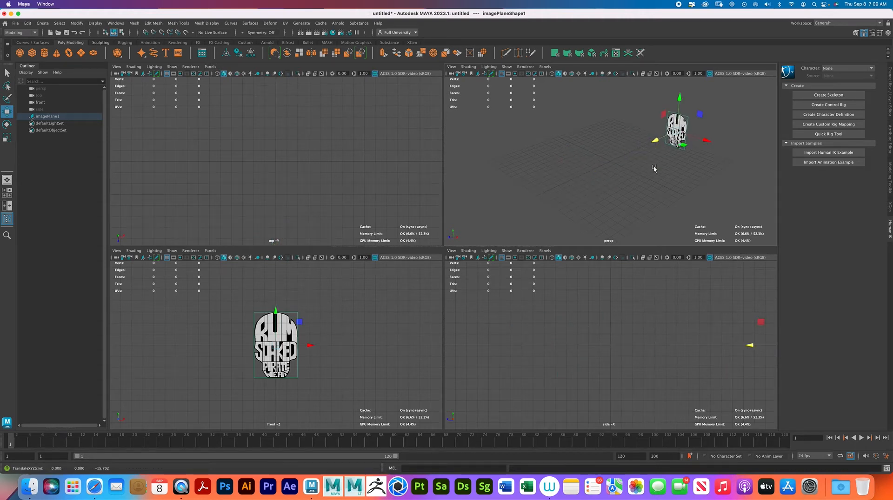
# Step: Hide the grid in the front view so only the logo image plane shows there
pyautogui.keyDown('alt'); pyautogui.moveTo(638, 168); pyautogui.dragTo(465, 191); pyautogui.keyUp('alt')
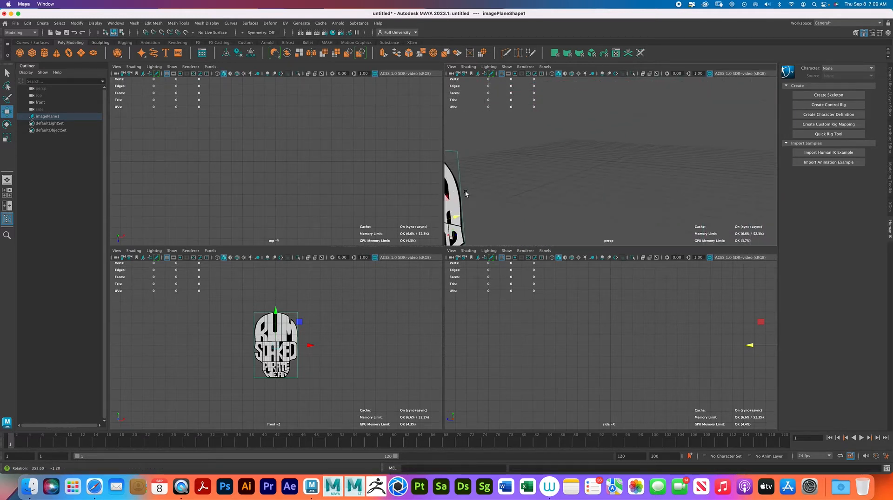
pyautogui.keyDown('alt'); pyautogui.moveTo(596, 144); pyautogui.dragTo(596, 172); pyautogui.keyUp('alt')
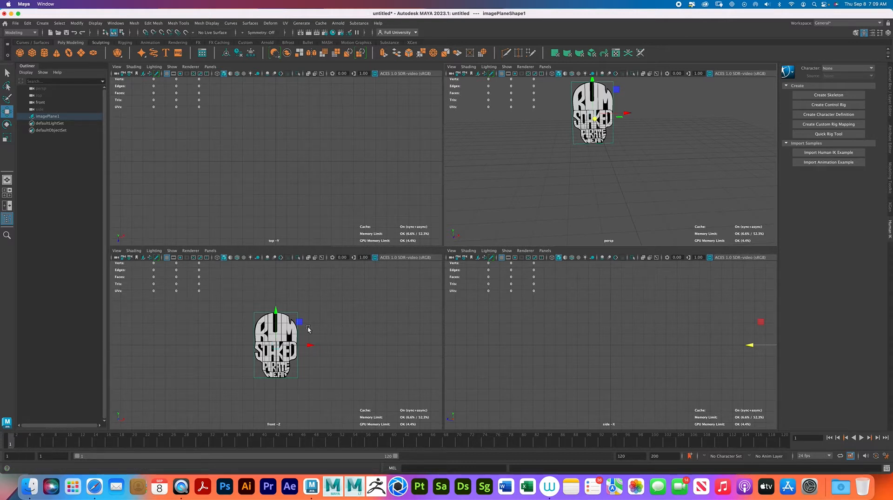
pyautogui.click(167, 258)
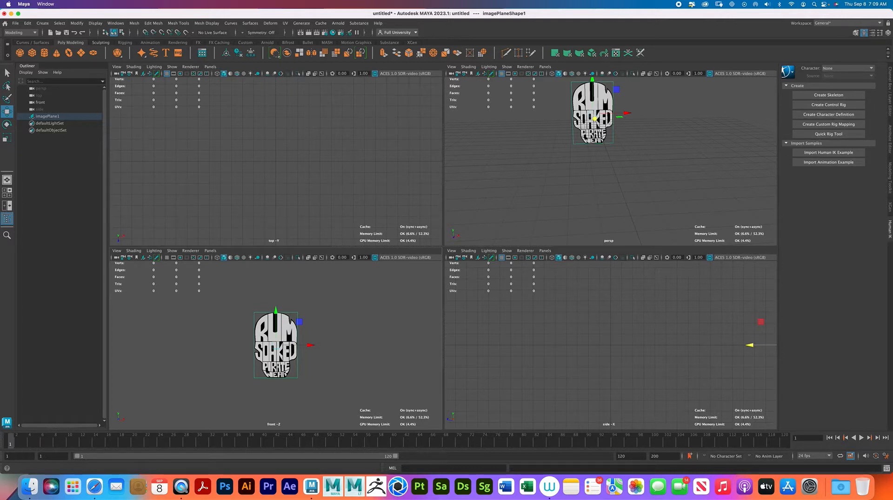
# Step: Create a display layer from the selected image plane, set the layer to reference mode and clear the selection
pyautogui.click(889, 103)
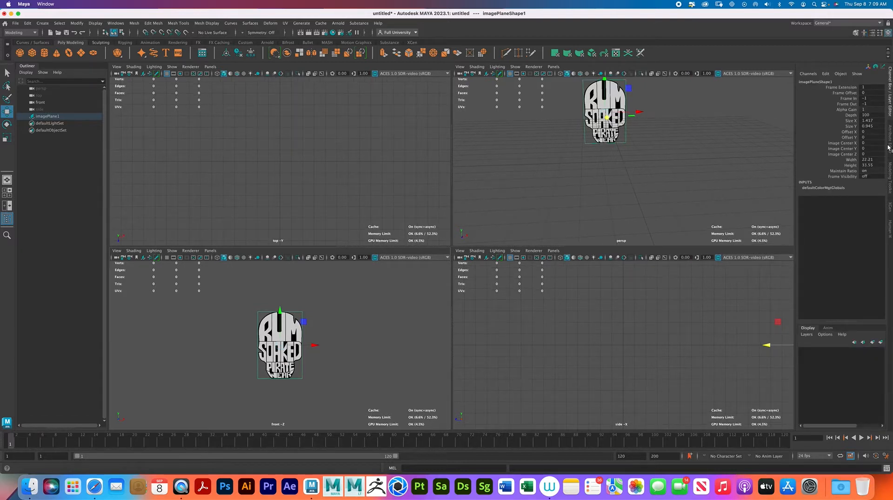
pyautogui.click(809, 336)
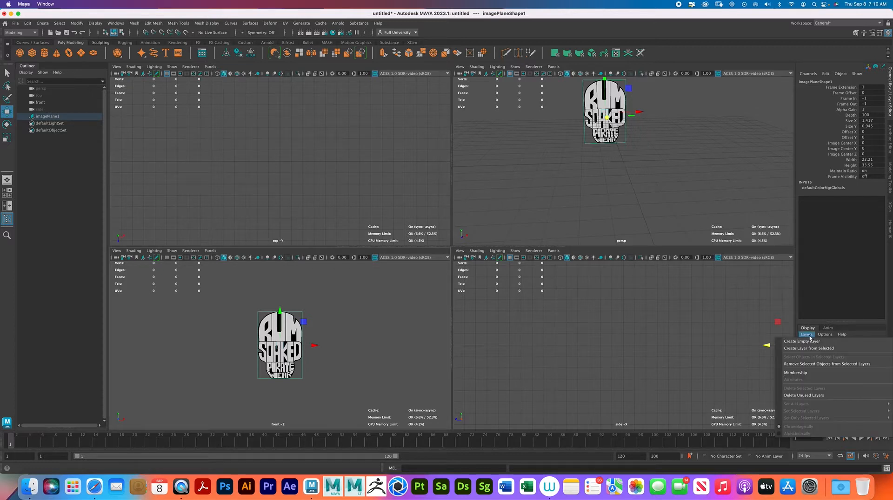
pyautogui.click(825, 348)
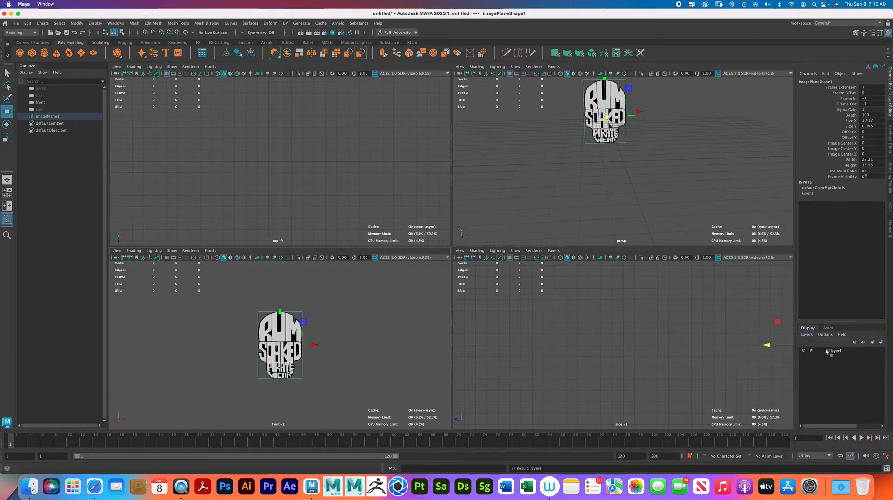
pyautogui.click(820, 352)
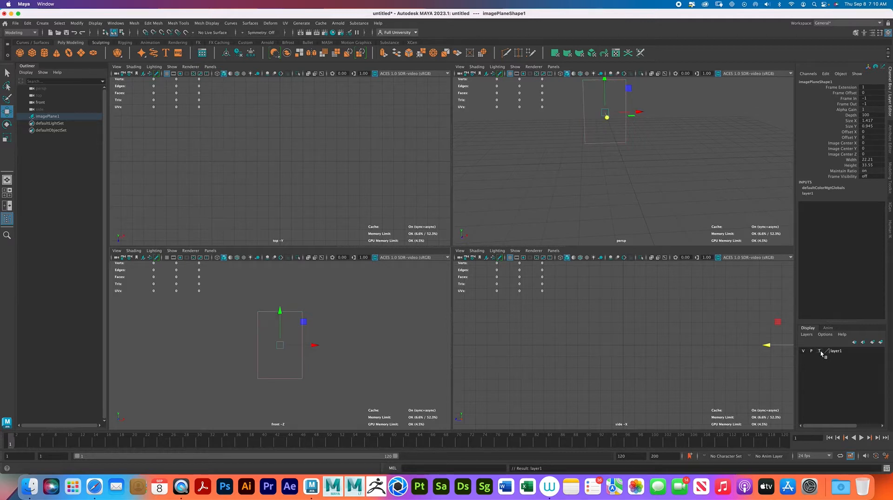
pyautogui.click(820, 352)
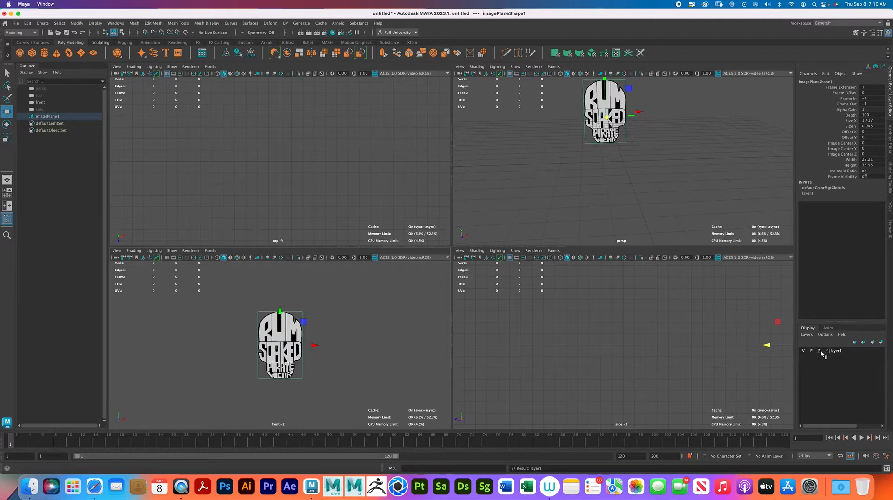
pyautogui.click(692, 162)
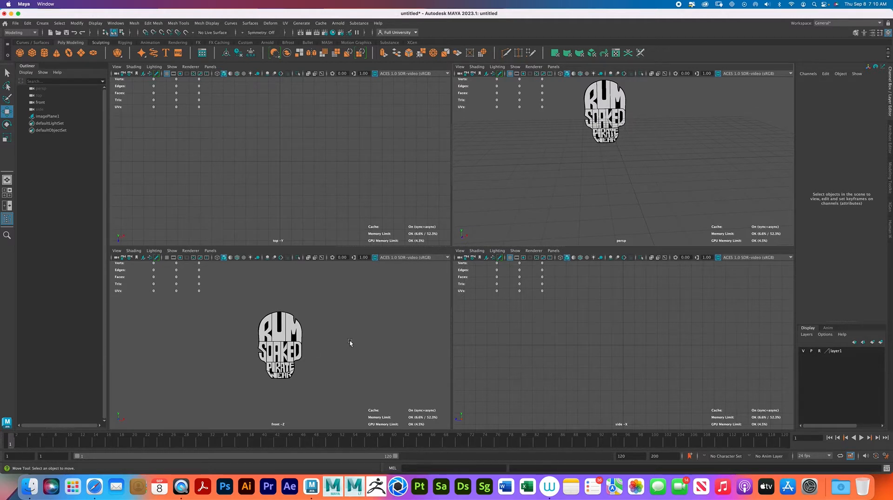
# Step: Create a polygon plane over the logo in the enlarged front view and rotate it 90 degrees about X
pyautogui.press('space')
pyautogui.keyDown('alt'); pyautogui.moveTo(479, 279); pyautogui.dragTo(748, 335, button='right'); pyautogui.keyUp('alt')
pyautogui.keyDown('alt'); pyautogui.moveTo(639, 254); pyautogui.dragTo(596, 267, button='middle'); pyautogui.keyUp('alt')
pyautogui.keyDown('alt'); pyautogui.moveTo(543, 228); pyautogui.dragTo(532, 273, button='middle'); pyautogui.keyUp('alt')
pyautogui.keyDown('alt'); pyautogui.moveTo(531, 273); pyautogui.dragTo(553, 289, button='right'); pyautogui.keyUp('alt')
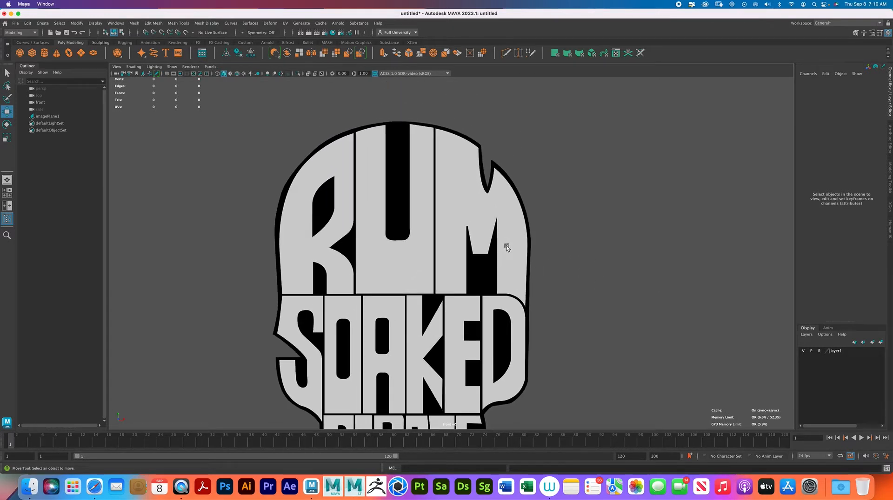
pyautogui.keyDown('alt'); pyautogui.moveTo(504, 232); pyautogui.dragTo(432, 244, button='right'); pyautogui.keyUp('alt')
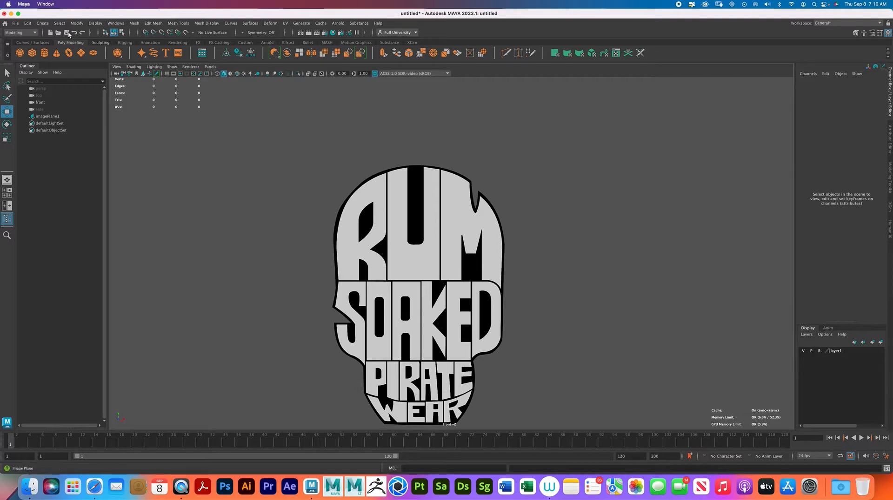
pyautogui.click(82, 54)
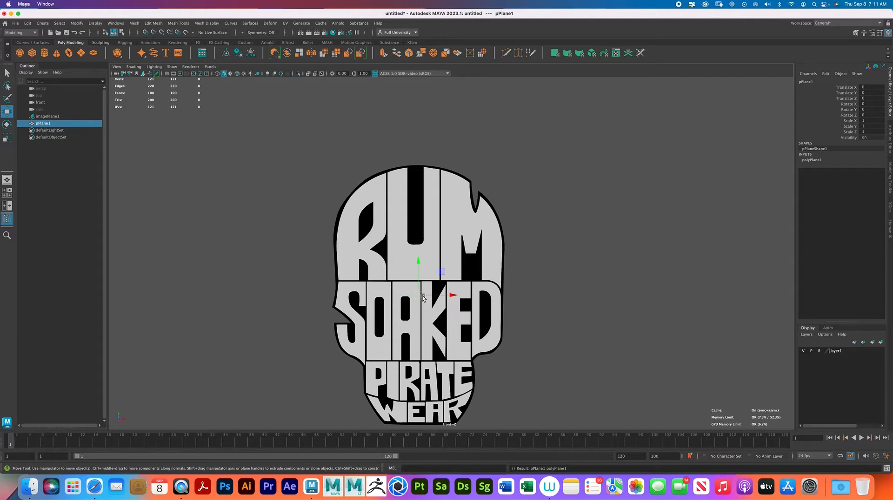
pyautogui.press('e')
pyautogui.moveTo(422, 294)
pyautogui.mouseDown()
pyautogui.moveTo(420, 303)
pyautogui.moveTo(418, 280)
pyautogui.moveTo(417, 303)
pyautogui.mouseUp()
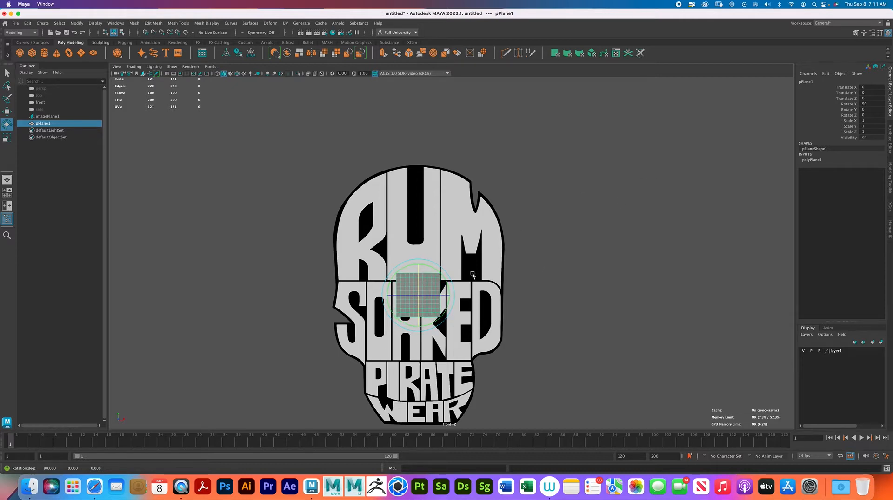
# Step: Set the polygon plane's width and height subdivisions to 1, then clear the selection
pyautogui.click(487, 274)
pyautogui.click(437, 295)
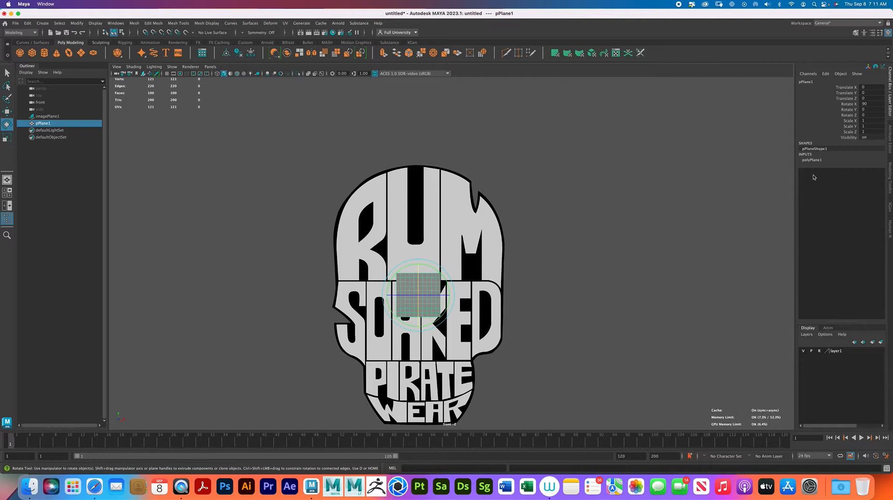
pyautogui.click(888, 144)
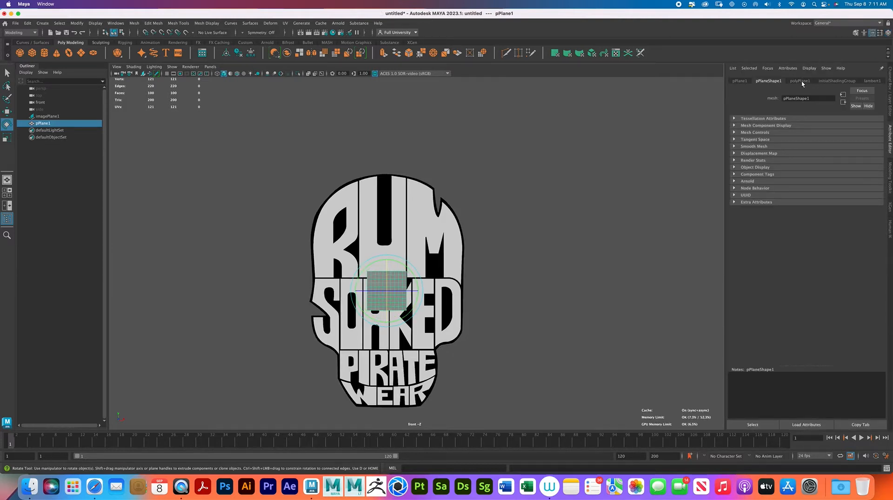
pyautogui.click(799, 81)
pyautogui.moveTo(825, 153)
pyautogui.mouseDown()
pyautogui.moveTo(801, 153)
pyautogui.moveTo(812, 158)
pyautogui.mouseUp()
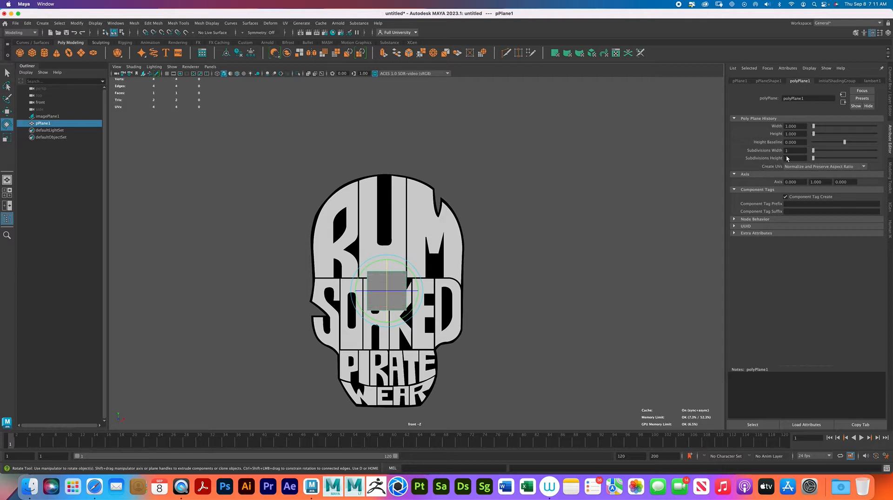
pyautogui.click(526, 241)
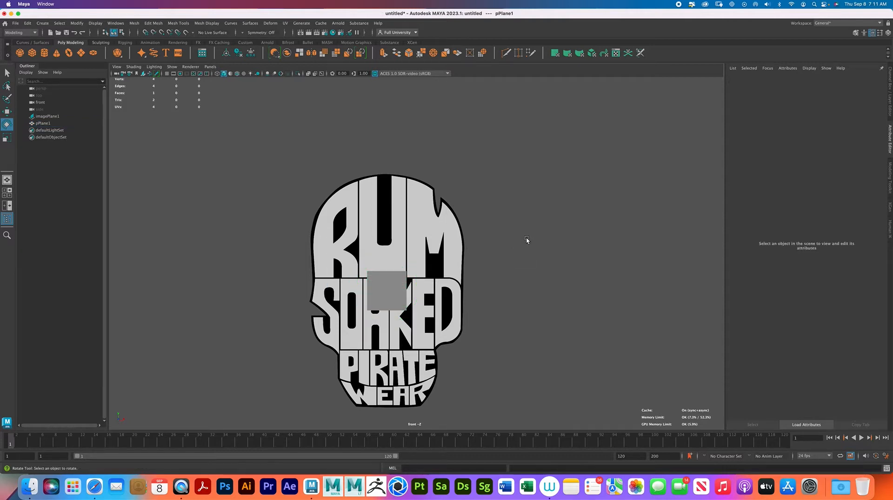
# Step: Turn on X-Ray and Wireframe on Shaded in the front view with the plane selected
pyautogui.click(390, 281)
pyautogui.scroll(1, 405, 278)
pyautogui.scroll(2, 405, 278)
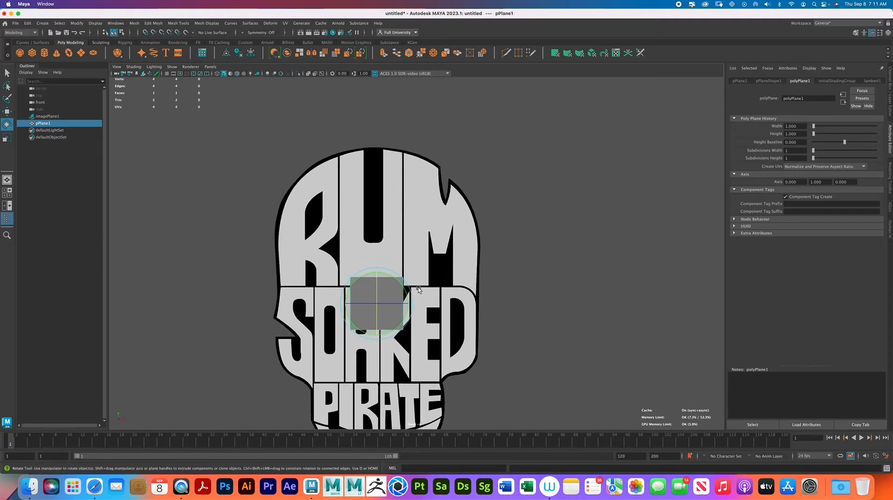
pyautogui.click(134, 66)
pyautogui.click(140, 137)
pyautogui.click(134, 66)
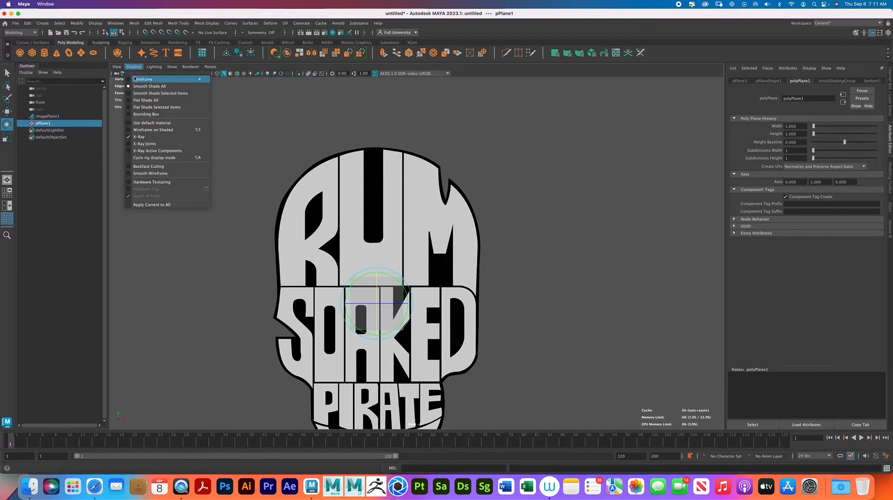
pyautogui.click(150, 130)
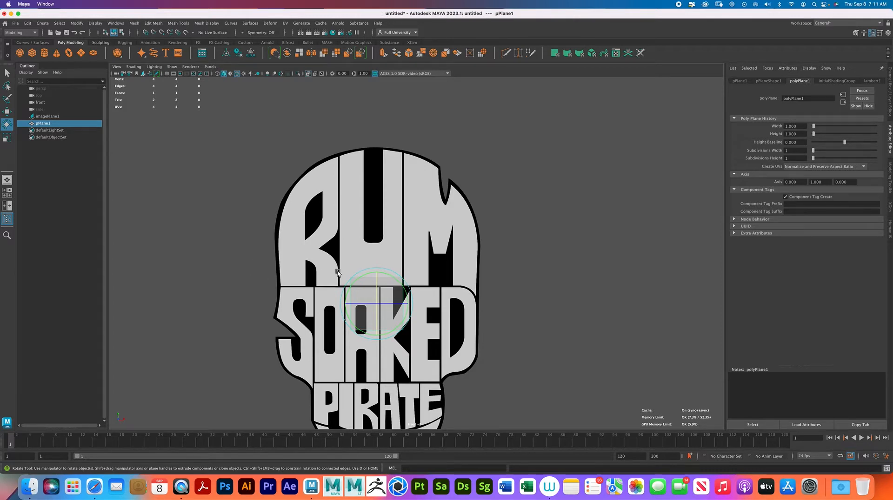
# Step: Move the plane up over the letter R so its lower edge meets the base of the RUM lettering
pyautogui.scroll(3, 394, 278)
pyautogui.press('w')
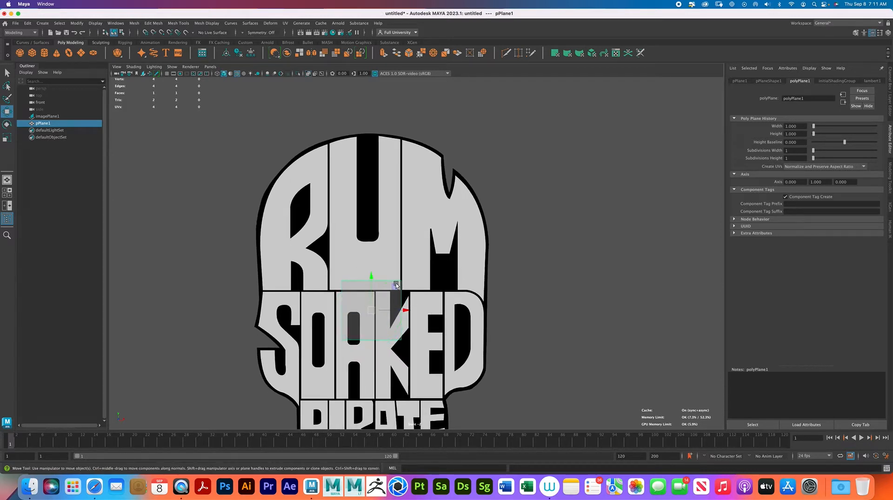
pyautogui.moveTo(372, 310); pyautogui.dragTo(296, 258)
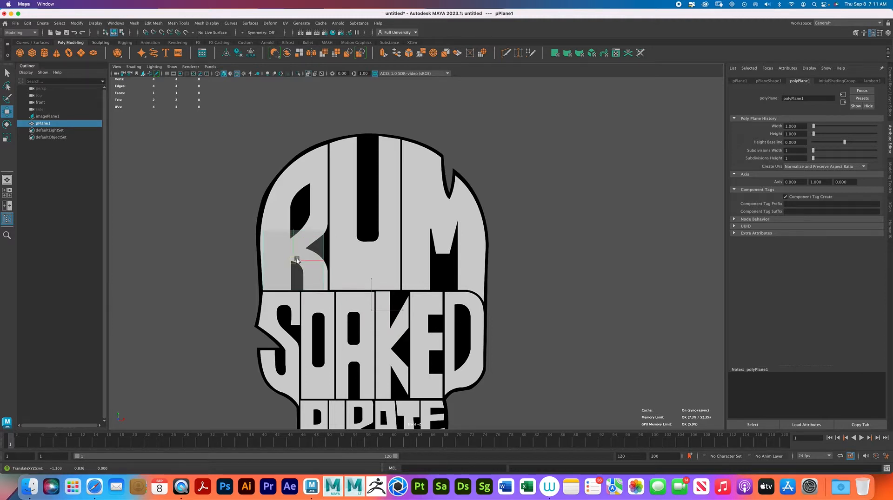
# Step: Move the plane's vertices so it spans the whole word RUM, with its upper edge near the skull's crown
pyautogui.moveTo(295, 265); pyautogui.dragTo(260, 263, button='right')
pyautogui.moveTo(251, 213); pyautogui.dragTo(354, 237)
pyautogui.moveTo(294, 197); pyautogui.dragTo(294, 100)
pyautogui.moveTo(364, 333); pyautogui.dragTo(312, 96)
pyautogui.moveTo(368, 223); pyautogui.dragTo(519, 233)
pyautogui.keyDown('alt'); pyautogui.moveTo(402, 198); pyautogui.dragTo(435, 221, button='right'); pyautogui.keyUp('alt')
pyautogui.moveTo(215, 101); pyautogui.dragTo(530, 162)
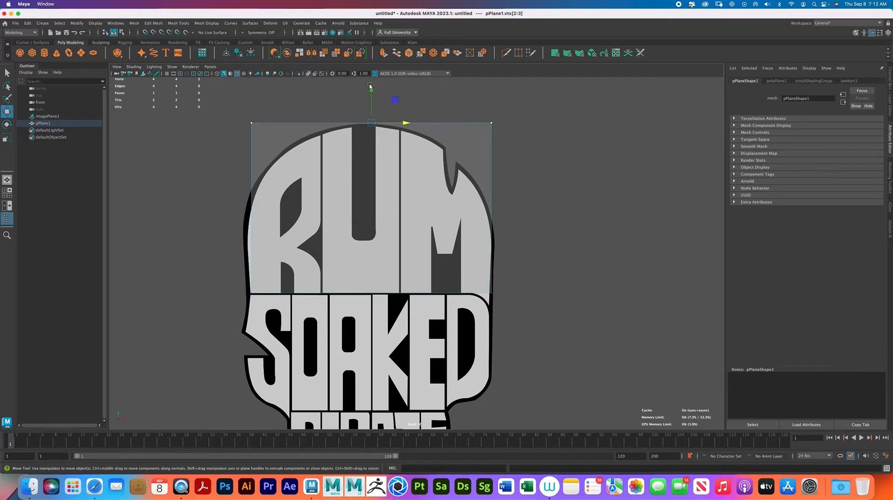
pyautogui.moveTo(371, 87); pyautogui.dragTo(372, 91)
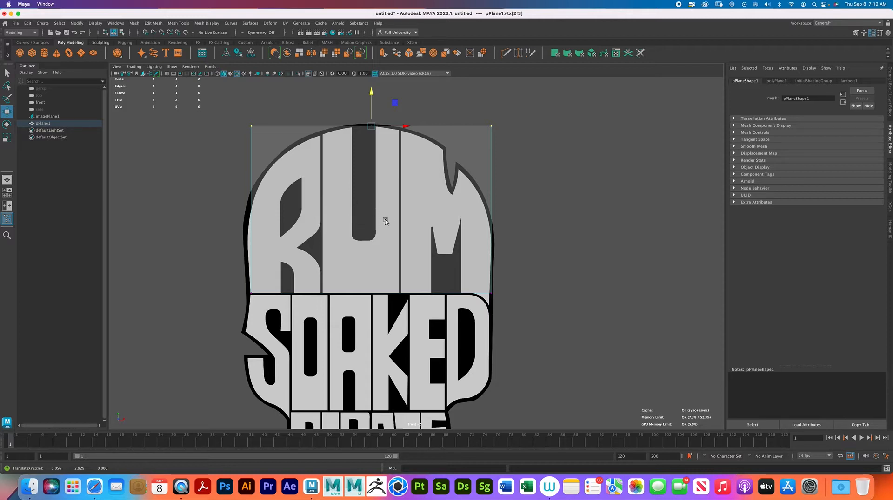
# Step: Reset the Insert Edge Loop tool's settings to their defaults, restoring relative distance from edge
pyautogui.click(7, 73)
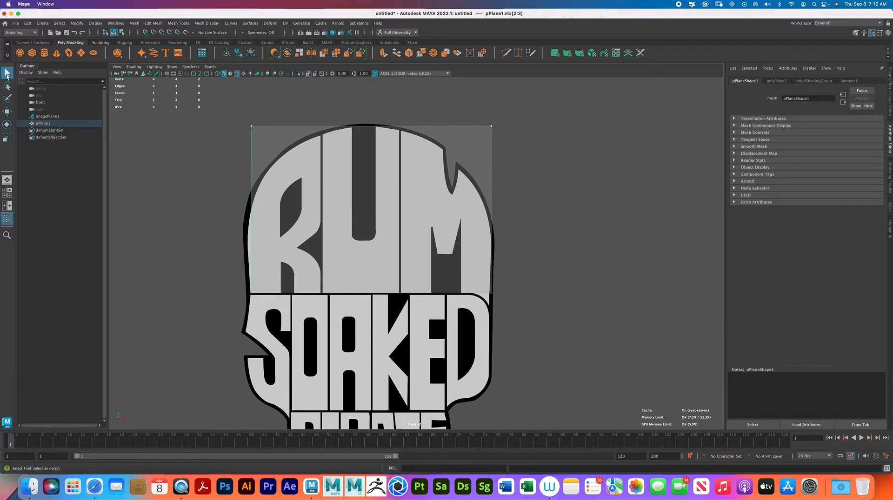
pyautogui.click(187, 25)
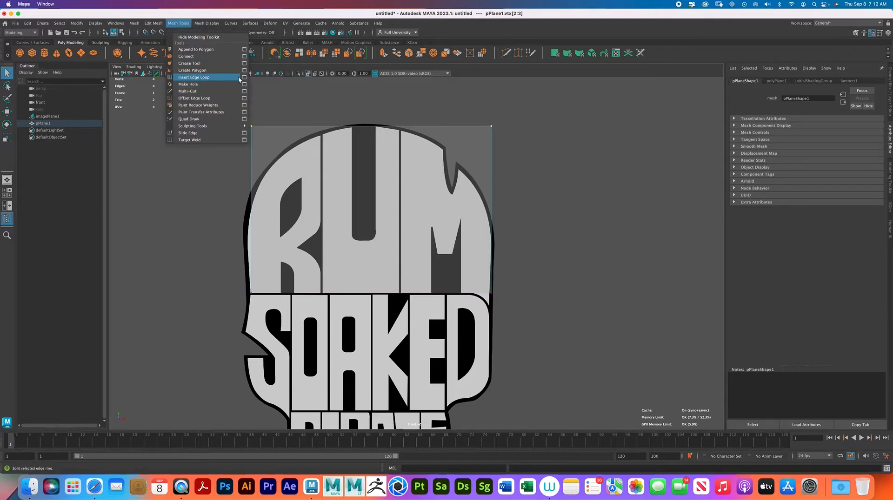
pyautogui.click(245, 79)
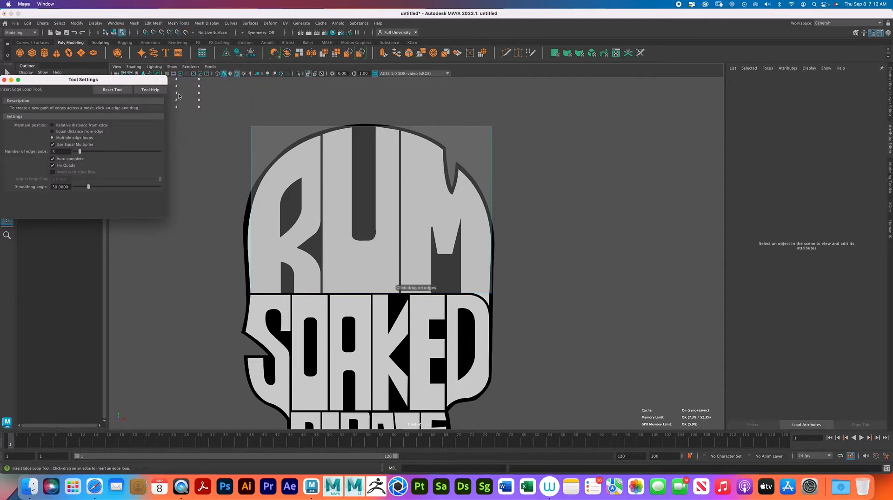
pyautogui.click(108, 91)
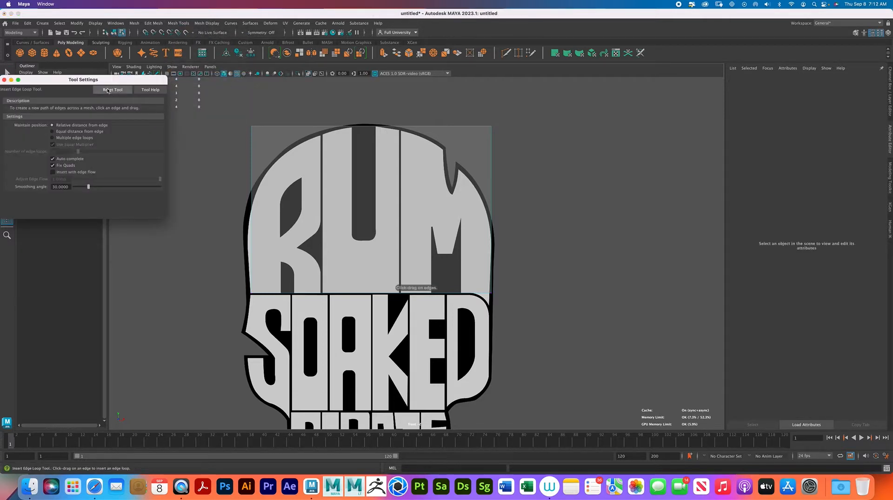
pyautogui.click(5, 80)
# Step: Insert vertical edge loops on both sides of the gap between the R and the U, undoing the misplaced one
pyautogui.scroll(2, 346, 135)
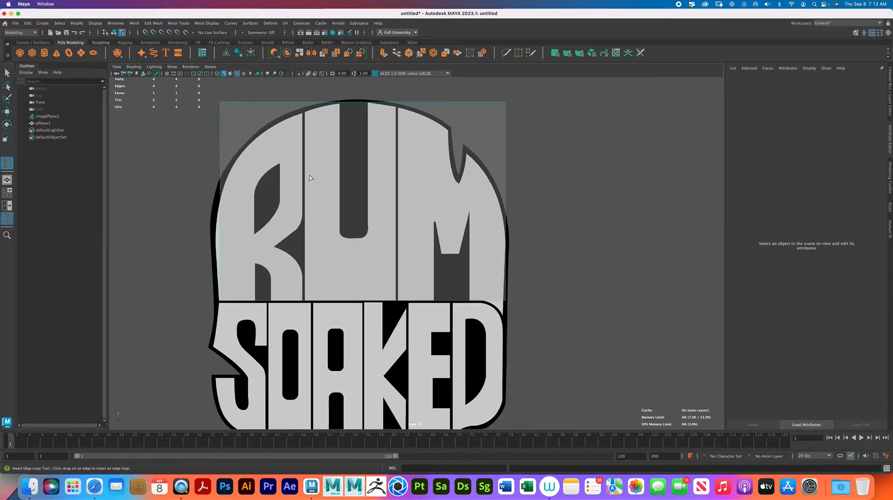
pyautogui.click(302, 103)
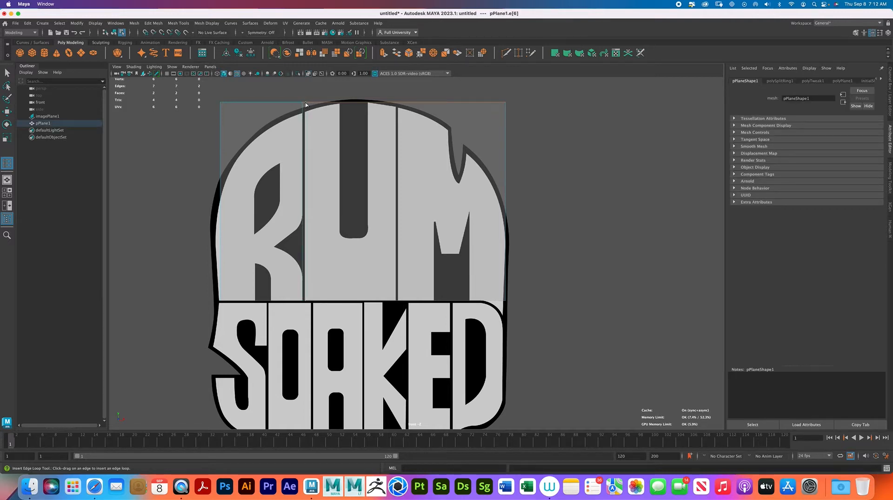
pyautogui.click(314, 103)
pyautogui.hotkey('ctrl', 'z')
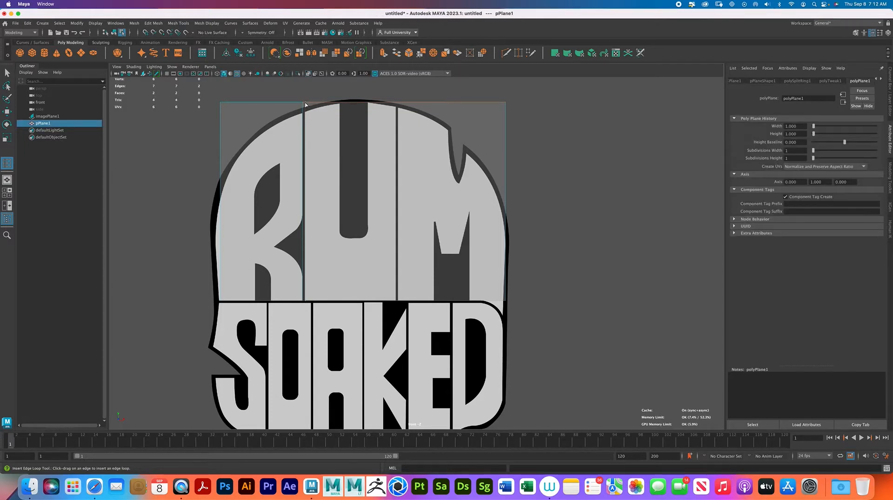
pyautogui.click(307, 104)
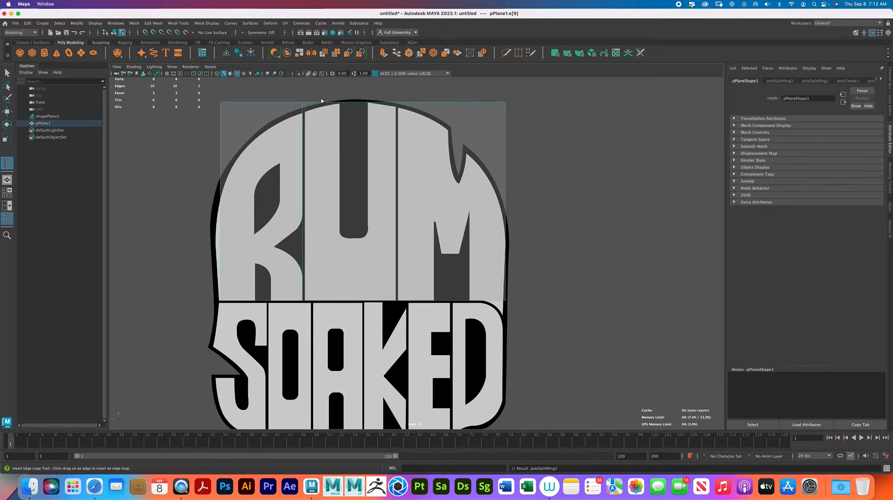
# Step: Insert vertical edge loops on both sides of the gap between the U and the M, undoing the misplaced one
pyautogui.click(401, 103)
pyautogui.hotkey('ctrl', 'z')
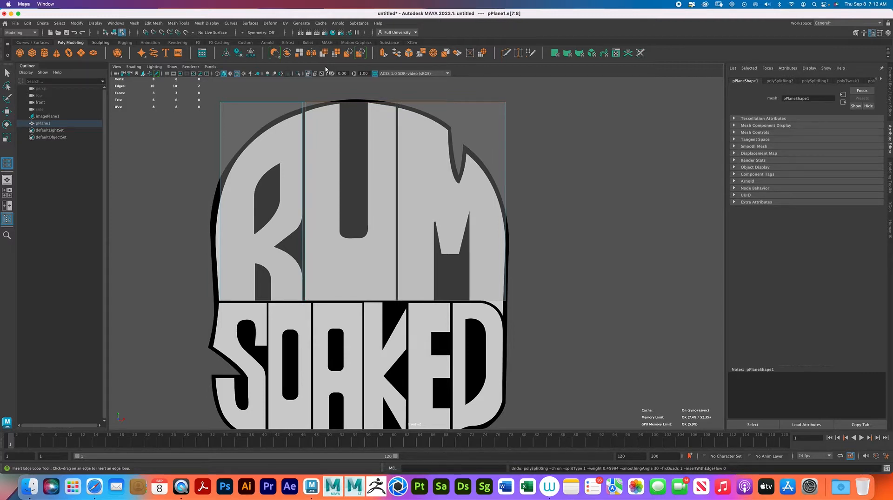
pyautogui.scroll(5, 385, 199)
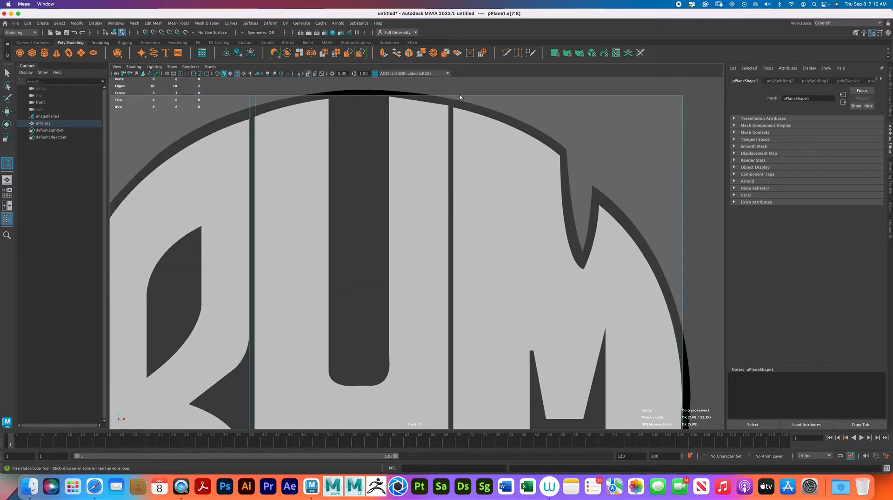
pyautogui.click(449, 99)
pyautogui.moveTo(460, 97); pyautogui.dragTo(460, 97)
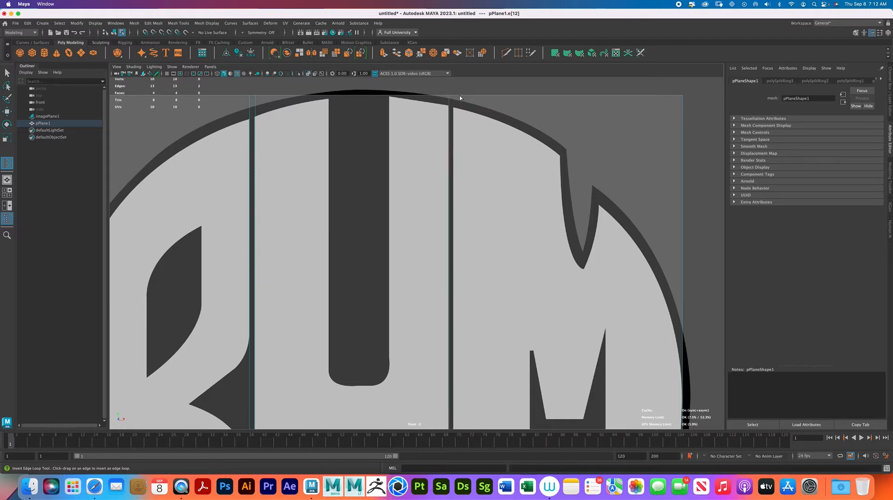
pyautogui.click(453, 98)
pyautogui.click(8, 73)
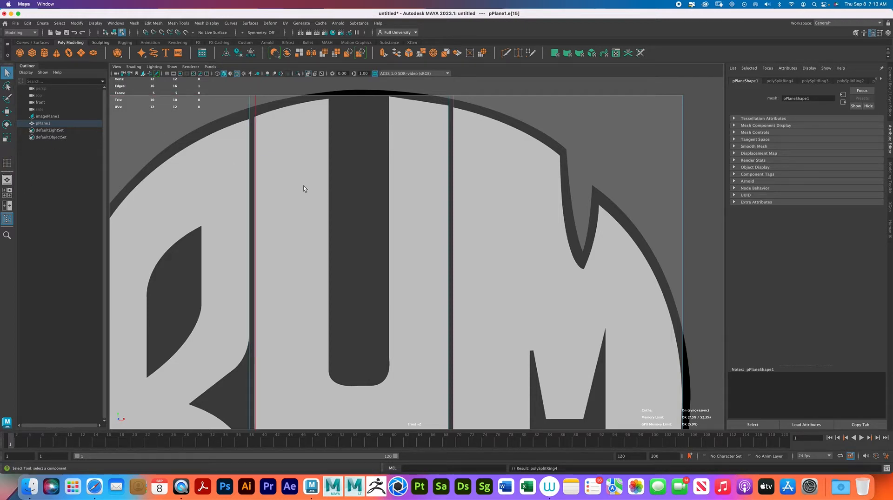
pyautogui.click(9, 163)
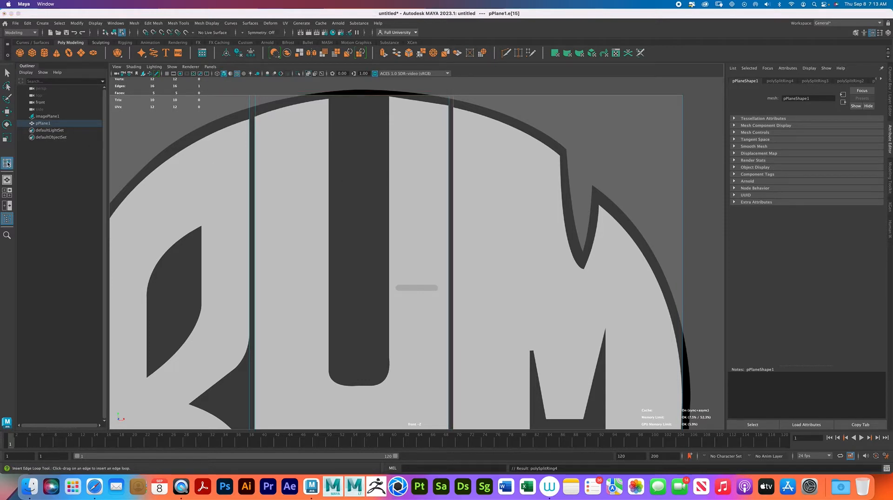
pyautogui.press('q')
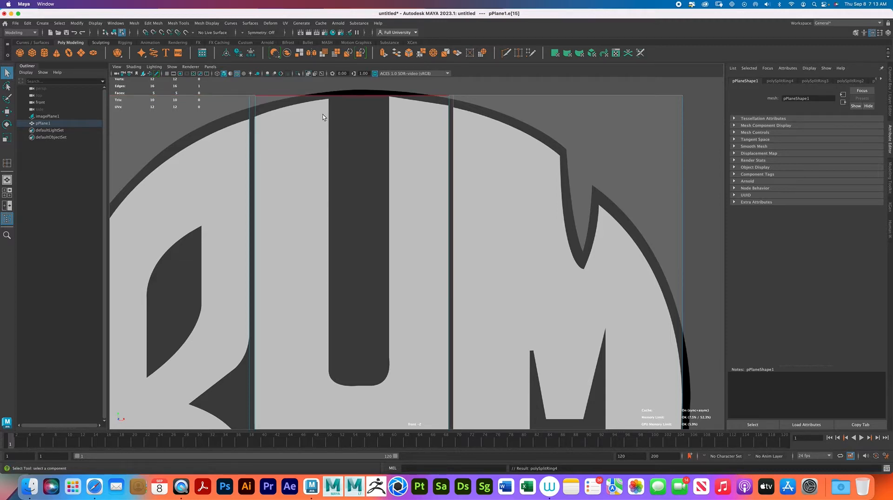
# Step: Delete the two narrow faces over the gaps between R, U and M, and return the plane to object mode
pyautogui.moveTo(322, 115); pyautogui.dragTo(323, 134, button='right')
pyautogui.click(252, 102)
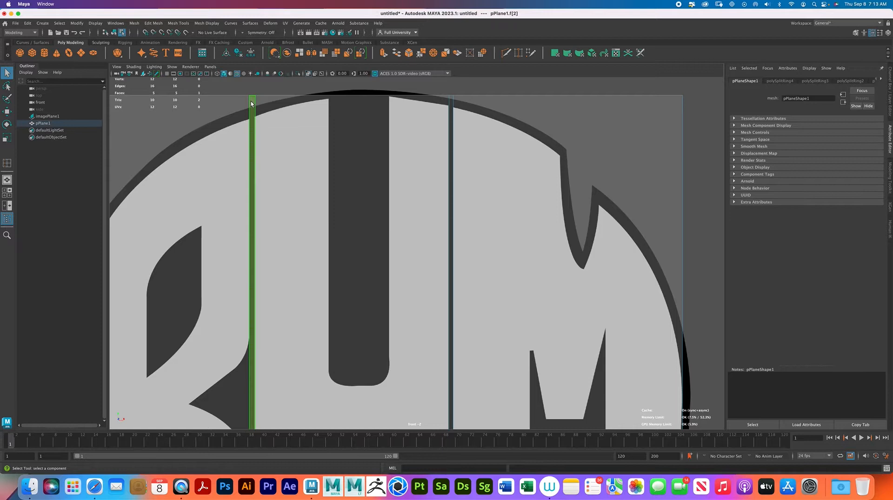
pyautogui.press('Delete')
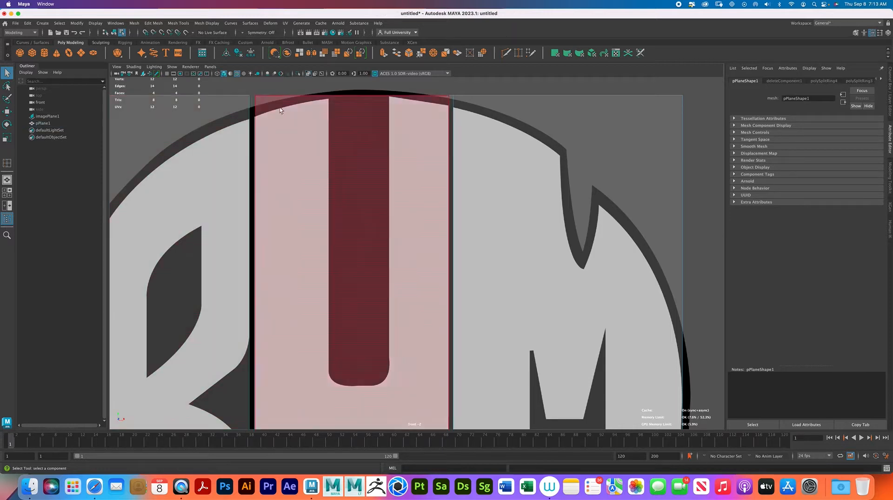
pyautogui.click(451, 110)
pyautogui.press('Delete')
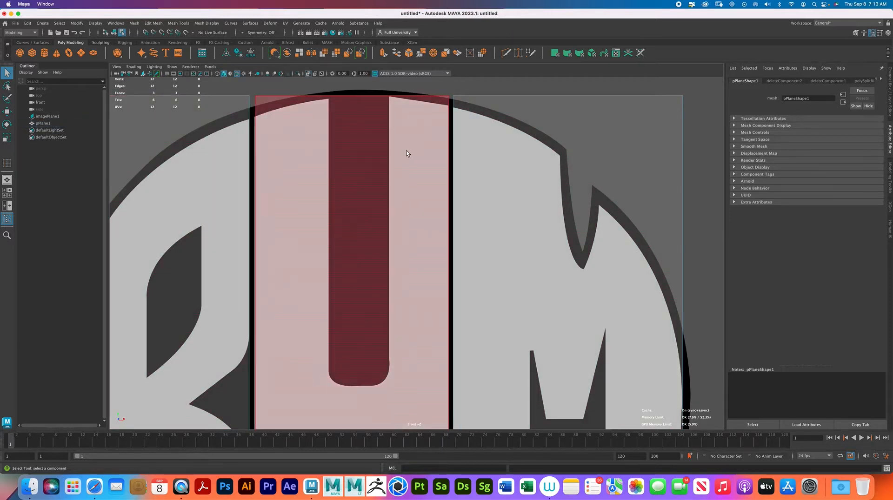
pyautogui.scroll(-10, 375, 201)
pyautogui.scroll(8, 403, 227)
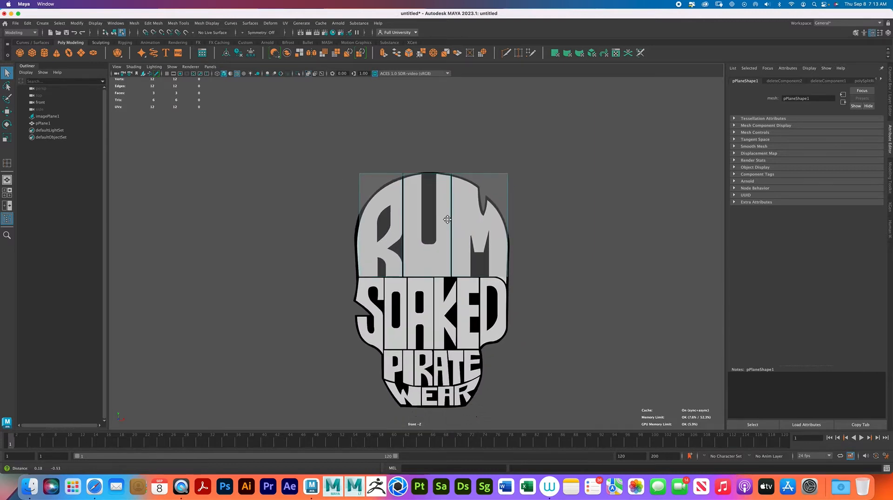
pyautogui.scroll(3, 402, 226)
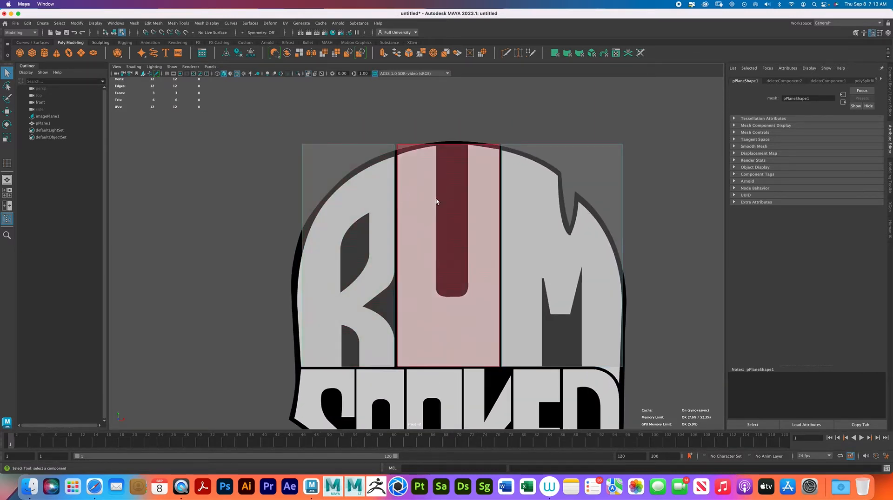
pyautogui.moveTo(455, 202); pyautogui.dragTo(485, 192, button='right')
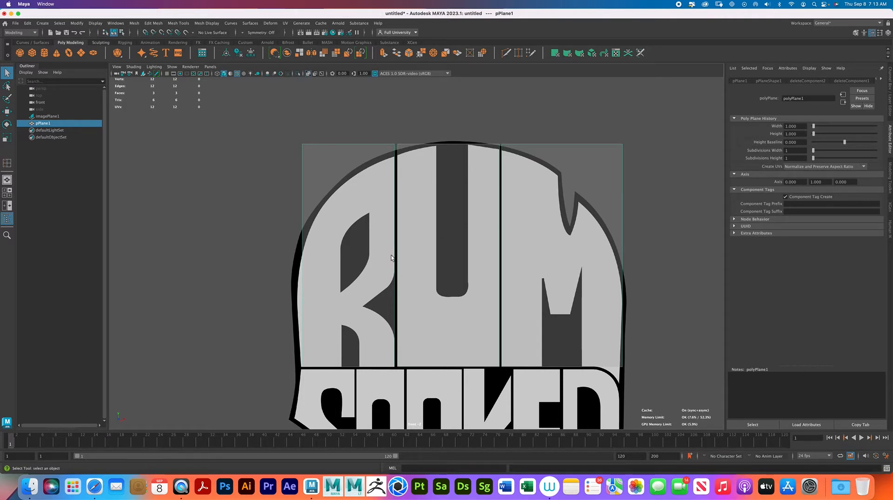
pyautogui.keyDown('alt'); pyautogui.moveTo(489, 276); pyautogui.dragTo(477, 194, button='middle'); pyautogui.keyUp('alt')
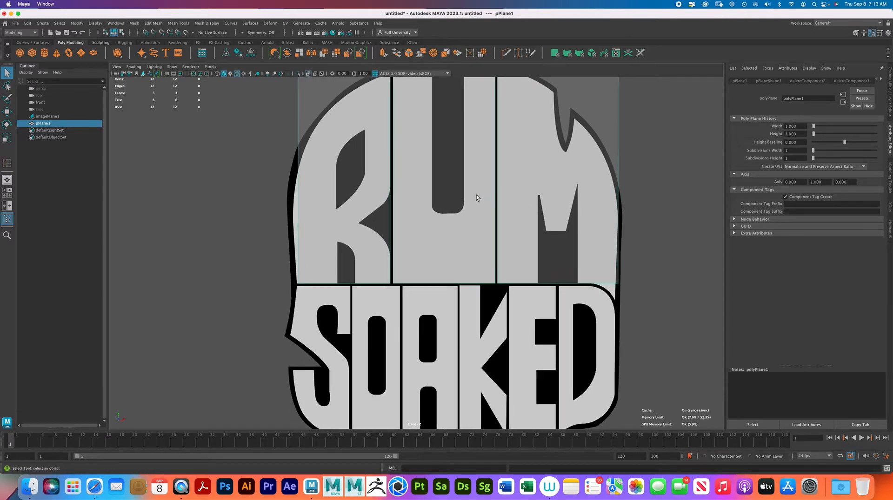
pyautogui.keyDown('alt'); pyautogui.moveTo(425, 324); pyautogui.dragTo(508, 329, button='middle'); pyautogui.keyUp('alt')
pyautogui.scroll(5, 464, 252)
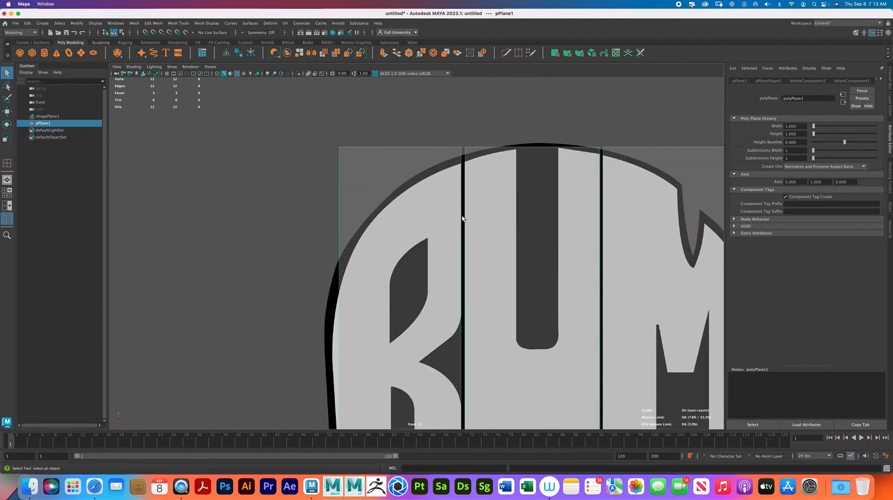
pyautogui.rightClick(437, 182)
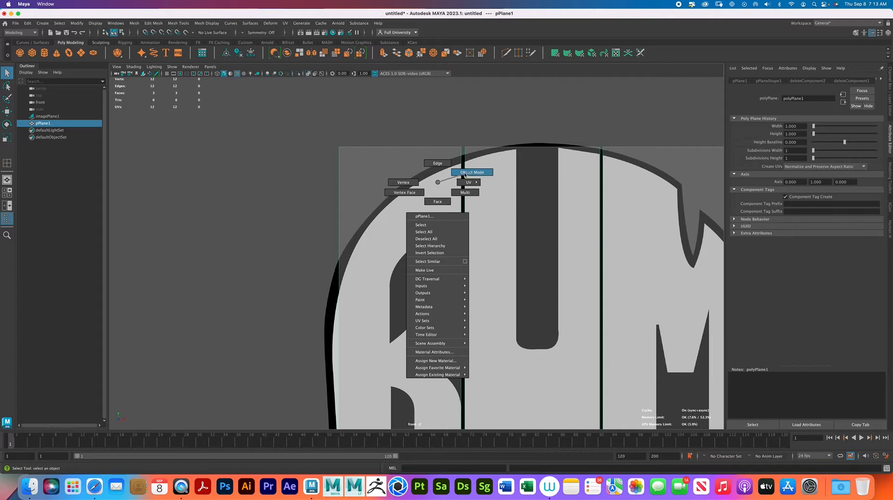
pyautogui.click(478, 180)
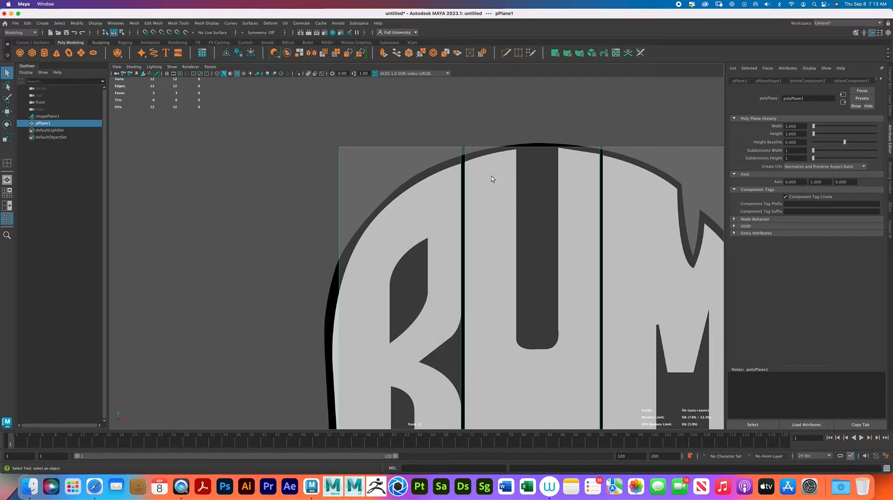
pyautogui.keyDown('alt'); pyautogui.moveTo(522, 222); pyautogui.dragTo(644, 271, button='right'); pyautogui.keyUp('alt')
pyautogui.rightClick(432, 150)
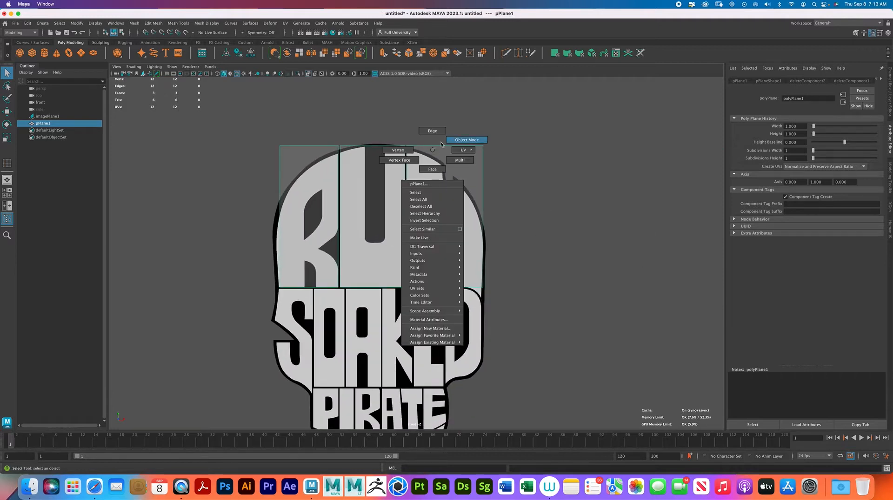
pyautogui.click(458, 138)
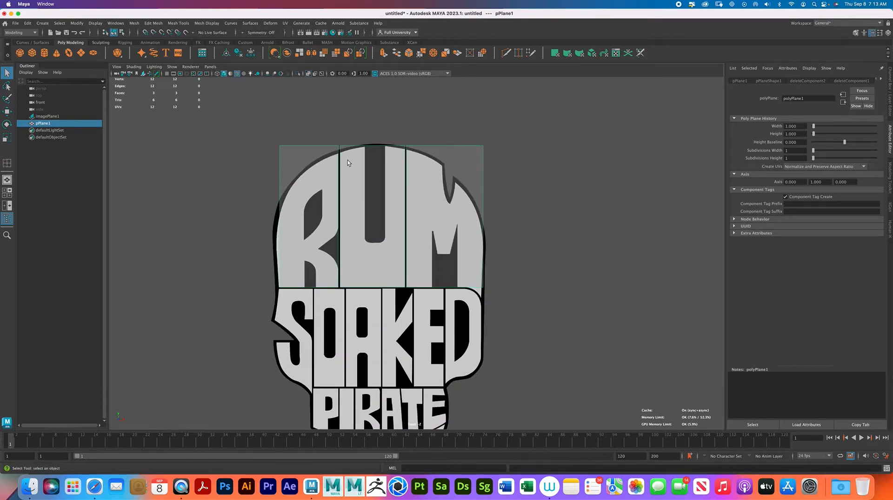
# Step: Select the plane in object mode and separate its three faces into individual meshes
pyautogui.keyDown('shift'); pyautogui.rightClick(429, 177); pyautogui.keyUp('shift')
pyautogui.keyDown('shift'); pyautogui.rightClick(425, 178); pyautogui.keyUp('shift')
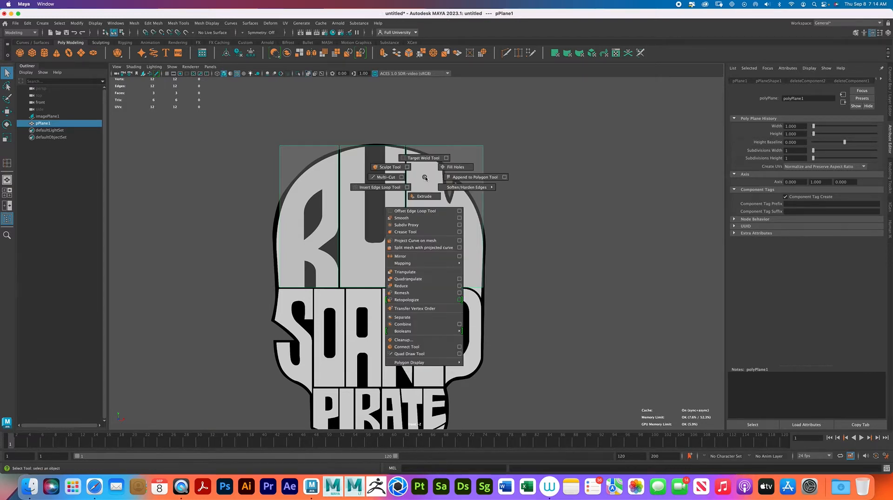
pyautogui.moveTo(424, 175); pyautogui.dragTo(450, 166, button='right')
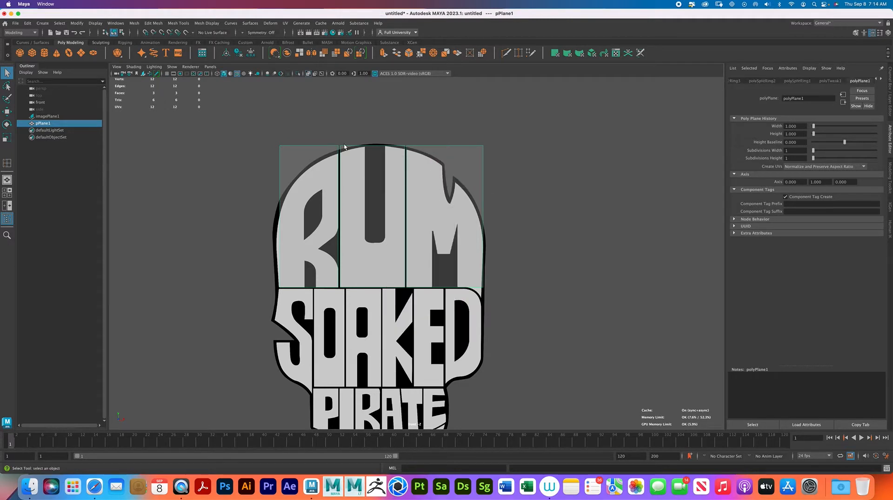
pyautogui.moveTo(488, 219)
pyautogui.mouseDown(button='right')
pyautogui.moveTo(488, 212)
pyautogui.moveTo(488, 241)
pyautogui.moveTo(477, 228)
pyautogui.mouseUp(button='right')
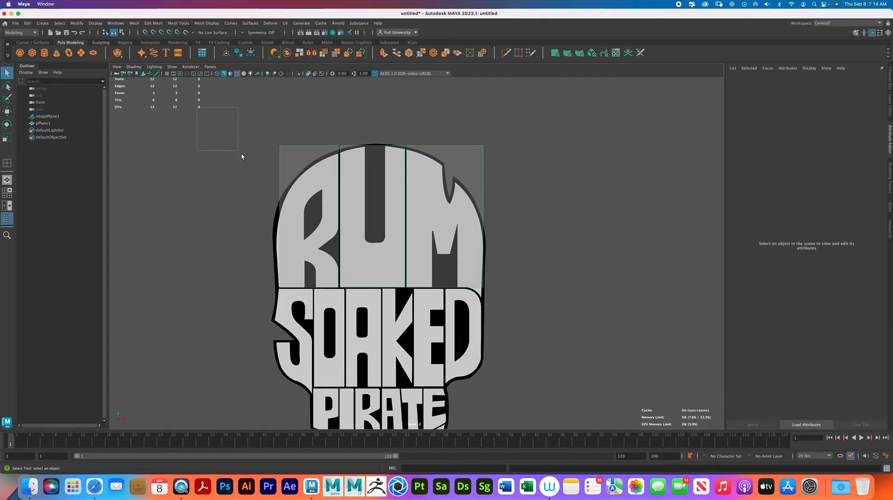
pyautogui.moveTo(229, 146); pyautogui.dragTo(524, 350)
pyautogui.keyDown('shift'); pyautogui.moveTo(434, 182); pyautogui.dragTo(459, 237, button='right'); pyautogui.keyUp('shift')
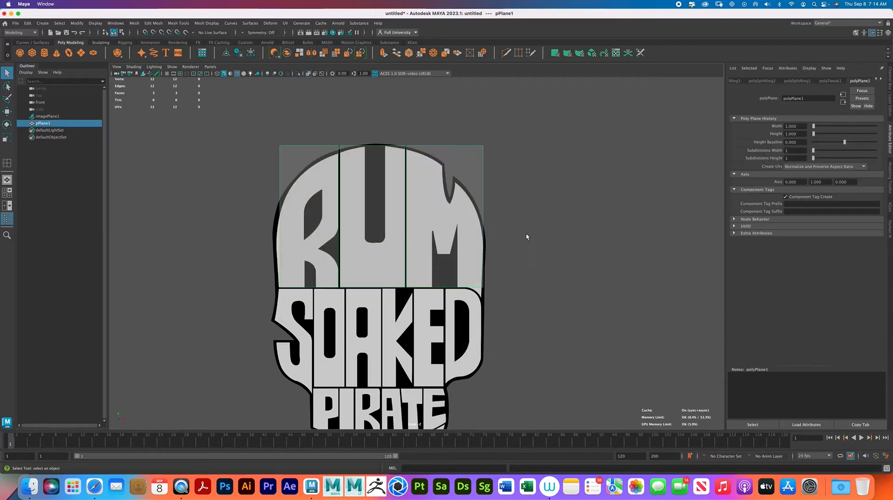
pyautogui.click(458, 234)
pyautogui.click(134, 23)
pyautogui.click(144, 54)
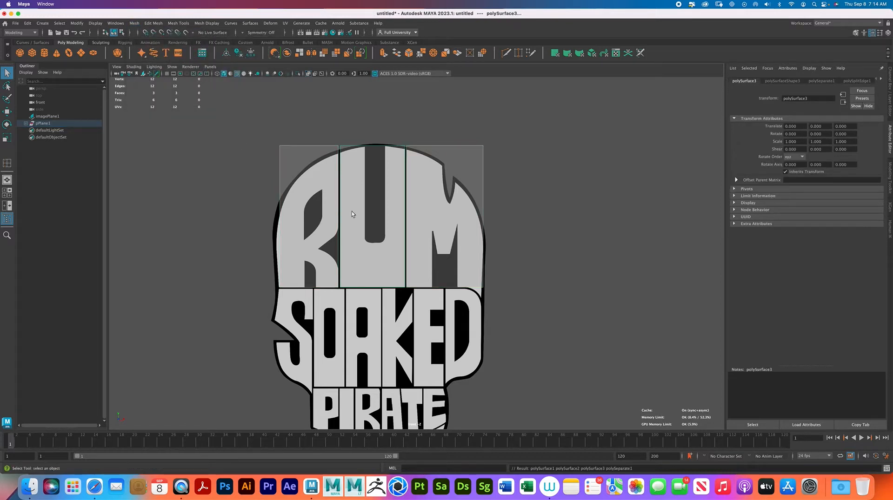
# Step: Expand the separated plane's group in the Outliner and rename the group RUM
pyautogui.click(25, 124)
pyautogui.click(43, 124)
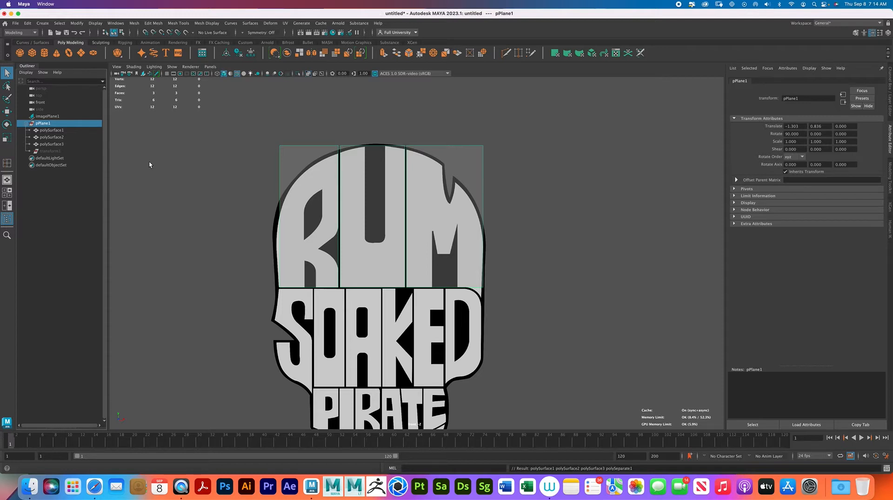
pyautogui.doubleClick(61, 123)
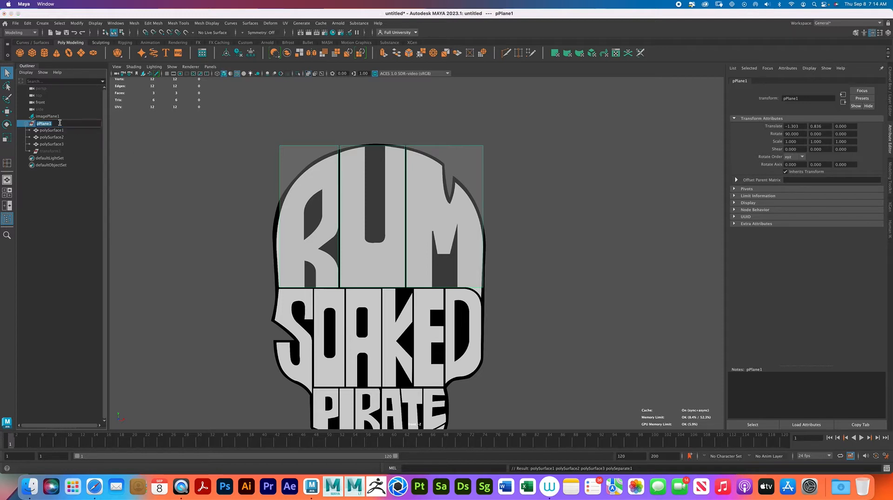
pyautogui.write('RUM')
pyautogui.press('Return')
pyautogui.click(185, 166)
pyautogui.click(52, 131)
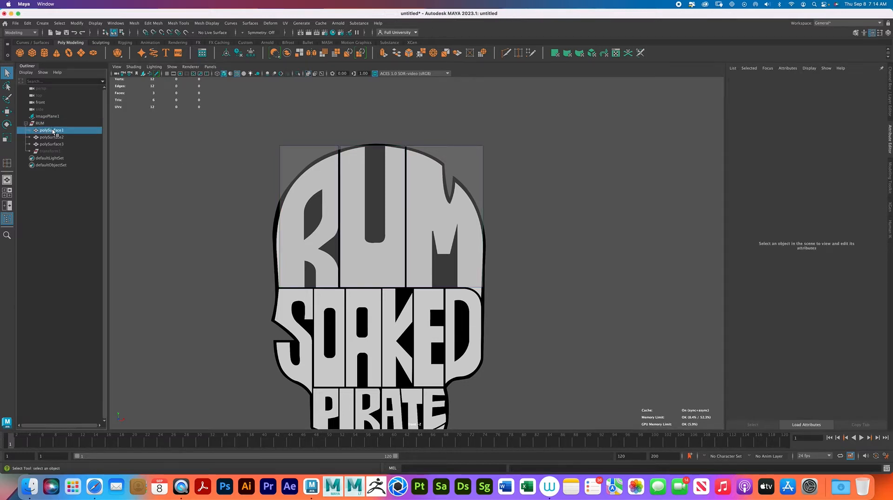
pyautogui.click(56, 145)
pyautogui.click(58, 137)
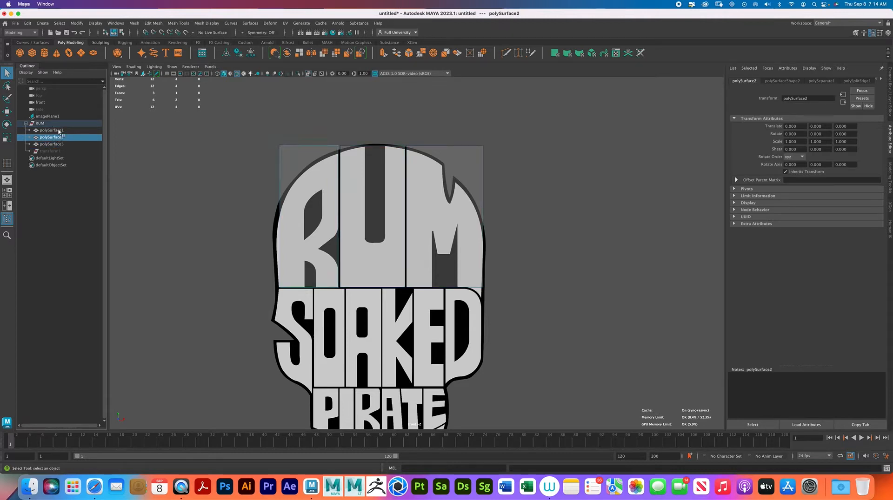
pyautogui.click(59, 132)
pyautogui.doubleClick(61, 144)
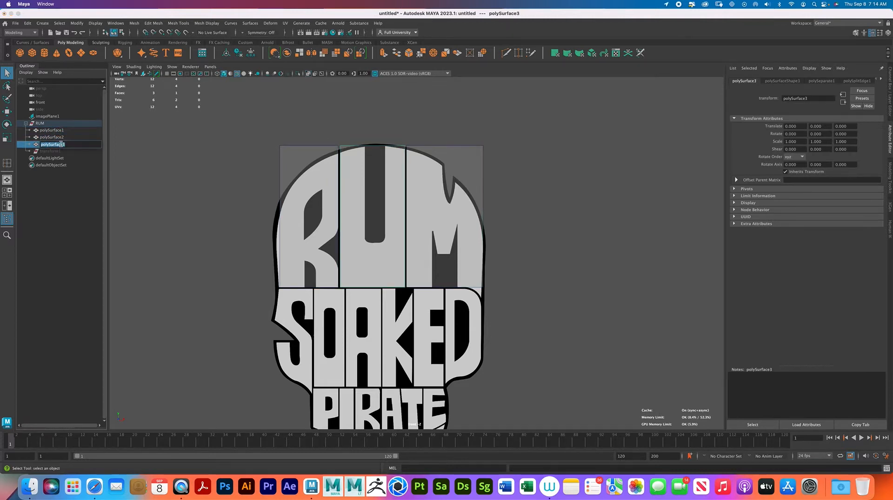
pyautogui.write('R')
pyautogui.click(63, 137)
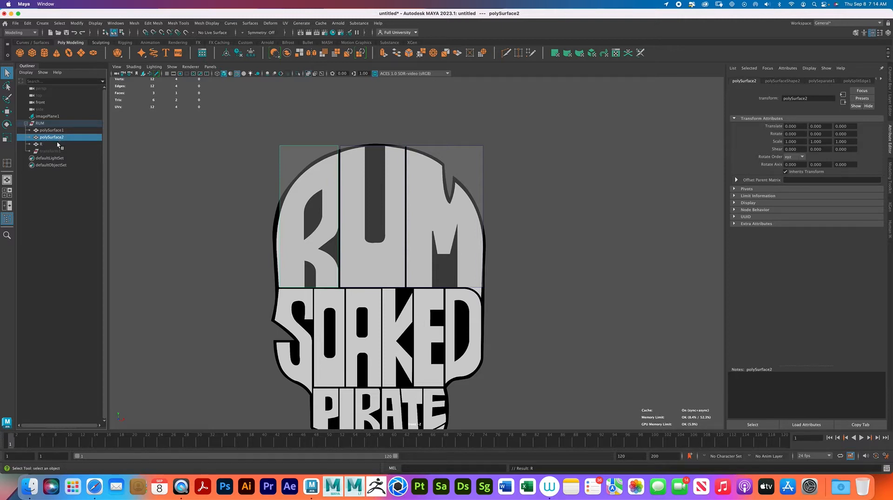
pyautogui.press('z')
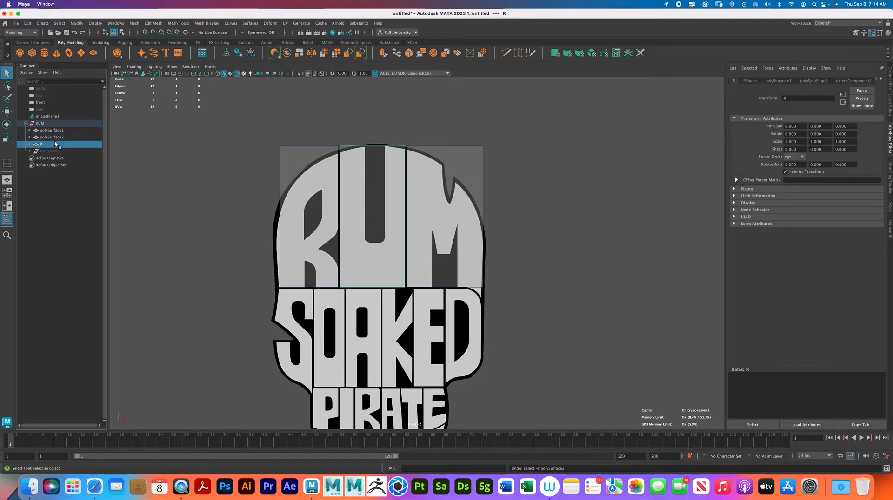
pyautogui.press('z')
# Step: Rename polySurface2 as R, polySurface3 as U and polySurface1 as M to match the letters they cover
pyautogui.click(59, 138)
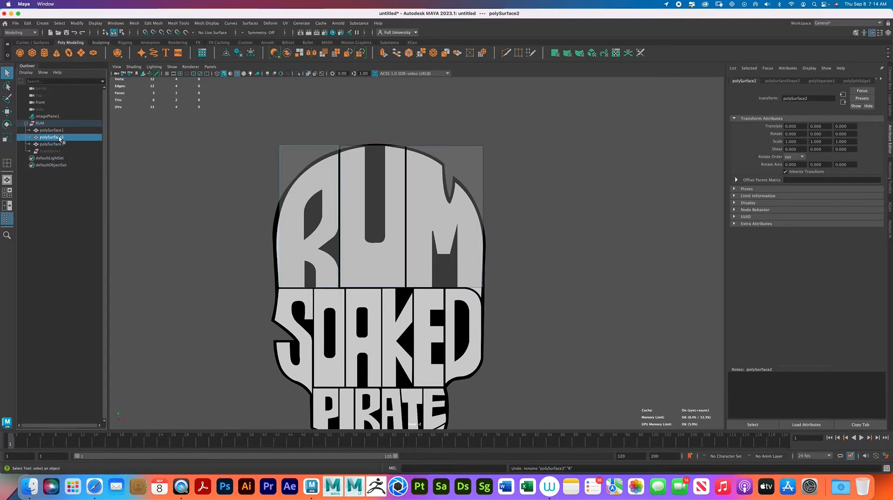
pyautogui.doubleClick(61, 137)
pyautogui.write('R')
pyautogui.click(65, 145)
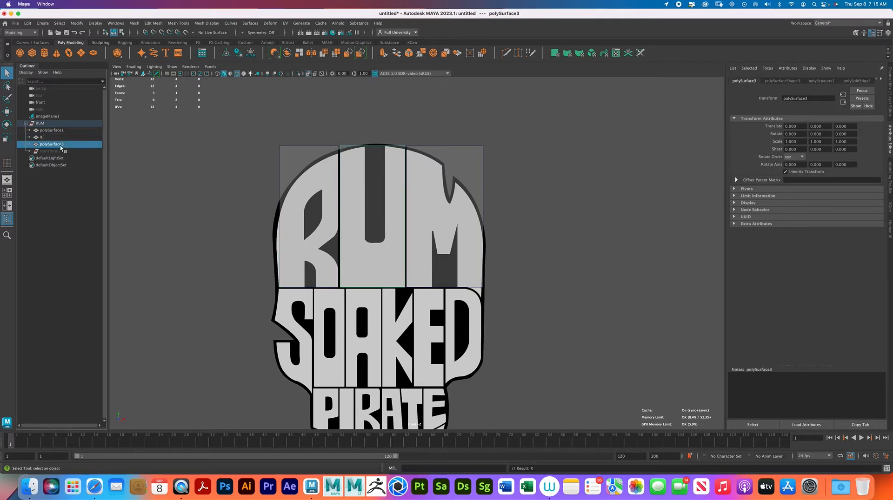
pyautogui.doubleClick(65, 145)
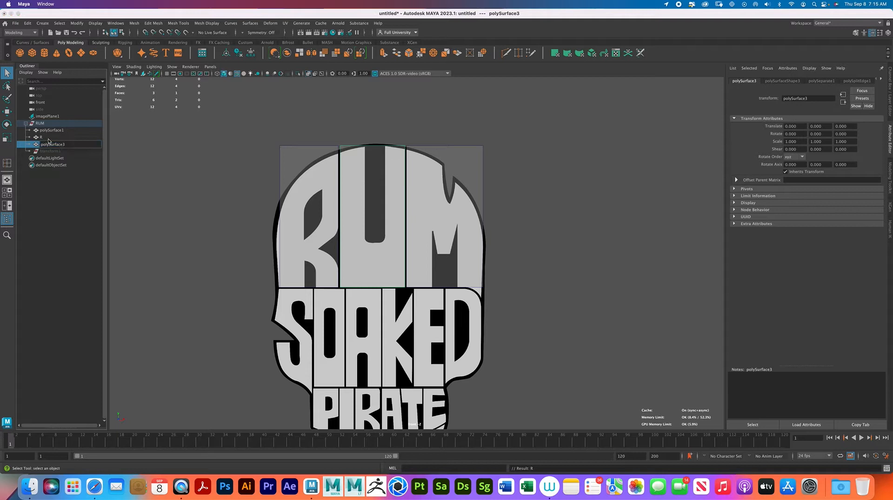
pyautogui.write('UU')
pyautogui.doubleClick(52, 131)
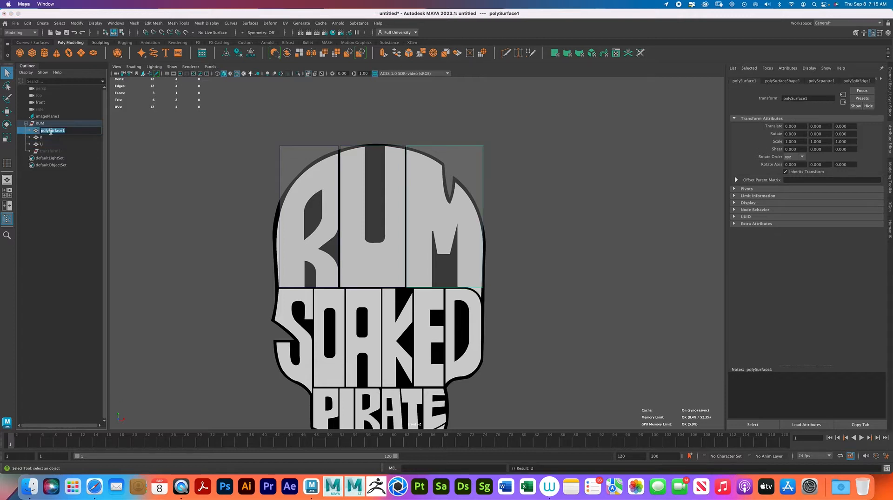
pyautogui.write('M')
# Step: Check which panel each of the R, U and M names selects, and collapse the RUM group
pyautogui.click(225, 133)
pyautogui.click(42, 137)
pyautogui.click(43, 144)
pyautogui.click(44, 131)
pyautogui.click(45, 137)
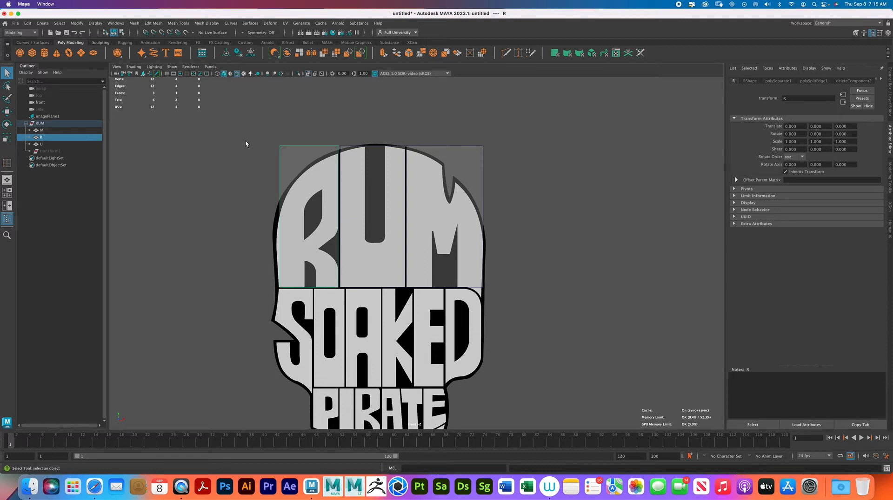
pyautogui.click(246, 141)
pyautogui.click(41, 123)
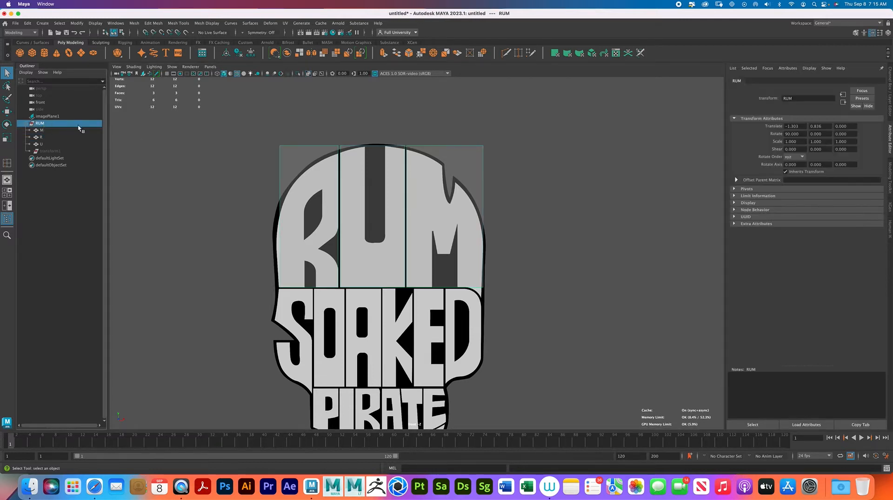
pyautogui.click(26, 123)
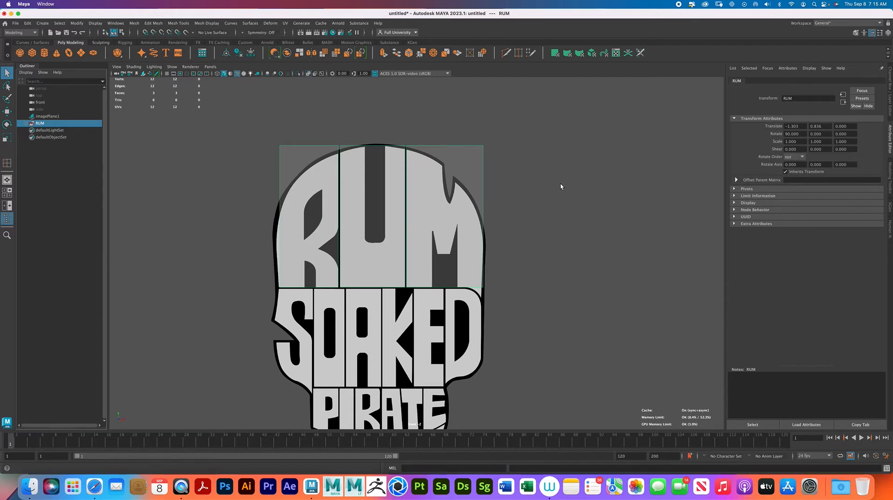
# Step: Lower the R plane's two top vertices to meet the letter's upper outline at the gap beside the U
pyautogui.keyDown('alt'); pyautogui.moveTo(508, 319); pyautogui.dragTo(537, 265, button='middle'); pyautogui.keyUp('alt')
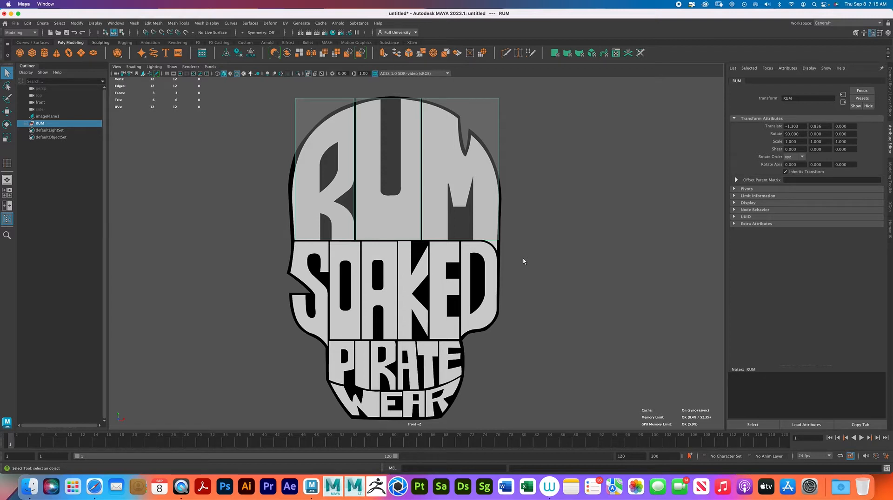
pyautogui.keyDown('alt'); pyautogui.moveTo(361, 176); pyautogui.dragTo(394, 176, button='right'); pyautogui.keyUp('alt')
pyautogui.keyDown('alt'); pyautogui.moveTo(394, 176); pyautogui.dragTo(429, 254, button='middle'); pyautogui.keyUp('alt')
pyautogui.click(346, 230)
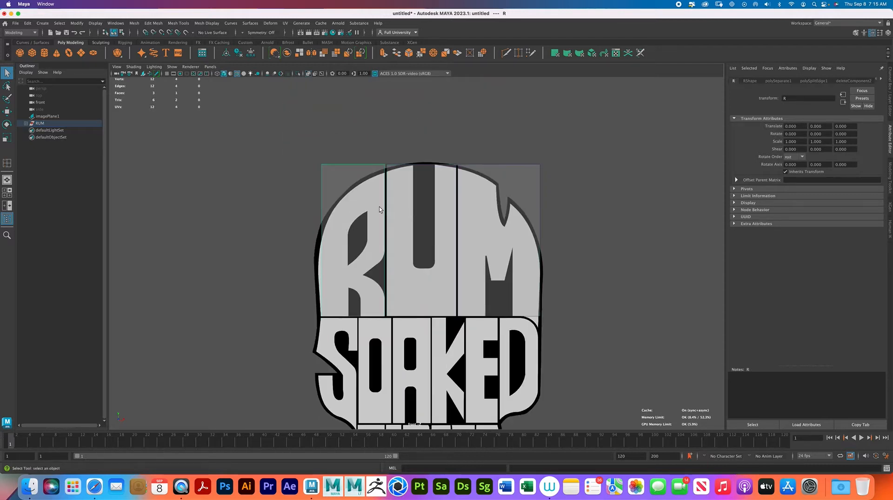
pyautogui.moveTo(363, 205); pyautogui.dragTo(325, 201, button='right')
pyautogui.press('w')
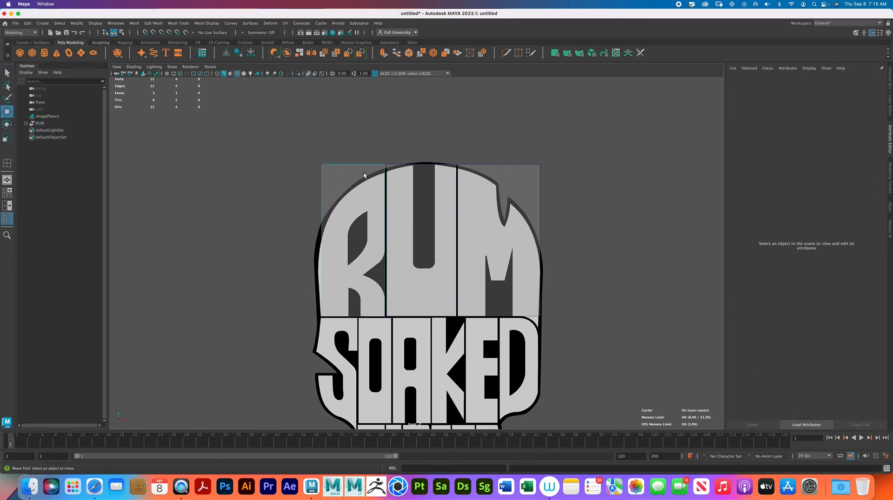
pyautogui.moveTo(278, 146); pyautogui.dragTo(398, 183)
pyautogui.scroll(2, 477, 224)
pyautogui.scroll(1, 477, 224)
pyautogui.keyDown('alt'); pyautogui.moveTo(477, 224); pyautogui.dragTo(494, 264, button='middle'); pyautogui.keyUp('alt')
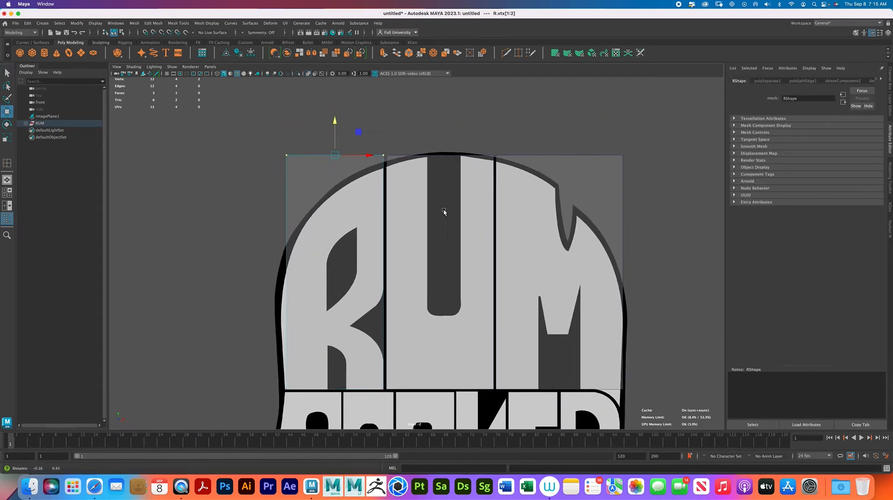
pyautogui.moveTo(335, 118); pyautogui.dragTo(333, 138)
# Step: Move the R plane's left vertices slightly outward to the letter's outer edge, and select the top-left vertex
pyautogui.moveTo(235, 154); pyautogui.dragTo(293, 400)
pyautogui.moveTo(320, 277); pyautogui.dragTo(314, 278)
pyautogui.moveTo(251, 155); pyautogui.dragTo(306, 183)
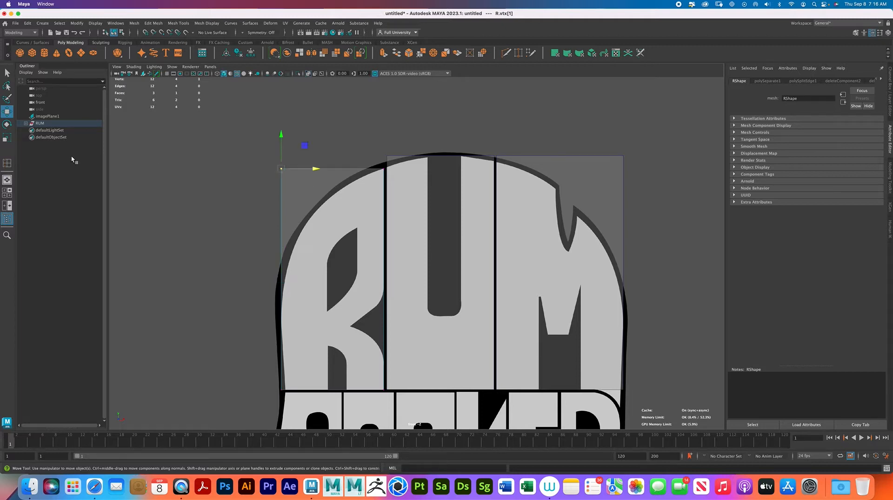
# Step: Insert two vertical edge loops along the sides of the R's upper counter and two horizontal ones at its top and bottom
pyautogui.click(7, 163)
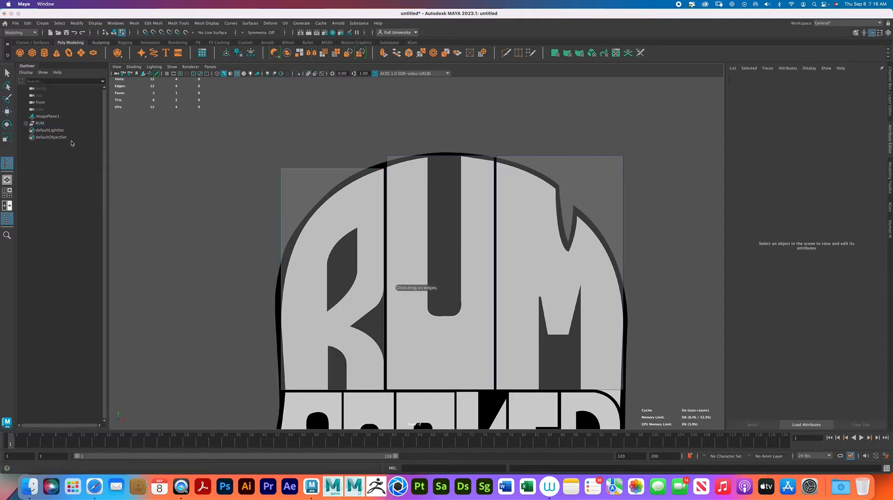
pyautogui.click(331, 171)
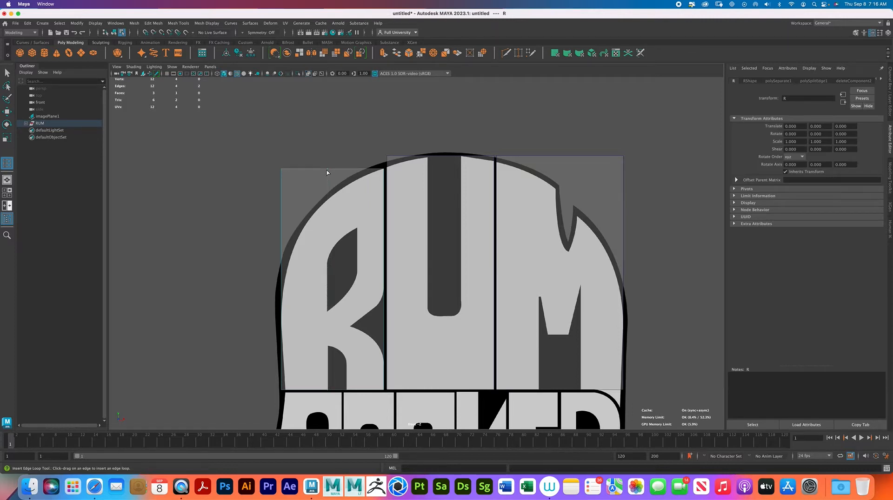
pyautogui.click(327, 172)
pyautogui.moveTo(366, 169); pyautogui.dragTo(357, 175)
pyautogui.click(358, 230)
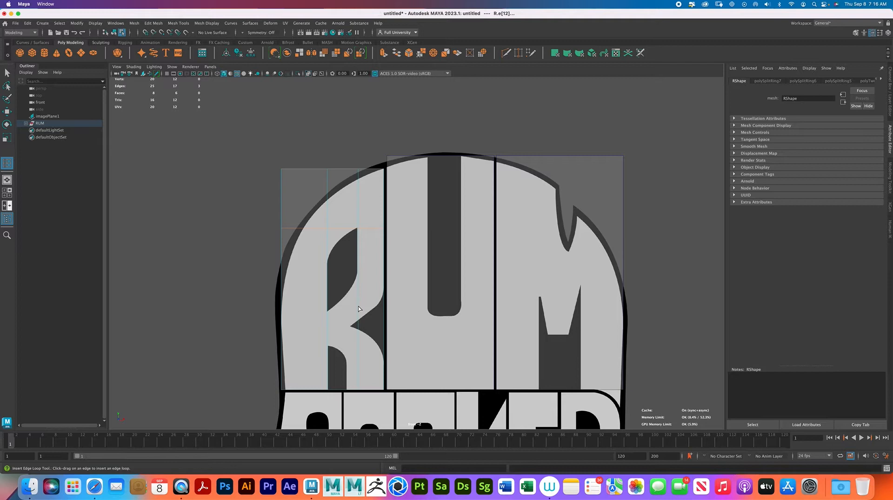
pyautogui.press('F8')
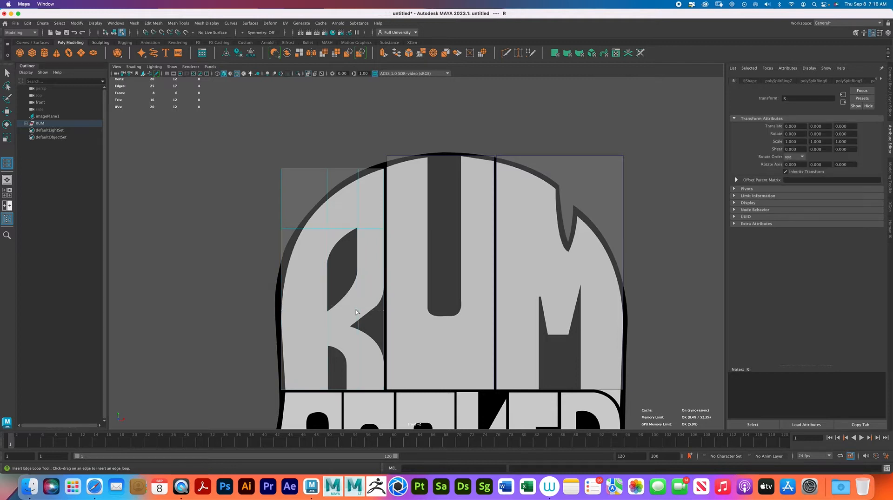
pyautogui.click(356, 313)
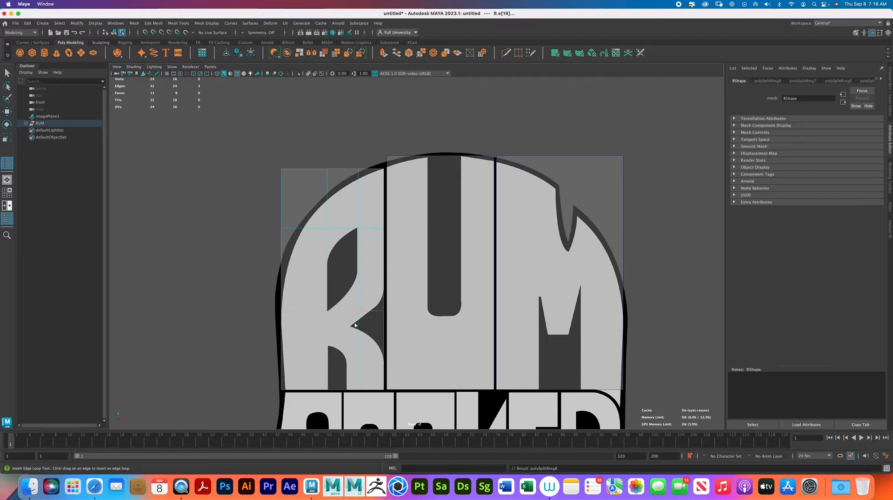
# Step: Insert a horizontal edge loop at the R's right notch and move the plane's top and left vertices onto the curved outer outline
pyautogui.click(357, 324)
pyautogui.moveTo(352, 266); pyautogui.dragTo(323, 269, button='right')
pyautogui.press('w')
pyautogui.scroll(2, 408, 170)
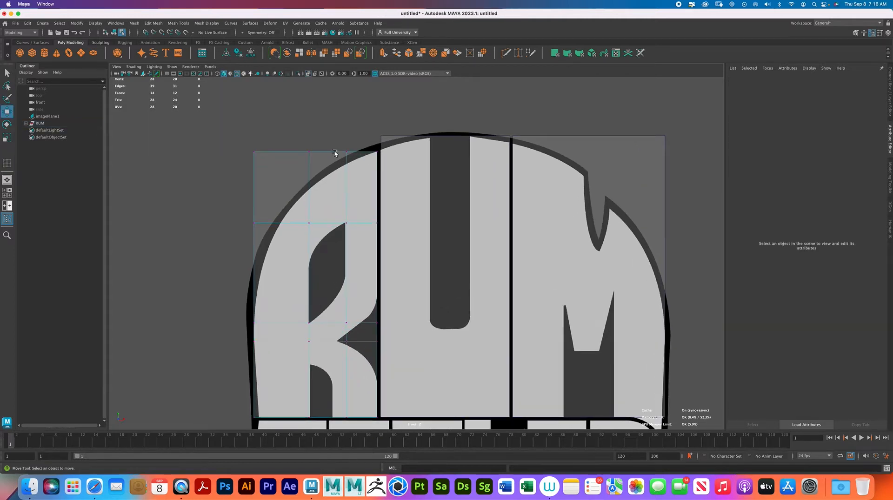
pyautogui.moveTo(358, 163); pyautogui.dragTo(346, 129)
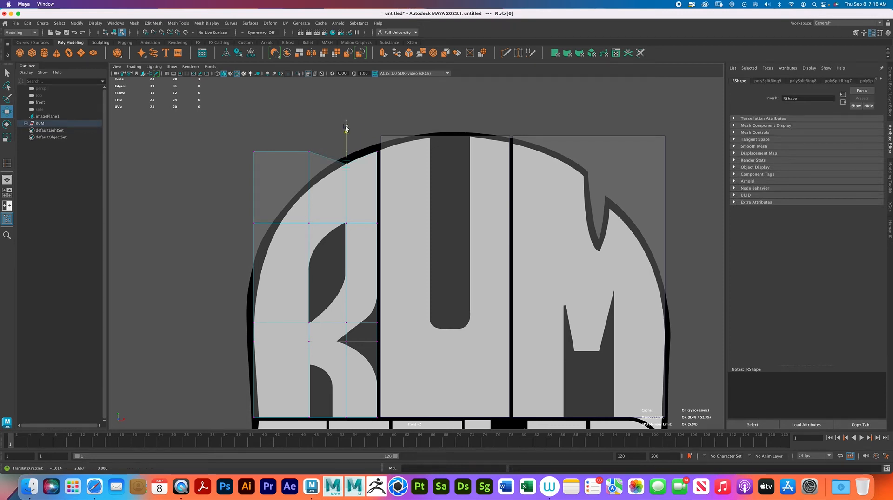
pyautogui.moveTo(290, 160); pyautogui.dragTo(308, 153)
pyautogui.moveTo(219, 138); pyautogui.dragTo(314, 216)
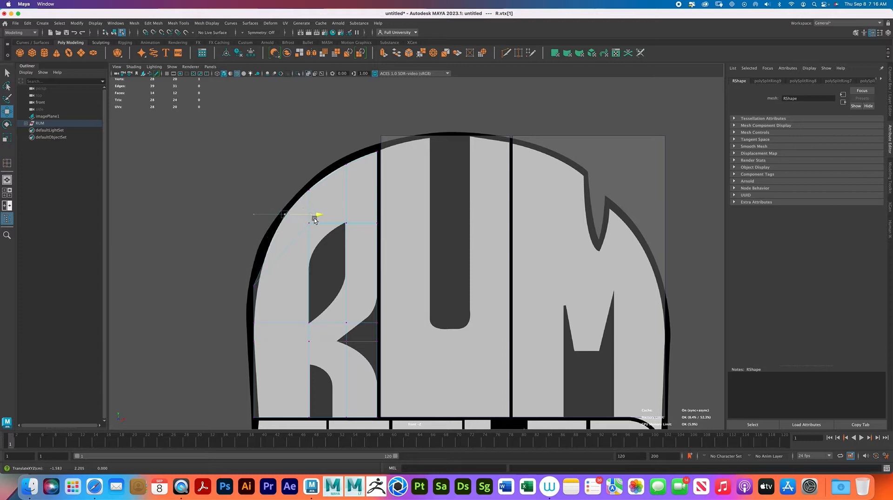
pyautogui.moveTo(226, 286); pyautogui.dragTo(292, 285)
# Step: Lower the upper counter's top-left vertex and raise its bottom-right vertex and the adjacent right-edge vertex to match the counter's shape
pyautogui.moveTo(301, 219); pyautogui.dragTo(326, 227)
pyautogui.moveTo(311, 185); pyautogui.dragTo(308, 227)
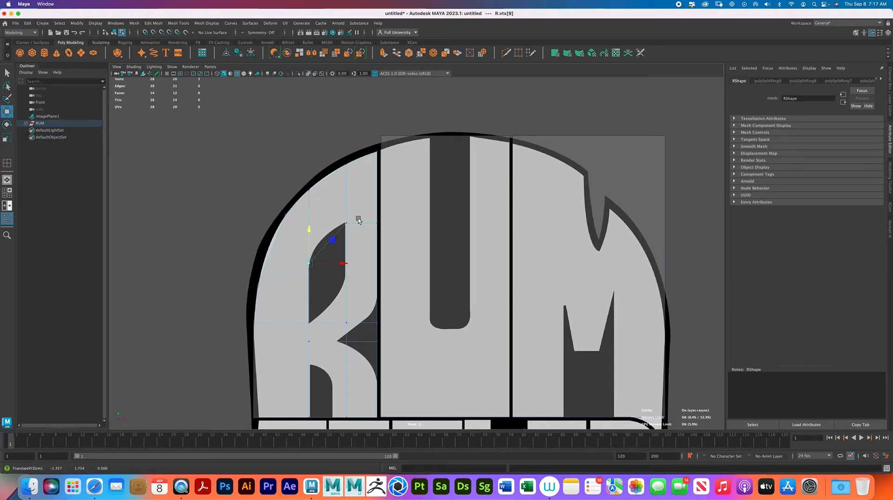
pyautogui.click(354, 323)
pyautogui.moveTo(346, 307); pyautogui.dragTo(347, 261)
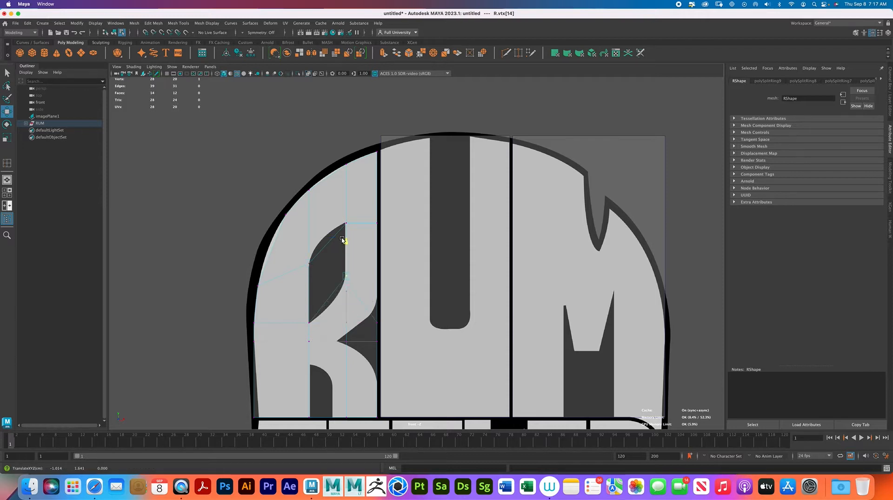
pyautogui.click(389, 327)
pyautogui.moveTo(376, 289); pyautogui.dragTo(376, 244)
pyautogui.moveTo(376, 241); pyautogui.dragTo(376, 241)
# Step: Move the R's notch-tip and bottom vertices inward to the leg gap's inner edge, and align the bottom-left vertex with the outer edge
pyautogui.keyDown('alt'); pyautogui.moveTo(376, 240); pyautogui.dragTo(415, 174, button='middle'); pyautogui.keyUp('alt')
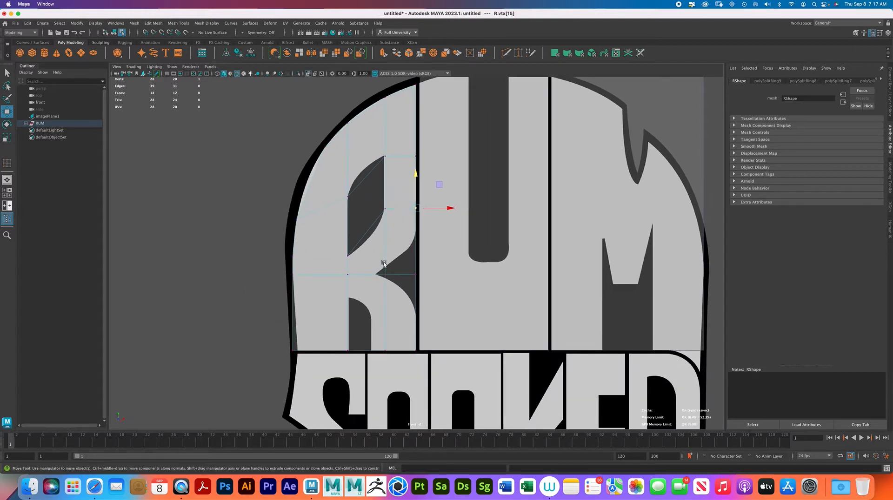
pyautogui.click(365, 265)
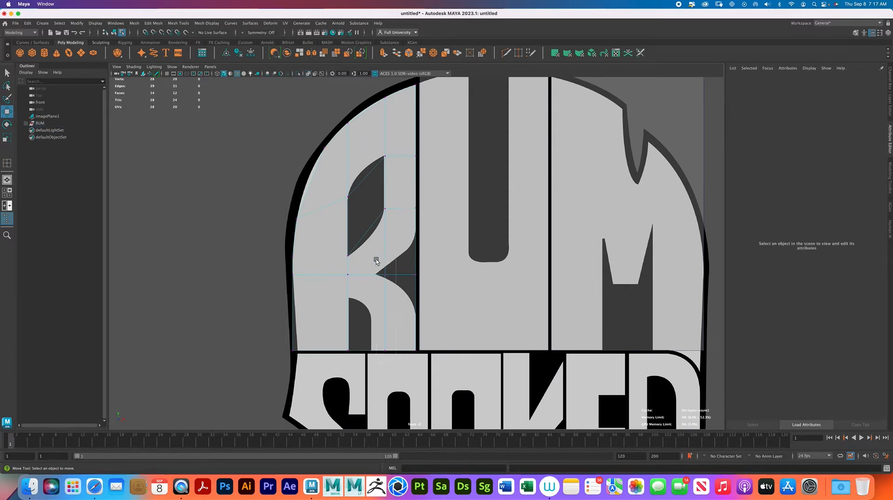
pyautogui.moveTo(374, 260); pyautogui.dragTo(396, 360)
pyautogui.moveTo(419, 313); pyautogui.dragTo(409, 312)
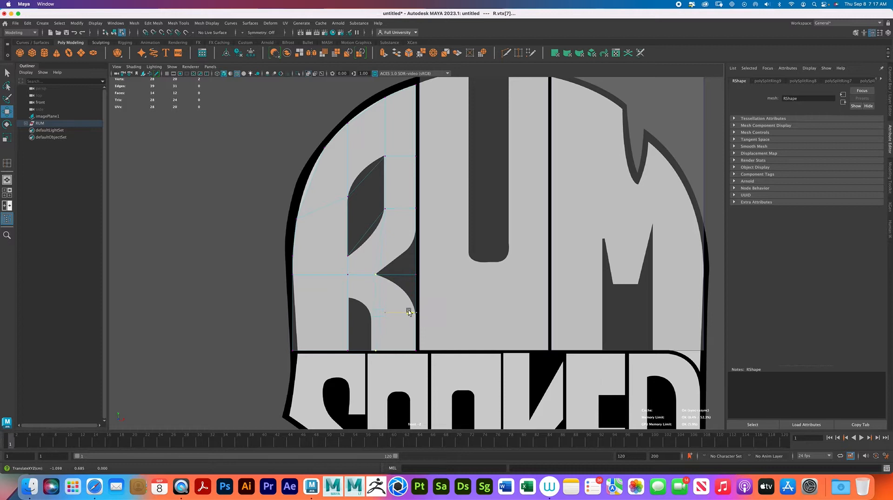
pyautogui.moveTo(404, 313); pyautogui.dragTo(404, 312)
pyautogui.moveTo(260, 333); pyautogui.dragTo(330, 351)
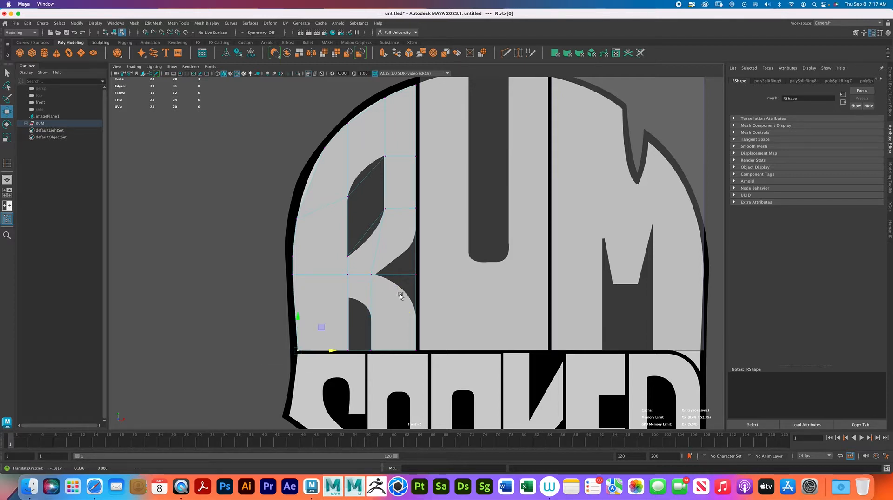
# Step: Detach the horizontal edge running from the R's notch tip to its right side
pyautogui.rightClick(393, 266)
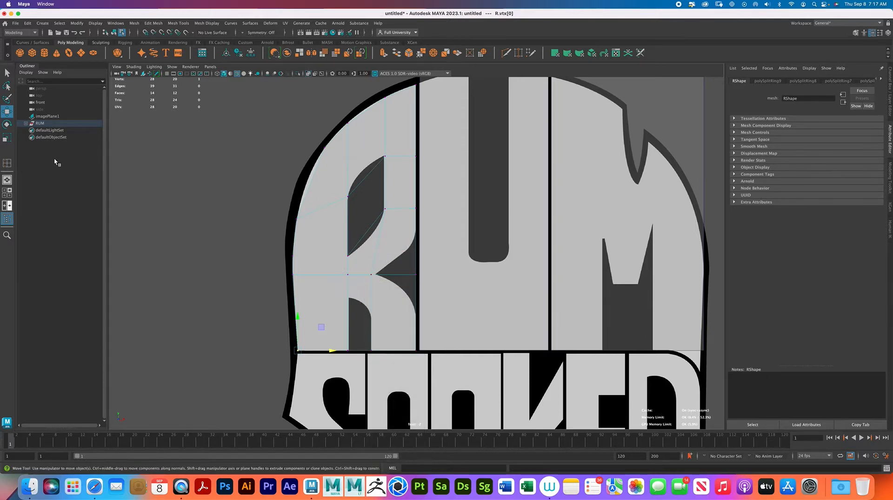
pyautogui.click(7, 163)
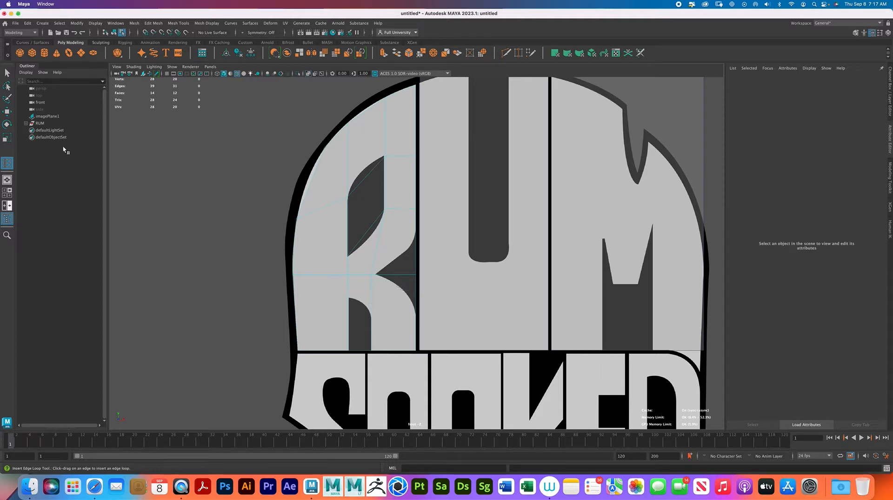
pyautogui.press('q')
pyautogui.moveTo(396, 266); pyautogui.dragTo(397, 249, button='right')
pyautogui.click(395, 274)
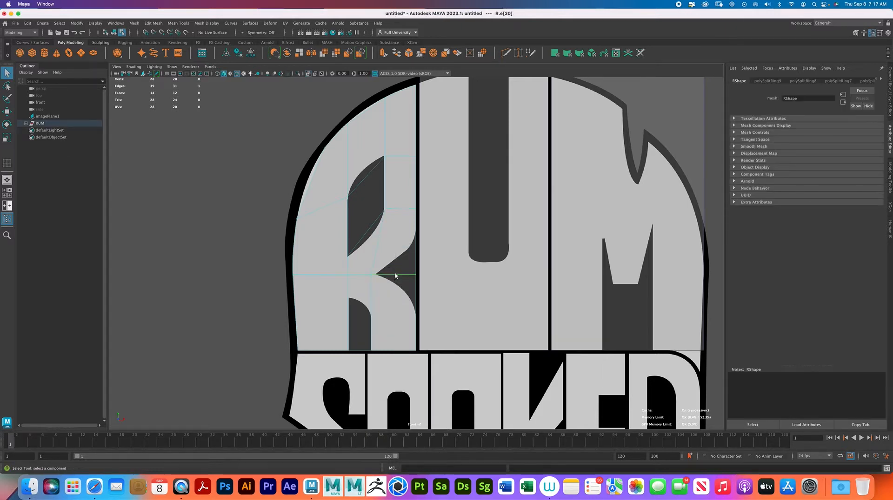
pyautogui.keyDown('shift'); pyautogui.moveTo(398, 275); pyautogui.dragTo(391, 385, button='right'); pyautogui.keyUp('shift')
# Step: Move the two split vertices on the R's right edge apart, one down and one up, to open the notch
pyautogui.moveTo(396, 266); pyautogui.dragTo(369, 266, button='right')
pyautogui.press('w')
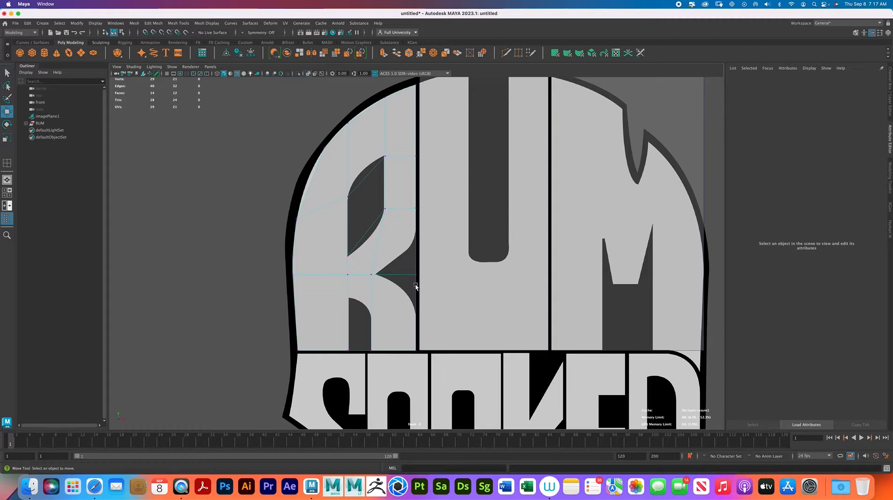
pyautogui.click(415, 275)
pyautogui.moveTo(415, 242); pyautogui.dragTo(412, 279)
pyautogui.click(416, 275)
pyautogui.moveTo(422, 245); pyautogui.dragTo(412, 207)
pyautogui.moveTo(450, 246); pyautogui.dragTo(449, 242)
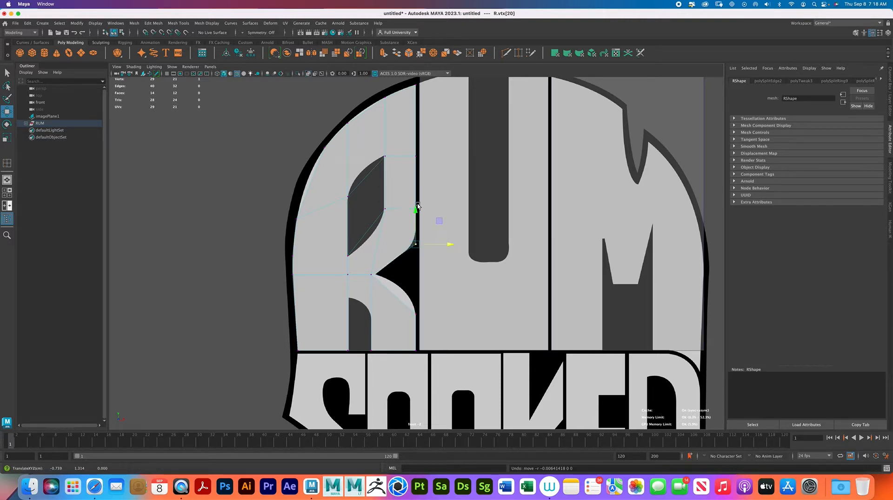
# Step: Align the upper counter's two right vertices with its straight edge and raise the outer-left vertex along the R's outline
pyautogui.click(385, 209)
pyautogui.moveTo(394, 223); pyautogui.dragTo(369, 142)
pyautogui.moveTo(419, 182); pyautogui.dragTo(415, 183)
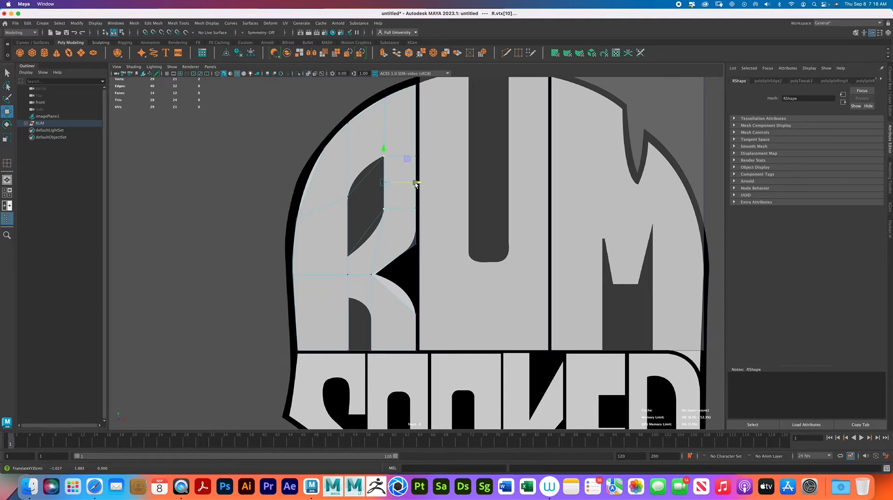
pyautogui.click(298, 206)
pyautogui.moveTo(299, 206); pyautogui.dragTo(302, 197)
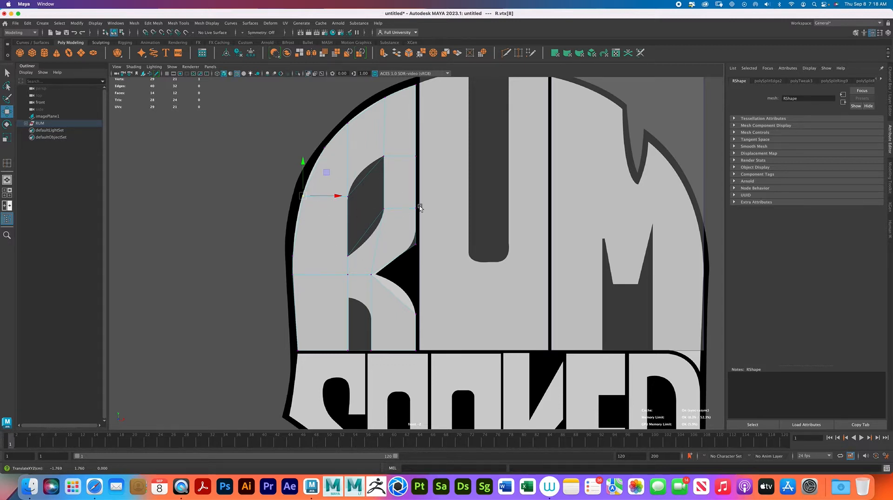
# Step: Nudge the notch-tip vertex onto the R's inner corner and fine-tune the notch's upper vertex on the right edge
pyautogui.click(374, 275)
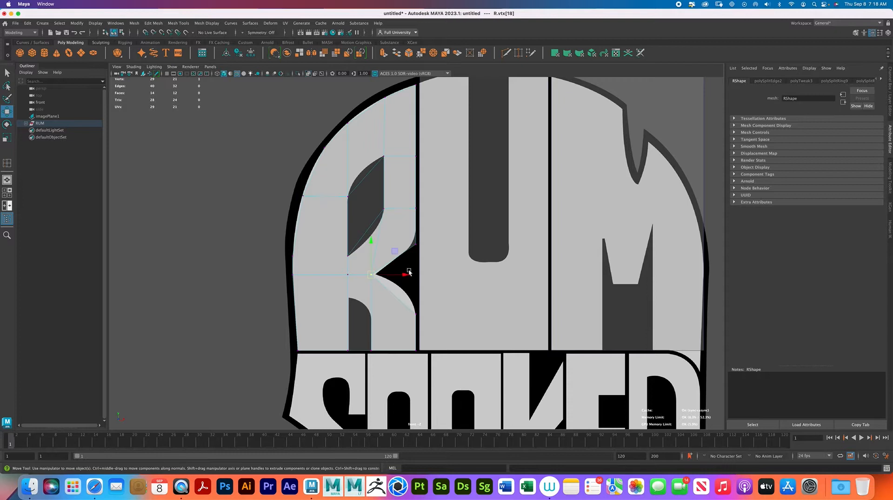
pyautogui.moveTo(404, 274); pyautogui.dragTo(406, 275)
pyautogui.click(414, 244)
pyautogui.moveTo(450, 246); pyautogui.dragTo(450, 246)
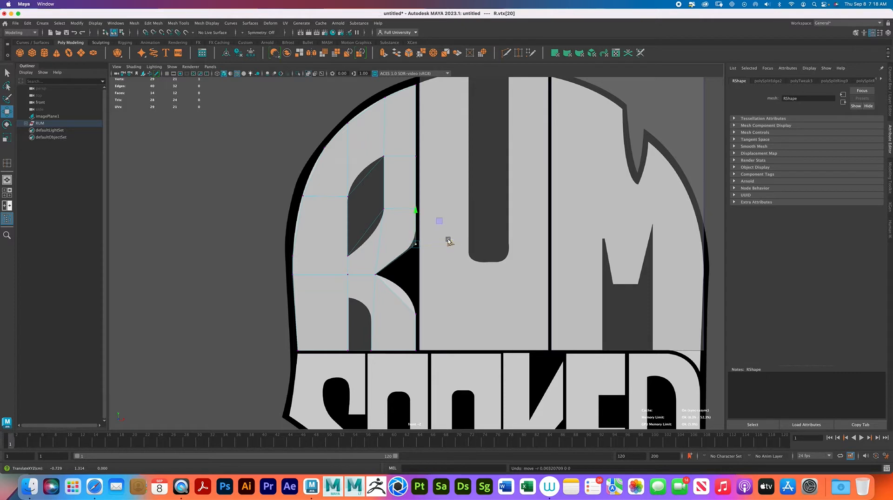
pyautogui.moveTo(414, 213); pyautogui.dragTo(414, 210)
# Step: Insert a horizontal edge loop across the R at the top of the gap between its legs
pyautogui.keyDown('alt'); pyautogui.moveTo(388, 283); pyautogui.dragTo(401, 210, button='middle'); pyautogui.keyUp('alt')
pyautogui.keyDown('alt'); pyautogui.moveTo(402, 209); pyautogui.dragTo(545, 277, button='right'); pyautogui.keyUp('alt')
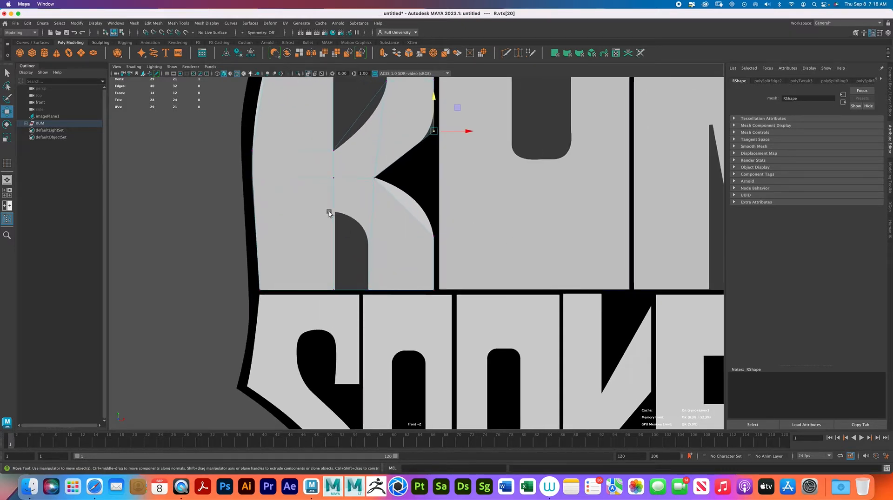
pyautogui.click(6, 163)
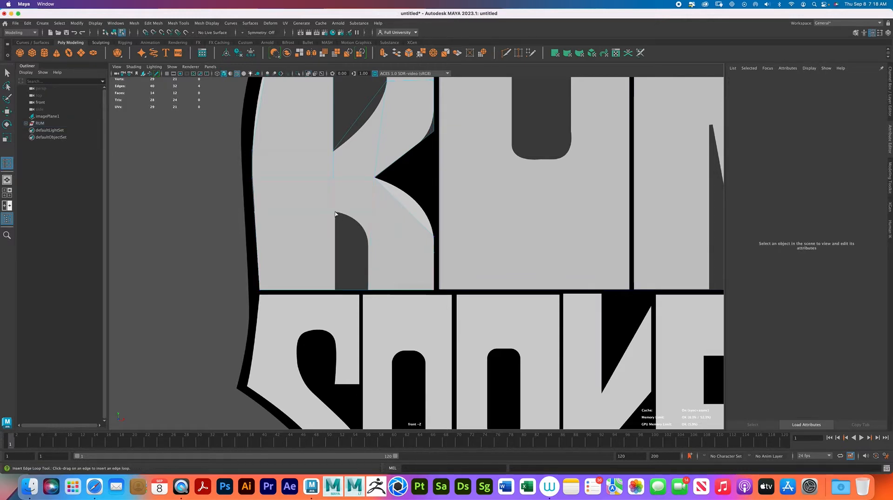
pyautogui.click(335, 213)
pyautogui.moveTo(337, 219); pyautogui.dragTo(313, 219, button='right')
pyautogui.press('w')
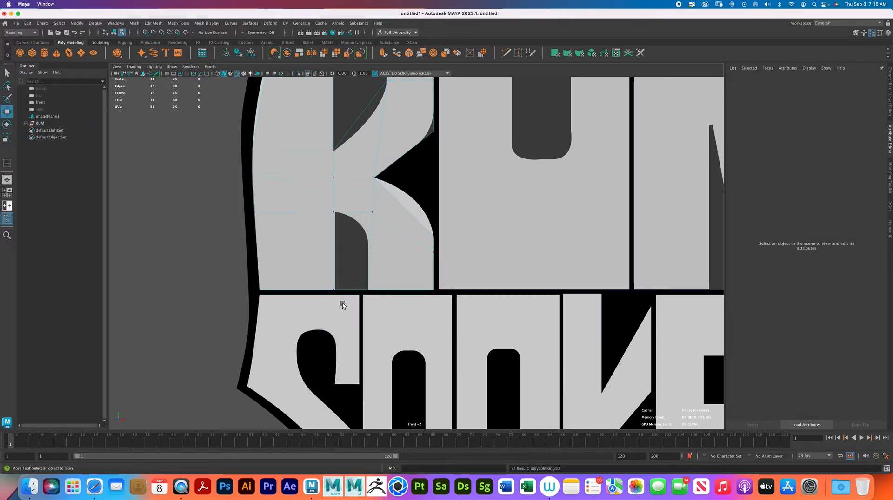
# Step: Scale the vertices along the leg gap's left side into a vertical line and move them onto the gap's edge
pyautogui.moveTo(314, 206); pyautogui.dragTo(343, 300)
pyautogui.moveTo(312, 275); pyautogui.dragTo(362, 291)
pyautogui.click(367, 288)
pyautogui.moveTo(312, 206); pyautogui.dragTo(306, 201)
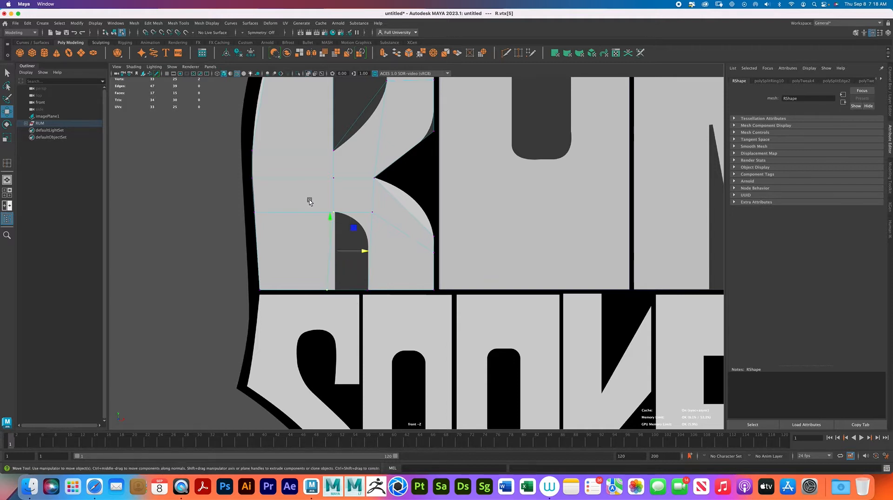
pyautogui.press('r')
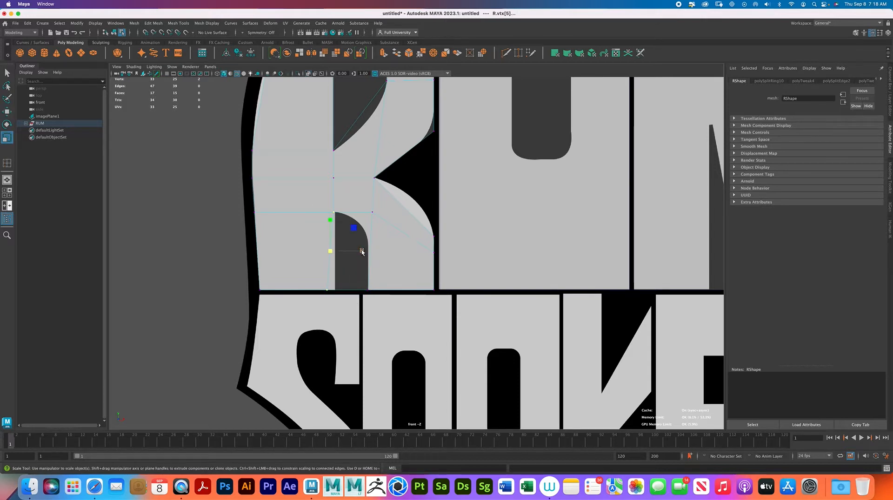
pyautogui.moveTo(362, 253); pyautogui.dragTo(191, 228)
pyautogui.press('w')
pyautogui.moveTo(360, 251); pyautogui.dragTo(365, 251)
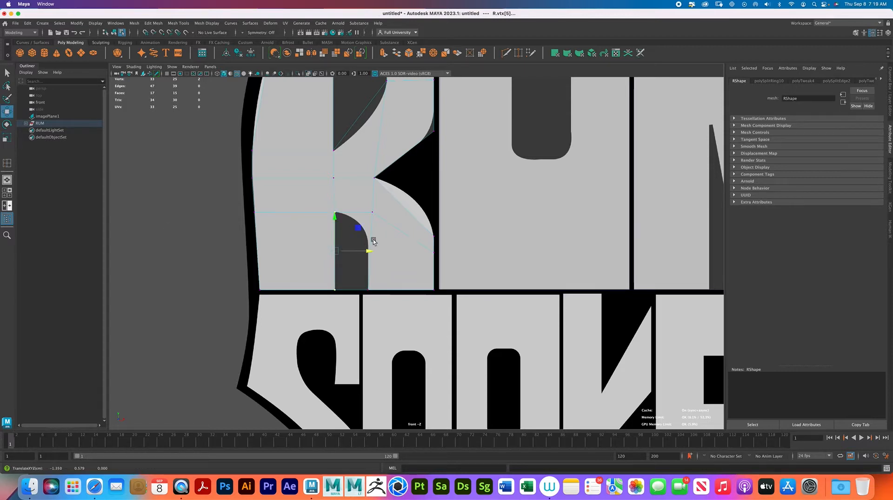
# Step: Flatten the vertices along the leg gap's right side into a vertical line and place them on the gap's edge
pyautogui.moveTo(363, 204); pyautogui.dragTo(403, 213)
pyautogui.moveTo(370, 280); pyautogui.dragTo(360, 202)
pyautogui.press('r')
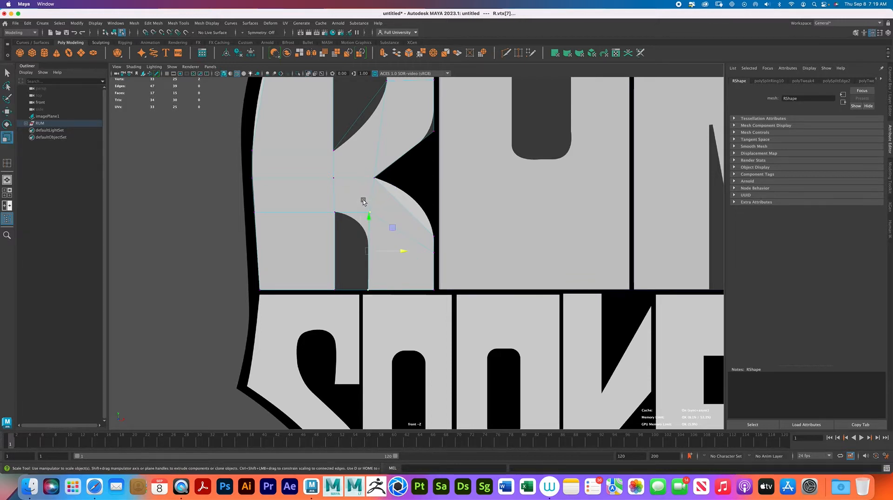
pyautogui.moveTo(405, 251); pyautogui.dragTo(235, 241)
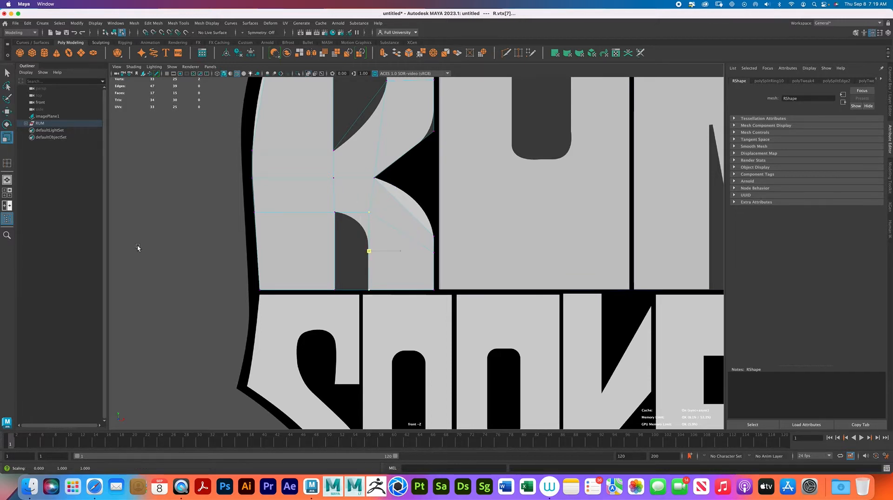
pyautogui.press('w')
pyautogui.moveTo(402, 251); pyautogui.dragTo(402, 252)
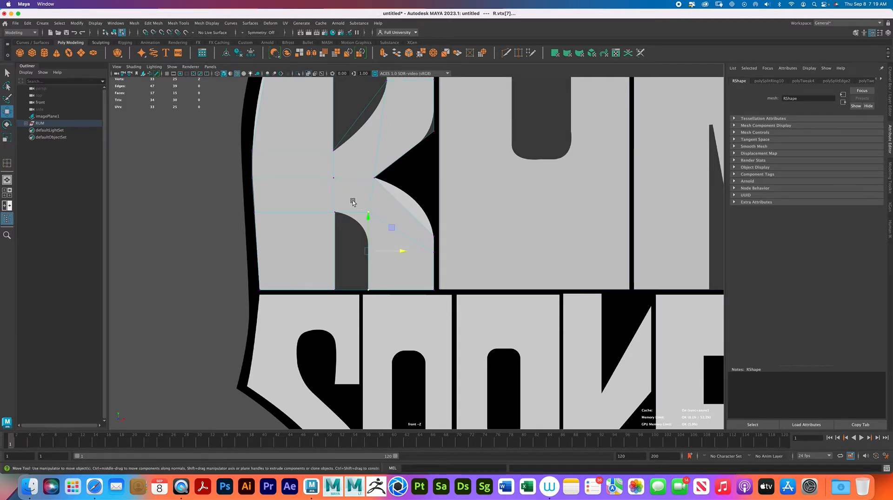
# Step: Raise the notch's lower vertex on the right edge and fine-tune the vertices above the leg gap and on the R's outer-left edge
pyautogui.click(369, 212)
pyautogui.moveTo(367, 177); pyautogui.dragTo(366, 177)
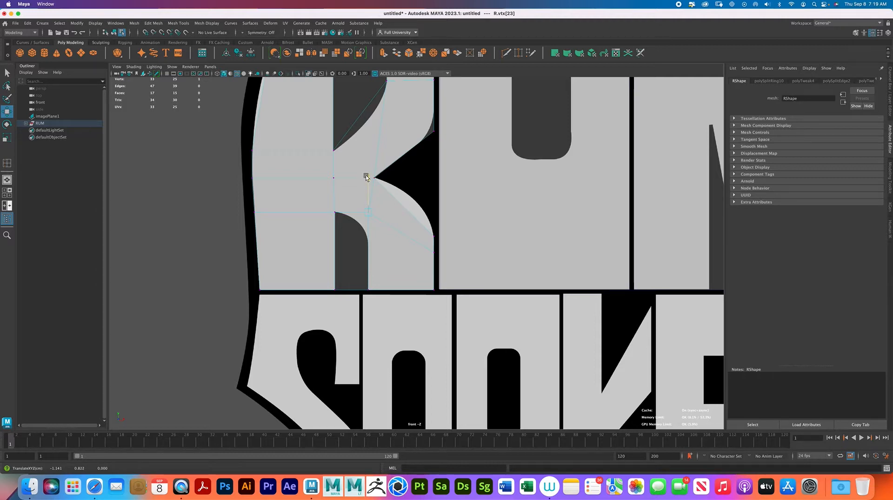
pyautogui.moveTo(366, 178); pyautogui.dragTo(366, 176)
pyautogui.moveTo(429, 223); pyautogui.dragTo(435, 168)
pyautogui.moveTo(366, 167); pyautogui.dragTo(392, 192)
pyautogui.moveTo(216, 171); pyautogui.dragTo(410, 189)
pyautogui.moveTo(313, 144); pyautogui.dragTo(313, 144)
pyautogui.moveTo(237, 170); pyautogui.dragTo(292, 180)
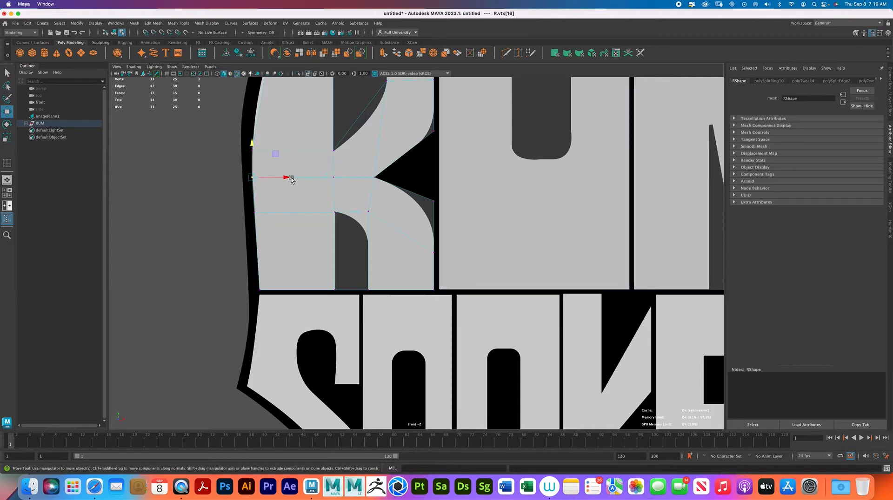
pyautogui.click(286, 177)
# Step: Set the Insert Edge Loop tool to Multiple edge loops with 5 edge loops
pyautogui.keyDown('alt'); pyautogui.moveTo(378, 169); pyautogui.dragTo(374, 275, button='middle'); pyautogui.keyUp('alt')
pyautogui.keyDown('alt'); pyautogui.moveTo(373, 276); pyautogui.dragTo(379, 233, button='right'); pyautogui.keyUp('alt')
pyautogui.keyDown('alt'); pyautogui.moveTo(381, 240); pyautogui.dragTo(381, 242, button='middle'); pyautogui.keyUp('alt')
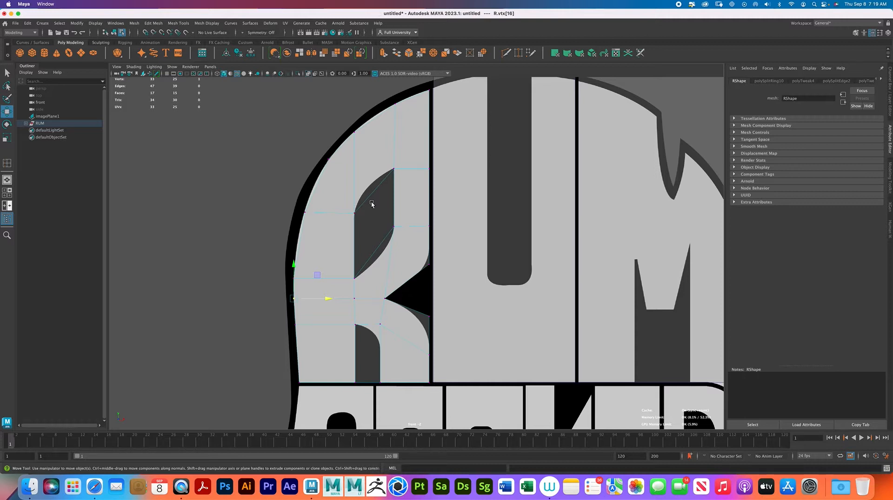
pyautogui.click(7, 163)
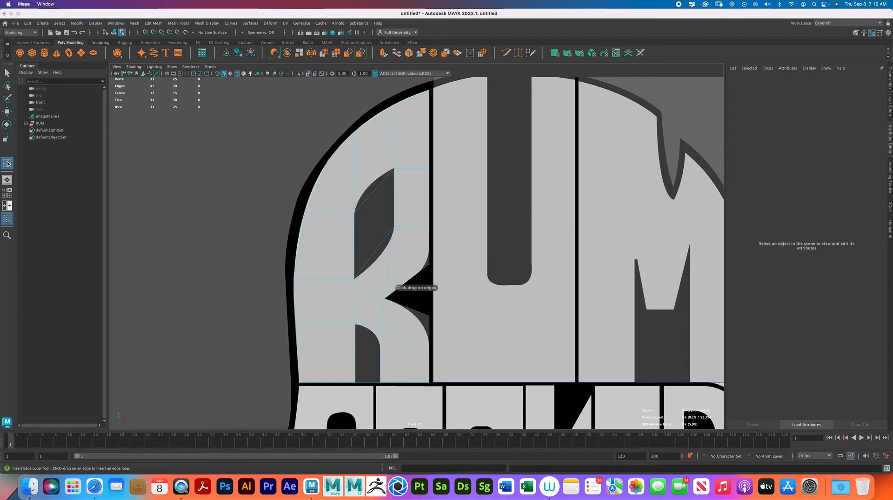
pyautogui.doubleClick(7, 163)
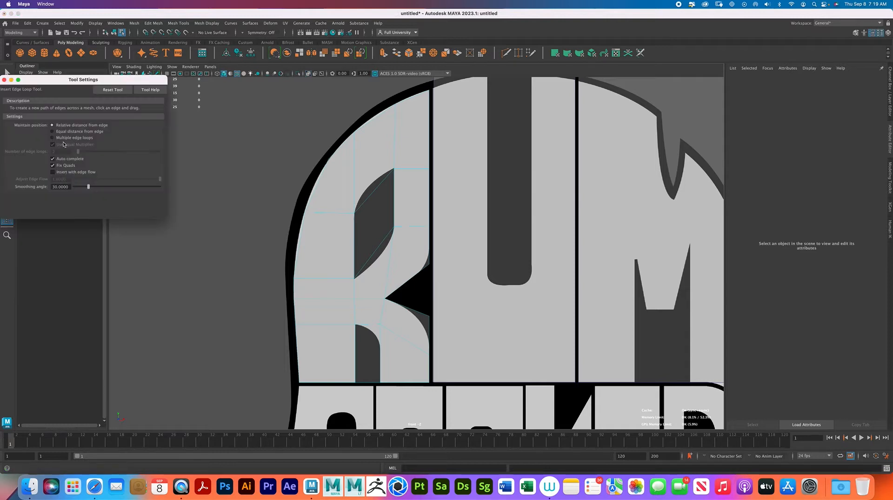
pyautogui.click(52, 138)
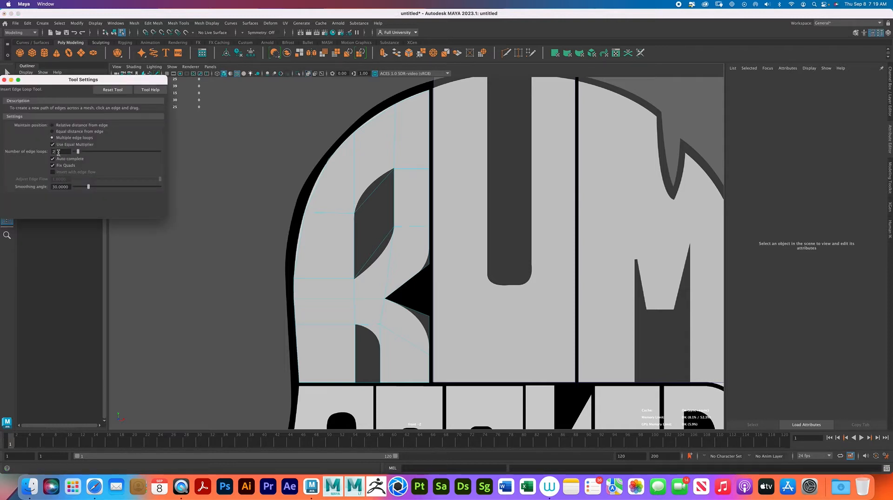
pyautogui.write('5')
# Step: Insert five vertical edge loops through the R's counter and five through its right leg, and undo an extra horizontal set beside the notch
pyautogui.moveTo(375, 192); pyautogui.dragTo(377, 192)
pyautogui.click(418, 313)
pyautogui.click(428, 256)
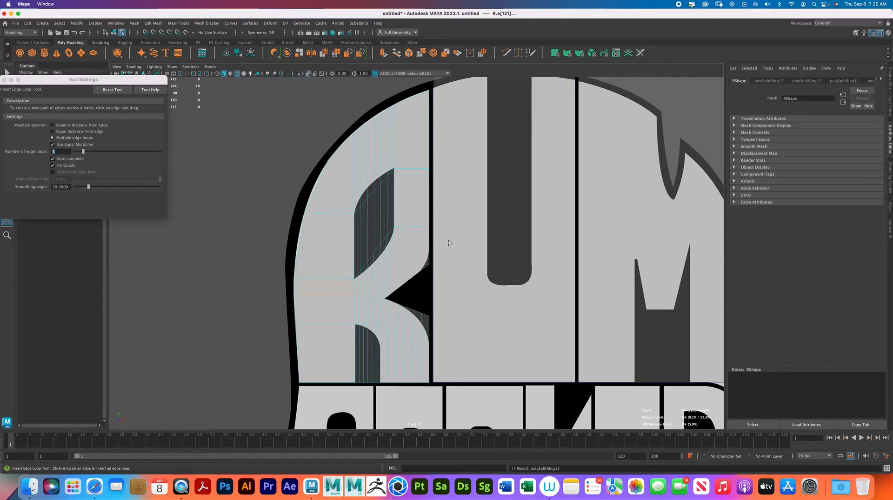
pyautogui.hotkey('ctrl', 'z')
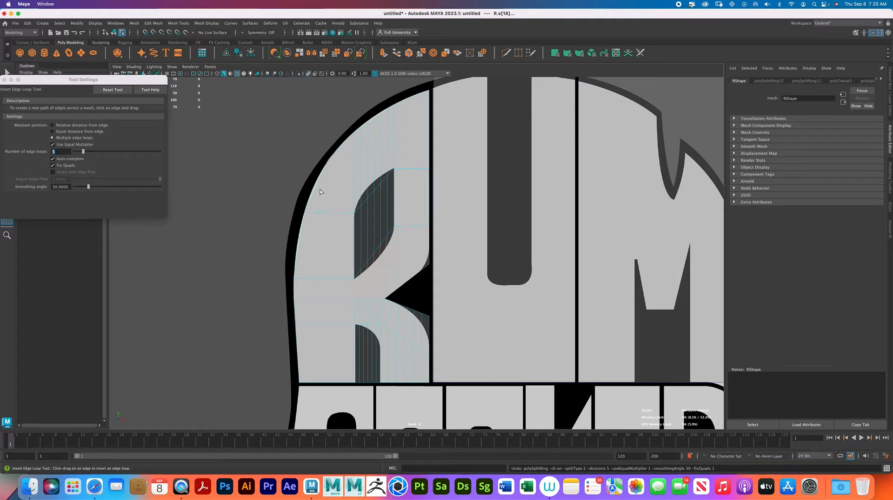
# Step: Set the Insert Edge Loop tool to 3 edge loops and insert sets across the R's upper bowl and the stretch just above the notch
pyautogui.click(65, 151)
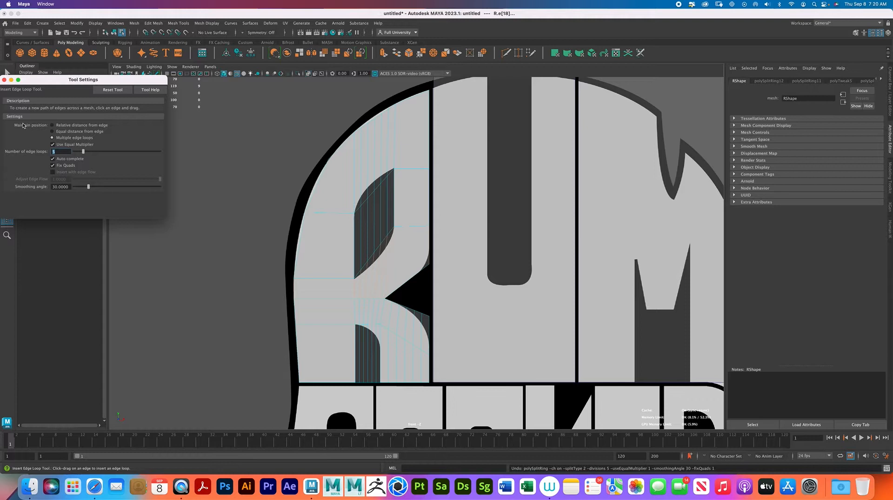
pyautogui.click(321, 179)
pyautogui.click(321, 178)
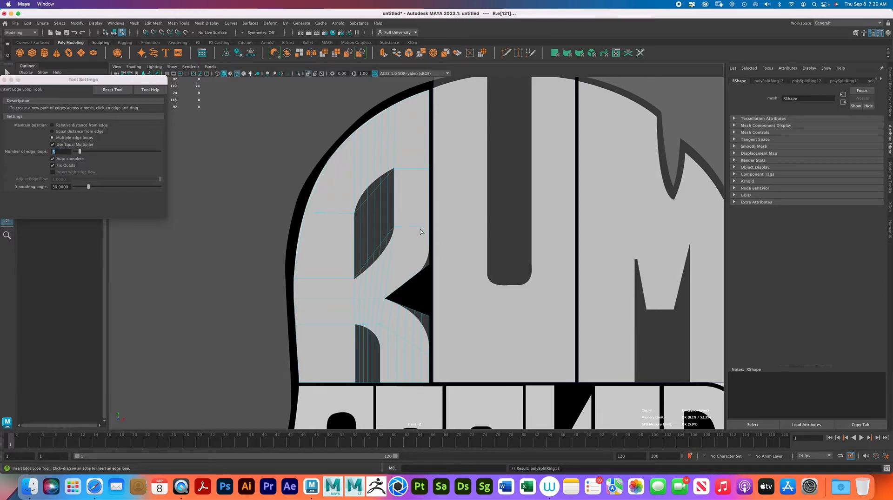
pyautogui.click(425, 244)
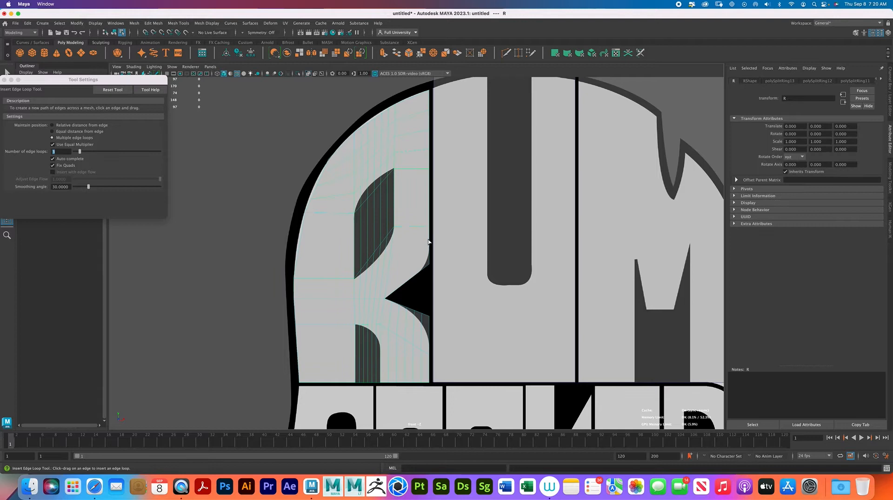
pyautogui.click(429, 239)
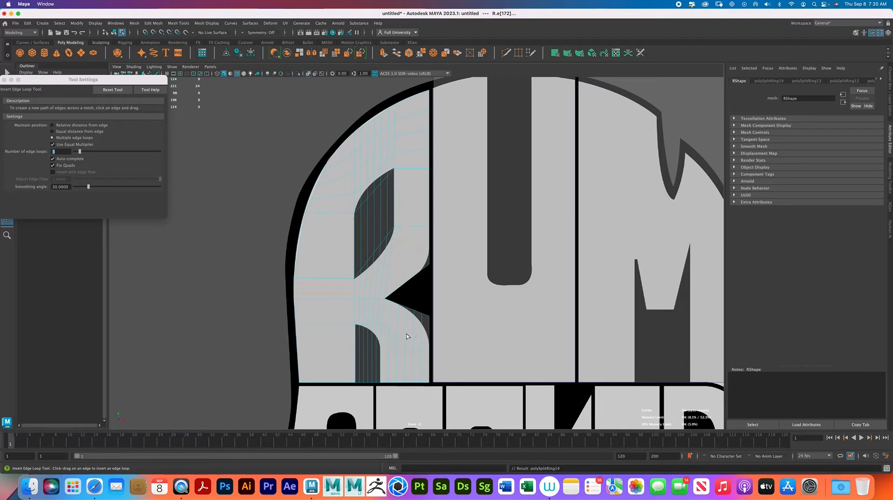
# Step: Close the tool settings and raise the two outer vertices nearest the counter's right side onto the R's top curve in vertex mode
pyautogui.moveTo(401, 266); pyautogui.dragTo(372, 268, button='right')
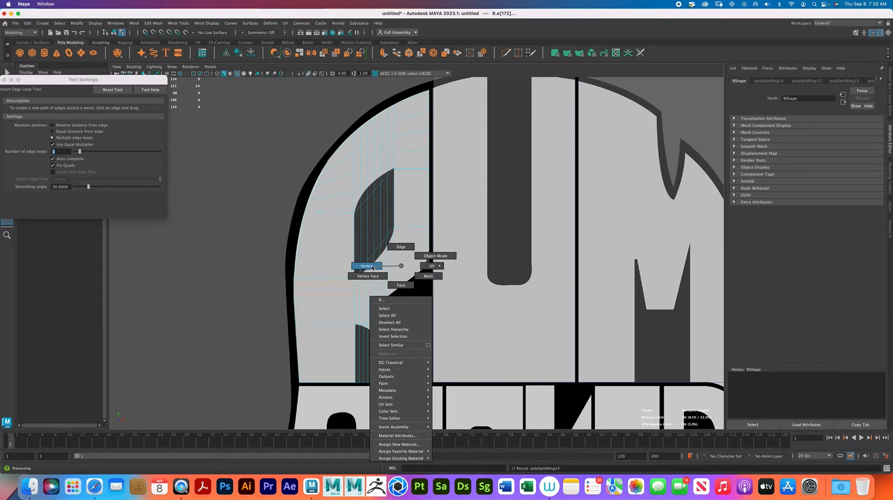
pyautogui.moveTo(372, 268); pyautogui.dragTo(372, 267, button='right')
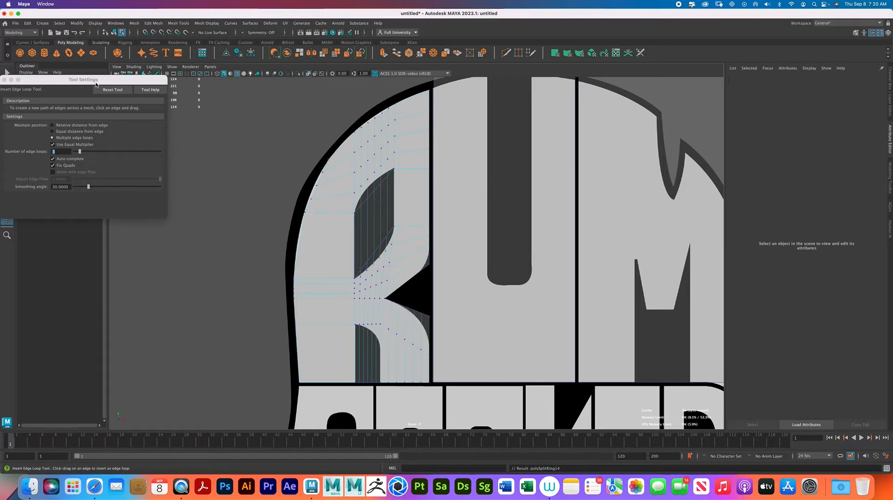
pyautogui.click(4, 79)
pyautogui.scroll(5, 472, 304)
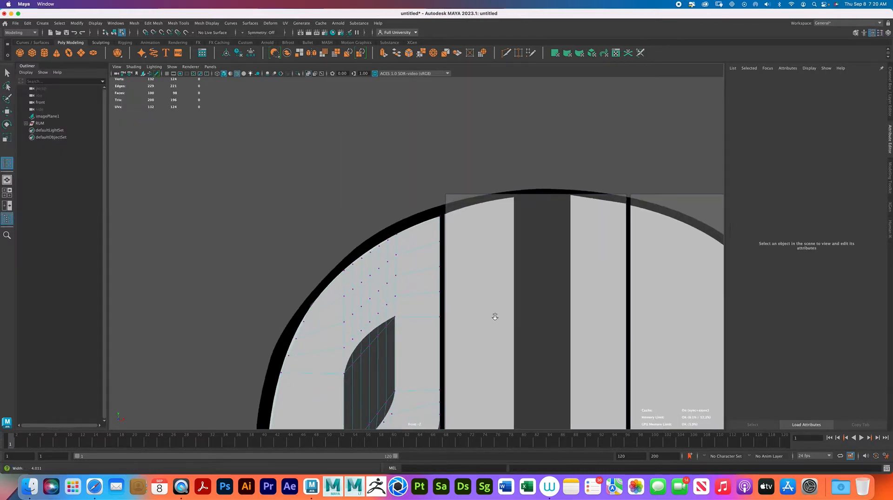
pyautogui.press('w')
pyautogui.keyDown('alt'); pyautogui.moveTo(408, 239); pyautogui.dragTo(413, 241); pyautogui.keyUp('alt')
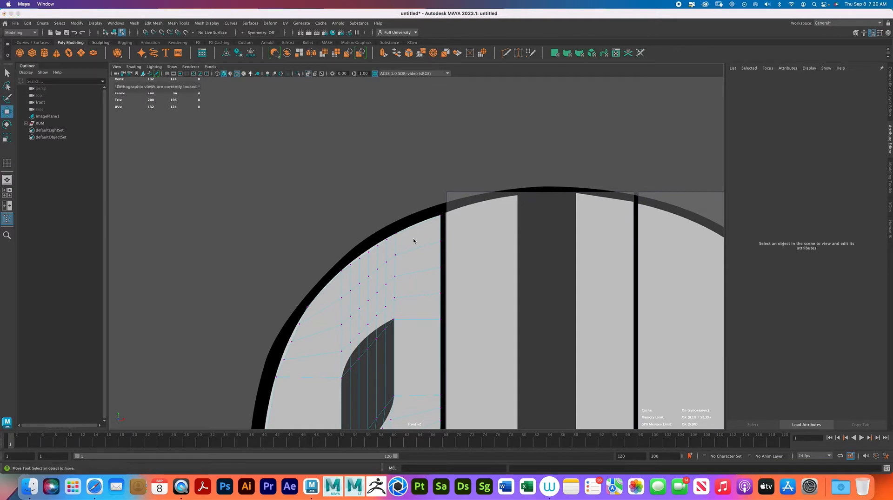
pyautogui.press('q')
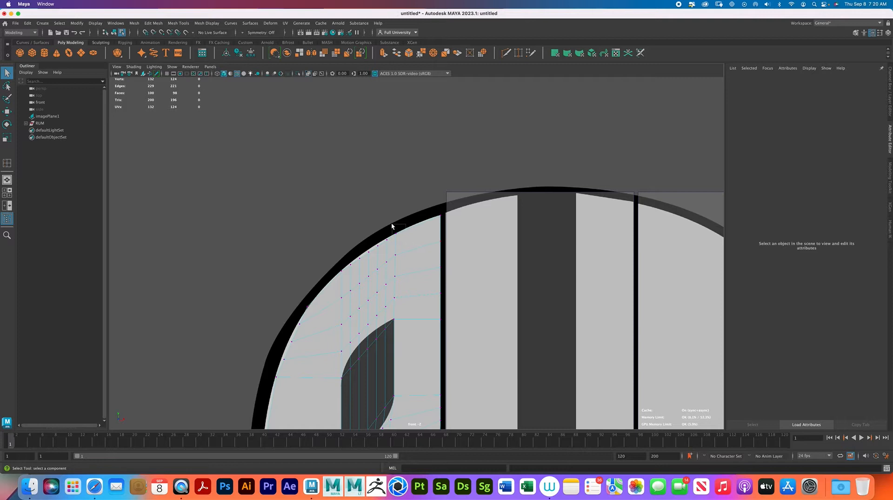
pyautogui.moveTo(392, 226); pyautogui.dragTo(396, 224)
pyautogui.scroll(3, 431, 210)
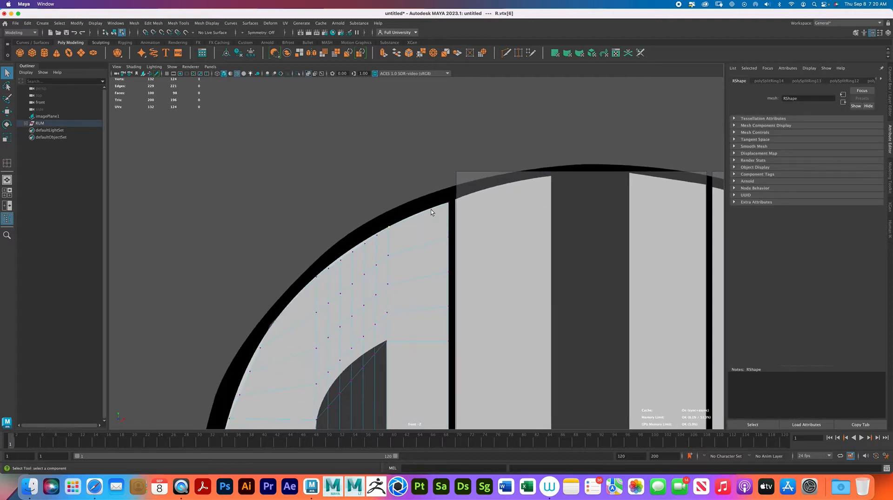
pyautogui.press('w')
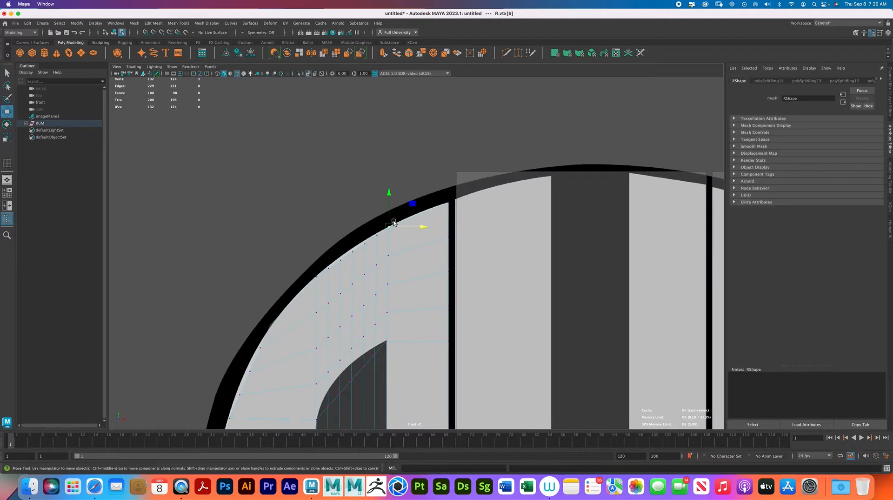
pyautogui.moveTo(389, 195); pyautogui.dragTo(389, 193)
pyautogui.moveTo(373, 232); pyautogui.dragTo(380, 239)
pyautogui.moveTo(377, 201); pyautogui.dragTo(375, 199)
# Step: Raise the next four vertices leftward along the R's upper-left edge onto the logo's outer curve
pyautogui.moveTo(359, 239); pyautogui.dragTo(366, 253)
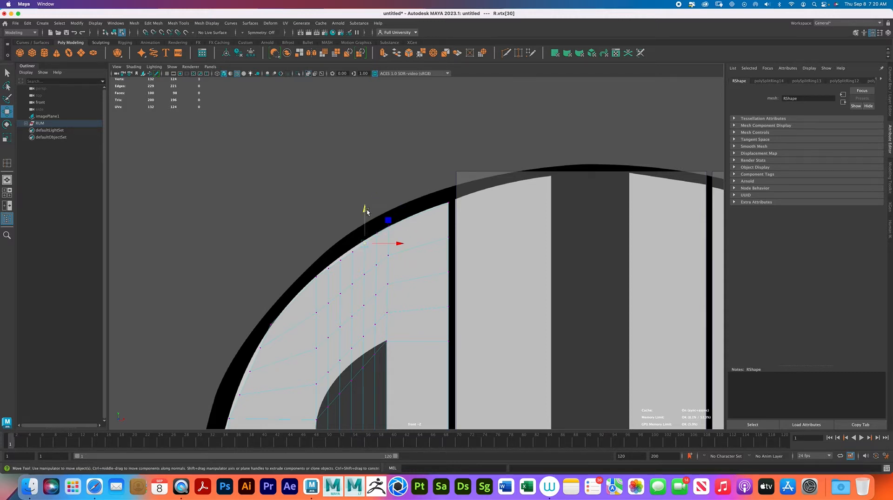
pyautogui.moveTo(365, 211); pyautogui.dragTo(365, 207)
pyautogui.moveTo(355, 259); pyautogui.dragTo(351, 215)
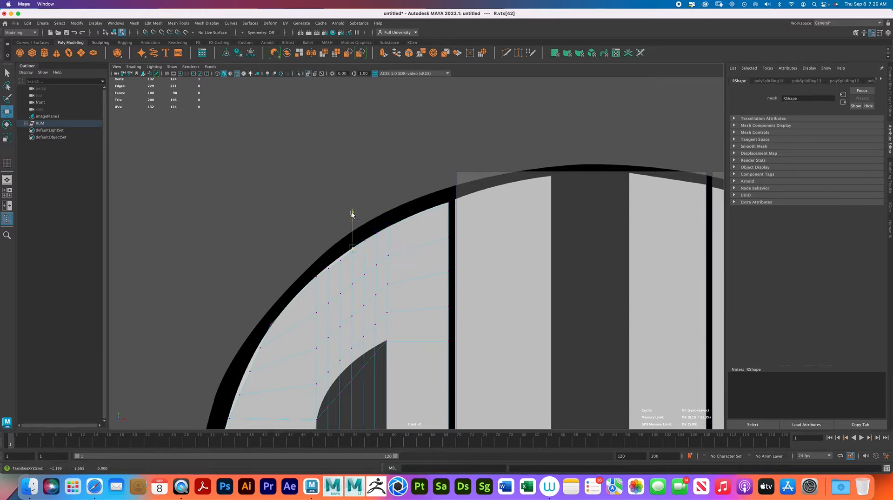
pyautogui.moveTo(348, 265)
pyautogui.mouseDown()
pyautogui.moveTo(334, 251)
pyautogui.moveTo(340, 223)
pyautogui.moveTo(354, 240)
pyautogui.moveTo(349, 252)
pyautogui.mouseUp()
pyautogui.moveTo(354, 213); pyautogui.dragTo(353, 213)
pyautogui.moveTo(350, 262); pyautogui.dragTo(339, 223)
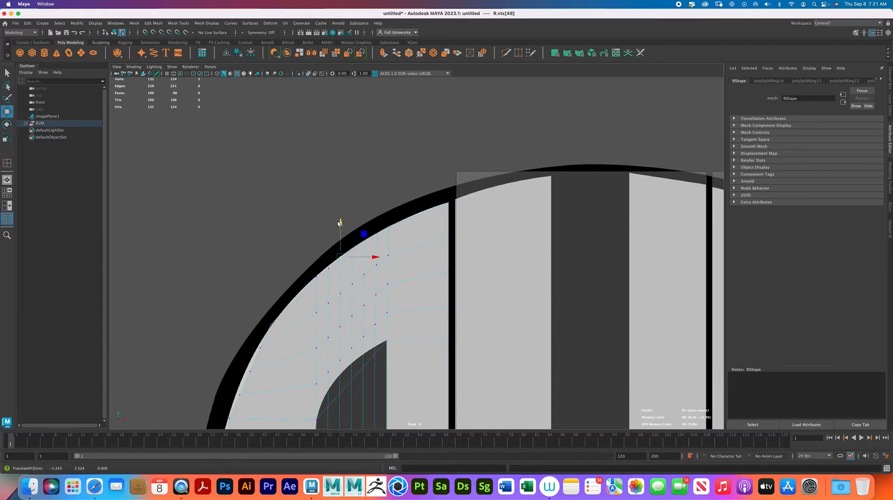
pyautogui.moveTo(332, 277); pyautogui.dragTo(329, 234)
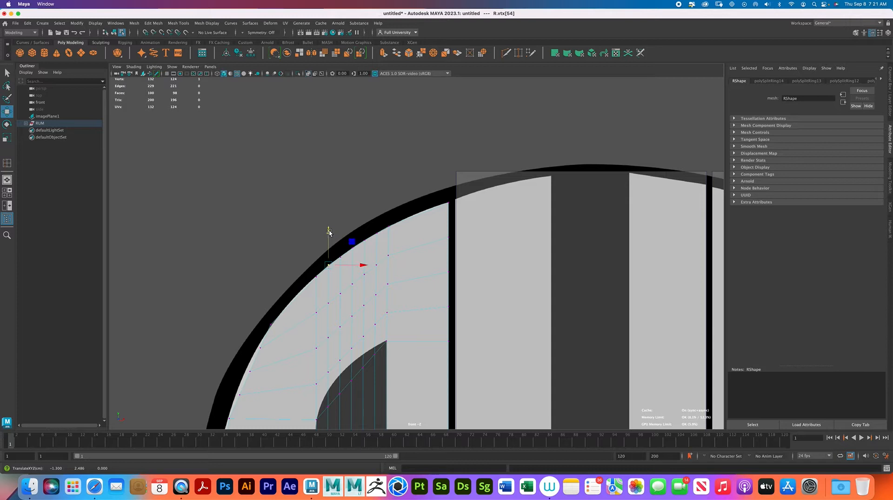
# Step: Reposition the vertices down the R's outer-left edge beside the counter so they follow the logo's curve
pyautogui.click(272, 321)
pyautogui.moveTo(274, 320); pyautogui.dragTo(294, 298)
pyautogui.keyDown('alt'); pyautogui.moveTo(225, 368); pyautogui.dragTo(271, 252, button='middle'); pyautogui.keyUp('alt')
pyautogui.click(295, 254)
pyautogui.moveTo(295, 250); pyautogui.dragTo(283, 275)
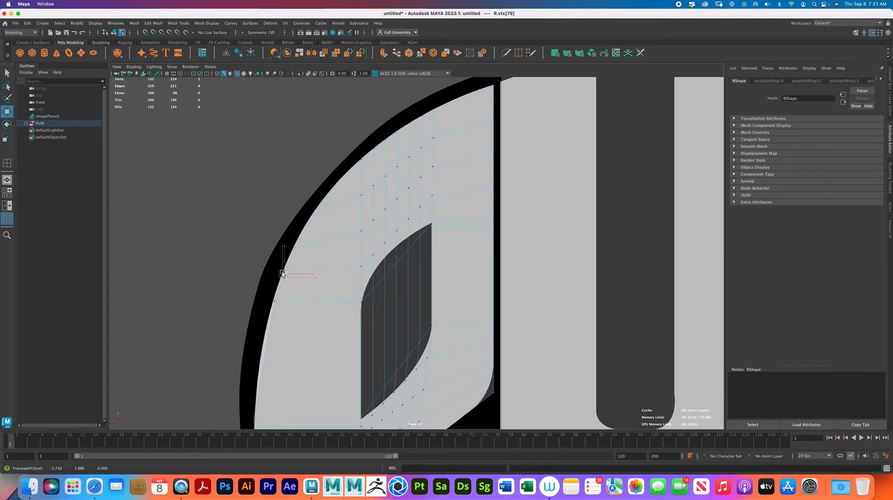
pyautogui.click(272, 301)
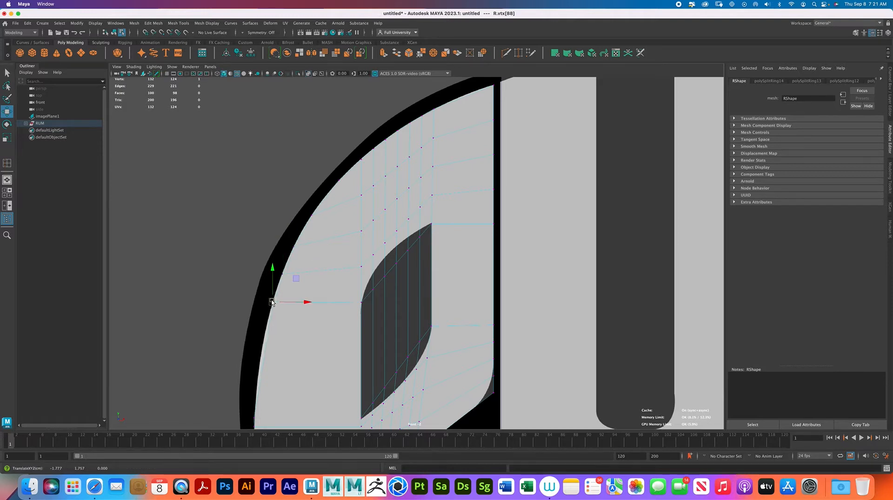
pyautogui.keyDown('alt'); pyautogui.moveTo(300, 322); pyautogui.dragTo(336, 202, button='middle'); pyautogui.keyUp('alt')
pyautogui.click(291, 297)
pyautogui.moveTo(290, 297); pyautogui.dragTo(292, 317)
# Step: Place the vertices on the right half of the leg gap's arch along its curved edge
pyautogui.keyDown('alt'); pyautogui.moveTo(456, 115); pyautogui.dragTo(413, 192, button='middle'); pyautogui.keyUp('alt')
pyautogui.keyDown('alt'); pyautogui.moveTo(430, 366); pyautogui.dragTo(441, 222, button='middle'); pyautogui.keyUp('alt')
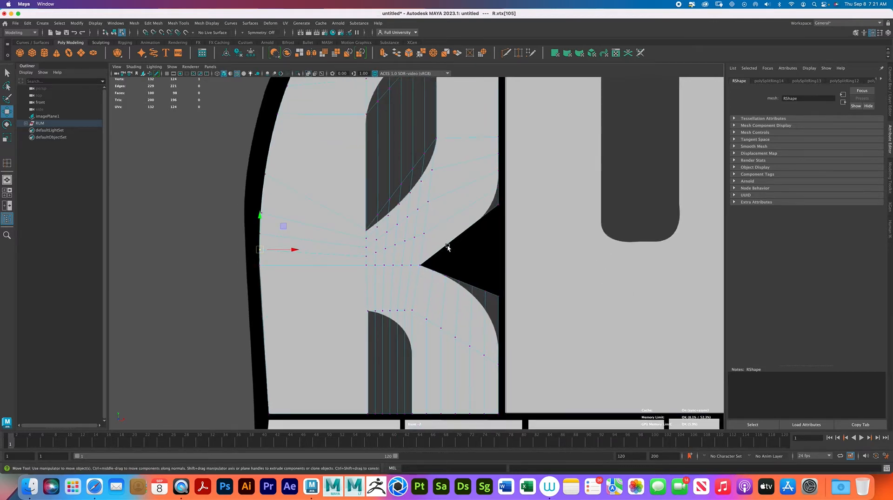
pyautogui.keyDown('alt'); pyautogui.moveTo(482, 200); pyautogui.dragTo(443, 237, button='middle'); pyautogui.keyUp('alt')
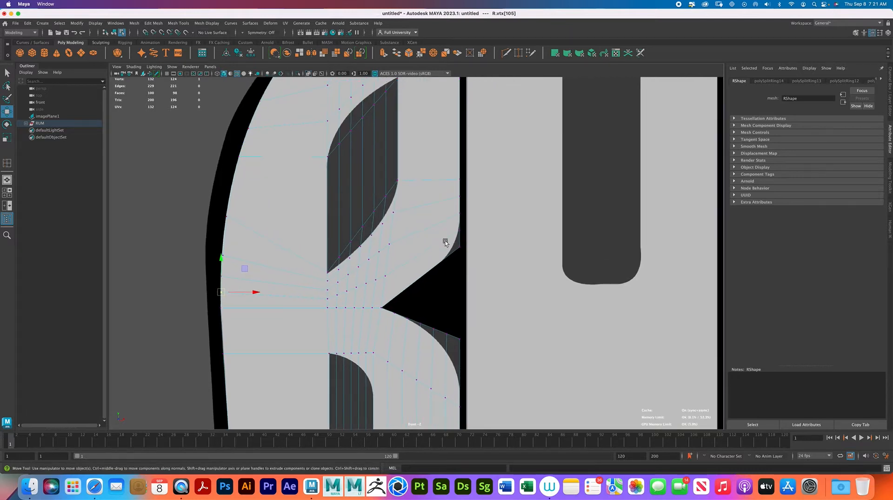
pyautogui.keyDown('alt'); pyautogui.moveTo(416, 301); pyautogui.dragTo(421, 277, button='middle'); pyautogui.keyUp('alt')
pyautogui.keyDown('alt'); pyautogui.moveTo(384, 362); pyautogui.dragTo(385, 280, button='middle'); pyautogui.keyUp('alt')
pyautogui.keyDown('alt'); pyautogui.moveTo(385, 280); pyautogui.dragTo(452, 305, button='right'); pyautogui.keyUp('alt')
pyautogui.keyDown('alt'); pyautogui.moveTo(389, 269); pyautogui.dragTo(388, 251, button='middle'); pyautogui.keyUp('alt')
pyautogui.keyDown('alt'); pyautogui.moveTo(388, 251); pyautogui.dragTo(453, 262, button='right'); pyautogui.keyUp('alt')
pyautogui.moveTo(371, 240); pyautogui.dragTo(360, 215)
pyautogui.click(365, 296)
pyautogui.click(356, 233)
pyautogui.moveTo(355, 199); pyautogui.dragTo(356, 232)
pyautogui.moveTo(354, 265)
pyautogui.mouseDown()
pyautogui.moveTo(361, 274)
pyautogui.moveTo(343, 229)
pyautogui.moveTo(361, 272)
pyautogui.mouseUp()
pyautogui.click(362, 274)
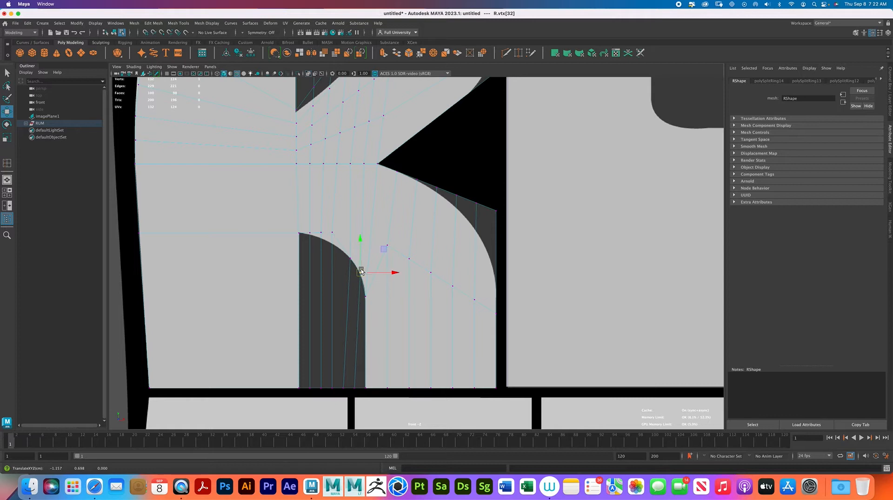
# Step: Move the three vertices on the left half of the leg gap's arch down onto its curve
pyautogui.click(332, 232)
pyautogui.moveTo(333, 233)
pyautogui.mouseDown()
pyautogui.moveTo(335, 246)
pyautogui.moveTo(324, 237)
pyautogui.mouseUp()
pyautogui.click(321, 233)
pyautogui.click(336, 245)
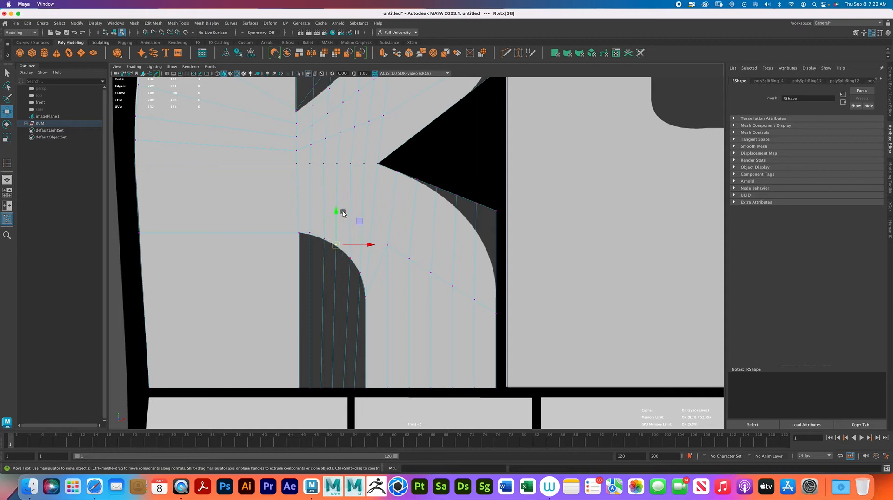
pyautogui.moveTo(338, 210); pyautogui.dragTo(338, 211)
pyautogui.moveTo(337, 247); pyautogui.dragTo(311, 236)
pyautogui.click(309, 232)
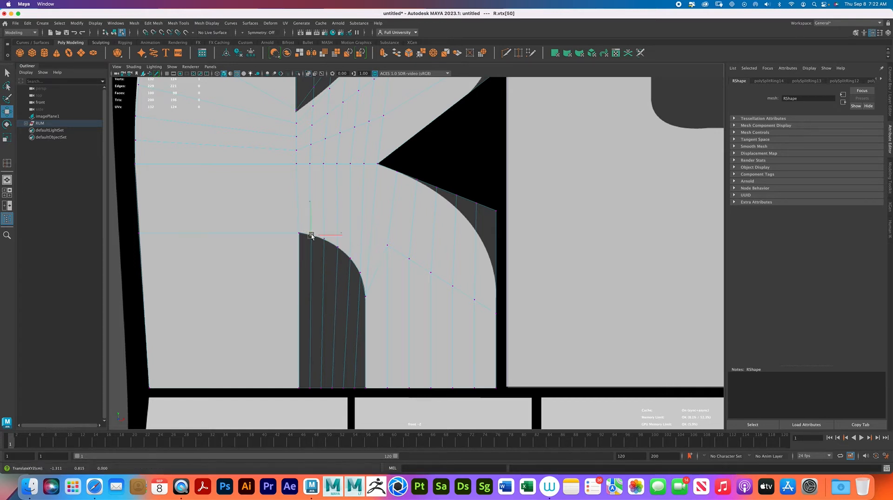
# Step: Shift the vertices along the right leg's outer edge, from below the notch to the straight right side, onto the leg's curve
pyautogui.click(416, 177)
pyautogui.click(496, 211)
pyautogui.moveTo(499, 212); pyautogui.dragTo(496, 285)
pyautogui.moveTo(477, 202); pyautogui.dragTo(489, 251)
pyautogui.moveTo(456, 196); pyautogui.dragTo(473, 225)
pyautogui.click(437, 188)
pyautogui.moveTo(437, 188); pyautogui.dragTo(461, 212)
pyautogui.click(414, 173)
pyautogui.moveTo(413, 173); pyautogui.dragTo(434, 190)
pyautogui.click(477, 230)
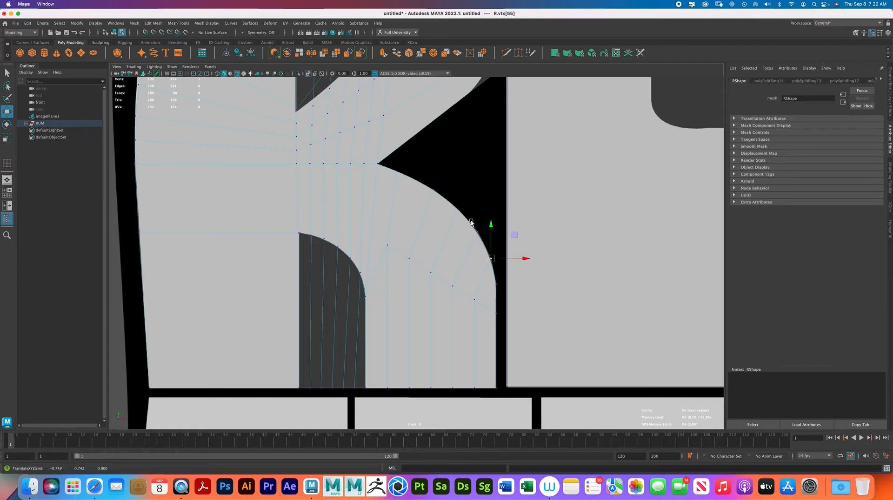
pyautogui.click(495, 283)
pyautogui.click(530, 284)
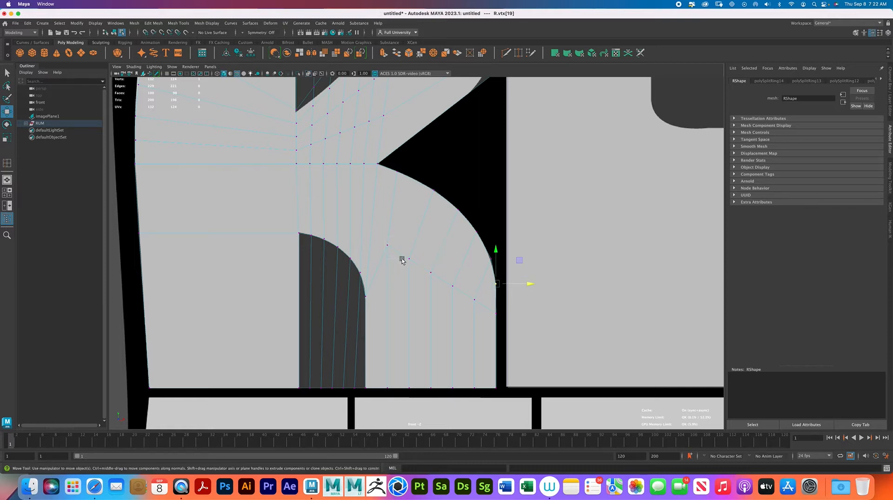
# Step: Flatten the five vertices across the right leg into a row, lower and tilt it, and adjust the outer-left vertex beside the leg gap
pyautogui.moveTo(407, 263); pyautogui.dragTo(382, 238)
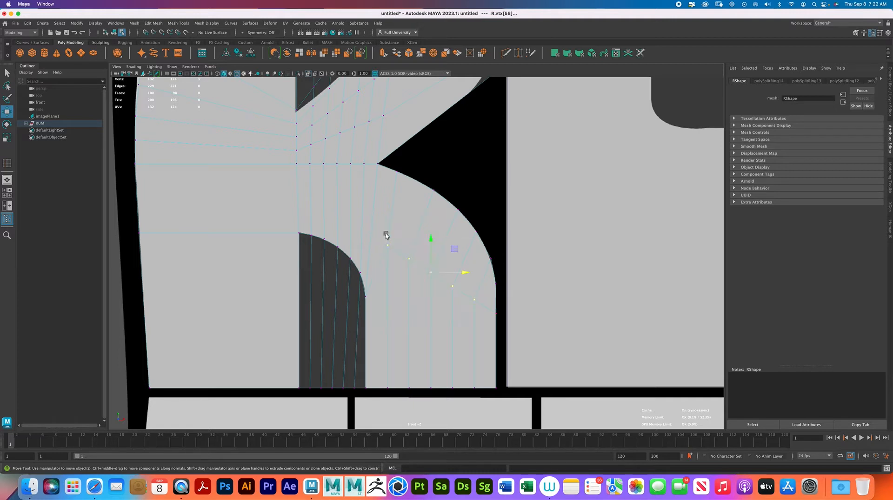
pyautogui.press('r')
pyautogui.moveTo(431, 243); pyautogui.dragTo(420, 314)
pyautogui.press('w')
pyautogui.moveTo(432, 240); pyautogui.dragTo(441, 268)
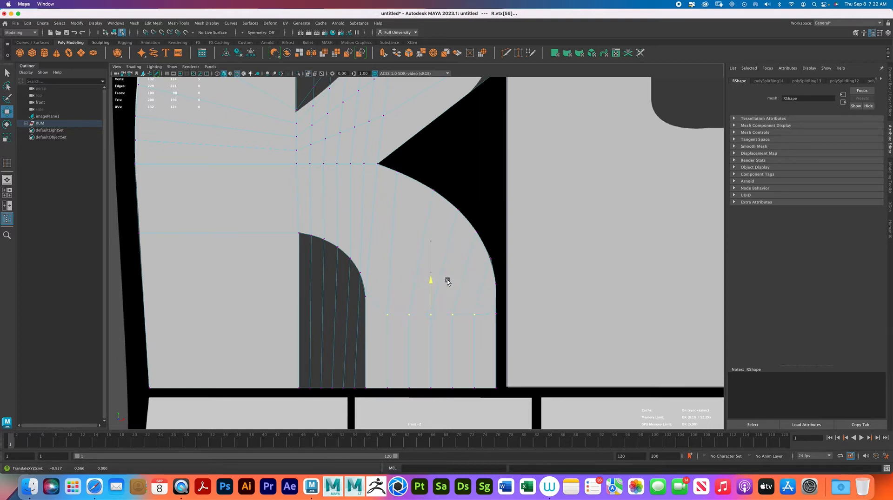
pyautogui.moveTo(447, 280); pyautogui.dragTo(444, 267)
pyautogui.press('e')
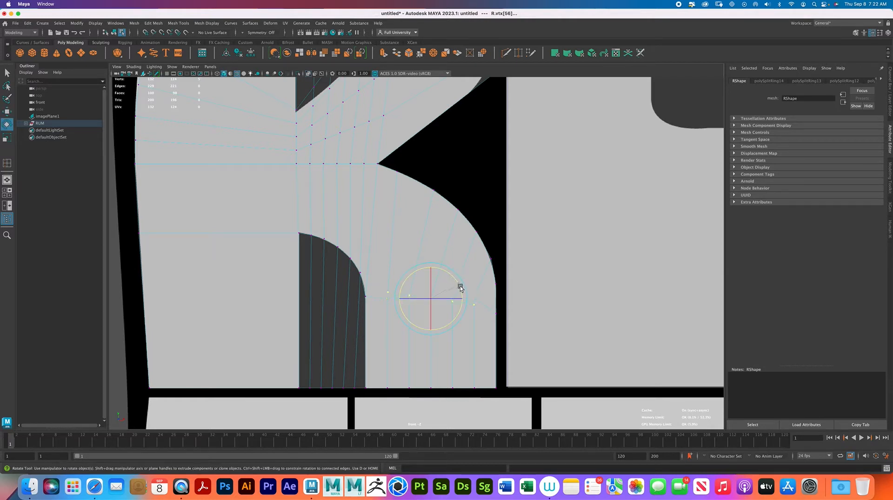
pyautogui.press('w')
pyautogui.moveTo(434, 269); pyautogui.dragTo(434, 270)
pyautogui.moveTo(131, 223); pyautogui.dragTo(172, 232)
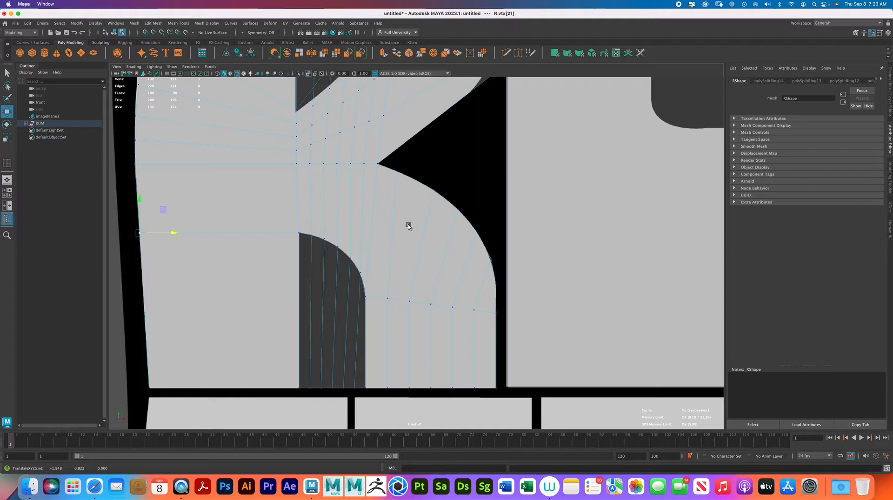
pyautogui.click(494, 261)
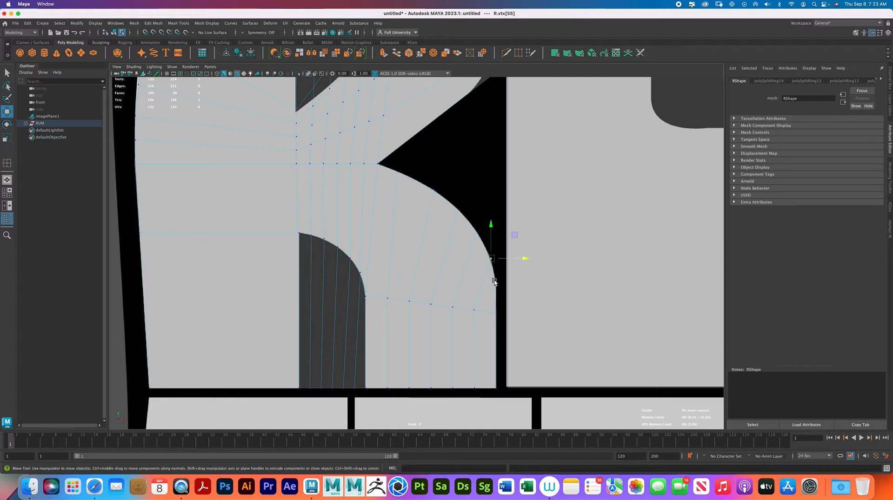
# Step: Delete the faces that fill the R's leg gap
pyautogui.keyDown('alt'); pyautogui.moveTo(485, 243); pyautogui.dragTo(506, 210, button='middle'); pyautogui.keyUp('alt')
pyautogui.moveTo(445, 246); pyautogui.dragTo(360, 372, button='right')
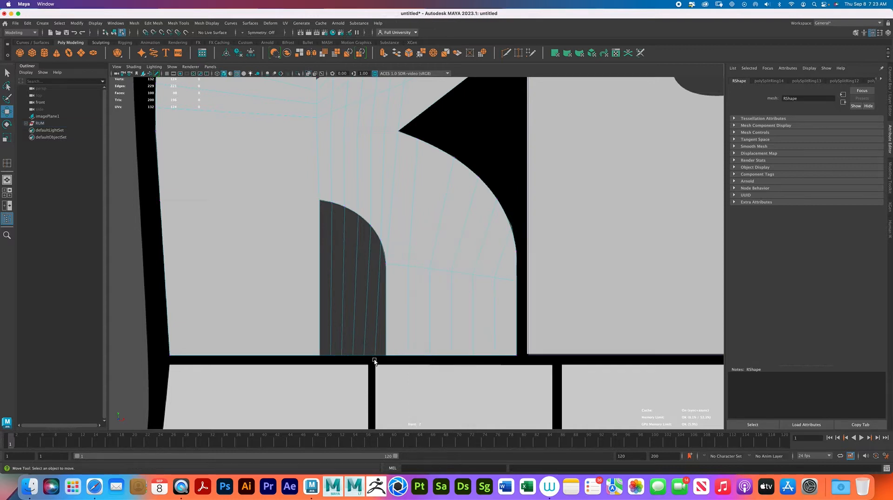
pyautogui.click(323, 342)
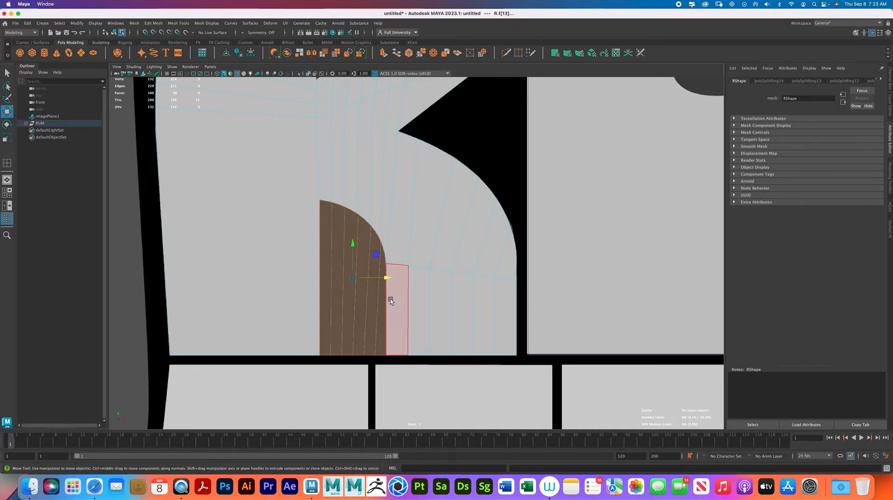
pyautogui.press('Delete')
# Step: Reposition the vertices along the R's right edge above the notch so they follow the rounded corner and the straight side
pyautogui.keyDown('alt'); pyautogui.moveTo(450, 159); pyautogui.dragTo(442, 244, button='middle'); pyautogui.keyUp('alt')
pyautogui.keyDown('alt'); pyautogui.moveTo(413, 126); pyautogui.dragTo(408, 210, button='middle'); pyautogui.keyUp('alt')
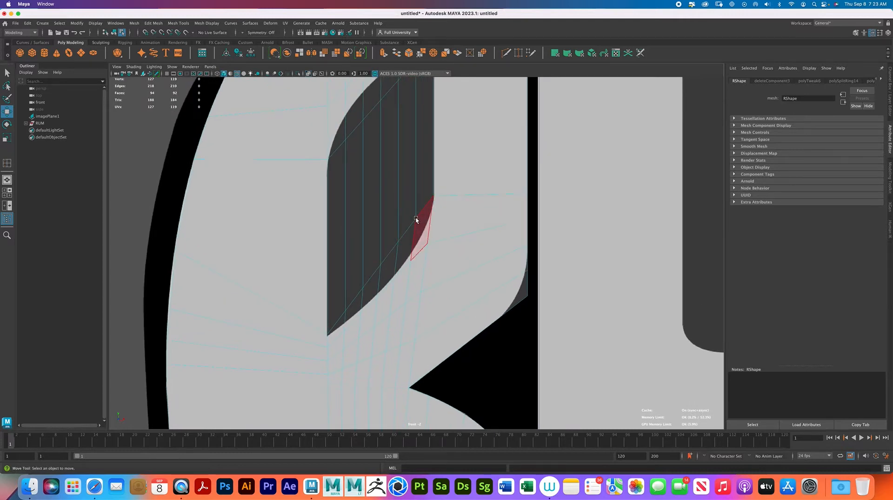
pyautogui.moveTo(472, 219); pyautogui.dragTo(452, 217, button='right')
pyautogui.click(518, 289)
pyautogui.moveTo(524, 295)
pyautogui.mouseDown()
pyautogui.moveTo(500, 320)
pyautogui.moveTo(528, 251)
pyautogui.moveTo(515, 298)
pyautogui.mouseUp()
pyautogui.moveTo(516, 238); pyautogui.dragTo(536, 251)
pyautogui.moveTo(527, 244); pyautogui.dragTo(523, 279)
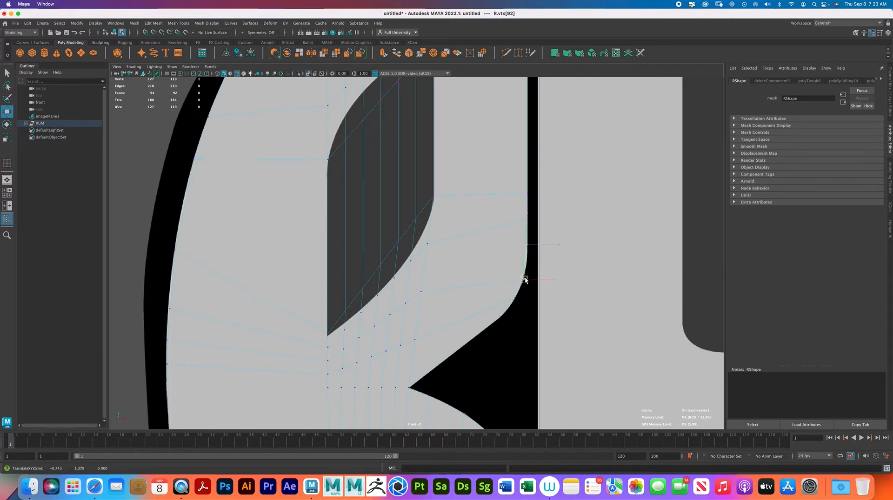
pyautogui.click(526, 219)
pyautogui.moveTo(532, 184); pyautogui.dragTo(526, 227)
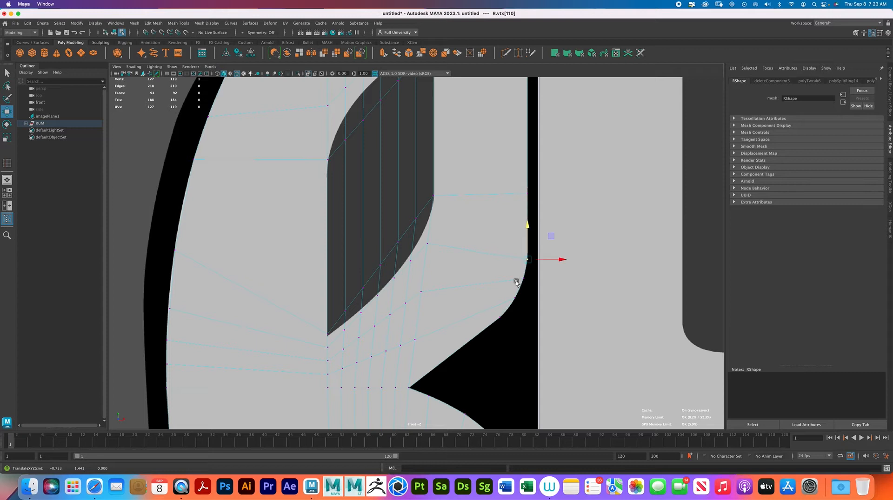
pyautogui.moveTo(529, 193)
pyautogui.mouseDown()
pyautogui.moveTo(528, 157)
pyautogui.moveTo(526, 193)
pyautogui.mouseUp()
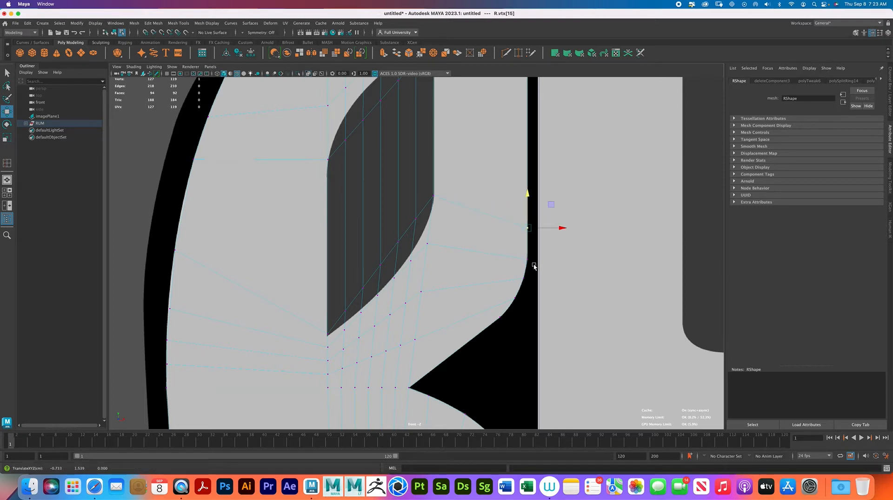
# Step: Nudge the vertices around the R's rounded outer corner above the notch so they sit on the corner's curve
pyautogui.click(522, 281)
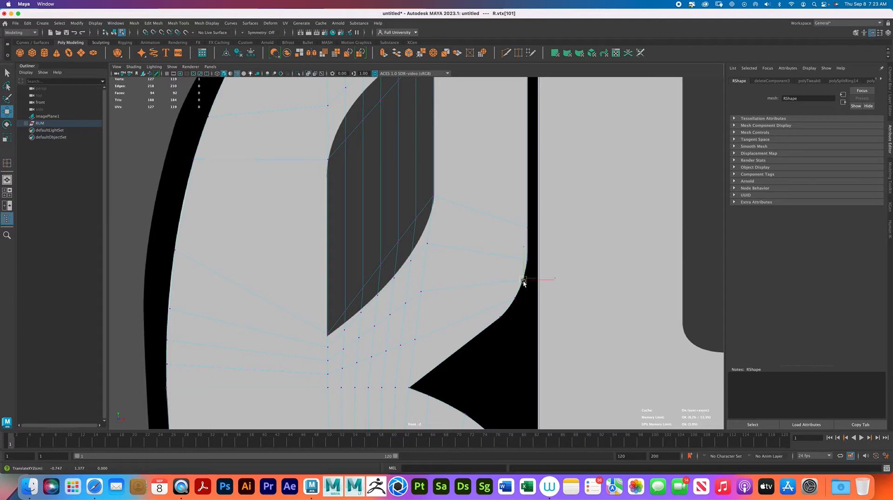
pyautogui.click(497, 321)
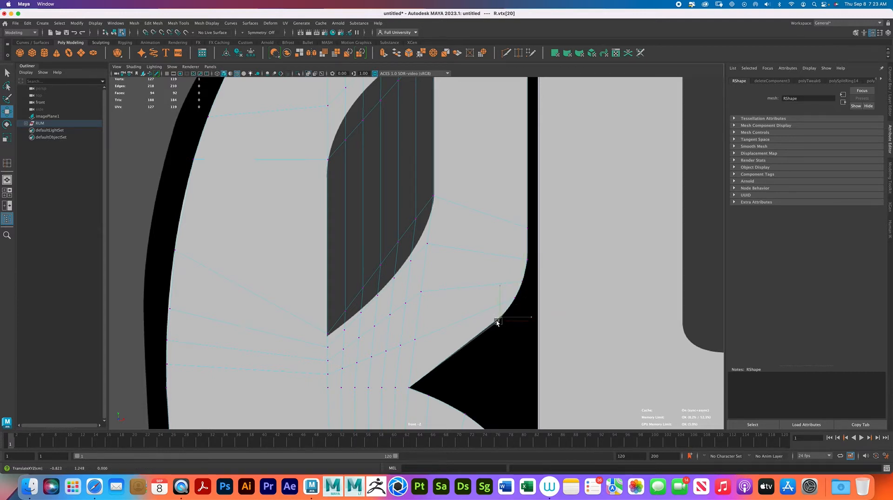
pyautogui.click(515, 297)
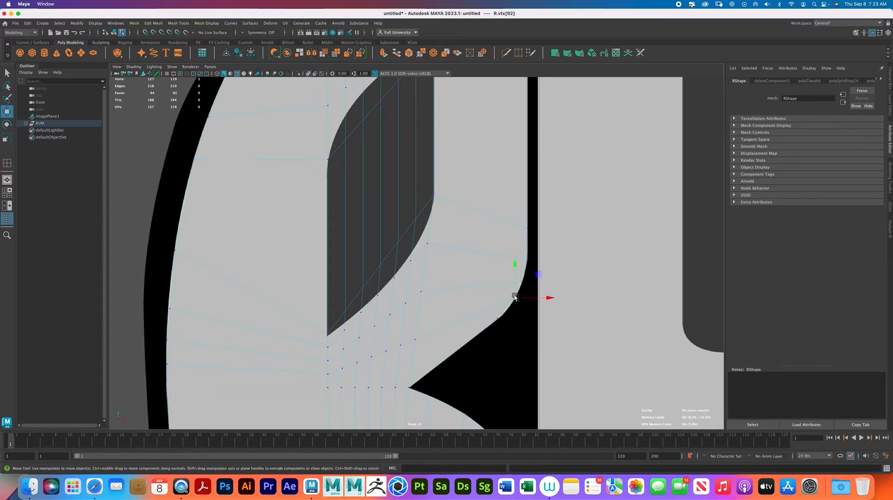
pyautogui.moveTo(515, 298); pyautogui.dragTo(513, 304)
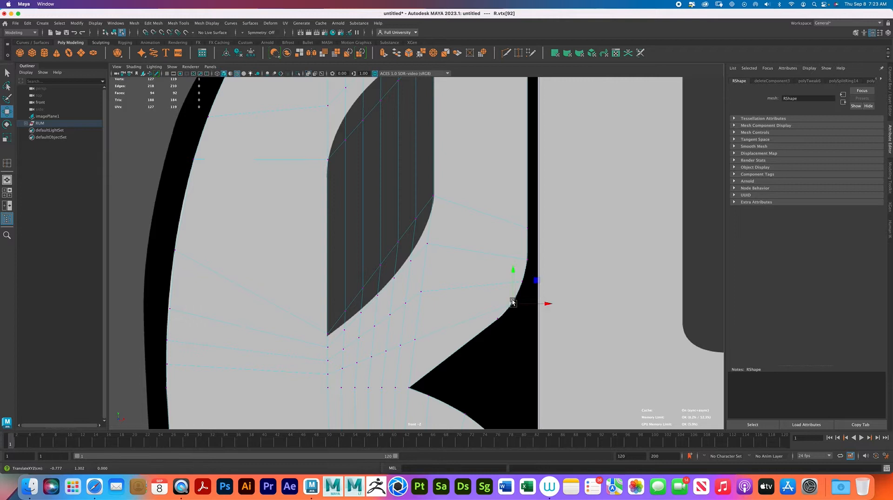
pyautogui.click(527, 260)
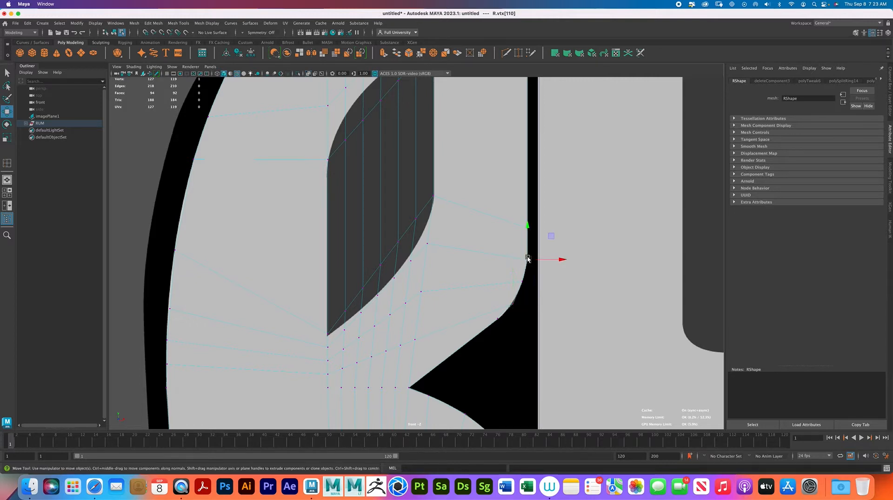
pyautogui.moveTo(526, 261); pyautogui.dragTo(528, 264)
# Step: Move the vertices along the lower edge of the R's upper opening, down to its bottom corner, onto the opening's curve
pyautogui.keyDown('alt'); pyautogui.moveTo(480, 230); pyautogui.dragTo(536, 292, button='middle'); pyautogui.keyUp('alt')
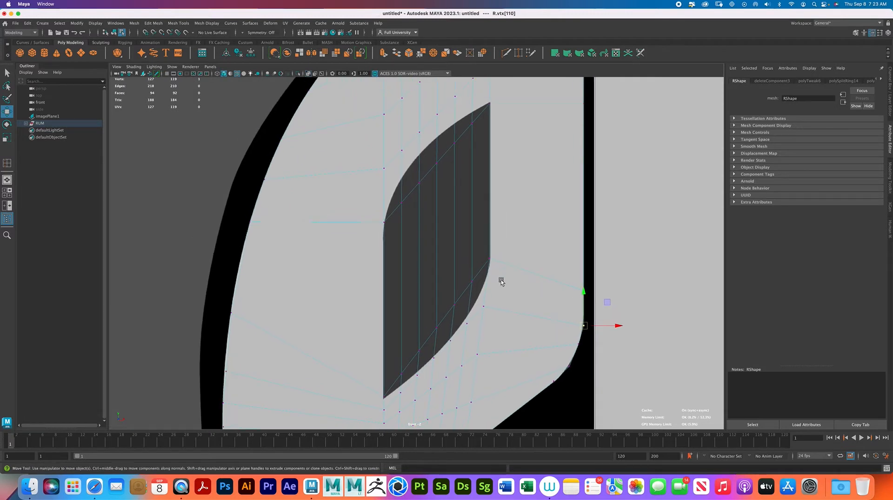
pyautogui.click(480, 300)
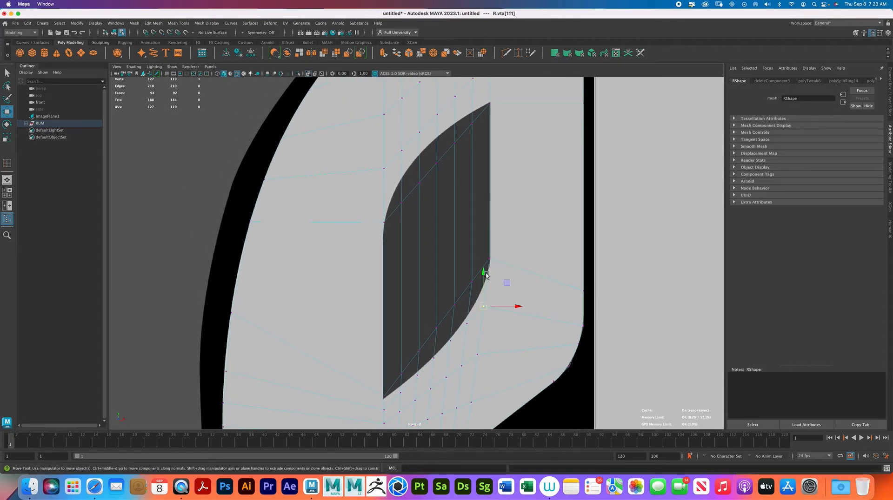
pyautogui.moveTo(483, 262); pyautogui.dragTo(486, 280)
pyautogui.click(473, 304)
pyautogui.moveTo(473, 305); pyautogui.dragTo(440, 352)
pyautogui.click(433, 357)
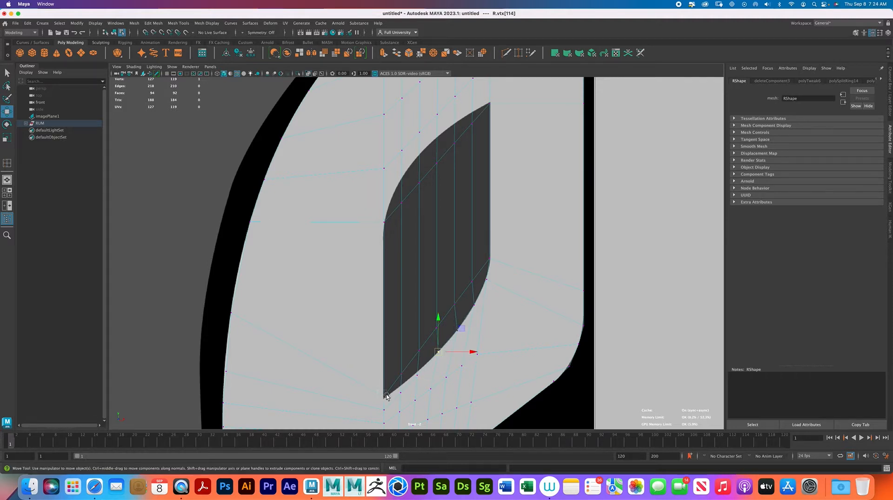
pyautogui.moveTo(391, 413); pyautogui.dragTo(385, 357)
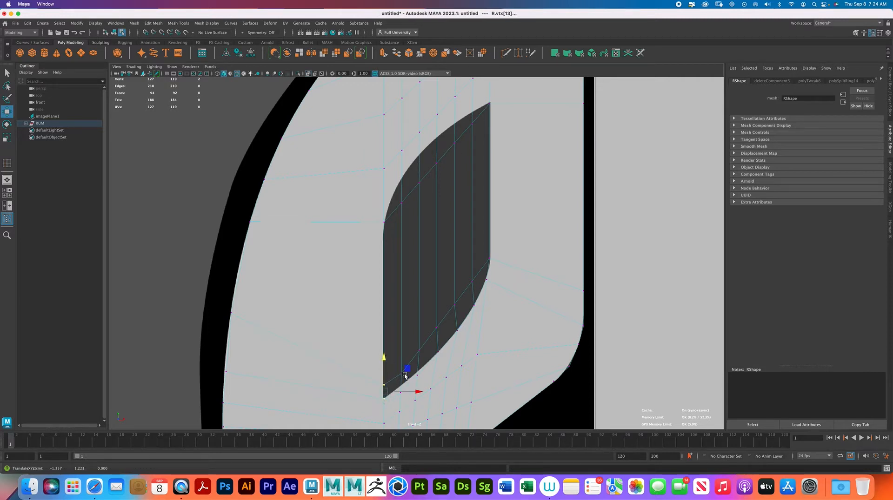
pyautogui.moveTo(406, 396); pyautogui.dragTo(419, 325)
# Step: Reposition the vertices at the upper tip of the R's opening so they meet the start of its curved top edge
pyautogui.keyDown('alt'); pyautogui.moveTo(467, 201); pyautogui.dragTo(458, 295, button='middle'); pyautogui.keyUp('alt')
pyautogui.click(465, 252)
pyautogui.click(467, 217)
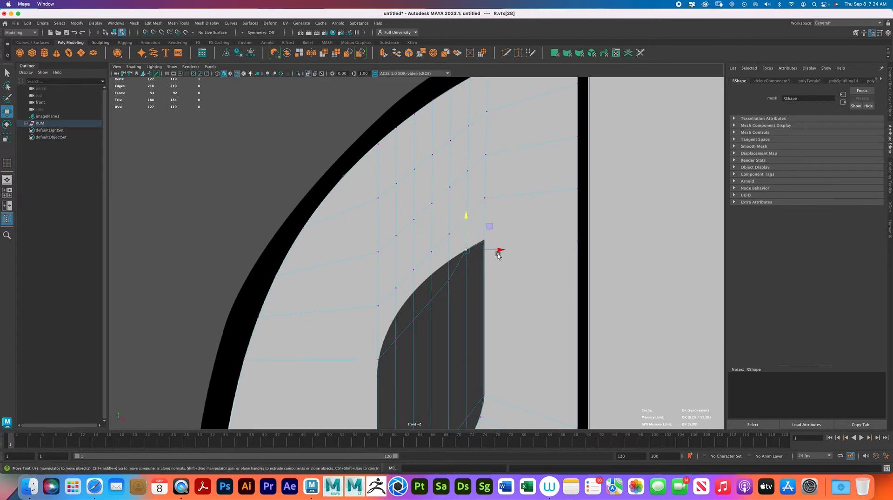
pyautogui.click(483, 223)
pyautogui.click(483, 241)
pyautogui.moveTo(483, 209); pyautogui.dragTo(484, 206)
# Step: Shift the remaining vertices along the opening's curved upper-left edge onto the traced outline
pyautogui.click(448, 281)
pyautogui.moveTo(447, 251); pyautogui.dragTo(451, 231)
pyautogui.moveTo(444, 309); pyautogui.dragTo(433, 241)
pyautogui.moveTo(428, 331); pyautogui.dragTo(416, 257)
pyautogui.moveTo(412, 351); pyautogui.dragTo(398, 285)
pyautogui.moveTo(395, 316)
pyautogui.mouseDown()
pyautogui.moveTo(390, 324)
pyautogui.moveTo(408, 283)
pyautogui.moveTo(412, 292)
pyautogui.moveTo(381, 311)
pyautogui.mouseUp()
# Step: Raise the row of interior vertices directly above the opening's curved edge to even out their spacing
pyautogui.moveTo(379, 271); pyautogui.dragTo(397, 243)
pyautogui.click(395, 287)
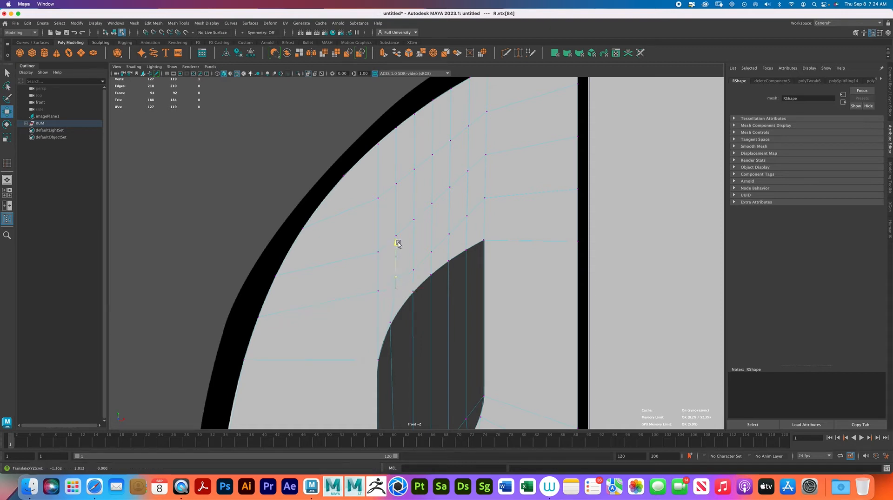
pyautogui.click(412, 270)
pyautogui.moveTo(414, 236); pyautogui.dragTo(450, 203)
pyautogui.click(431, 251)
pyautogui.click(450, 242)
pyautogui.click(467, 216)
# Step: Lasso the next row of seven interior vertices above the opening, raise it slightly and rotate it a little
pyautogui.click(378, 252)
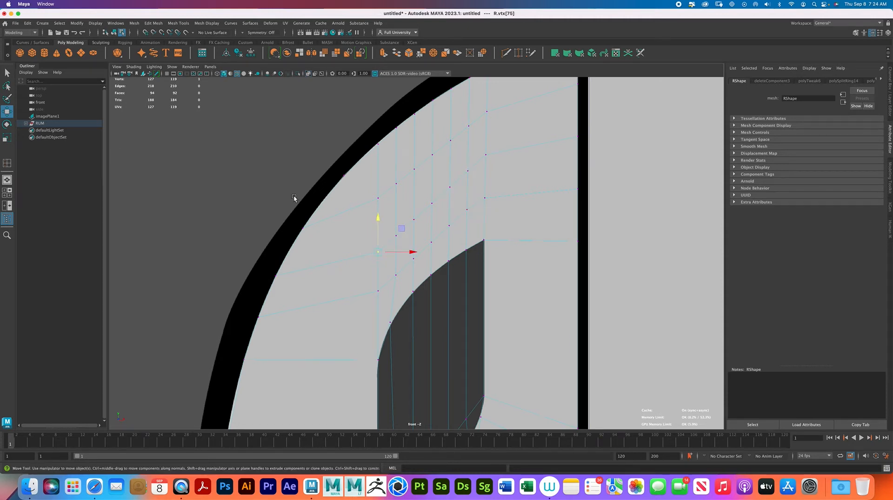
pyautogui.click(7, 86)
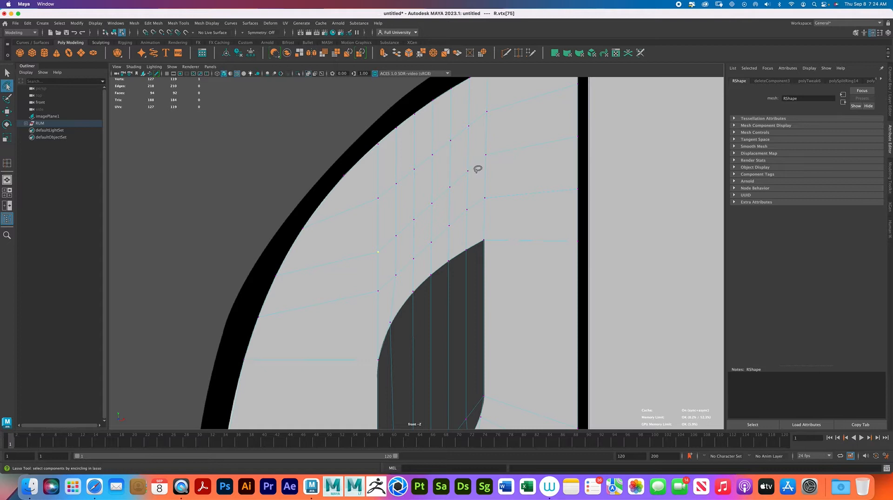
pyautogui.moveTo(491, 166); pyautogui.dragTo(469, 181)
pyautogui.moveTo(391, 258)
pyautogui.mouseDown()
pyautogui.moveTo(400, 205)
pyautogui.moveTo(481, 139)
pyautogui.moveTo(496, 151)
pyautogui.mouseUp()
pyautogui.press('w')
pyautogui.moveTo(433, 170); pyautogui.dragTo(432, 167)
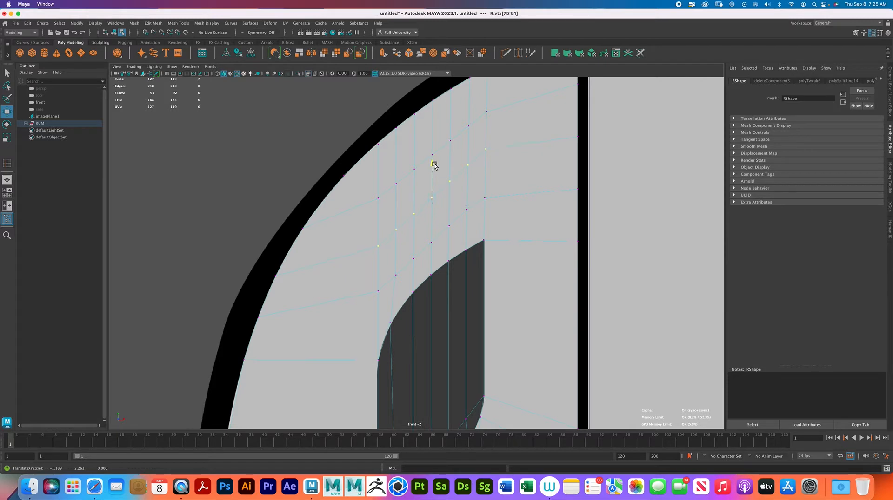
pyautogui.press('e')
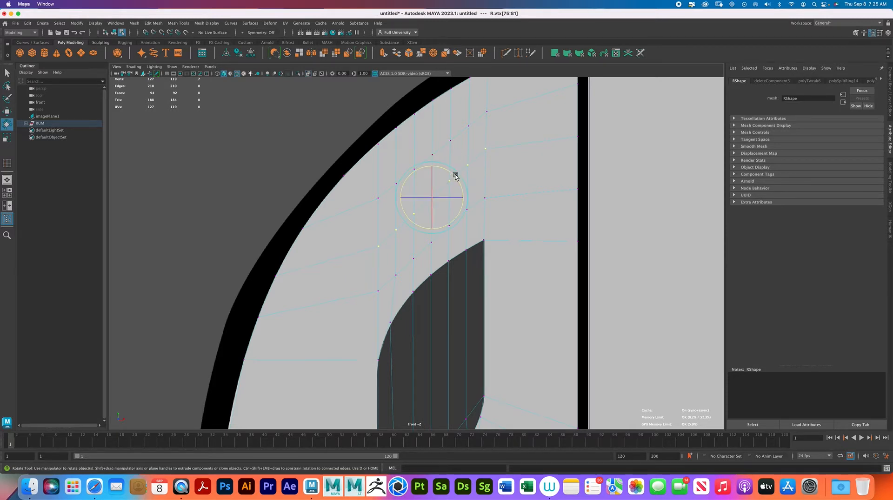
pyautogui.moveTo(458, 178); pyautogui.dragTo(460, 174)
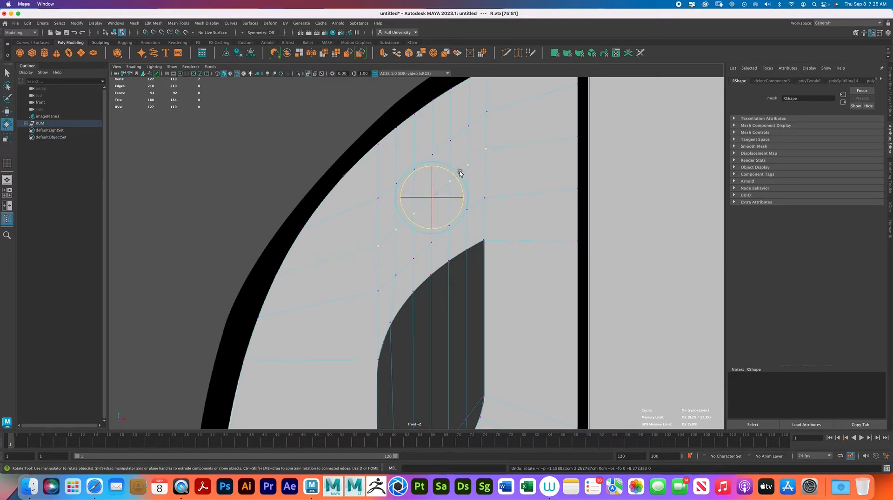
pyautogui.moveTo(494, 152); pyautogui.dragTo(513, 140, button='right')
# Step: Delete all the faces that fill the R's upper opening, including the small ones along its lower edge
pyautogui.scroll(-5, 521, 205)
pyautogui.scroll(6, 464, 225)
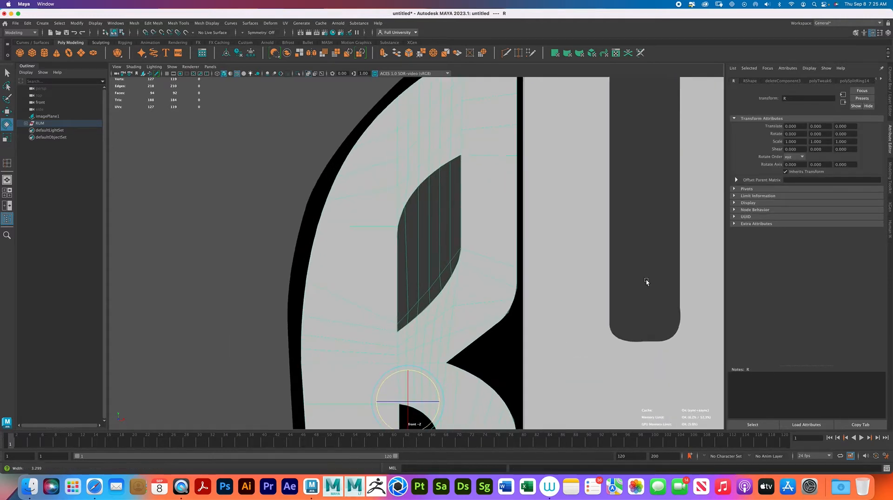
pyautogui.moveTo(490, 207); pyautogui.dragTo(489, 225, button='right')
pyautogui.click(456, 232)
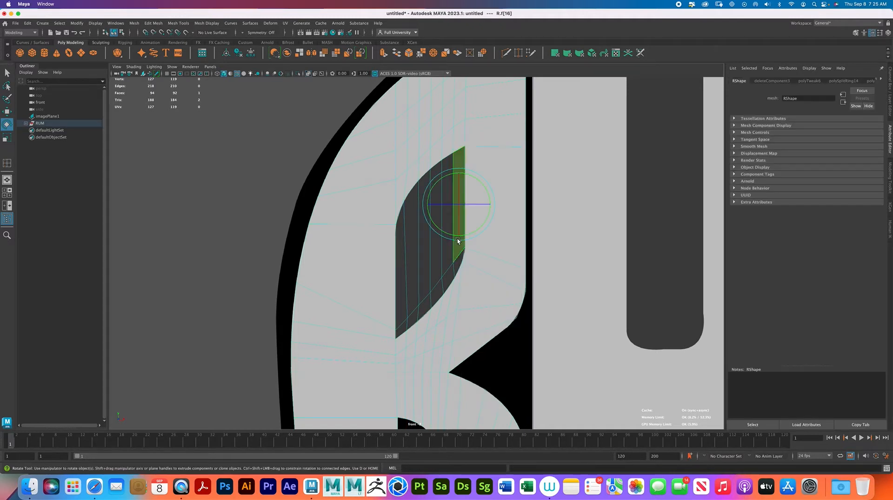
pyautogui.keyDown('shift'); pyautogui.click(457, 265); pyautogui.keyUp('shift')
pyautogui.keyDown('shift'); pyautogui.click(447, 277); pyautogui.keyUp('shift')
pyautogui.keyDown('shift'); pyautogui.click(445, 264); pyautogui.keyUp('shift')
pyautogui.keyDown('shift'); pyautogui.click(434, 295); pyautogui.keyUp('shift')
pyautogui.keyDown('shift'); pyautogui.click(435, 280); pyautogui.keyUp('shift')
pyautogui.keyDown('shift'); pyautogui.click(422, 303); pyautogui.keyUp('shift')
pyautogui.keyDown('shift'); pyautogui.click(420, 291); pyautogui.keyUp('shift')
pyautogui.keyDown('shift'); pyautogui.click(410, 315); pyautogui.keyUp('shift')
pyautogui.keyDown('shift'); pyautogui.click(408, 304); pyautogui.keyUp('shift')
pyautogui.keyDown('shift'); pyautogui.click(401, 328); pyautogui.keyUp('shift')
pyautogui.keyDown('shift'); pyautogui.click(401, 316); pyautogui.keyUp('shift')
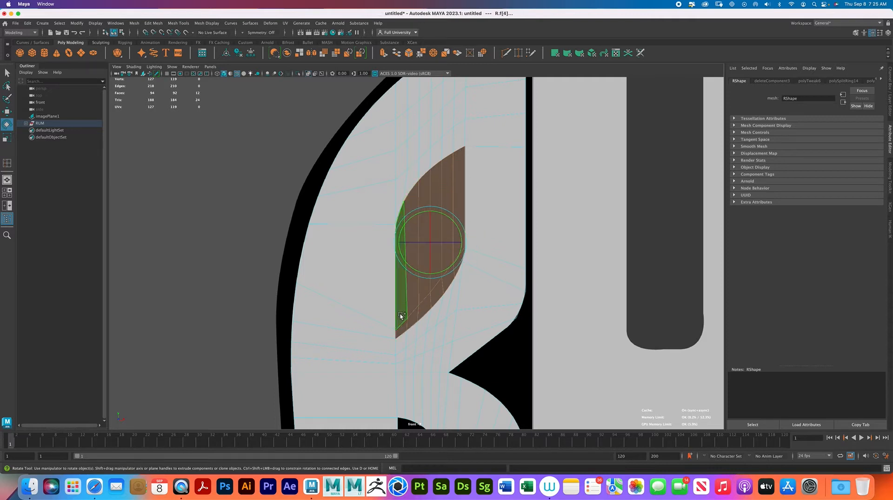
pyautogui.press('Delete')
pyautogui.moveTo(491, 247); pyautogui.dragTo(520, 235, button='right')
# Step: Hide the U and M meshes and show the R alone in a full-size perspective view
pyautogui.press('space')
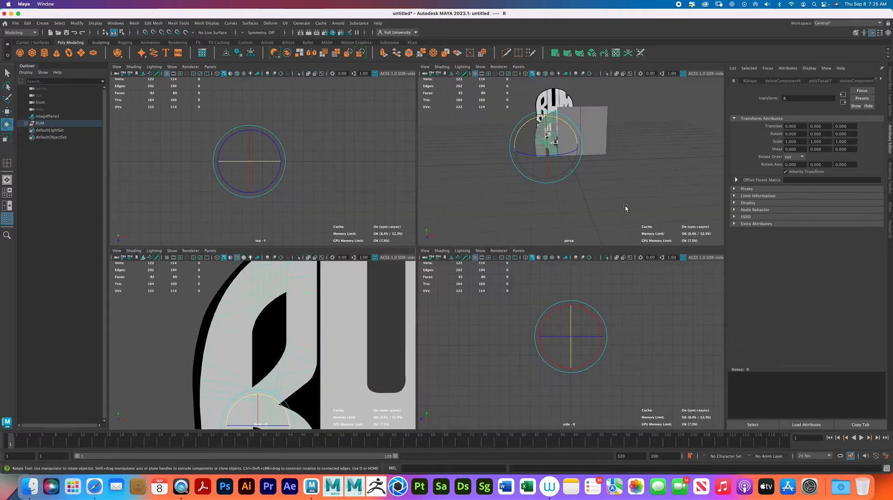
pyautogui.moveTo(546, 186)
pyautogui.keyDown('alt'); pyautogui.mouseDown()
pyautogui.moveTo(610, 193)
pyautogui.moveTo(547, 179)
pyautogui.mouseUp(); pyautogui.keyUp('alt')
pyautogui.keyDown('alt'); pyautogui.moveTo(532, 141); pyautogui.dragTo(583, 203, button='right'); pyautogui.keyUp('alt')
pyautogui.click(576, 175)
pyautogui.keyDown('alt'); pyautogui.moveTo(533, 158); pyautogui.dragTo(523, 138); pyautogui.keyUp('alt')
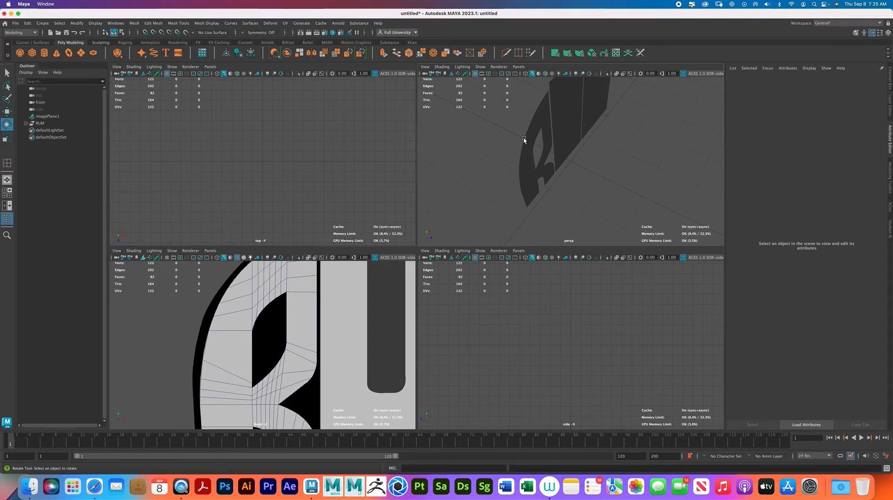
pyautogui.keyDown('alt'); pyautogui.moveTo(584, 183); pyautogui.dragTo(633, 140); pyautogui.keyUp('alt')
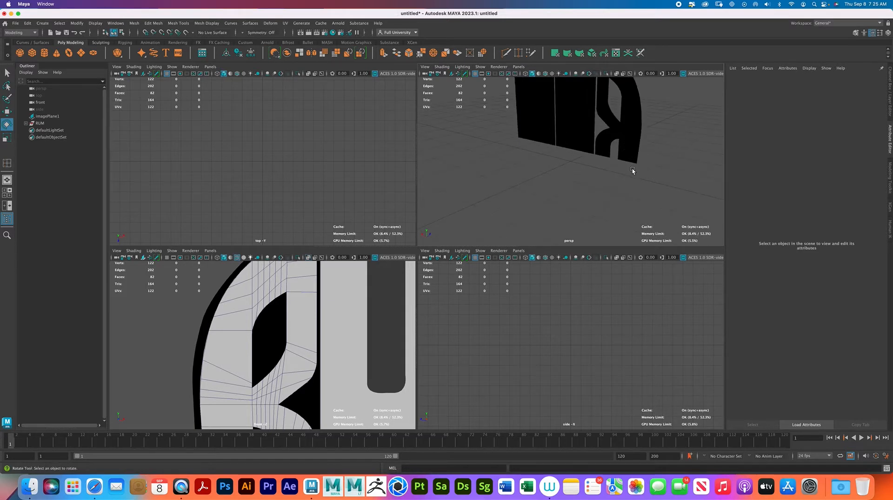
pyautogui.keyDown('alt'); pyautogui.moveTo(637, 175); pyautogui.dragTo(590, 128); pyautogui.keyUp('alt')
pyautogui.click(579, 137)
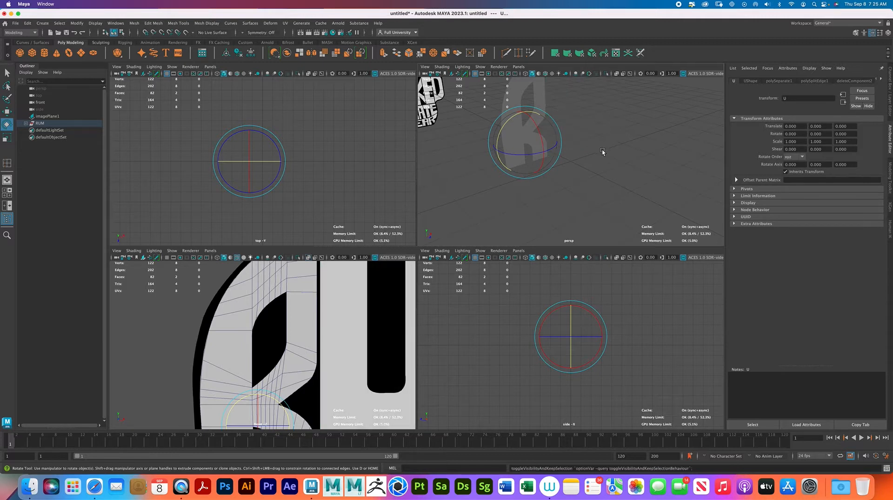
pyautogui.press('Delete')
pyautogui.click(540, 145)
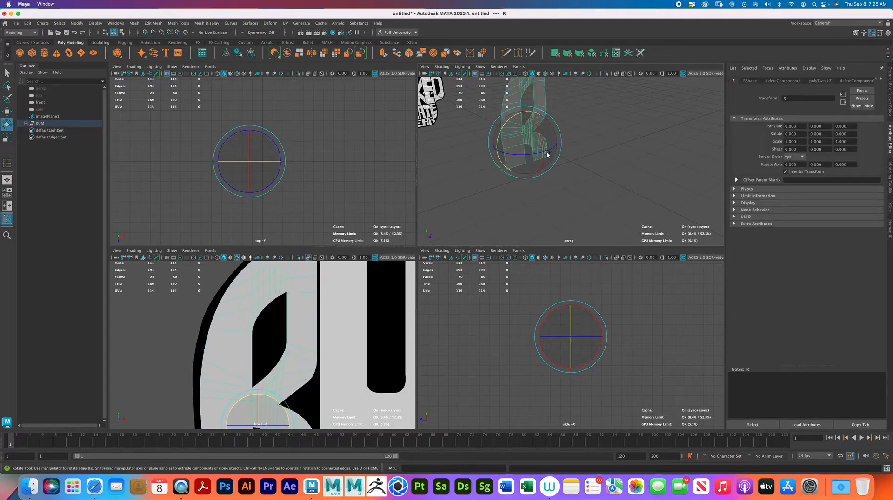
pyautogui.press('space')
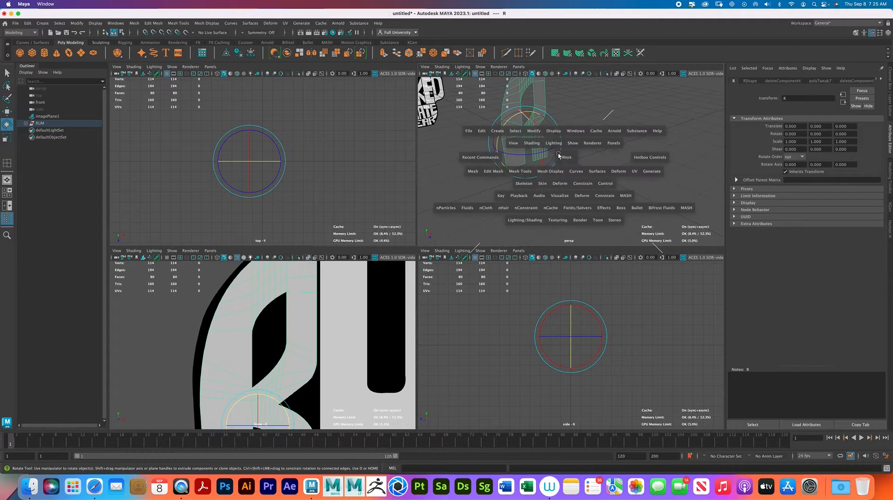
# Step: Extrude all of the R's border edges, including those around the opening, with an offset of 0.014
pyautogui.keyDown('alt'); pyautogui.moveTo(341, 210); pyautogui.dragTo(386, 239, button='right'); pyautogui.keyUp('alt')
pyautogui.keyDown('alt'); pyautogui.moveTo(386, 239); pyautogui.dragTo(372, 153); pyautogui.keyUp('alt')
pyautogui.moveTo(368, 144); pyautogui.dragTo(367, 124, button='right')
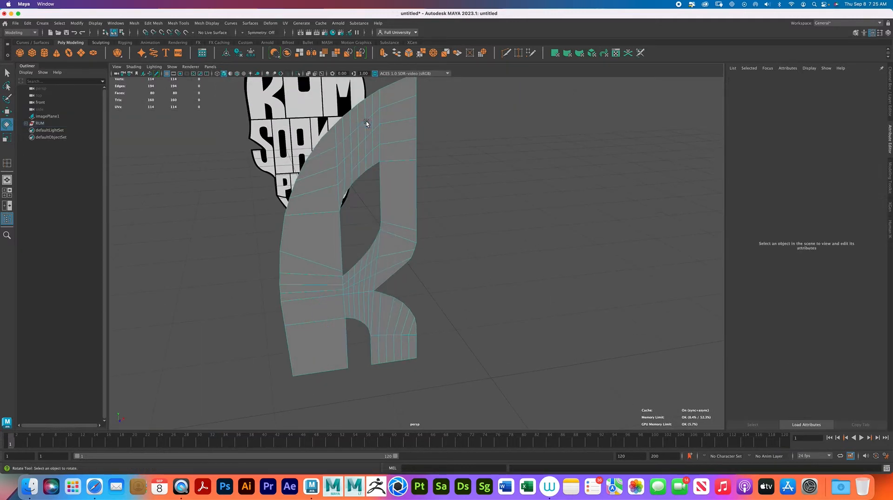
pyautogui.doubleClick(348, 116)
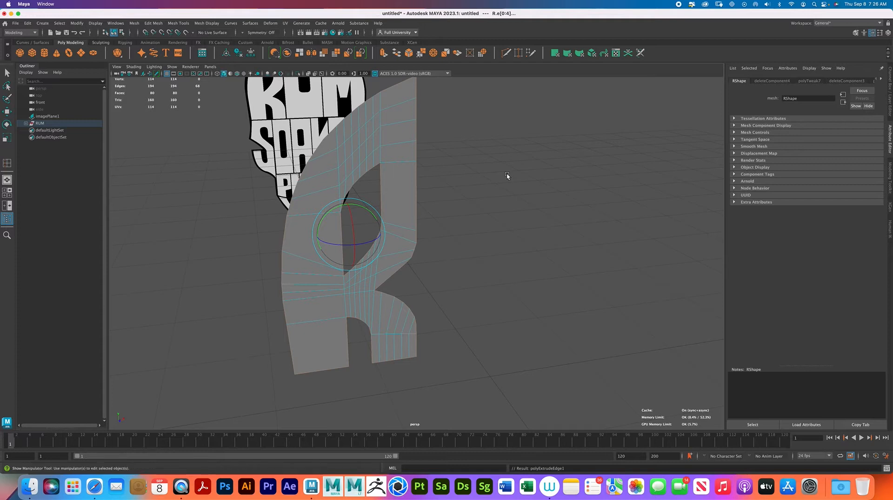
pyautogui.hotkey('ctrl', 'e')
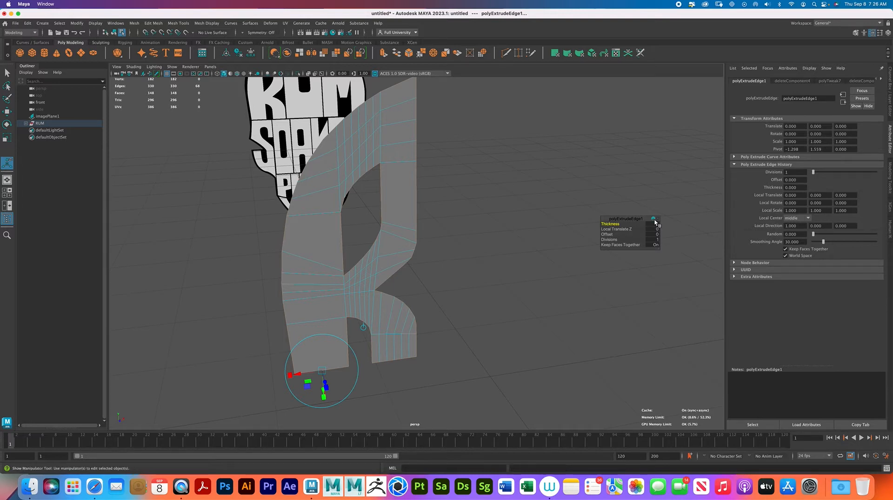
pyautogui.click(656, 220)
pyautogui.click(653, 219)
pyautogui.moveTo(608, 233); pyautogui.dragTo(607, 234)
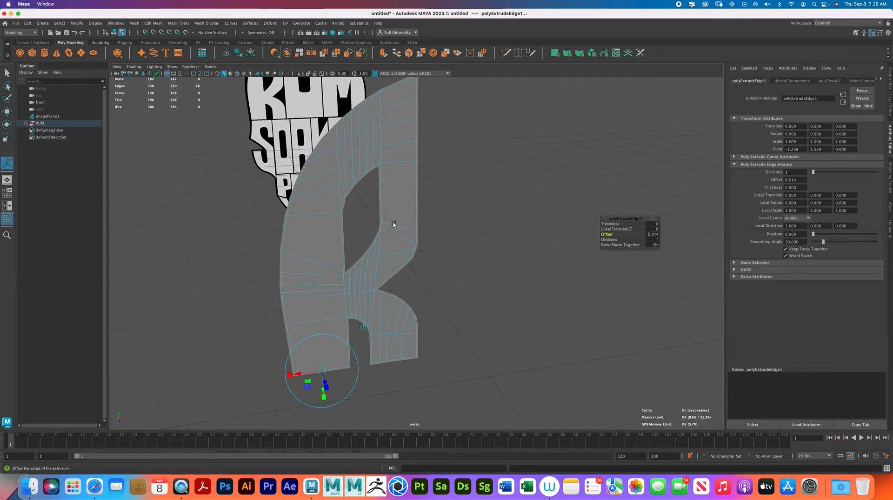
pyautogui.rightClick(415, 220)
pyautogui.click(439, 211)
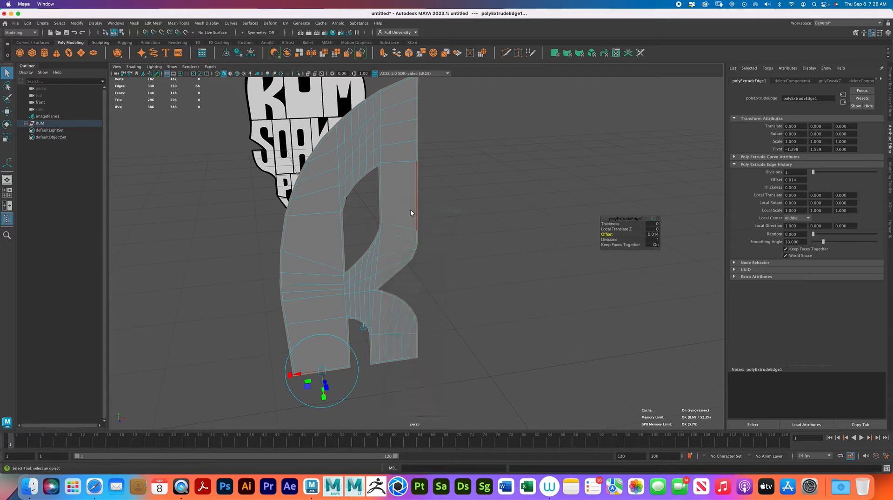
# Step: Extrude the whole R's faces forward in three consecutive extrusions to give it depth, ending with a thin layer of 0.019
pyautogui.keyDown('alt'); pyautogui.moveTo(404, 223); pyautogui.dragTo(434, 171); pyautogui.keyUp('alt')
pyautogui.rightClick(441, 166)
pyautogui.click(472, 154)
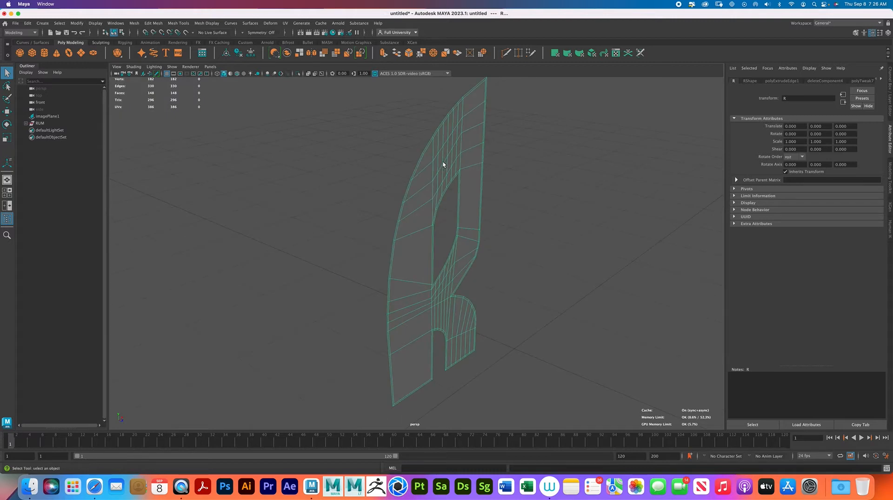
pyautogui.click(447, 155)
pyautogui.hotkey('ctrl', 'e')
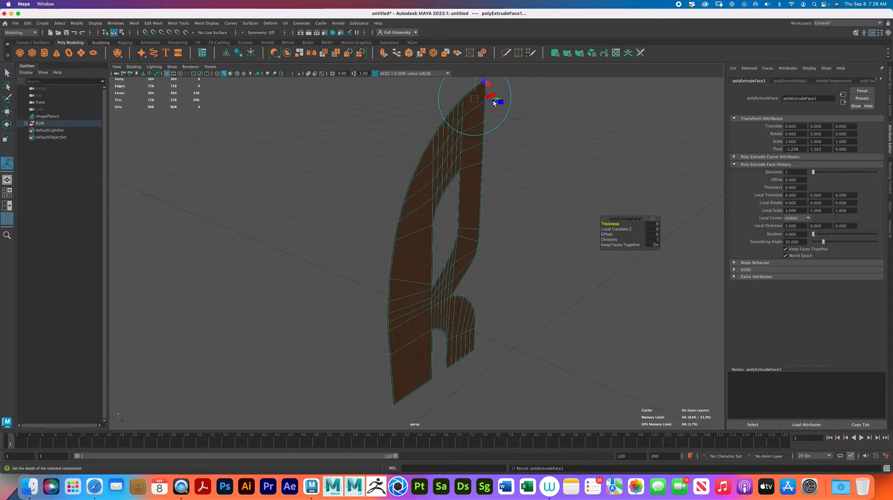
pyautogui.moveTo(494, 102); pyautogui.dragTo(518, 105)
pyautogui.hotkey('ctrl', 'e')
pyautogui.hotkey('ctrl', 'e')
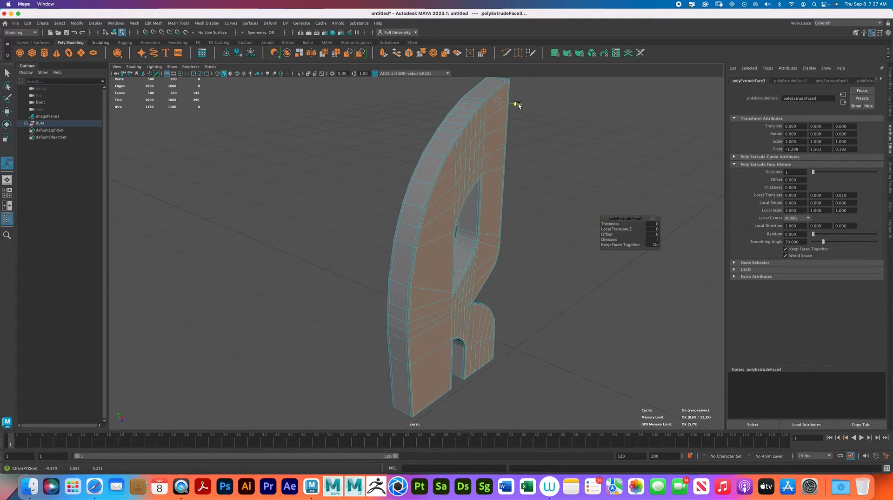
pyautogui.moveTo(489, 125); pyautogui.dragTo(504, 118, button='right')
# Step: Turn on the smooth mesh preview for the R and inspect the rounded letter from several angles
pyautogui.keyDown('alt'); pyautogui.moveTo(517, 165); pyautogui.dragTo(339, 195); pyautogui.keyUp('alt')
pyautogui.press('3')
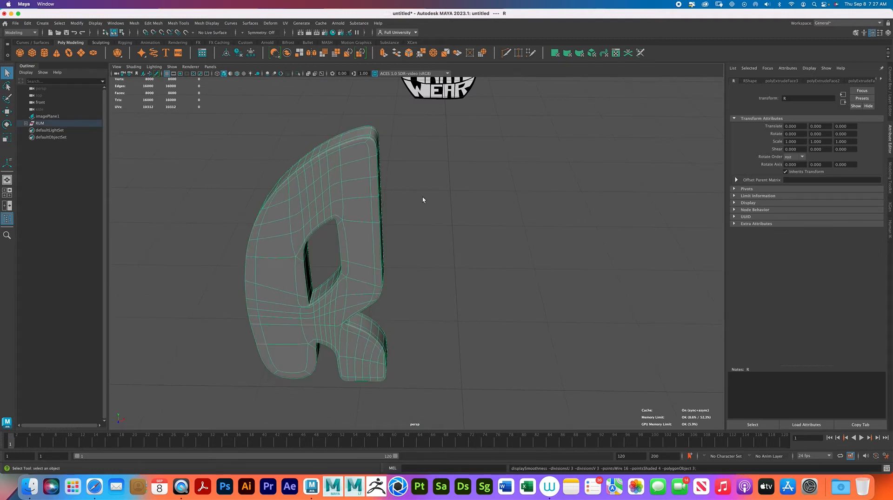
pyautogui.click(491, 228)
pyautogui.keyDown('alt'); pyautogui.moveTo(450, 246); pyautogui.dragTo(384, 308); pyautogui.keyUp('alt')
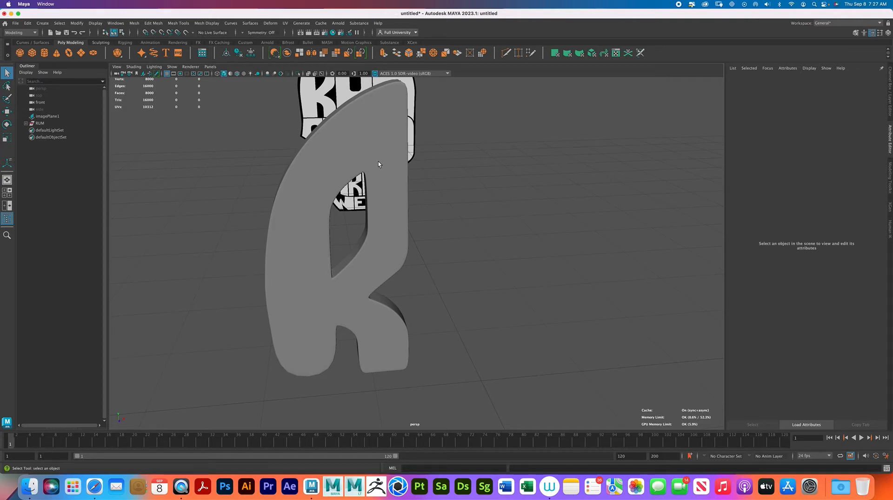
# Step: Return the R to its unsmoothed display and open the Insert Edge Loop tool's settings
pyautogui.click(317, 278)
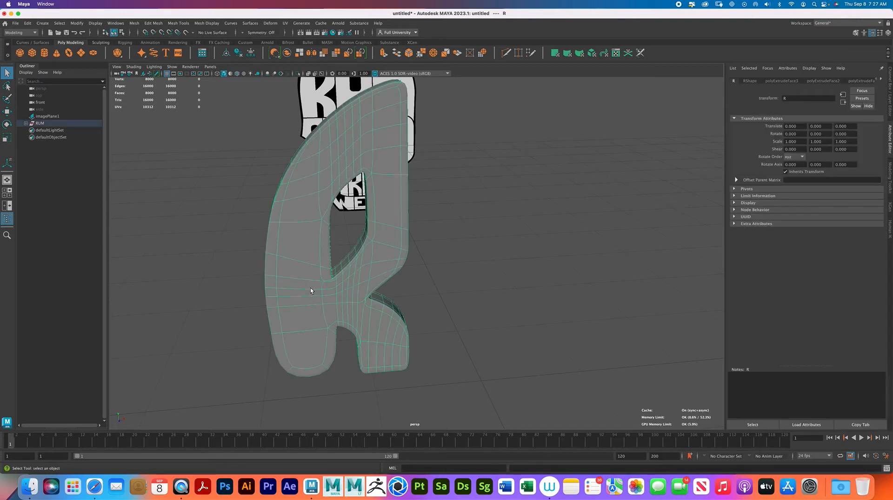
pyautogui.press('1')
pyautogui.keyDown('alt'); pyautogui.moveTo(306, 291); pyautogui.dragTo(291, 340); pyautogui.keyUp('alt')
pyautogui.keyDown('alt'); pyautogui.moveTo(291, 341); pyautogui.dragTo(336, 311, button='middle'); pyautogui.keyUp('alt')
pyautogui.keyDown('alt'); pyautogui.moveTo(337, 311); pyautogui.dragTo(370, 319, button='right'); pyautogui.keyUp('alt')
pyautogui.keyDown('alt'); pyautogui.moveTo(364, 298); pyautogui.dragTo(369, 296, button='middle'); pyautogui.keyUp('alt')
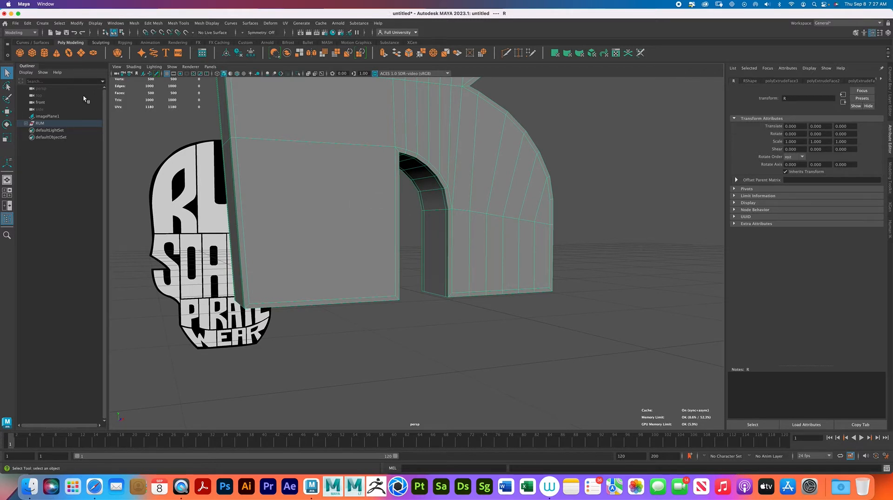
pyautogui.click(178, 23)
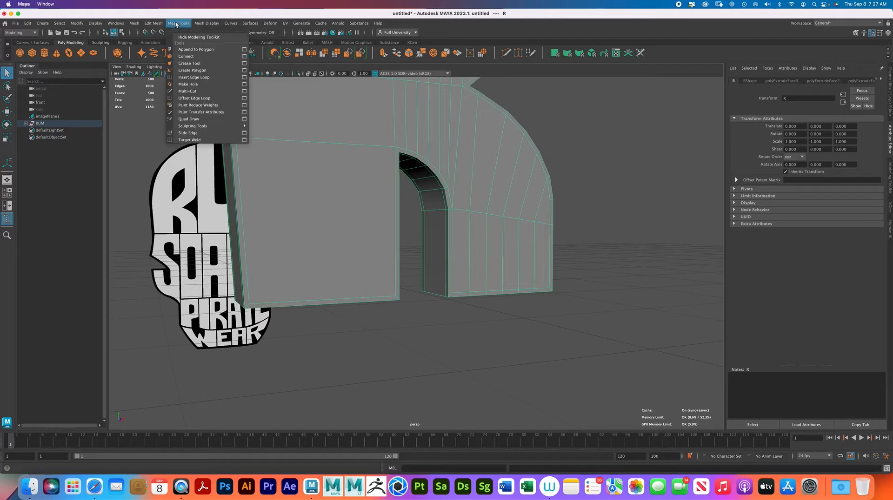
pyautogui.click(244, 77)
# Step: Try an edge loop with equal distance from edge near the lower corner of the R's opening, and undo it
pyautogui.click(52, 131)
pyautogui.scroll(10, 396, 288)
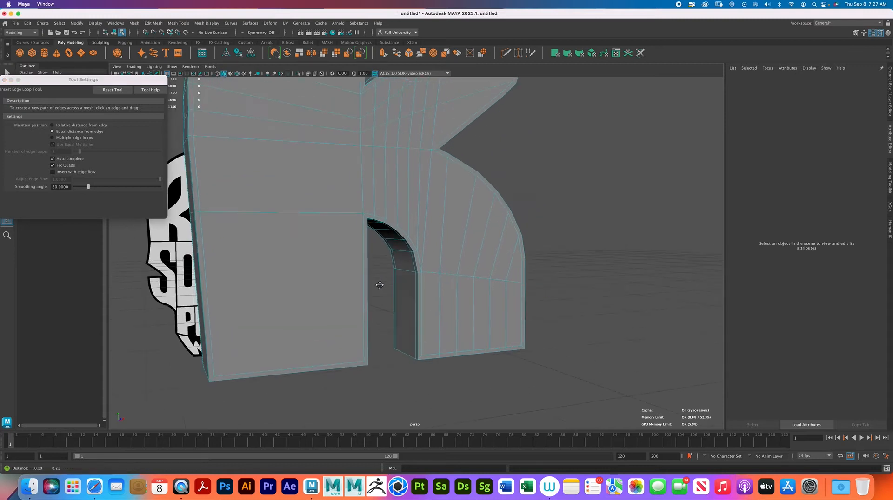
pyautogui.scroll(8, 422, 263)
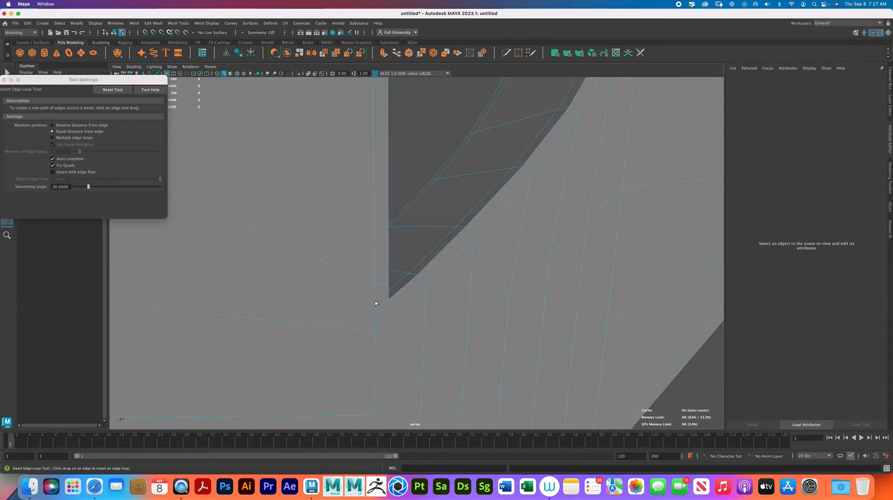
pyautogui.click(374, 298)
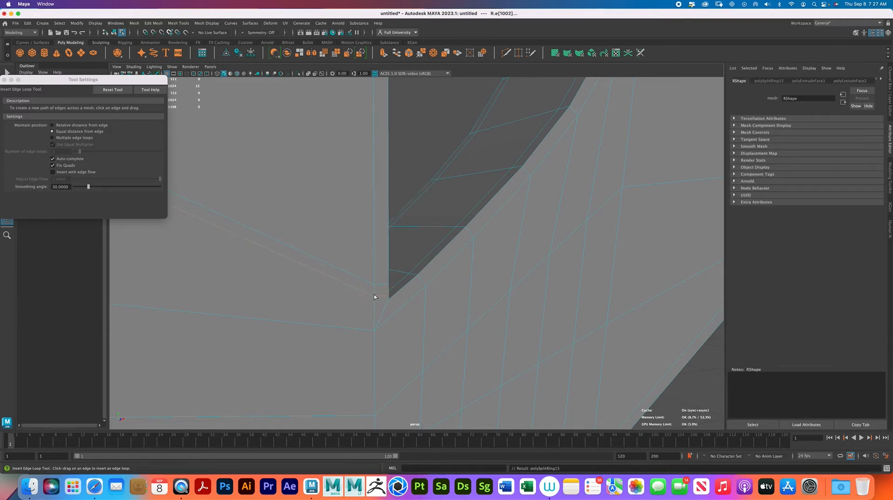
pyautogui.keyDown('alt'); pyautogui.moveTo(370, 298); pyautogui.dragTo(379, 282, button='middle'); pyautogui.keyUp('alt')
pyautogui.press('super+z')
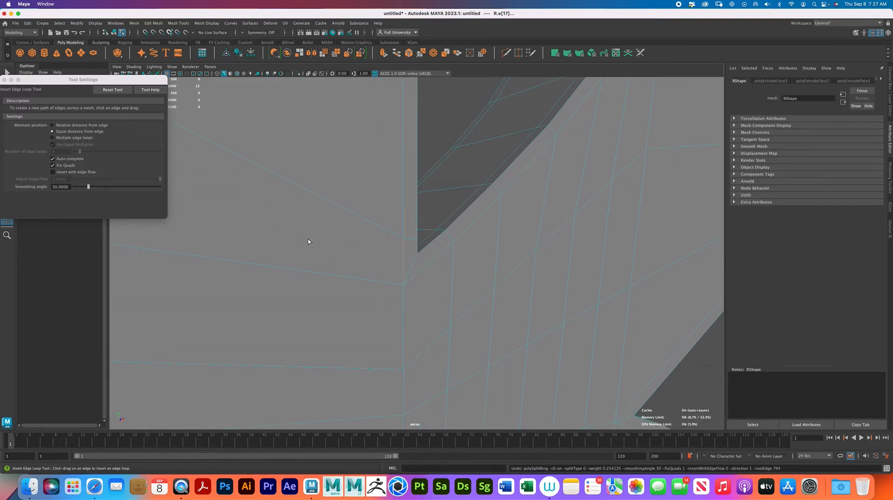
# Step: Maintain a relative distance from edge and insert two edge loops close to the lower corner of the R's opening
pyautogui.click(53, 126)
pyautogui.click(403, 275)
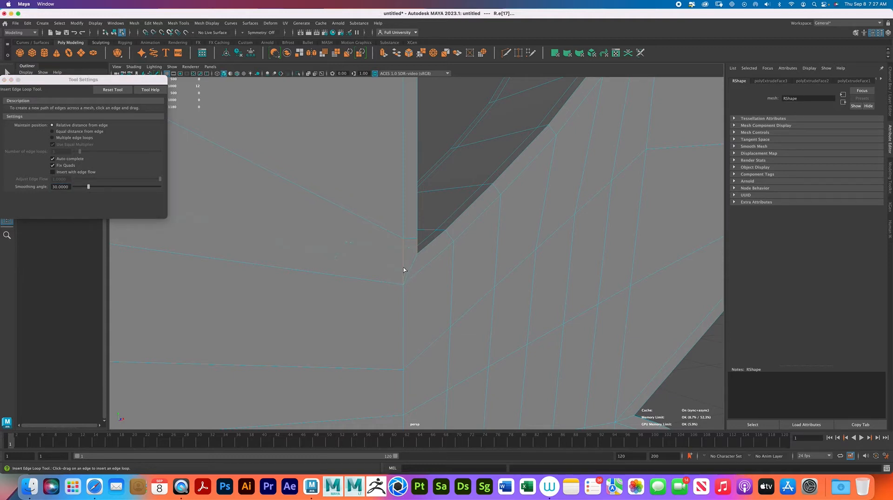
pyautogui.click(403, 269)
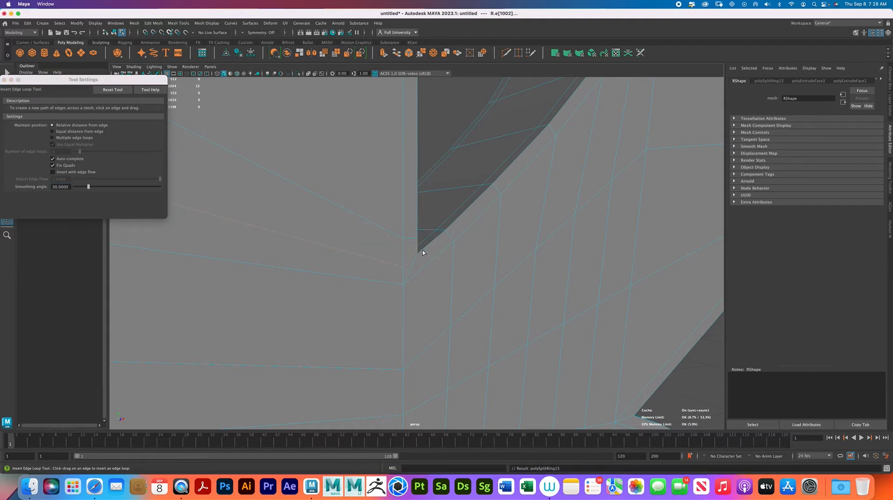
pyautogui.click(423, 252)
# Step: Insert an edge loop across the left leg at the arch's upper corner and check it with the smooth mesh preview
pyautogui.keyDown('alt'); pyautogui.moveTo(452, 294); pyautogui.dragTo(388, 327, button='right'); pyautogui.keyUp('alt')
pyautogui.keyDown('alt'); pyautogui.moveTo(388, 327); pyautogui.dragTo(426, 135, button='middle'); pyautogui.keyUp('alt')
pyautogui.keyDown('alt'); pyautogui.moveTo(432, 332); pyautogui.dragTo(427, 215, button='middle'); pyautogui.keyUp('alt')
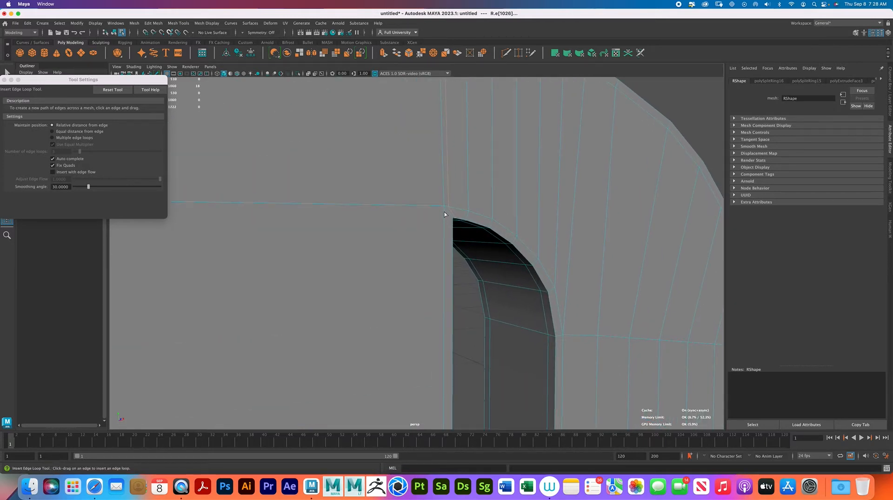
pyautogui.click(444, 211)
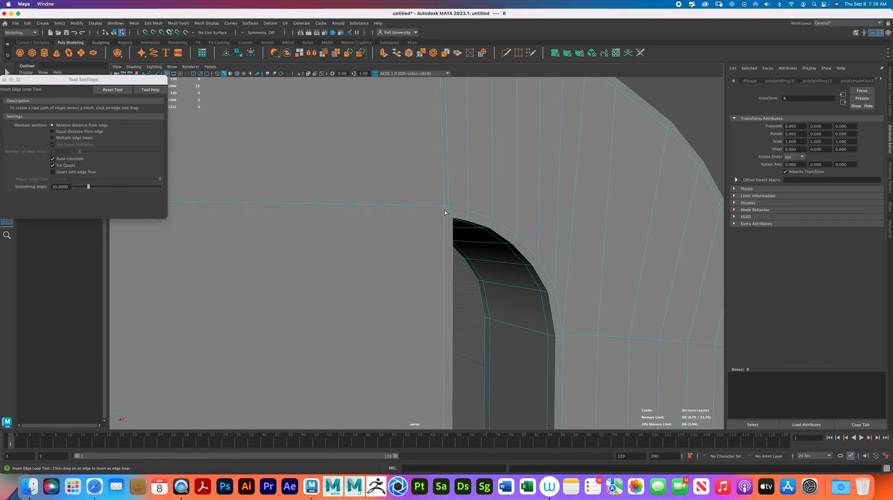
pyautogui.click(444, 212)
pyautogui.keyDown('alt'); pyautogui.moveTo(458, 213); pyautogui.dragTo(513, 215, button='middle'); pyautogui.keyUp('alt')
pyautogui.press('3')
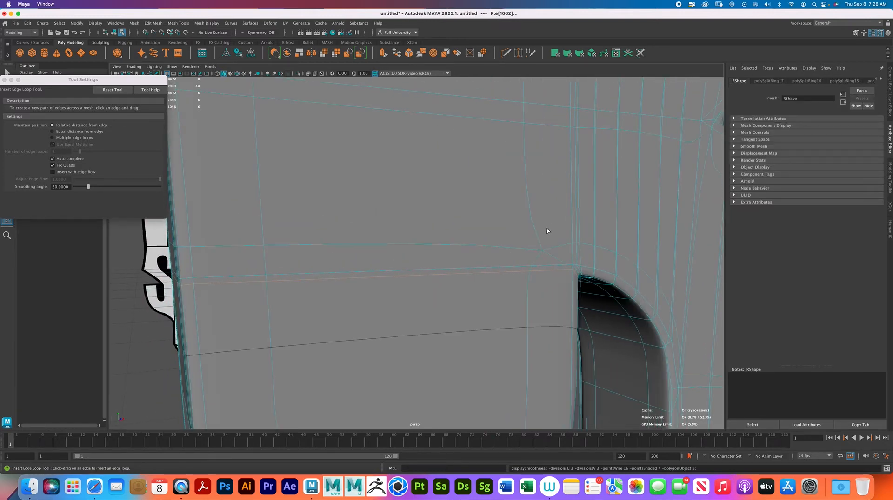
pyautogui.press('1')
# Step: Insert edge loops beside the inner notch where the R's bowl meets its right leg
pyautogui.keyDown('alt'); pyautogui.moveTo(606, 223); pyautogui.dragTo(460, 242, button='middle'); pyautogui.keyUp('alt')
pyautogui.keyDown('alt'); pyautogui.moveTo(422, 264); pyautogui.dragTo(442, 298, button='middle'); pyautogui.keyUp('alt')
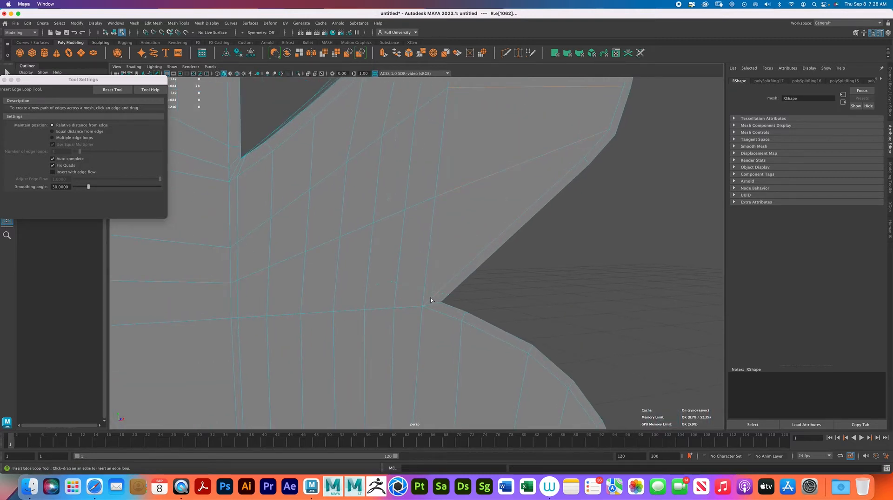
pyautogui.click(434, 312)
pyautogui.click(433, 311)
pyautogui.keyDown('alt'); pyautogui.moveTo(472, 335); pyautogui.dragTo(464, 191, button='middle'); pyautogui.keyUp('alt')
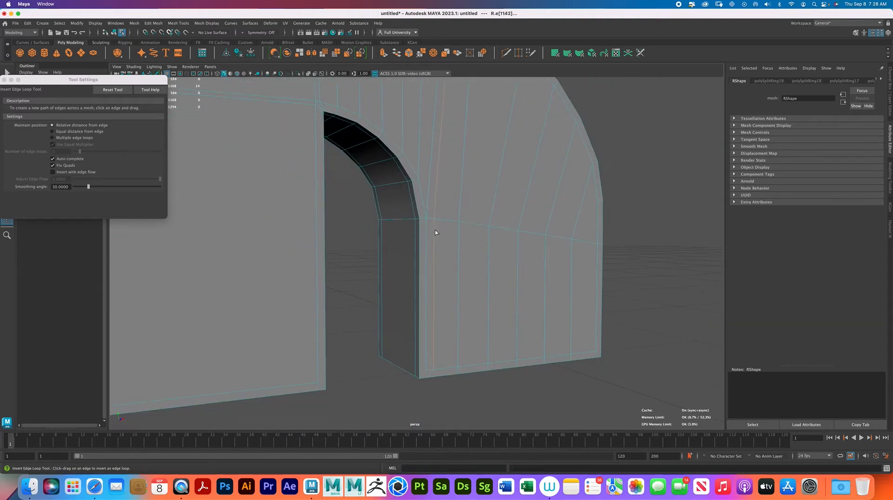
# Step: Insert a horizontal edge loop just above the right leg's bottom edge and check the corners in the smooth mesh preview
pyautogui.keyDown('alt'); pyautogui.moveTo(434, 234); pyautogui.dragTo(440, 241, button='middle'); pyautogui.keyUp('alt')
pyautogui.keyDown('alt'); pyautogui.moveTo(445, 373); pyautogui.dragTo(444, 314, button='middle'); pyautogui.keyUp('alt')
pyautogui.keyDown('alt'); pyautogui.moveTo(446, 303); pyautogui.dragTo(462, 297); pyautogui.keyUp('alt')
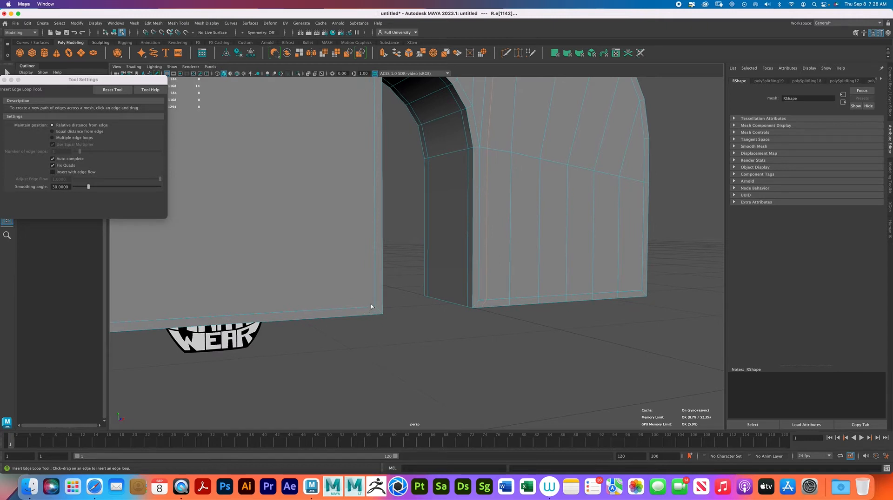
pyautogui.press('3')
pyautogui.press('1')
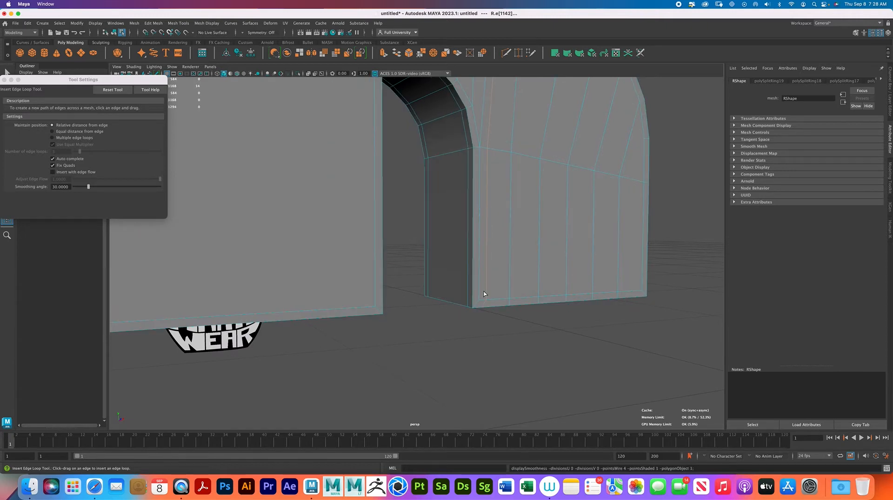
pyautogui.click(478, 296)
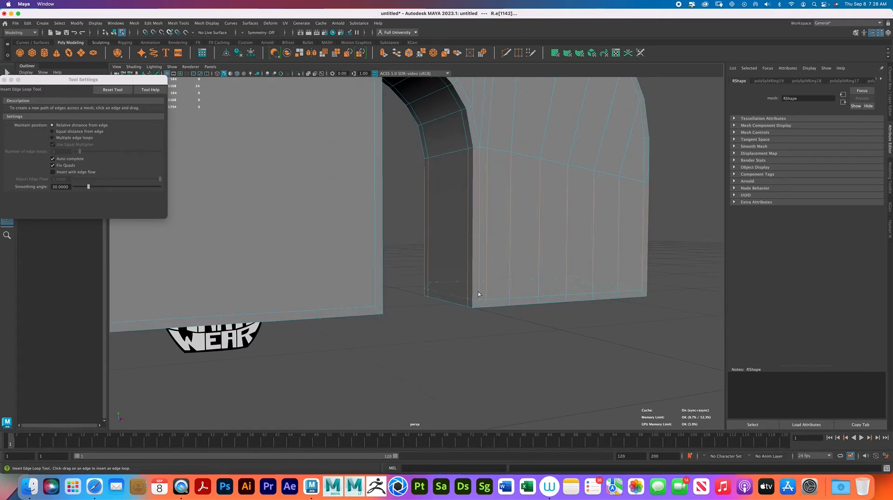
pyautogui.click(479, 292)
pyautogui.press('3')
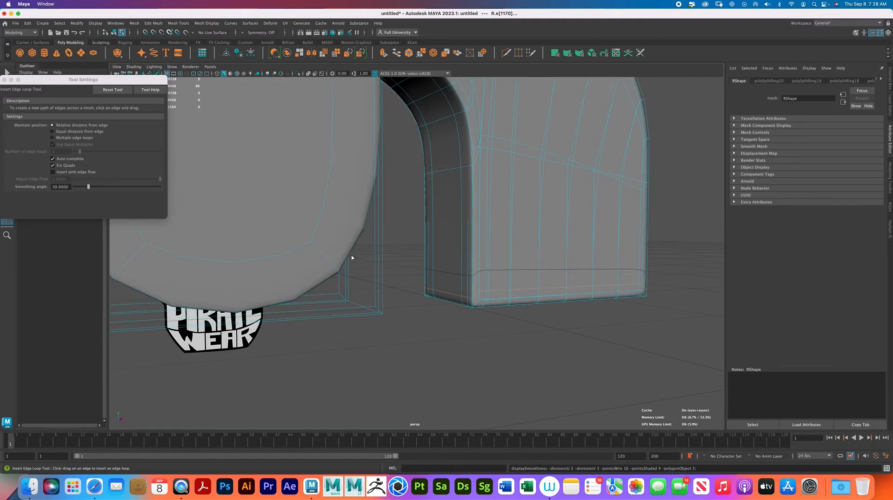
pyautogui.press('1')
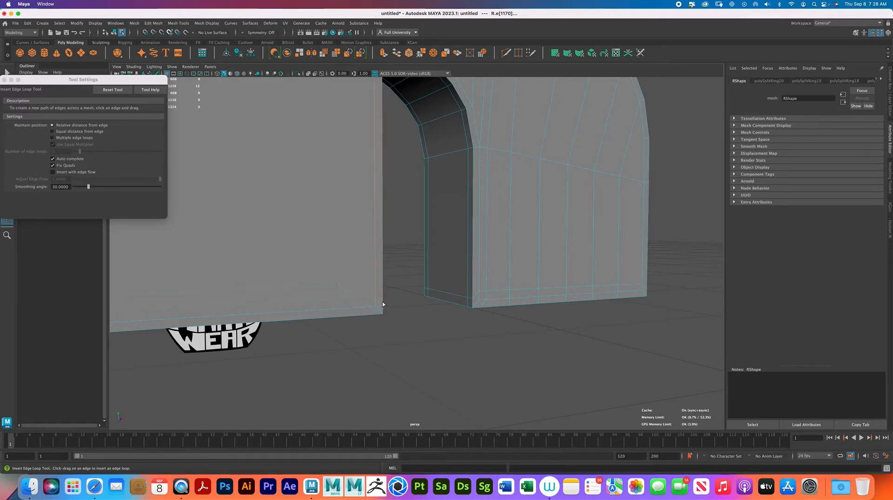
# Step: Insert a horizontal edge loop just above the left leg's bottom edge, and undo the extra loop placed after it
pyautogui.click(370, 310)
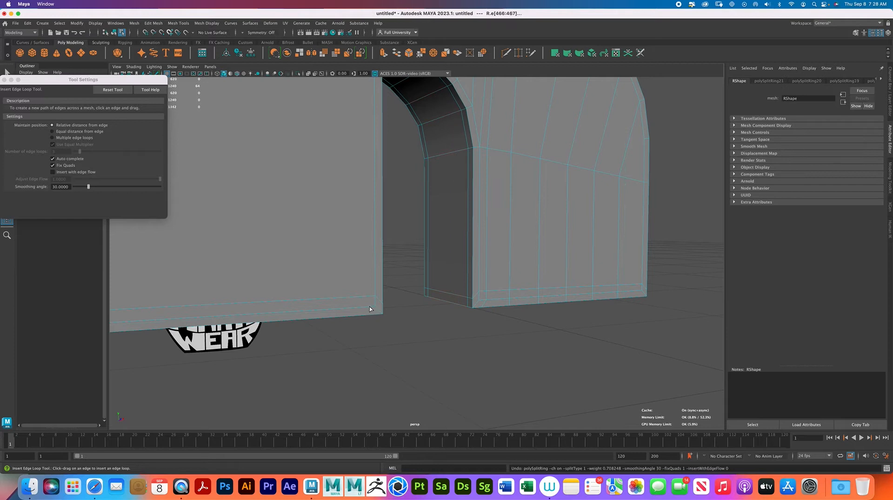
pyautogui.click(377, 313)
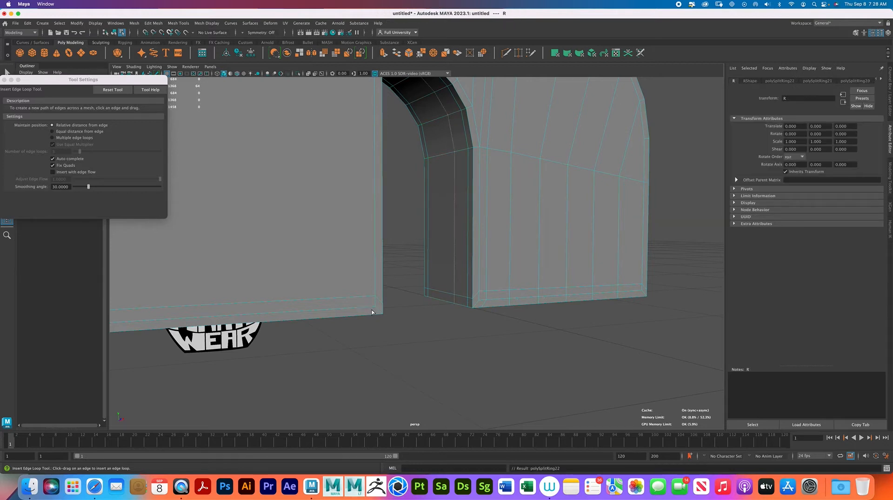
pyautogui.press('super+z')
# Step: Insert vertical edge loops along the outer side of the R's left leg to support its bottom corner
pyautogui.keyDown('alt'); pyautogui.moveTo(376, 315); pyautogui.dragTo(495, 298); pyautogui.keyUp('alt')
pyautogui.click(421, 330)
pyautogui.click(368, 314)
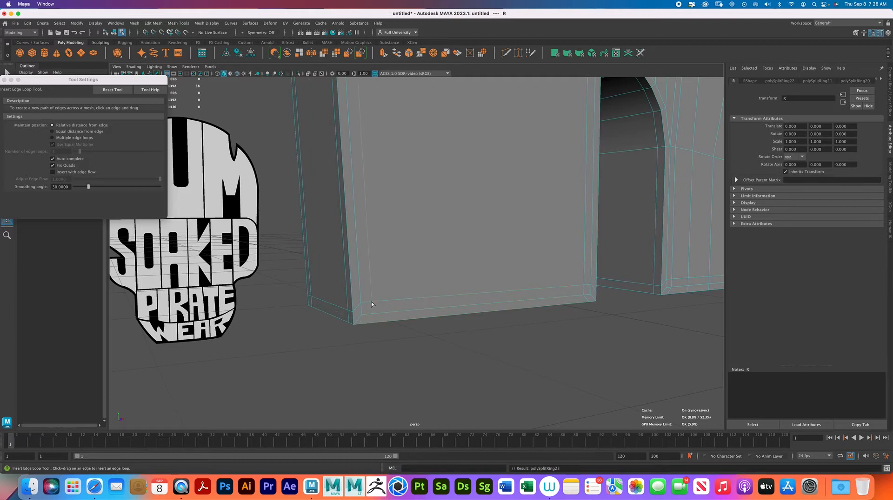
pyautogui.moveTo(371, 302); pyautogui.dragTo(372, 302)
pyautogui.scroll(-1, 456, 247)
pyautogui.keyDown('alt'); pyautogui.moveTo(456, 246); pyautogui.dragTo(420, 328, button='middle'); pyautogui.keyUp('alt')
pyautogui.keyDown('alt'); pyautogui.moveTo(425, 279); pyautogui.dragTo(427, 302, button='middle'); pyautogui.keyUp('alt')
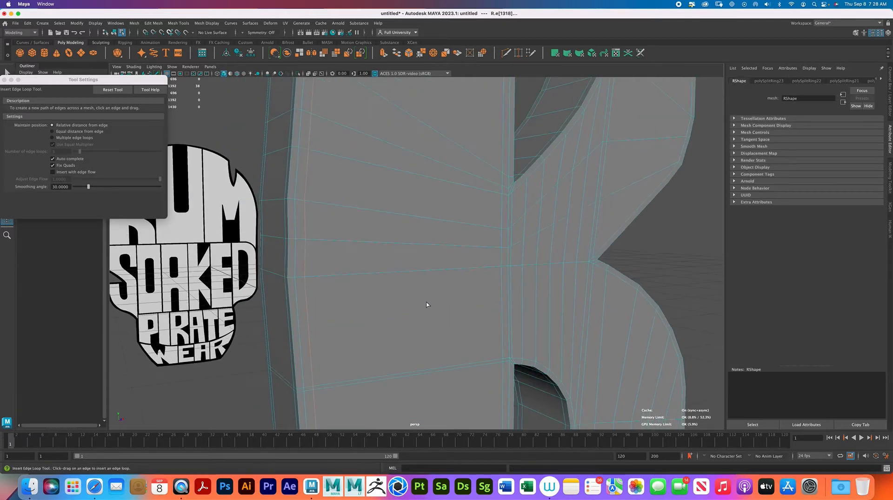
# Step: Insert edge loops on both sides of the upper corner of the R's opening
pyautogui.keyDown('alt'); pyautogui.moveTo(502, 172); pyautogui.dragTo(404, 357, button='middle'); pyautogui.keyUp('alt')
pyautogui.keyDown('alt'); pyautogui.moveTo(454, 223); pyautogui.dragTo(416, 324, button='middle'); pyautogui.keyUp('alt')
pyautogui.moveTo(498, 181)
pyautogui.keyDown('alt'); pyautogui.mouseDown(button='middle')
pyautogui.moveTo(405, 319)
pyautogui.moveTo(366, 352)
pyautogui.mouseUp(button='middle'); pyautogui.keyUp('alt')
pyautogui.scroll(5, 408, 341)
pyautogui.keyDown('alt'); pyautogui.moveTo(365, 316); pyautogui.dragTo(409, 235, button='middle'); pyautogui.keyUp('alt')
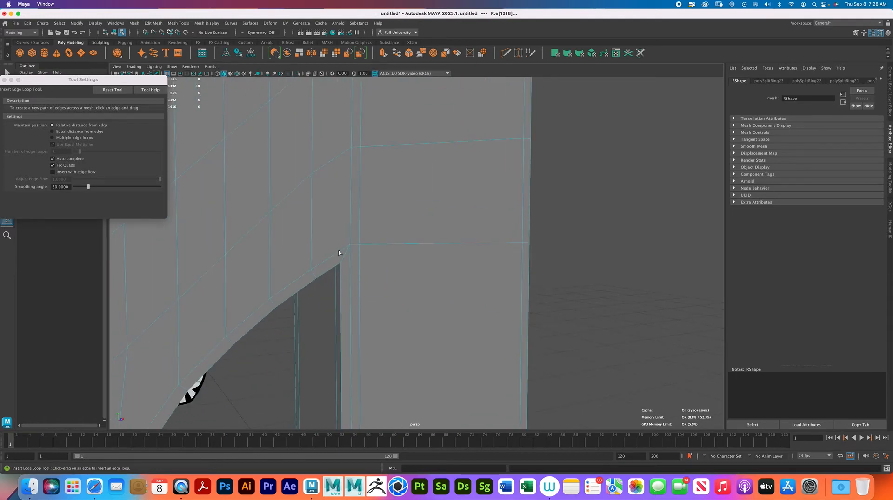
pyautogui.click(338, 253)
pyautogui.moveTo(350, 260); pyautogui.dragTo(350, 259)
# Step: Insert edge loops along both sides of the pointed corner at the R's upper tip
pyautogui.keyDown('alt'); pyautogui.moveTo(450, 295); pyautogui.dragTo(381, 235, button='right'); pyautogui.keyUp('alt')
pyautogui.keyDown('alt'); pyautogui.moveTo(381, 235); pyautogui.dragTo(436, 175, button='middle'); pyautogui.keyUp('alt')
pyautogui.keyDown('alt'); pyautogui.moveTo(436, 174); pyautogui.dragTo(378, 173, button='right'); pyautogui.keyUp('alt')
pyautogui.keyDown('alt'); pyautogui.moveTo(438, 236); pyautogui.dragTo(399, 325, button='middle'); pyautogui.keyUp('alt')
pyautogui.keyDown('alt'); pyautogui.moveTo(410, 244); pyautogui.dragTo(393, 307, button='middle'); pyautogui.keyUp('alt')
pyautogui.keyDown('alt'); pyautogui.moveTo(416, 326); pyautogui.dragTo(449, 331, button='right'); pyautogui.keyUp('alt')
pyautogui.keyDown('alt'); pyautogui.moveTo(437, 329); pyautogui.dragTo(434, 283, button='middle'); pyautogui.keyUp('alt')
pyautogui.keyDown('alt'); pyautogui.moveTo(444, 319); pyautogui.dragTo(309, 242, button='right'); pyautogui.keyUp('alt')
pyautogui.press('3')
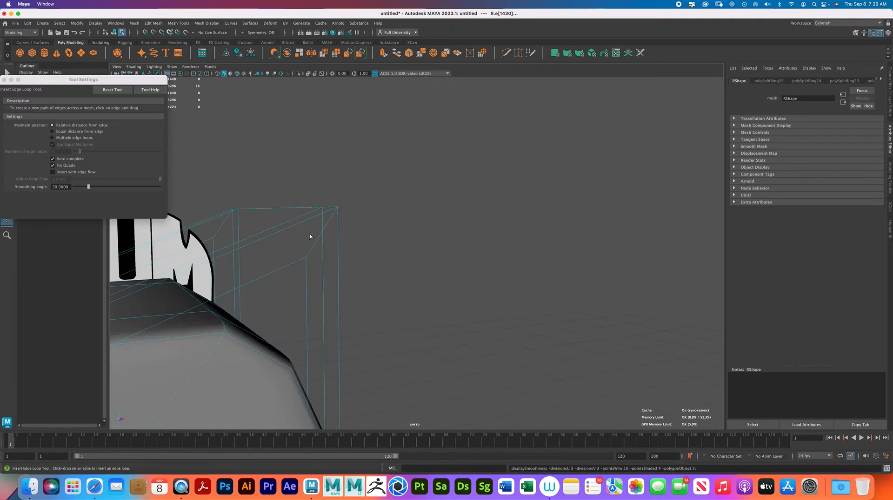
pyautogui.press('1')
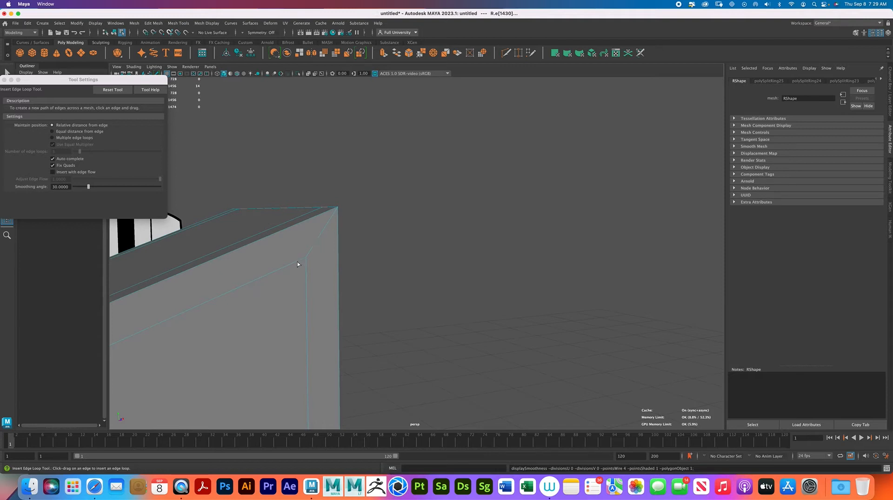
pyautogui.click(273, 269)
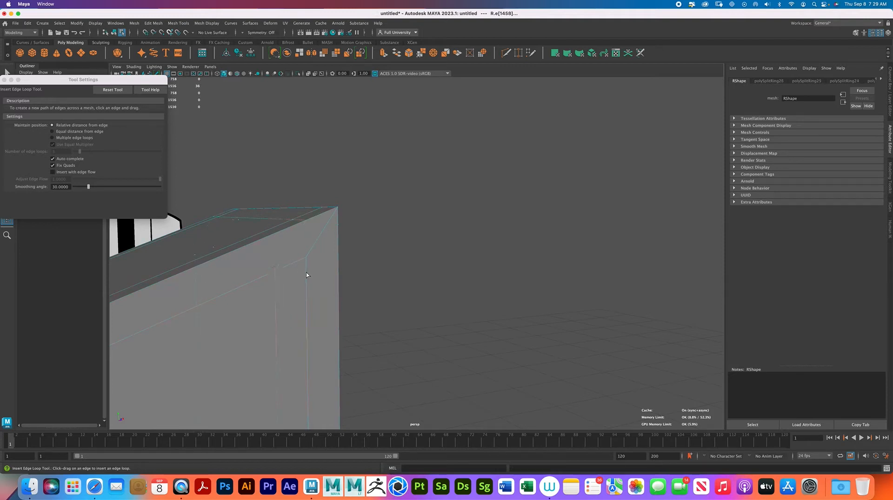
pyautogui.moveTo(307, 279); pyautogui.dragTo(311, 288)
# Step: Turn on the smooth mesh preview, return to object mode and inspect the whole R with its sharpened corners
pyautogui.keyDown('alt'); pyautogui.moveTo(363, 276); pyautogui.dragTo(212, 280, button='right'); pyautogui.keyUp('alt')
pyautogui.keyDown('alt'); pyautogui.moveTo(212, 280); pyautogui.dragTo(363, 177, button='middle'); pyautogui.keyUp('alt')
pyautogui.keyDown('alt'); pyautogui.moveTo(362, 177); pyautogui.dragTo(229, 219, button='right'); pyautogui.keyUp('alt')
pyautogui.keyDown('alt'); pyautogui.moveTo(229, 219); pyautogui.dragTo(406, 209); pyautogui.keyUp('alt')
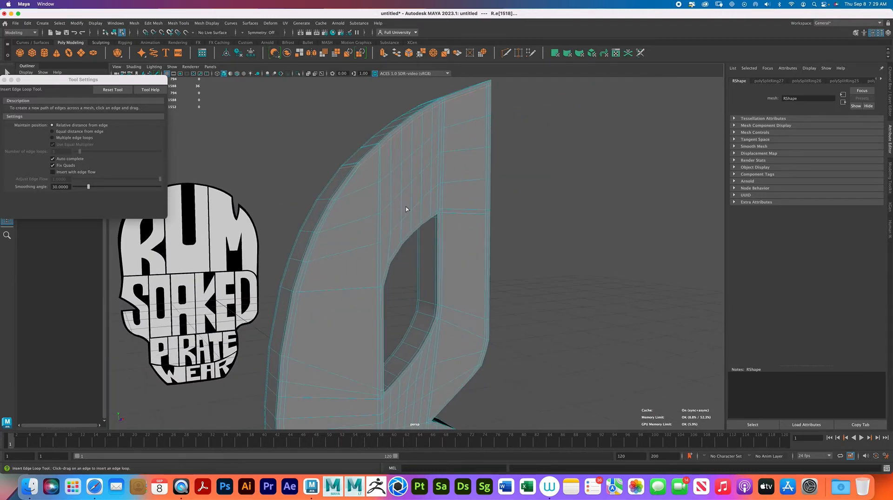
pyautogui.press('3')
pyautogui.moveTo(462, 211); pyautogui.dragTo(491, 197, button='right')
pyautogui.click(537, 213)
pyautogui.keyDown('alt'); pyautogui.moveTo(538, 213); pyautogui.dragTo(546, 181, button='middle'); pyautogui.keyUp('alt')
pyautogui.keyDown('alt'); pyautogui.moveTo(546, 181); pyautogui.dragTo(395, 200, button='right'); pyautogui.keyUp('alt')
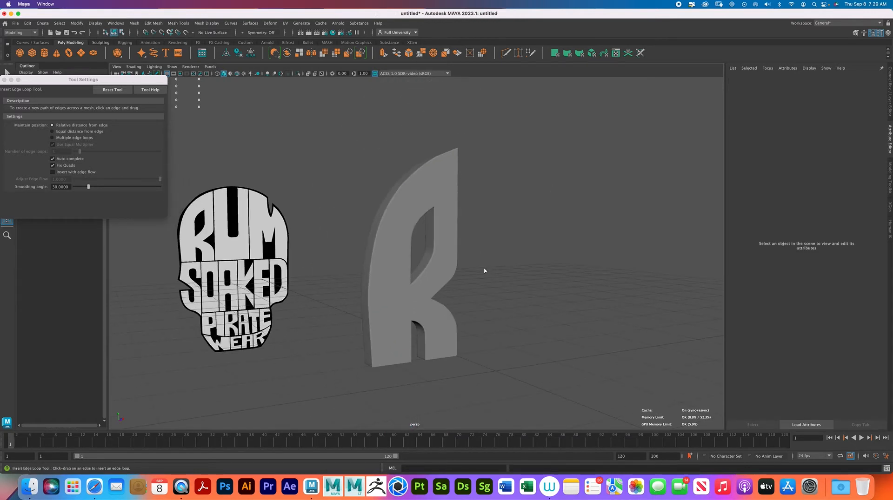
pyautogui.keyDown('alt'); pyautogui.moveTo(484, 270); pyautogui.dragTo(479, 270); pyautogui.keyUp('alt')
# Step: Show the four-view layout and compare the R's mesh with the logo image in the front view
pyautogui.press('space')
pyautogui.keyDown('alt'); pyautogui.moveTo(328, 316); pyautogui.dragTo(209, 321, button='right'); pyautogui.keyUp('alt')
pyautogui.keyDown('alt'); pyautogui.moveTo(326, 335); pyautogui.dragTo(492, 365, button='right'); pyautogui.keyUp('alt')
pyautogui.keyDown('alt'); pyautogui.moveTo(319, 316); pyautogui.dragTo(320, 314, button='middle'); pyautogui.keyUp('alt')
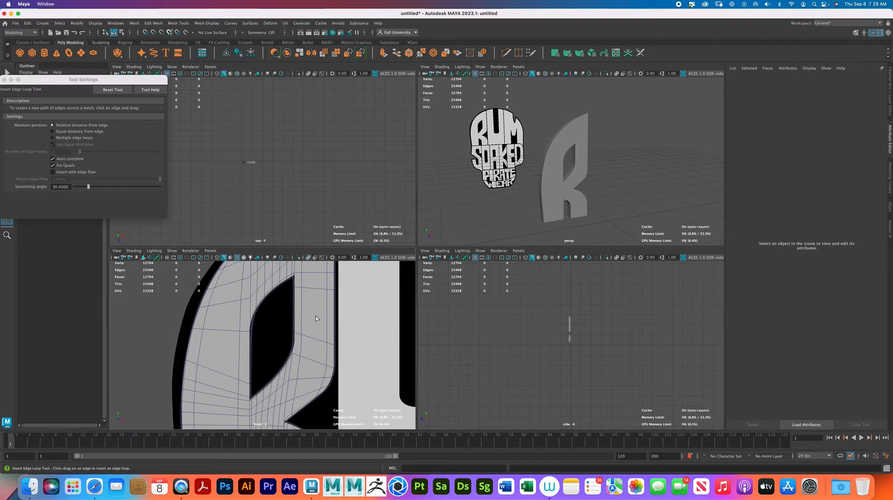
pyautogui.keyDown('alt'); pyautogui.moveTo(312, 347); pyautogui.dragTo(312, 338, button='middle'); pyautogui.keyUp('alt')
pyautogui.keyDown('alt'); pyautogui.moveTo(311, 338); pyautogui.dragTo(209, 336, button='right'); pyautogui.keyUp('alt')
pyautogui.keyDown('alt'); pyautogui.moveTo(299, 335); pyautogui.dragTo(299, 313, button='middle'); pyautogui.keyUp('alt')
pyautogui.keyDown('alt'); pyautogui.moveTo(300, 312); pyautogui.dragTo(341, 355, button='right'); pyautogui.keyUp('alt')
pyautogui.keyDown('alt'); pyautogui.moveTo(323, 321); pyautogui.dragTo(314, 347, button='middle'); pyautogui.keyUp('alt')
# Step: Undo the recent changes back to the R's unsmoothed mesh display
pyautogui.click(568, 190)
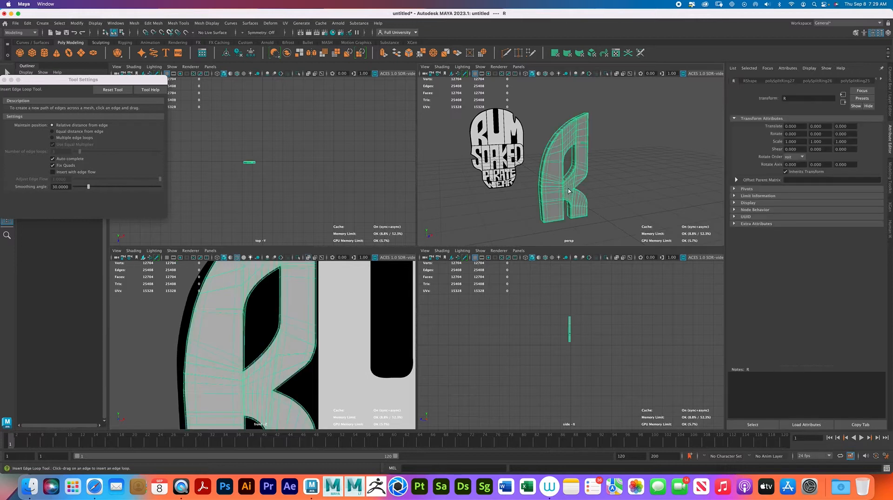
pyautogui.press('super+z')
pyautogui.press('super+z')
pyautogui.keyDown('alt'); pyautogui.moveTo(570, 188); pyautogui.dragTo(574, 185); pyautogui.keyUp('alt')
pyautogui.press('super+z')
pyautogui.moveTo(573, 184); pyautogui.dragTo(597, 176, button='right')
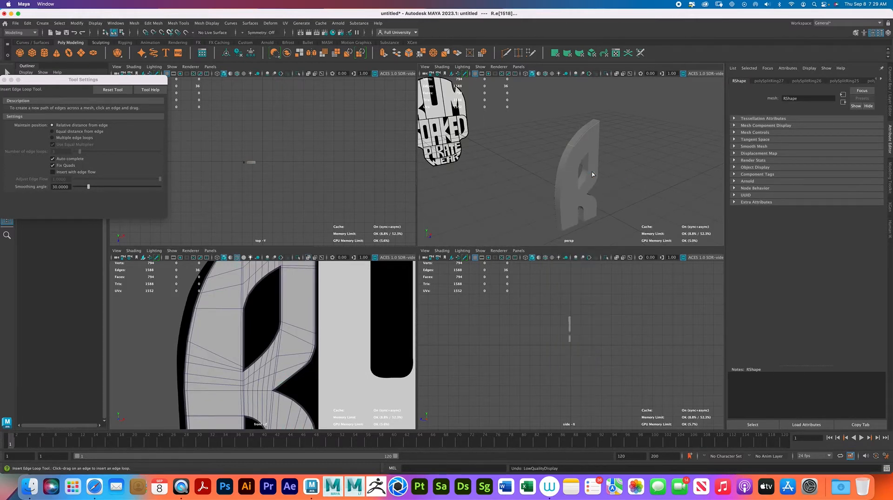
# Step: Turn on Wireframe on Shaded in the perspective view, deselect the R and view its edges at an angle
pyautogui.click(442, 67)
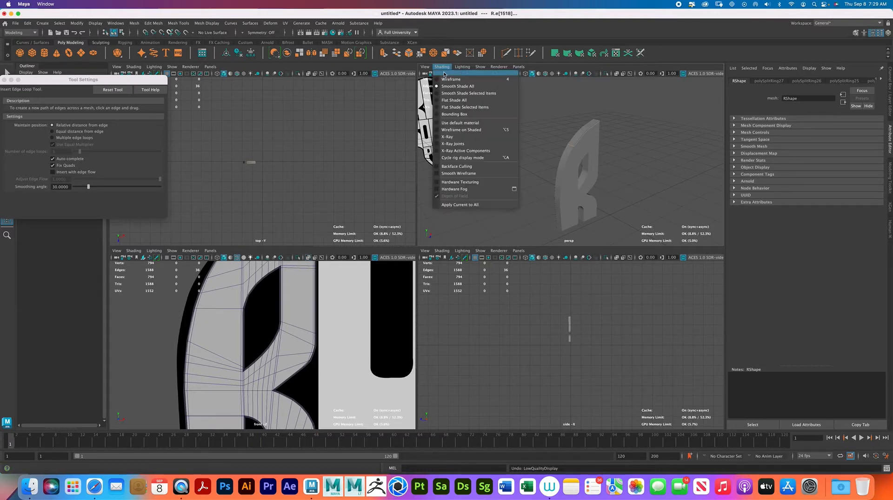
pyautogui.click(462, 131)
pyautogui.click(629, 168)
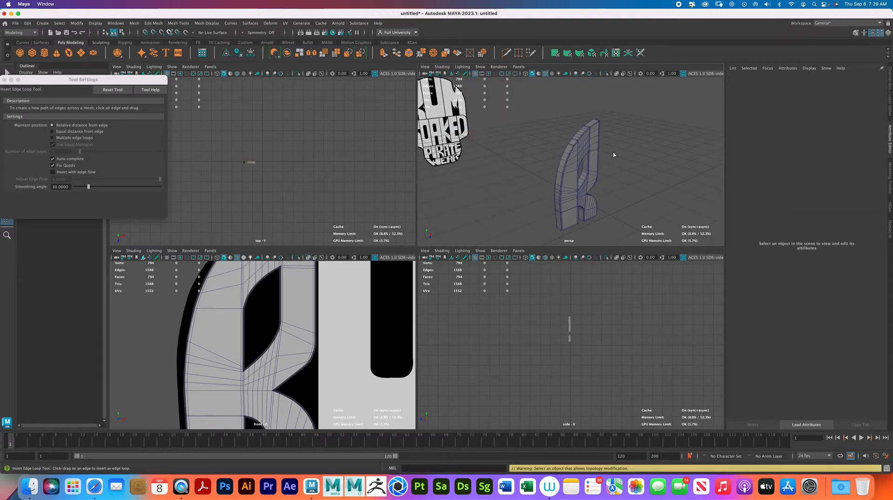
pyautogui.keyDown('alt'); pyautogui.moveTo(629, 168); pyautogui.dragTo(598, 169); pyautogui.keyUp('alt')
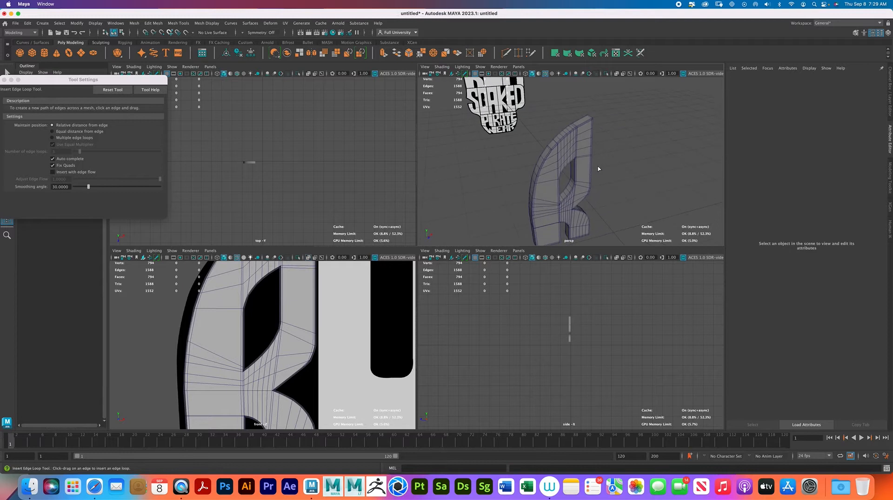
# Step: Close the Insert Edge Loop settings, return to the Select tool, inspect the R in perspective and select it in the front view
pyautogui.click(4, 79)
pyautogui.press('q')
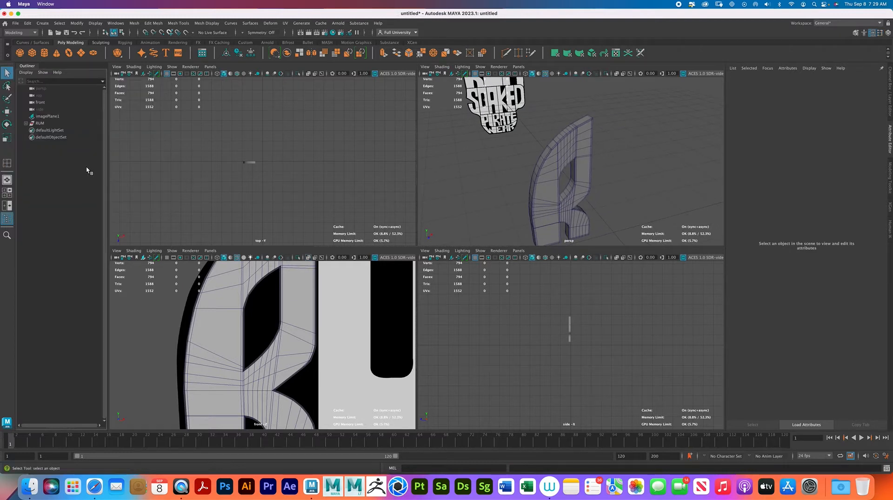
pyautogui.keyDown('alt'); pyautogui.moveTo(619, 181); pyautogui.dragTo(559, 167); pyautogui.keyUp('alt')
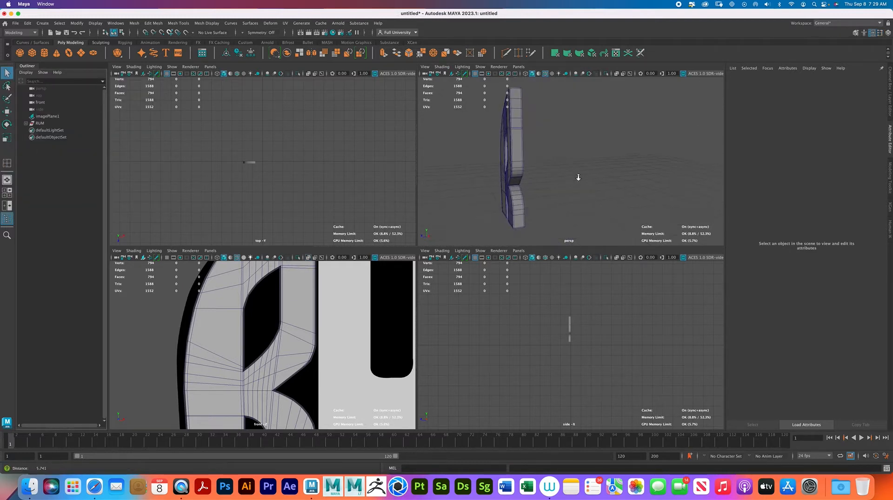
pyautogui.keyDown('alt'); pyautogui.moveTo(559, 167); pyautogui.dragTo(576, 183, button='right'); pyautogui.keyUp('alt')
pyautogui.keyDown('alt'); pyautogui.moveTo(576, 182); pyautogui.dragTo(589, 185); pyautogui.keyUp('alt')
pyautogui.keyDown('alt'); pyautogui.moveTo(314, 341); pyautogui.dragTo(405, 377, button='right'); pyautogui.keyUp('alt')
pyautogui.moveTo(272, 327)
pyautogui.keyDown('alt'); pyautogui.mouseDown(button='right')
pyautogui.moveTo(318, 350)
pyautogui.moveTo(286, 337)
pyautogui.mouseUp(button='right'); pyautogui.keyUp('alt')
pyautogui.click(286, 337)
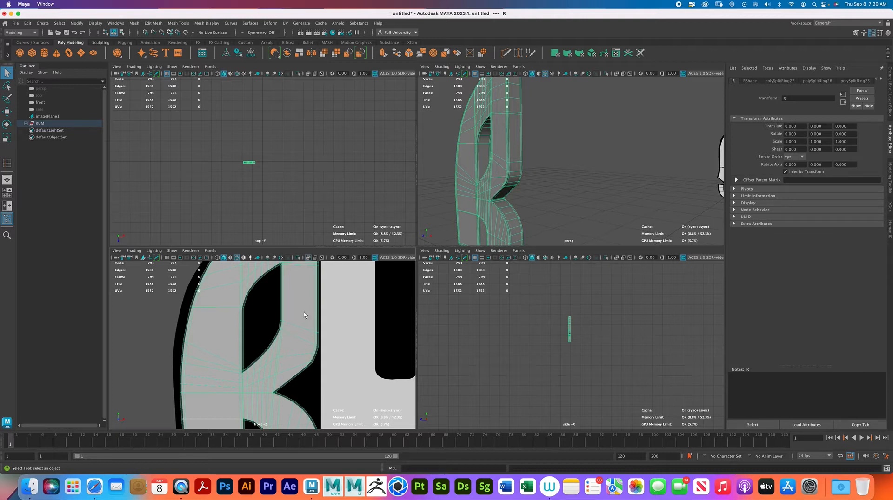
# Step: Maximize the front view and set the R to vertex editing with the Move tool at its upper counter's bottom corner
pyautogui.press('space')
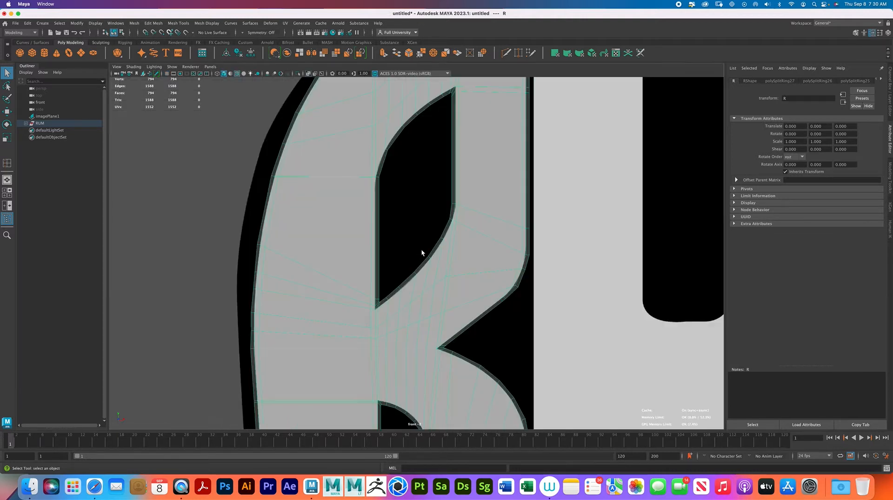
pyautogui.moveTo(458, 255); pyautogui.dragTo(427, 253, button='right')
pyautogui.press('w')
pyautogui.keyDown('alt'); pyautogui.moveTo(386, 179); pyautogui.dragTo(398, 233, button='middle'); pyautogui.keyUp('alt')
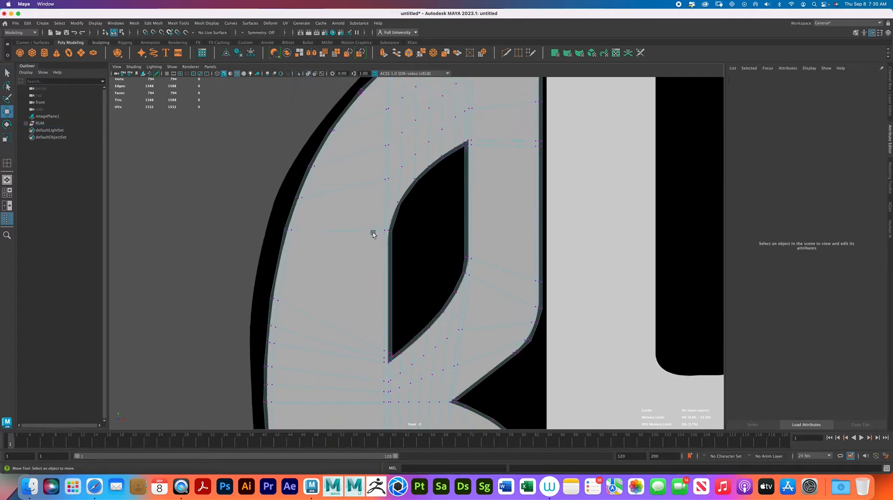
pyautogui.moveTo(408, 245); pyautogui.dragTo(369, 332)
pyautogui.keyDown('alt'); pyautogui.moveTo(369, 332); pyautogui.dragTo(433, 303, button='right'); pyautogui.keyUp('alt')
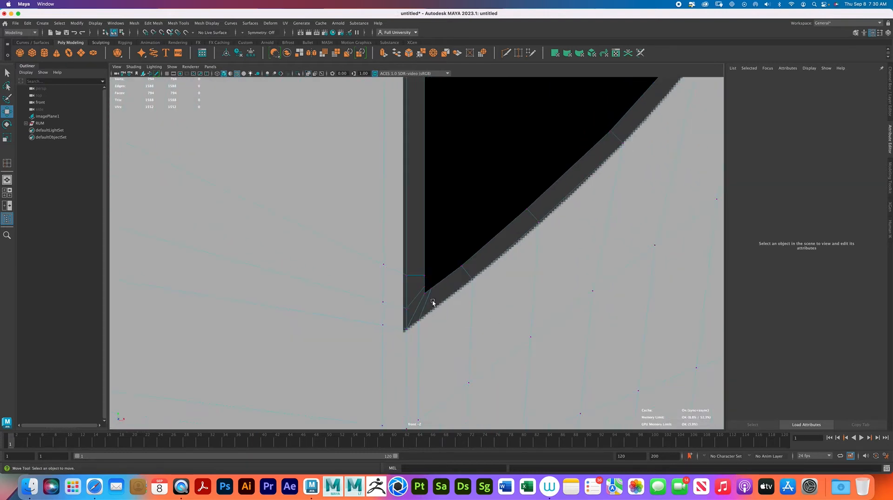
pyautogui.click(428, 281)
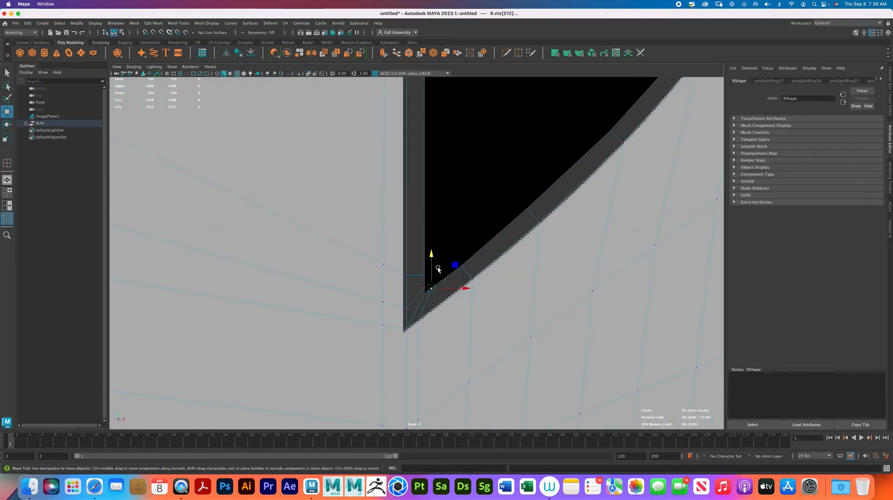
pyautogui.moveTo(467, 291); pyautogui.dragTo(470, 291)
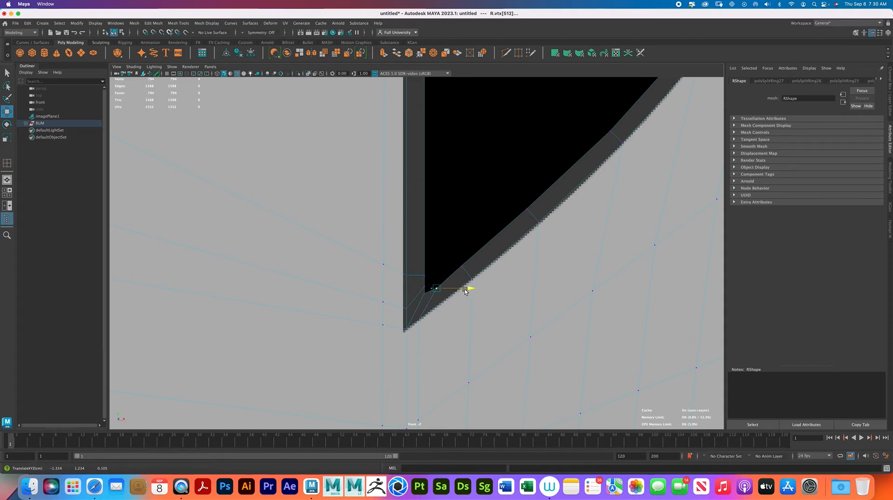
pyautogui.press('z')
# Step: Move the vertices at the upper counter's bottom corner and the first ones beside it onto the logo's outline
pyautogui.moveTo(434, 338); pyautogui.dragTo(363, 261)
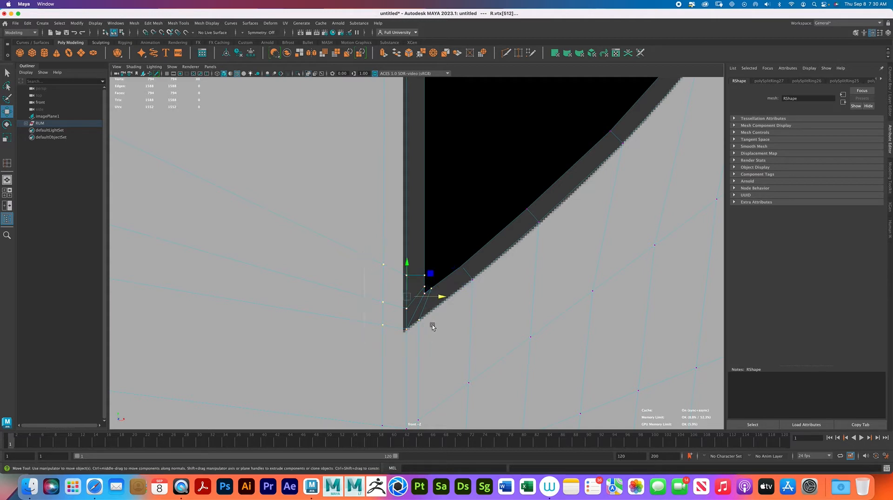
pyautogui.moveTo(407, 299); pyautogui.dragTo(385, 337)
pyautogui.moveTo(458, 255); pyautogui.dragTo(477, 286)
pyautogui.moveTo(505, 200); pyautogui.dragTo(543, 229)
pyautogui.keyDown('alt'); pyautogui.moveTo(589, 157); pyautogui.dragTo(500, 247, button='middle'); pyautogui.keyUp('alt')
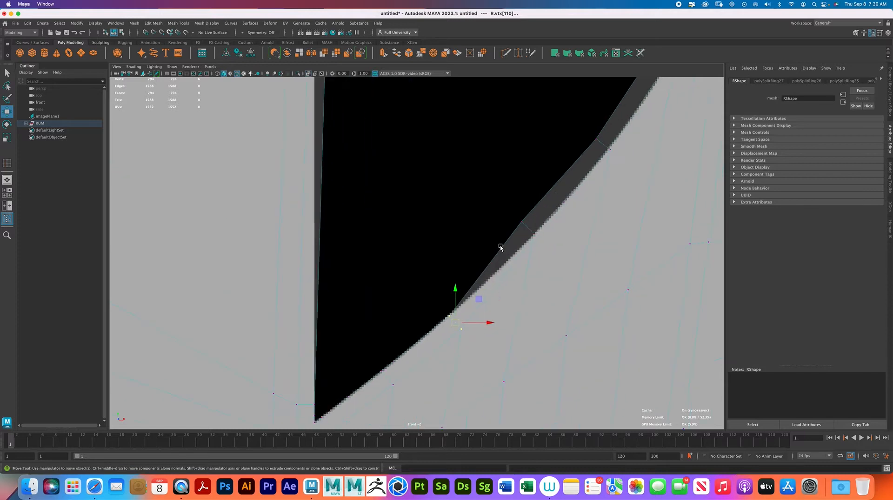
# Step: Move the remaining vertices of the upper counter's curved lower-right edge out to the logo's outline
pyautogui.moveTo(502, 211); pyautogui.dragTo(537, 241)
pyautogui.keyDown('alt'); pyautogui.moveTo(581, 154); pyautogui.dragTo(504, 234, button='middle'); pyautogui.keyUp('alt')
pyautogui.moveTo(512, 203); pyautogui.dragTo(540, 235)
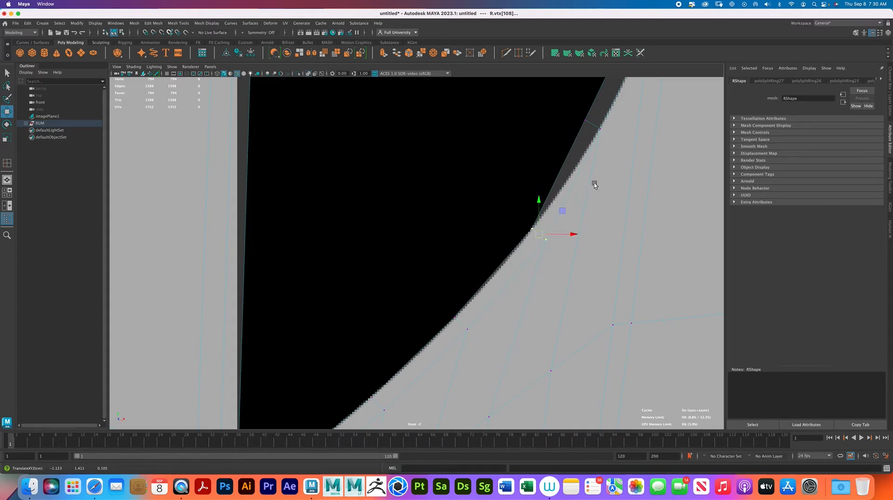
pyautogui.keyDown('alt'); pyautogui.moveTo(587, 138); pyautogui.dragTo(520, 236, button='middle'); pyautogui.keyUp('alt')
pyautogui.moveTo(543, 239); pyautogui.dragTo(541, 231)
pyautogui.keyDown('alt'); pyautogui.moveTo(542, 225); pyautogui.dragTo(507, 301, button='middle'); pyautogui.keyUp('alt')
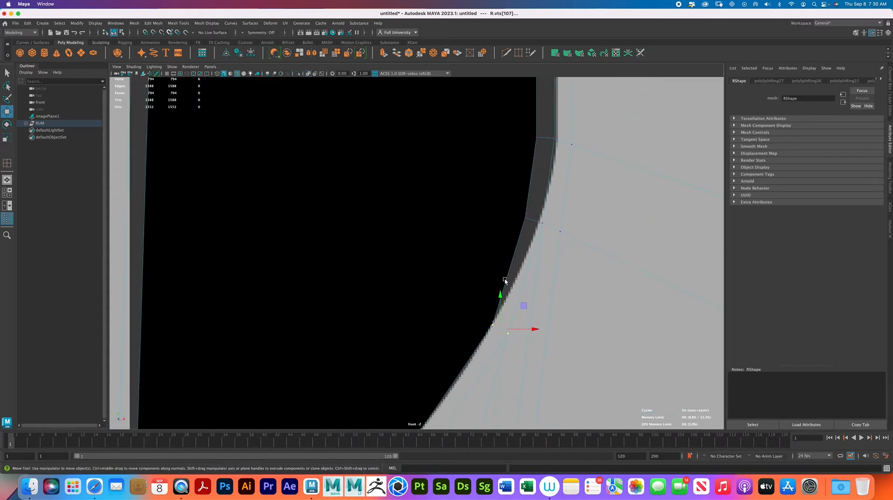
pyautogui.moveTo(532, 219); pyautogui.dragTo(558, 229)
pyautogui.keyDown('alt'); pyautogui.moveTo(569, 225); pyautogui.dragTo(548, 308, button='middle'); pyautogui.keyUp('alt')
pyautogui.moveTo(491, 196); pyautogui.dragTo(554, 236)
pyautogui.keyDown('alt'); pyautogui.moveTo(574, 212); pyautogui.dragTo(534, 386, button='middle'); pyautogui.keyUp('alt')
# Step: Fit the vertices at the upper counter's top tip and along the first part of its upper arc to the logo
pyautogui.keyDown('alt'); pyautogui.moveTo(534, 386); pyautogui.dragTo(528, 196, button='right'); pyautogui.keyUp('alt')
pyautogui.keyDown('alt'); pyautogui.moveTo(516, 279); pyautogui.dragTo(519, 321, button='right'); pyautogui.keyUp('alt')
pyautogui.keyDown('alt'); pyautogui.moveTo(454, 239); pyautogui.dragTo(465, 284, button='right'); pyautogui.keyUp('alt')
pyautogui.keyDown('alt'); pyautogui.moveTo(563, 193); pyautogui.dragTo(596, 303, button='middle'); pyautogui.keyUp('alt')
pyautogui.keyDown('alt'); pyautogui.moveTo(596, 302); pyautogui.dragTo(600, 330, button='right'); pyautogui.keyUp('alt')
pyautogui.keyDown('alt'); pyautogui.moveTo(523, 246); pyautogui.dragTo(531, 313, button='middle'); pyautogui.keyUp('alt')
pyautogui.moveTo(577, 279)
pyautogui.mouseDown()
pyautogui.moveTo(523, 250)
pyautogui.moveTo(497, 194)
pyautogui.moveTo(520, 225)
pyautogui.moveTo(530, 213)
pyautogui.mouseUp()
pyautogui.moveTo(494, 263); pyautogui.dragTo(479, 198)
pyautogui.moveTo(464, 294); pyautogui.dragTo(435, 229)
pyautogui.moveTo(419, 328); pyautogui.dragTo(391, 263)
pyautogui.moveTo(458, 278); pyautogui.dragTo(435, 228)
# Step: Fit the rest of the counter's upper arc to the logo, down to the vertices where its straight left side begins
pyautogui.keyDown('alt'); pyautogui.moveTo(420, 242); pyautogui.dragTo(486, 183, button='middle'); pyautogui.keyUp('alt')
pyautogui.moveTo(445, 321); pyautogui.dragTo(406, 291)
pyautogui.keyDown('alt'); pyautogui.moveTo(417, 295); pyautogui.dragTo(464, 190, button='middle'); pyautogui.keyUp('alt')
pyautogui.moveTo(393, 257)
pyautogui.mouseDown()
pyautogui.moveTo(422, 291)
pyautogui.moveTo(395, 266)
pyautogui.mouseUp()
pyautogui.moveTo(341, 352); pyautogui.dragTo(384, 358)
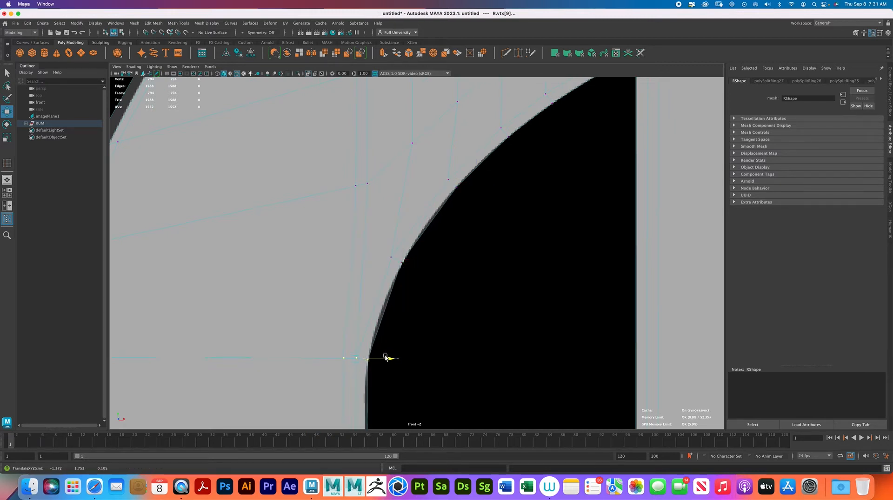
# Step: Shift the vertices on the R's outer left edge, between the counter's lower half and the notch level, onto the logo's edge
pyautogui.keyDown('alt'); pyautogui.moveTo(387, 357); pyautogui.dragTo(438, 151, button='middle'); pyautogui.keyUp('alt')
pyautogui.keyDown('alt'); pyautogui.moveTo(469, 238); pyautogui.dragTo(492, 162, button='middle'); pyautogui.keyUp('alt')
pyautogui.keyDown('alt'); pyautogui.moveTo(492, 161); pyautogui.dragTo(473, 186, button='right'); pyautogui.keyUp('alt')
pyautogui.keyDown('alt'); pyautogui.moveTo(472, 186); pyautogui.dragTo(493, 147, button='middle'); pyautogui.keyUp('alt')
pyautogui.keyDown('alt'); pyautogui.moveTo(493, 148); pyautogui.dragTo(739, 253, button='right'); pyautogui.keyUp('alt')
pyautogui.keyDown('alt'); pyautogui.moveTo(407, 205); pyautogui.dragTo(433, 260, button='middle'); pyautogui.keyUp('alt')
pyautogui.keyDown('alt'); pyautogui.moveTo(433, 260); pyautogui.dragTo(521, 271, button='right'); pyautogui.keyUp('alt')
pyautogui.moveTo(369, 283); pyautogui.dragTo(426, 400)
pyautogui.moveTo(414, 329); pyautogui.dragTo(417, 328)
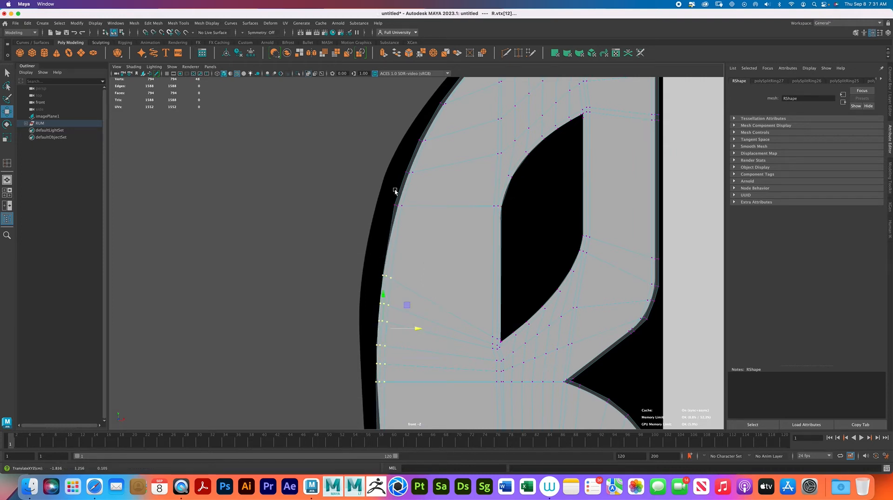
# Step: Select the next group of vertices further up the R's outer left edge and shift them sideways to the logo's edge
pyautogui.keyDown('alt'); pyautogui.moveTo(380, 154); pyautogui.dragTo(392, 181, button='middle'); pyautogui.keyUp('alt')
pyautogui.moveTo(403, 180); pyautogui.dragTo(459, 330)
pyautogui.moveTo(329, 175); pyautogui.dragTo(466, 343)
pyautogui.moveTo(460, 246); pyautogui.dragTo(464, 247)
# Step: Move the vertices along the R's upper-left outer curve one group at a time onto the logo's outline
pyautogui.keyDown('alt'); pyautogui.moveTo(509, 198); pyautogui.dragTo(479, 295, button='middle'); pyautogui.keyUp('alt')
pyautogui.keyDown('alt'); pyautogui.moveTo(478, 295); pyautogui.dragTo(656, 310, button='right'); pyautogui.keyUp('alt')
pyautogui.moveTo(444, 244); pyautogui.dragTo(466, 257)
pyautogui.moveTo(478, 210); pyautogui.dragTo(503, 232)
pyautogui.moveTo(495, 191); pyautogui.dragTo(521, 209)
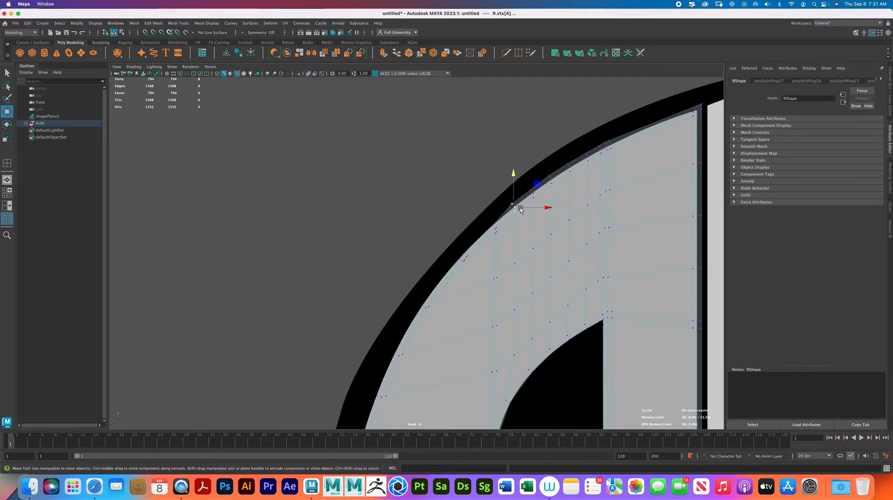
pyautogui.moveTo(511, 172); pyautogui.dragTo(514, 178)
# Step: Continue fitting the outer curve toward the R's top, picking the next vertices with the Lasso tool before returning to Move
pyautogui.keyDown('alt'); pyautogui.moveTo(551, 167); pyautogui.dragTo(517, 204, button='middle'); pyautogui.keyUp('alt')
pyautogui.click(202, 132)
pyautogui.click(7, 86)
pyautogui.moveTo(491, 223)
pyautogui.mouseDown()
pyautogui.moveTo(571, 156)
pyautogui.moveTo(535, 178)
pyautogui.mouseUp()
pyautogui.press('w')
# Step: Select the vertices at the R's top-right tip and adjust their height to match the logo's outline
pyautogui.keyDown('alt'); pyautogui.moveTo(641, 153); pyautogui.dragTo(551, 185, button='middle'); pyautogui.keyUp('alt')
pyautogui.moveTo(557, 160); pyautogui.dragTo(604, 208)
pyautogui.moveTo(571, 143); pyautogui.dragTo(572, 147)
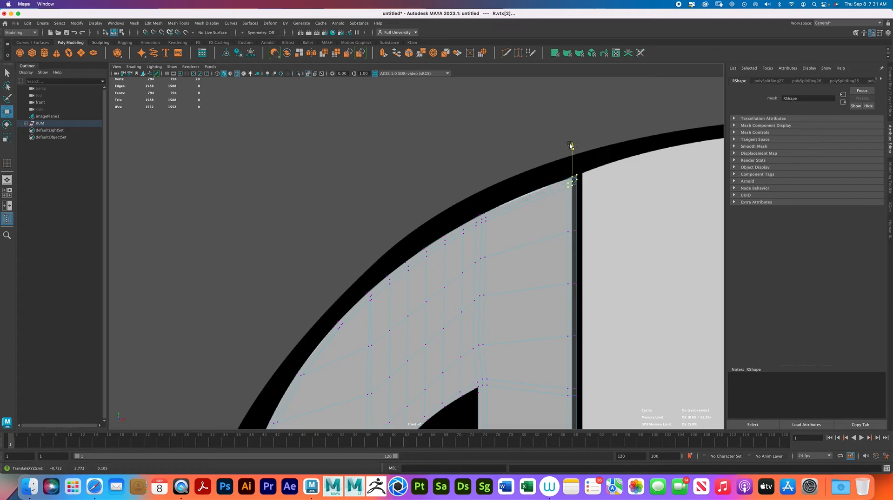
pyautogui.keyDown('alt'); pyautogui.moveTo(591, 209); pyautogui.dragTo(567, 197, button='middle'); pyautogui.keyUp('alt')
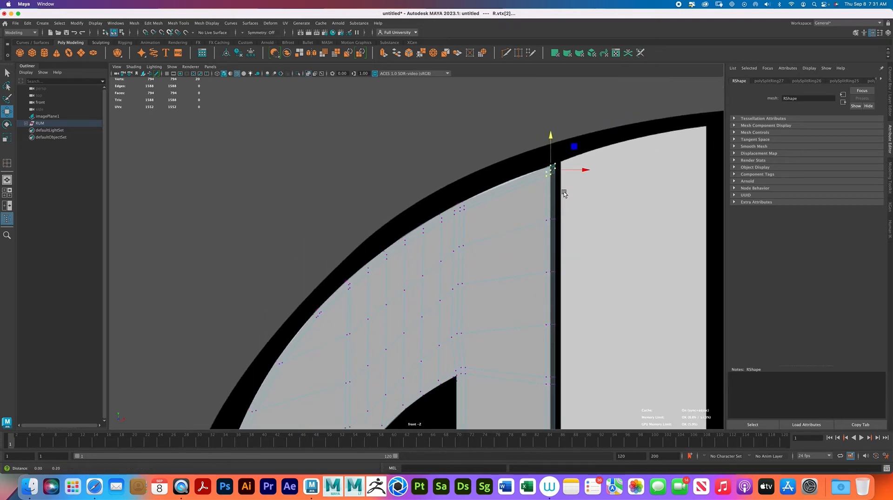
pyautogui.moveTo(550, 135); pyautogui.dragTo(550, 136)
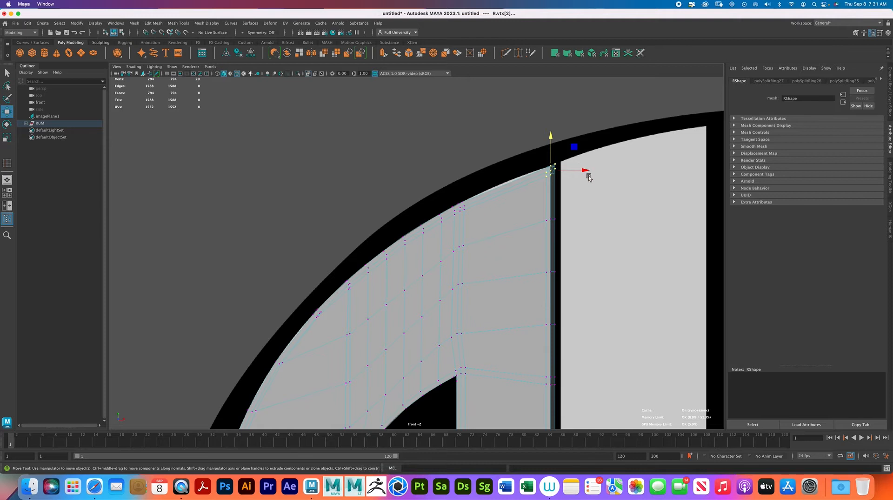
# Step: Select the vertices along the R's upper right edge and shift them left to line up with the logo
pyautogui.keyDown('alt'); pyautogui.moveTo(592, 248); pyautogui.dragTo(571, 158, button='middle'); pyautogui.keyUp('alt')
pyautogui.scroll(-6, 555, 232)
pyautogui.keyDown('alt'); pyautogui.moveTo(501, 333); pyautogui.dragTo(478, 264, button='middle'); pyautogui.keyUp('alt')
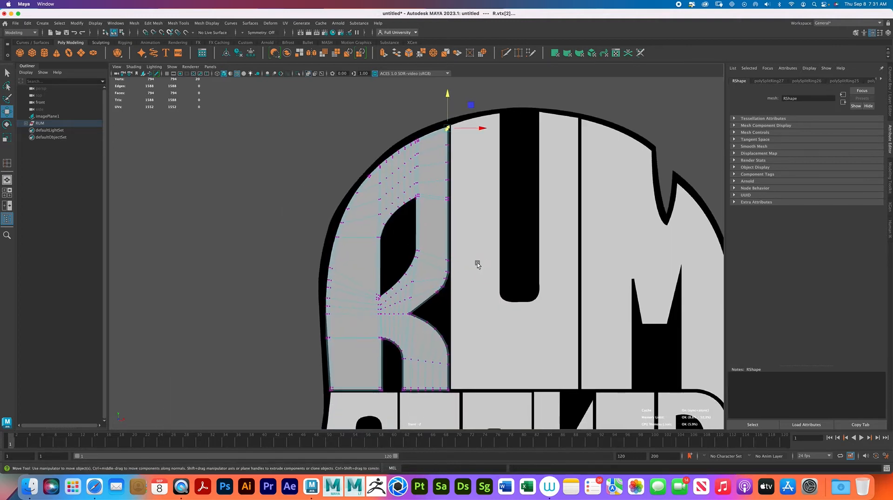
pyautogui.moveTo(487, 305); pyautogui.dragTo(432, 110)
pyautogui.moveTo(479, 212); pyautogui.dragTo(477, 209)
# Step: Move the vertices at the inner point of the R's right-hand notch left onto the logo's corner, undoing a misplaced move
pyautogui.scroll(-3, 478, 202)
pyautogui.scroll(10, 643, 251)
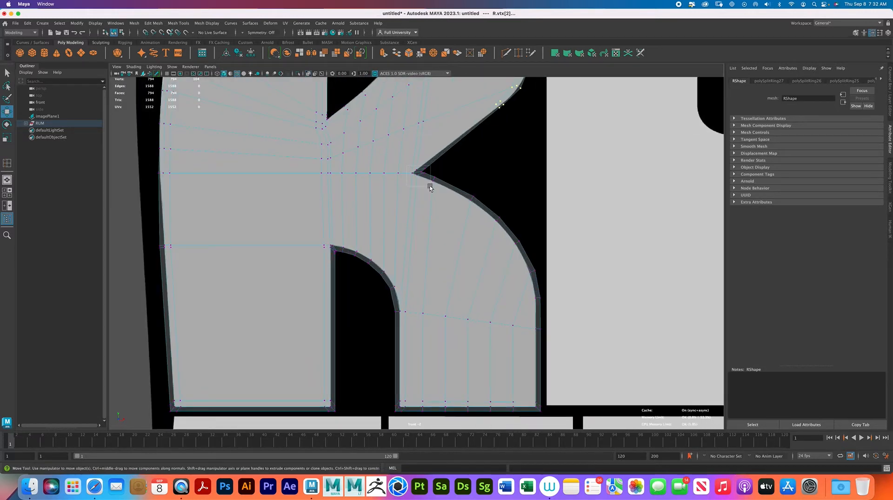
pyautogui.moveTo(431, 186); pyautogui.dragTo(446, 175)
pyautogui.press('super+z')
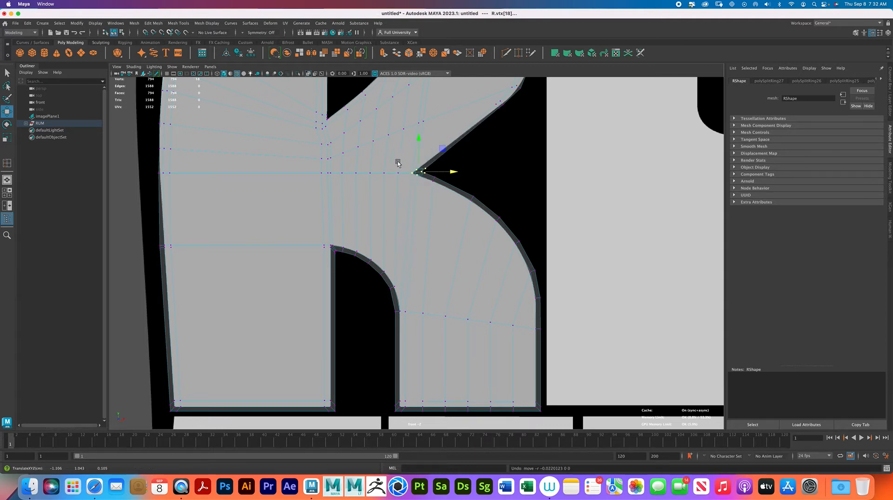
pyautogui.moveTo(391, 169); pyautogui.dragTo(408, 173)
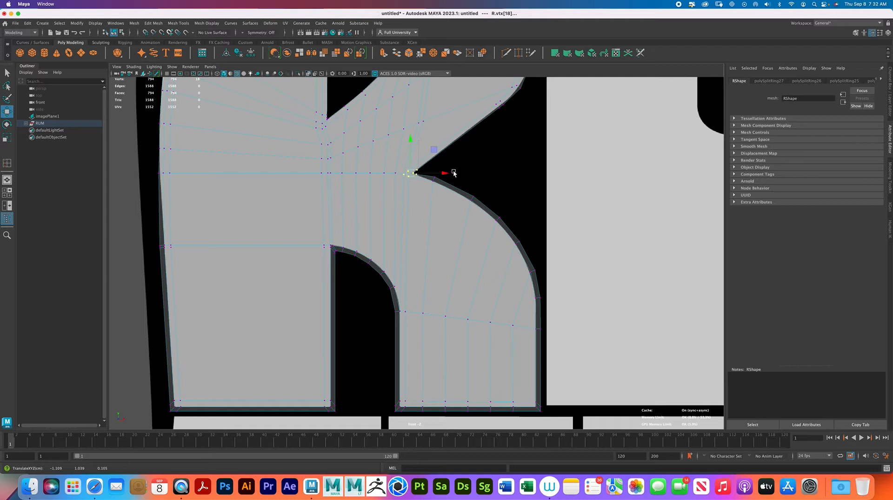
pyautogui.moveTo(433, 148); pyautogui.dragTo(431, 149)
# Step: Fit the outer curve of the R's right leg and its straight right edge to the logo's outline
pyautogui.moveTo(483, 186); pyautogui.dragTo(468, 202)
pyautogui.moveTo(524, 210); pyautogui.dragTo(545, 242)
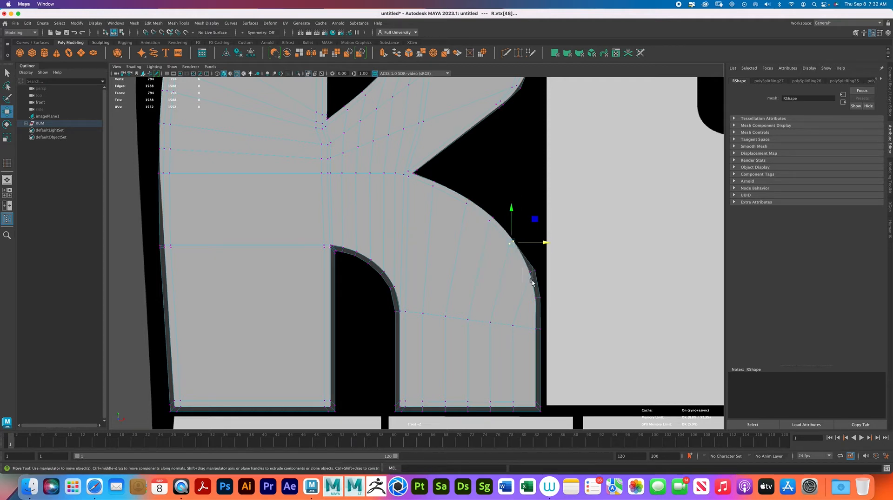
pyautogui.moveTo(571, 420); pyautogui.dragTo(572, 419)
pyautogui.moveTo(567, 340); pyautogui.dragTo(562, 341)
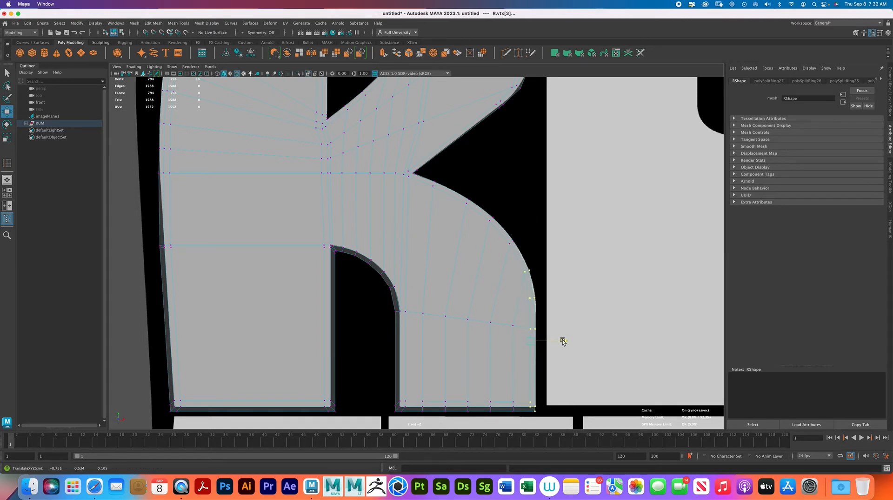
# Step: Raise the right leg's bottom vertices to the logo's edge and shift its inner straight edge to the right
pyautogui.keyDown('alt'); pyautogui.moveTo(563, 342); pyautogui.dragTo(568, 255, button='middle'); pyautogui.keyUp('alt')
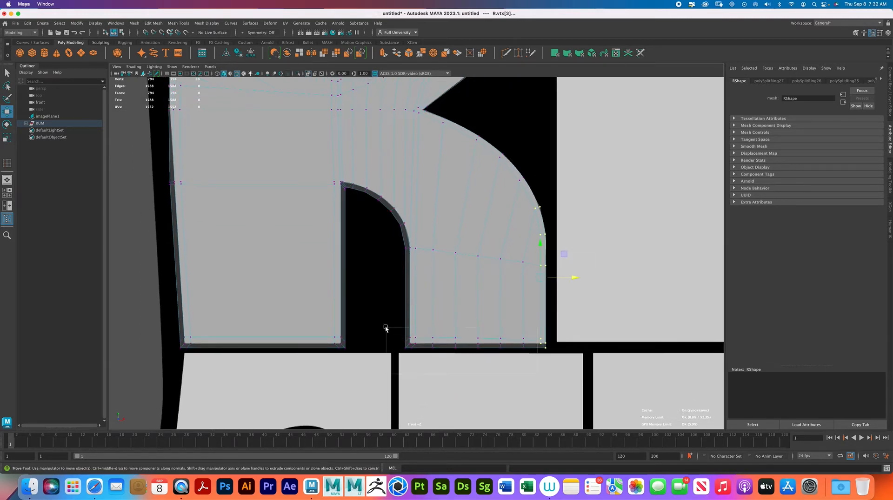
pyautogui.moveTo(385, 328); pyautogui.dragTo(385, 327)
pyautogui.moveTo(579, 373); pyautogui.dragTo(383, 317)
pyautogui.moveTo(476, 312); pyautogui.dragTo(477, 309)
pyautogui.moveTo(394, 242); pyautogui.dragTo(428, 354)
pyautogui.moveTo(444, 296); pyautogui.dragTo(446, 295)
# Step: Fit the vertices of the arch between the R's legs, including its upper-left corner, to the logo's curve
pyautogui.scroll(3, 436, 233)
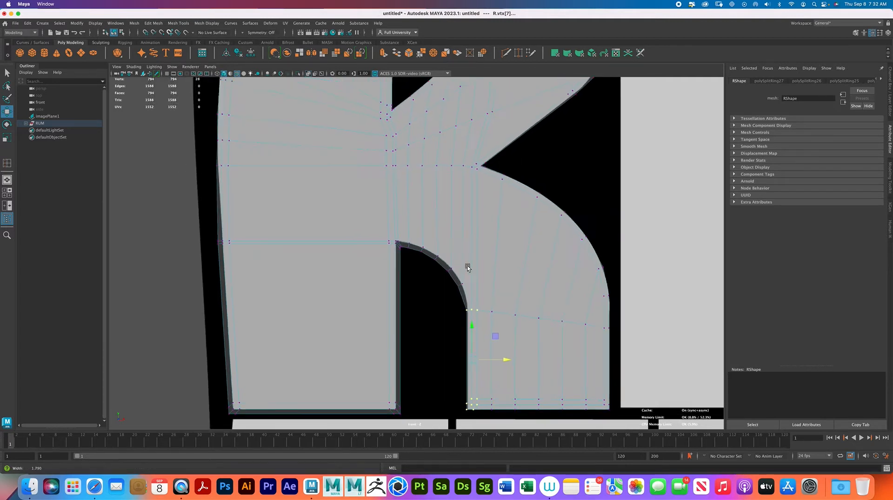
pyautogui.scroll(2, 467, 266)
pyautogui.moveTo(499, 291); pyautogui.dragTo(502, 291)
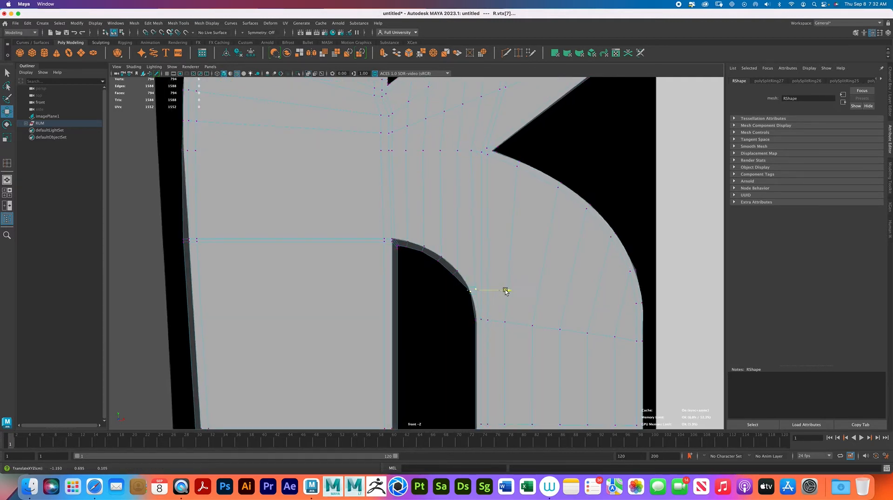
pyautogui.click(452, 270)
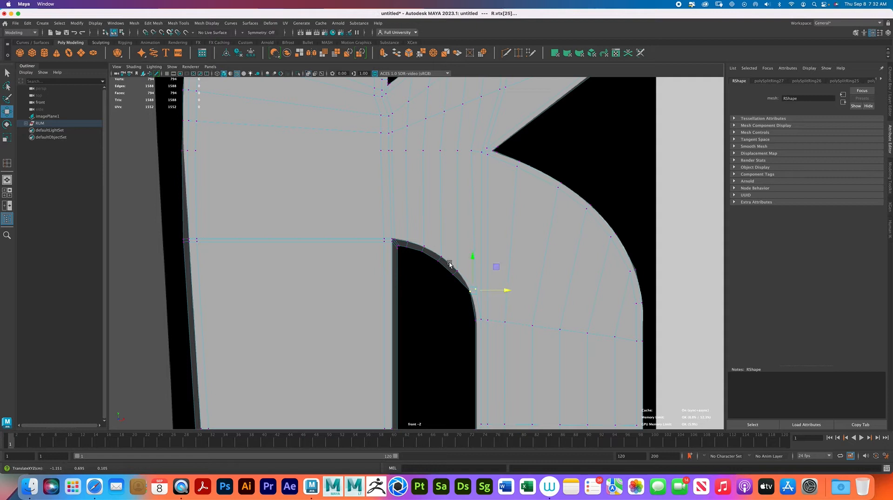
pyautogui.moveTo(461, 269)
pyautogui.mouseDown()
pyautogui.moveTo(429, 244)
pyautogui.moveTo(441, 218)
pyautogui.mouseUp()
pyautogui.moveTo(429, 265)
pyautogui.mouseDown()
pyautogui.moveTo(414, 236)
pyautogui.moveTo(424, 210)
pyautogui.mouseUp()
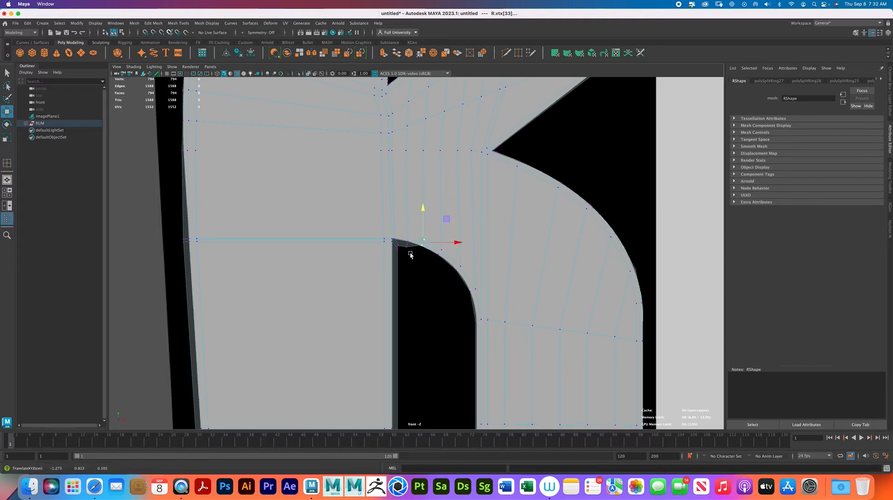
pyautogui.moveTo(411, 254); pyautogui.dragTo(403, 234)
pyautogui.moveTo(411, 216); pyautogui.dragTo(410, 205)
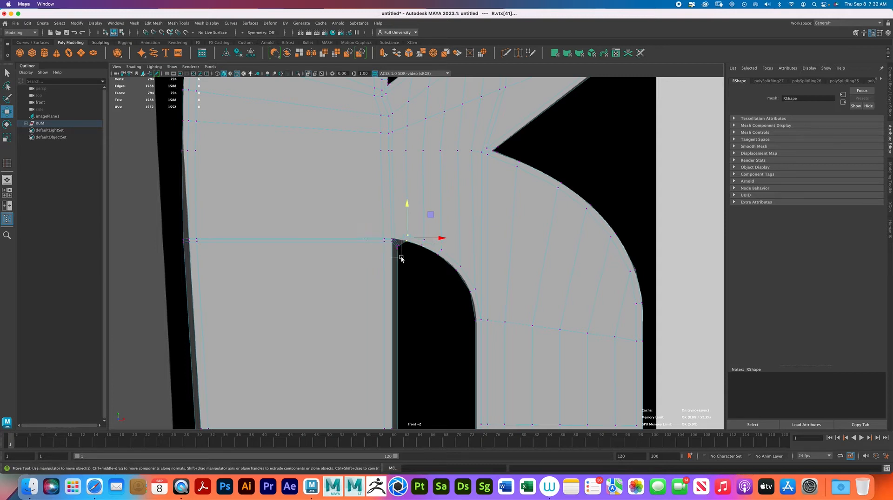
pyautogui.moveTo(376, 229)
pyautogui.mouseDown()
pyautogui.moveTo(400, 259)
pyautogui.moveTo(387, 234)
pyautogui.mouseUp()
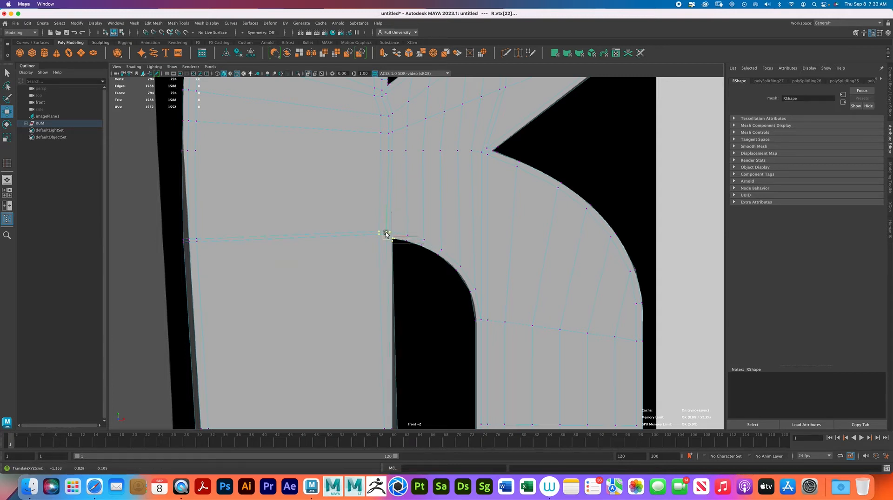
# Step: Align the left leg's bottom vertices and its two lower corners with the logo's outline
pyautogui.keyDown('alt'); pyautogui.moveTo(385, 233); pyautogui.dragTo(404, 140, button='middle'); pyautogui.keyUp('alt')
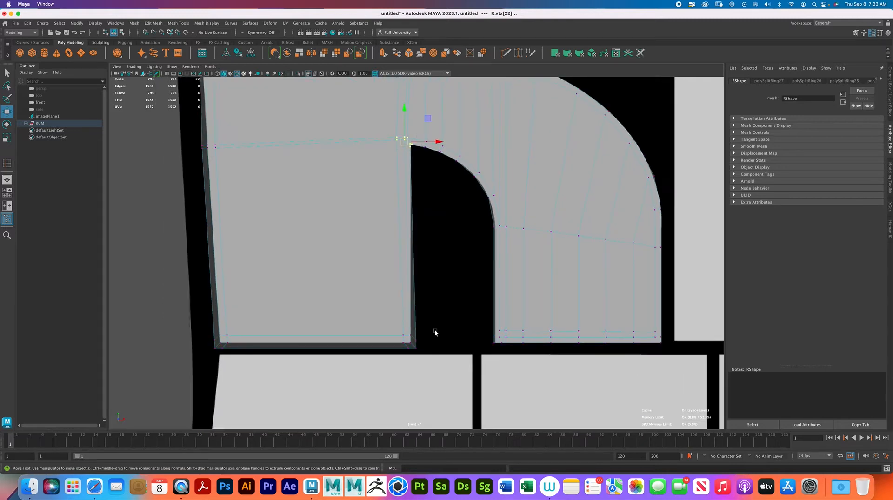
pyautogui.moveTo(364, 316); pyautogui.dragTo(435, 348)
pyautogui.keyDown('shift'); pyautogui.moveTo(199, 315); pyautogui.dragTo(231, 356); pyautogui.keyUp('shift')
pyautogui.moveTo(312, 309); pyautogui.dragTo(313, 302)
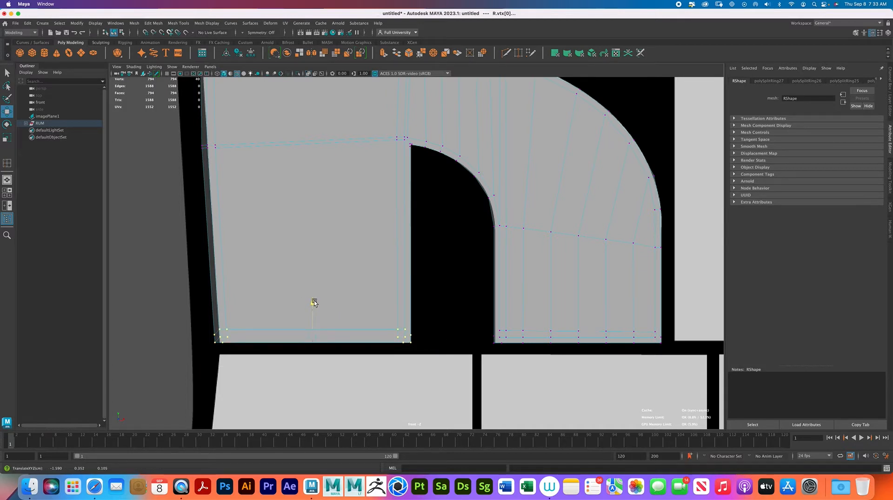
pyautogui.moveTo(204, 310); pyautogui.dragTo(251, 361)
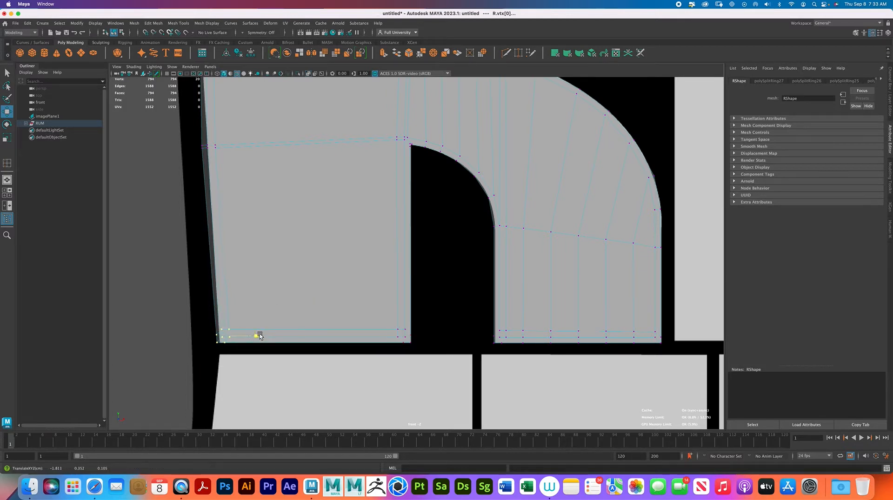
# Step: Shift the R's outer left edge vertices at the arch level and the notch level right onto the logo's outline
pyautogui.keyDown('alt'); pyautogui.moveTo(304, 232); pyautogui.dragTo(391, 311, button='middle'); pyautogui.keyUp('alt')
pyautogui.moveTo(275, 213); pyautogui.dragTo(335, 229)
pyautogui.keyDown('alt'); pyautogui.moveTo(354, 207); pyautogui.dragTo(386, 273, button='middle'); pyautogui.keyUp('alt')
pyautogui.moveTo(305, 199); pyautogui.dragTo(361, 208)
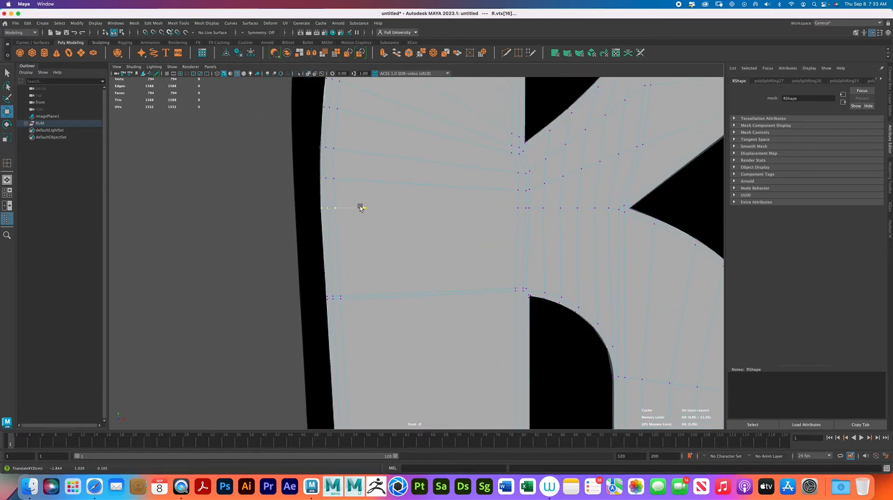
# Step: Shift the R's outer left edge vertices above the notch level and beside the counter onto the logo's outline
pyautogui.keyDown('alt'); pyautogui.moveTo(396, 179); pyautogui.dragTo(331, 240, button='middle'); pyautogui.keyUp('alt')
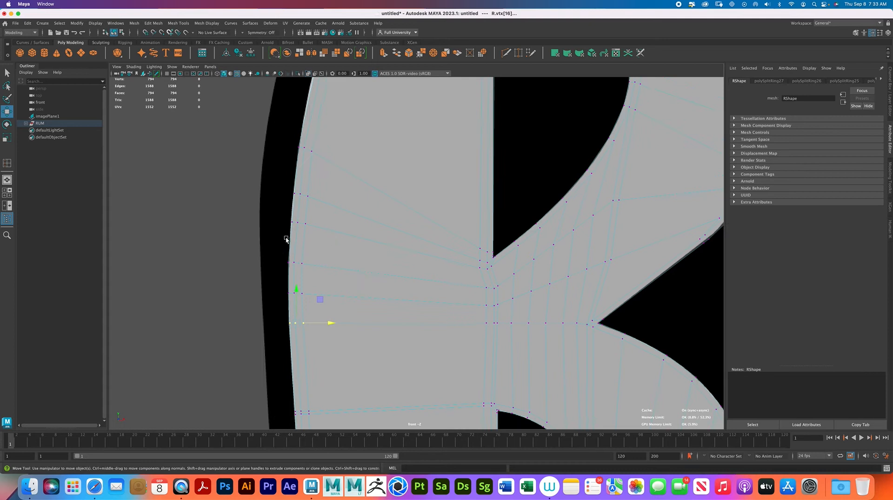
pyautogui.moveTo(274, 188); pyautogui.dragTo(330, 238)
pyautogui.moveTo(332, 208); pyautogui.dragTo(332, 208)
pyautogui.keyDown('alt'); pyautogui.moveTo(304, 131); pyautogui.dragTo(285, 281, button='middle'); pyautogui.keyUp('alt')
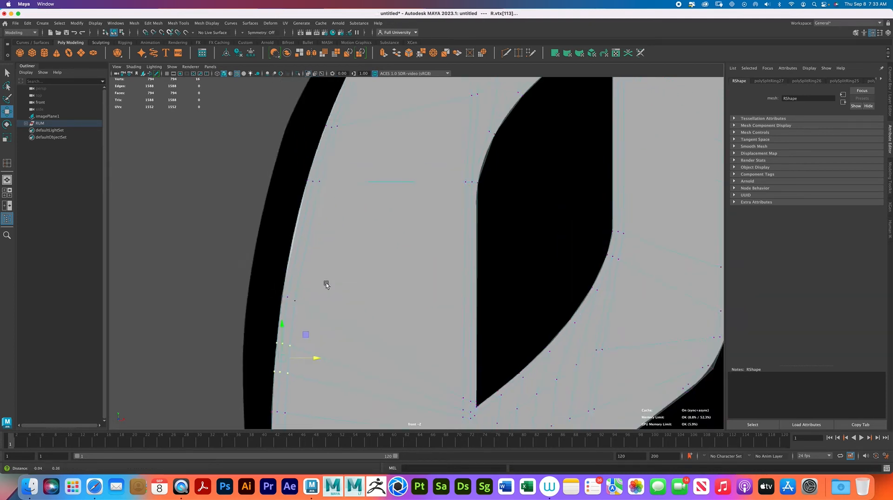
pyautogui.moveTo(342, 205); pyautogui.dragTo(308, 195)
pyautogui.moveTo(314, 120); pyautogui.dragTo(334, 118)
pyautogui.keyDown('alt'); pyautogui.moveTo(469, 114); pyautogui.dragTo(365, 242, button='middle'); pyautogui.keyUp('alt')
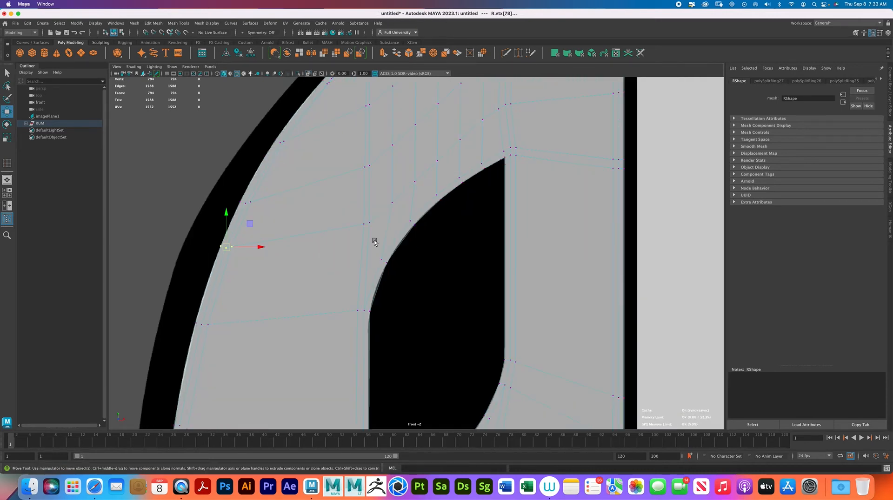
# Step: Return the R to object mode and examine its edge flow around the counter and outer curve in perspective view
pyautogui.scroll(-10, 346, 208)
pyautogui.scroll(1, 513, 315)
pyautogui.scroll(5, 514, 315)
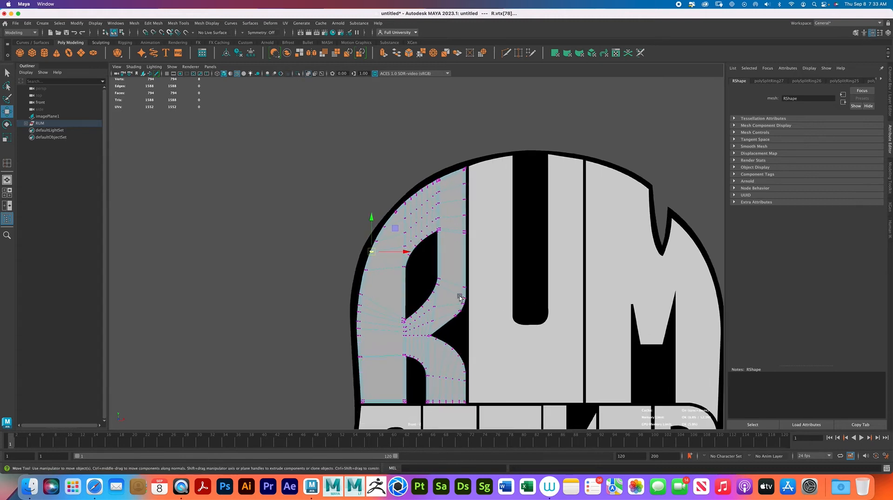
pyautogui.moveTo(460, 284); pyautogui.dragTo(472, 130, button='right')
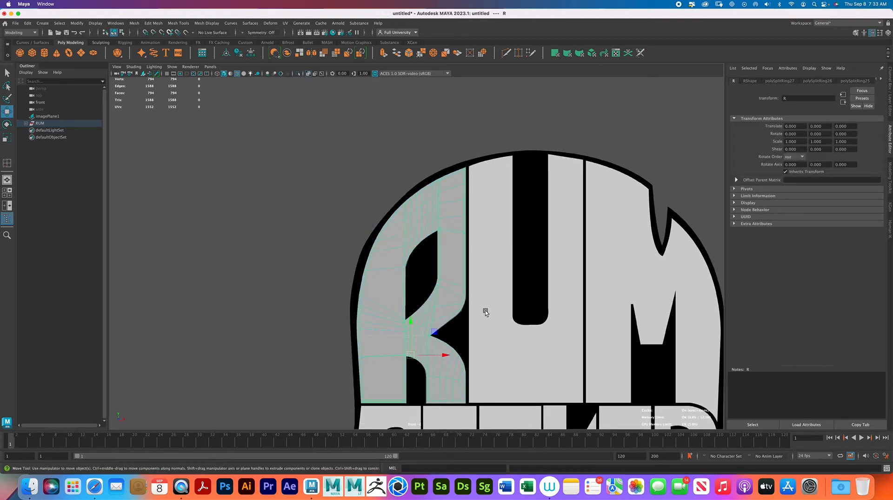
pyautogui.press('space')
pyautogui.press('space')
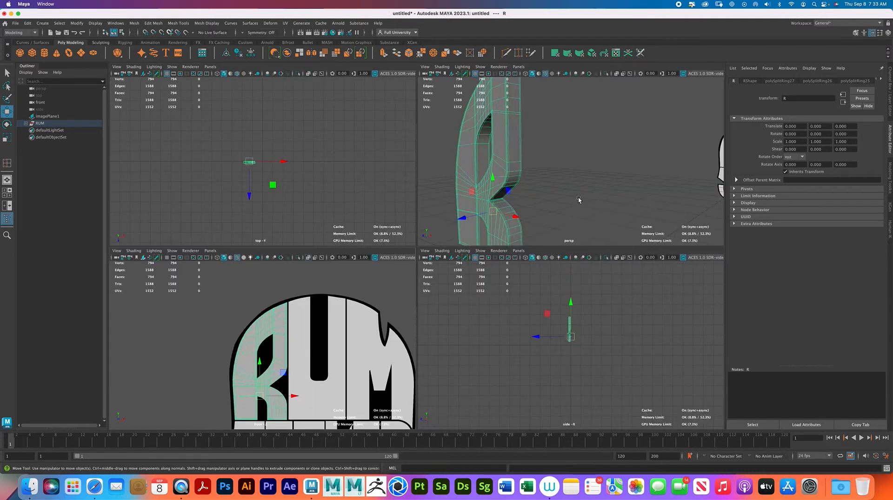
pyautogui.press('space')
pyautogui.moveTo(432, 249)
pyautogui.keyDown('alt'); pyautogui.mouseDown()
pyautogui.moveTo(454, 233)
pyautogui.moveTo(417, 234)
pyautogui.moveTo(435, 234)
pyautogui.mouseUp(); pyautogui.keyUp('alt')
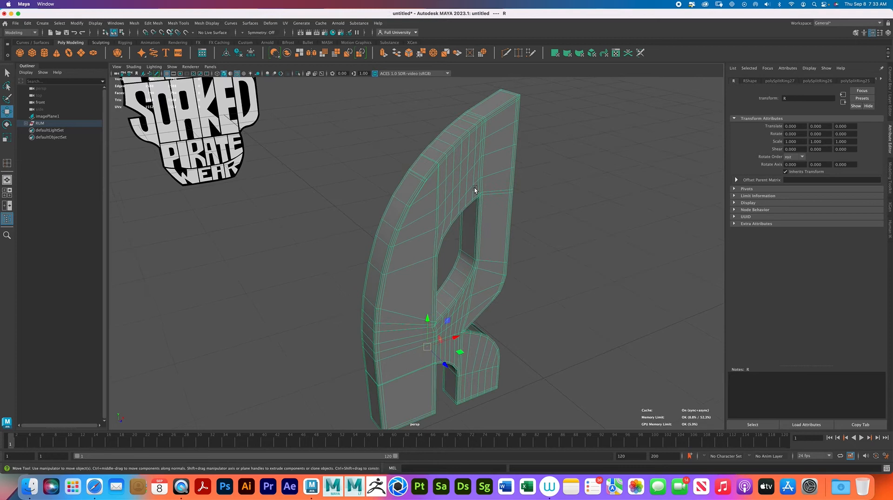
pyautogui.keyDown('alt'); pyautogui.moveTo(476, 180); pyautogui.dragTo(545, 191, button='right'); pyautogui.keyUp('alt')
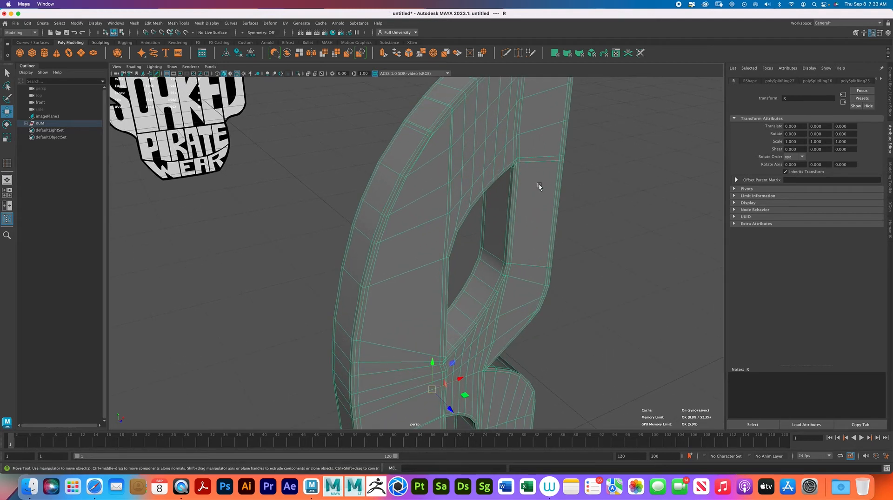
pyautogui.keyDown('alt'); pyautogui.moveTo(546, 191); pyautogui.dragTo(484, 241, button='middle'); pyautogui.keyUp('alt')
pyautogui.keyDown('alt'); pyautogui.moveTo(484, 241); pyautogui.dragTo(491, 234, button='right'); pyautogui.keyUp('alt')
pyautogui.keyDown('alt'); pyautogui.moveTo(478, 217); pyautogui.dragTo(479, 194, button='middle'); pyautogui.keyUp('alt')
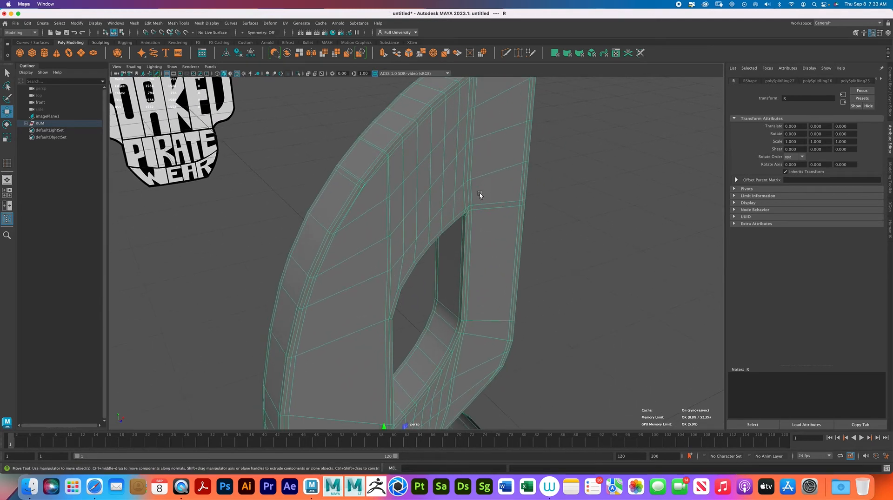
pyautogui.keyDown('alt'); pyautogui.moveTo(479, 194); pyautogui.dragTo(486, 199, button='right'); pyautogui.keyUp('alt')
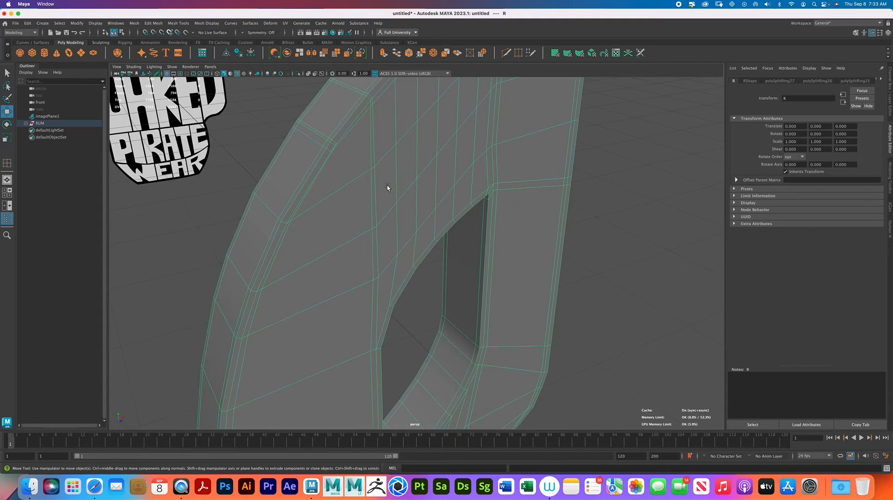
pyautogui.keyDown('alt'); pyautogui.moveTo(386, 185); pyautogui.dragTo(372, 183, button='right'); pyautogui.keyUp('alt')
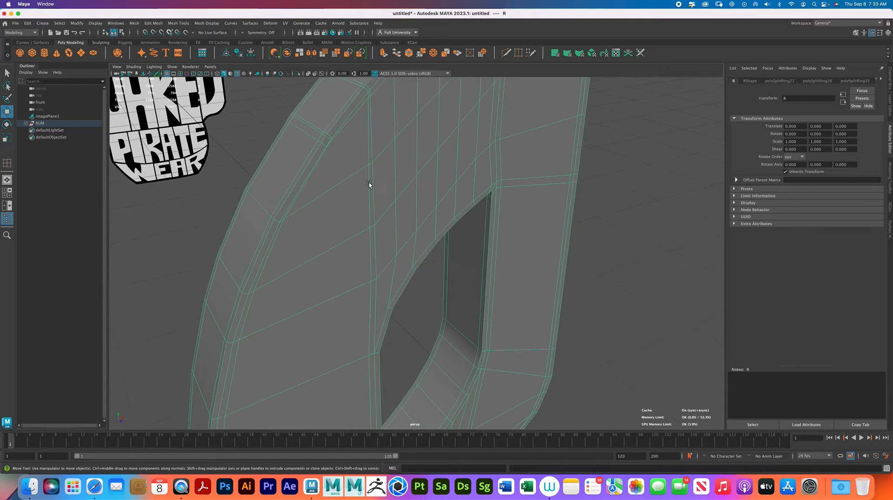
pyautogui.press('space')
pyautogui.press('space')
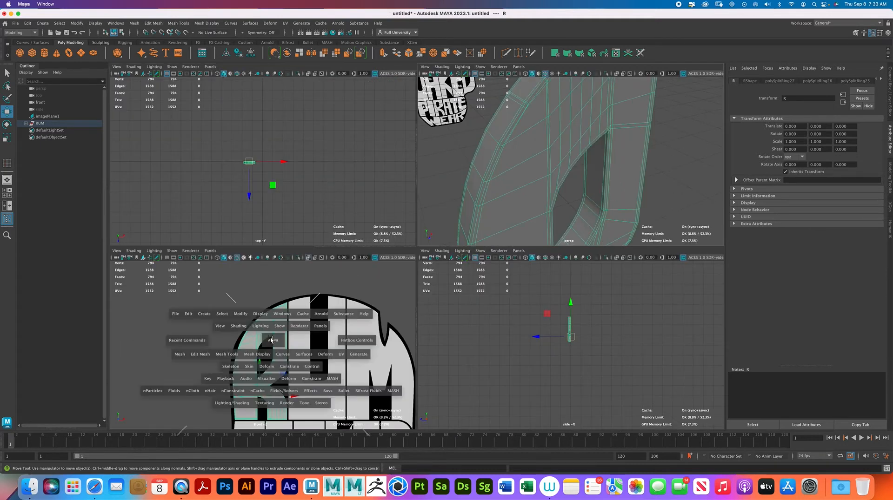
# Step: Reposition the clustered vertices on the R's upper-left outer curve along the logo's edge and check them with the smooth preview
pyautogui.keyDown('alt'); pyautogui.moveTo(378, 203); pyautogui.dragTo(616, 291, button='right'); pyautogui.keyUp('alt')
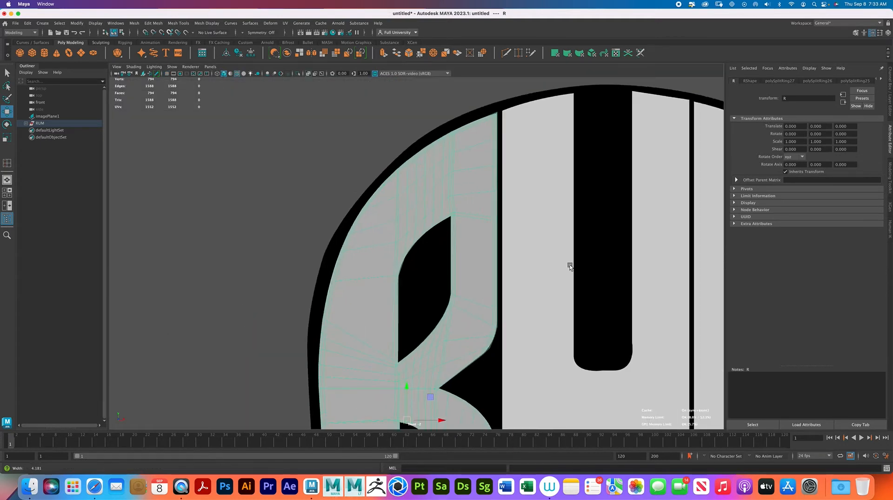
pyautogui.keyDown('alt'); pyautogui.moveTo(361, 200); pyautogui.dragTo(374, 307, button='middle'); pyautogui.keyUp('alt')
pyautogui.keyDown('alt'); pyautogui.moveTo(409, 274); pyautogui.dragTo(494, 272, button='right'); pyautogui.keyUp('alt')
pyautogui.keyDown('alt'); pyautogui.moveTo(393, 242); pyautogui.dragTo(651, 260, button='right'); pyautogui.keyUp('alt')
pyautogui.keyDown('alt'); pyautogui.moveTo(362, 226); pyautogui.dragTo(450, 225, button='right'); pyautogui.keyUp('alt')
pyautogui.keyDown('alt'); pyautogui.moveTo(276, 225); pyautogui.dragTo(393, 207, button='middle'); pyautogui.keyUp('alt')
pyautogui.keyDown('alt'); pyautogui.moveTo(393, 208); pyautogui.dragTo(525, 223, button='right'); pyautogui.keyUp('alt')
pyautogui.keyDown('alt'); pyautogui.moveTo(345, 235); pyautogui.dragTo(401, 234, button='right'); pyautogui.keyUp('alt')
pyautogui.keyDown('alt'); pyautogui.moveTo(341, 228); pyautogui.dragTo(423, 223, button='middle'); pyautogui.keyUp('alt')
pyautogui.moveTo(401, 222); pyautogui.dragTo(372, 230, button='right')
pyautogui.moveTo(368, 224); pyautogui.dragTo(385, 234)
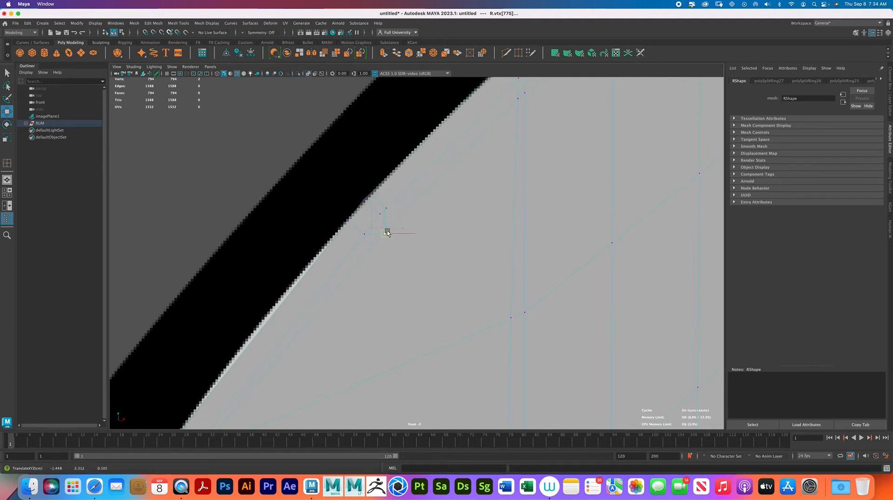
pyautogui.moveTo(360, 199); pyautogui.dragTo(375, 214)
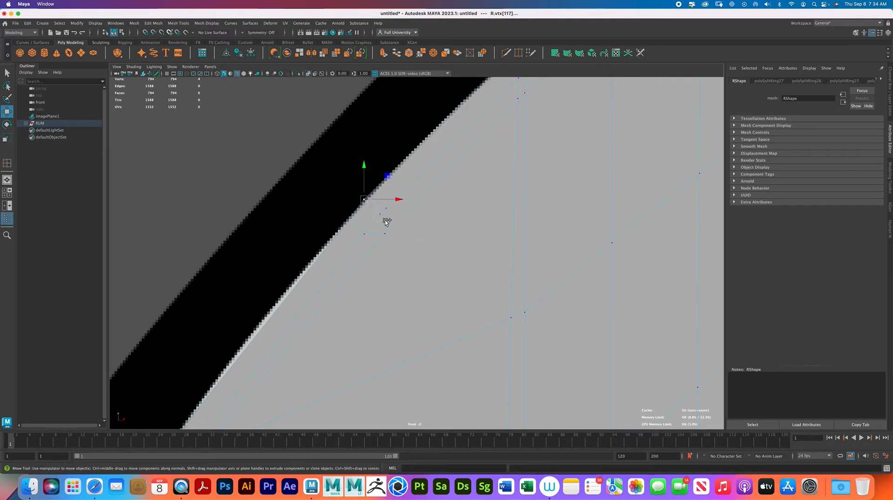
pyautogui.click(371, 209)
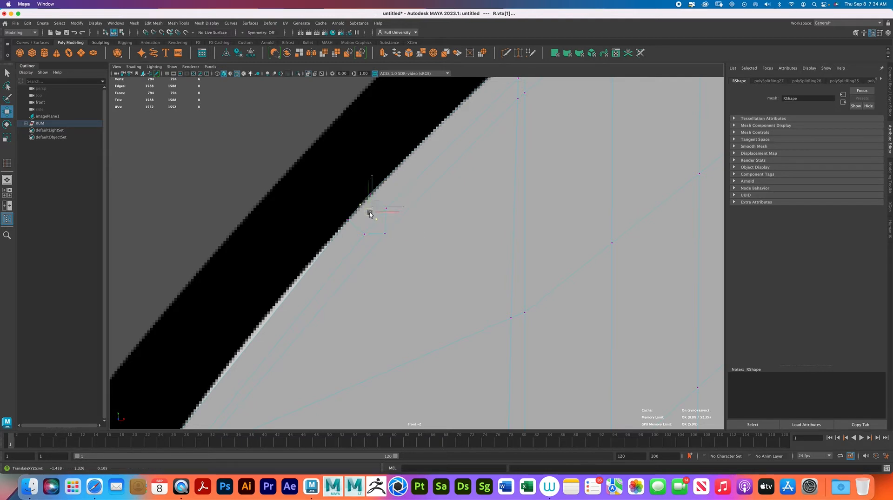
pyautogui.press('3')
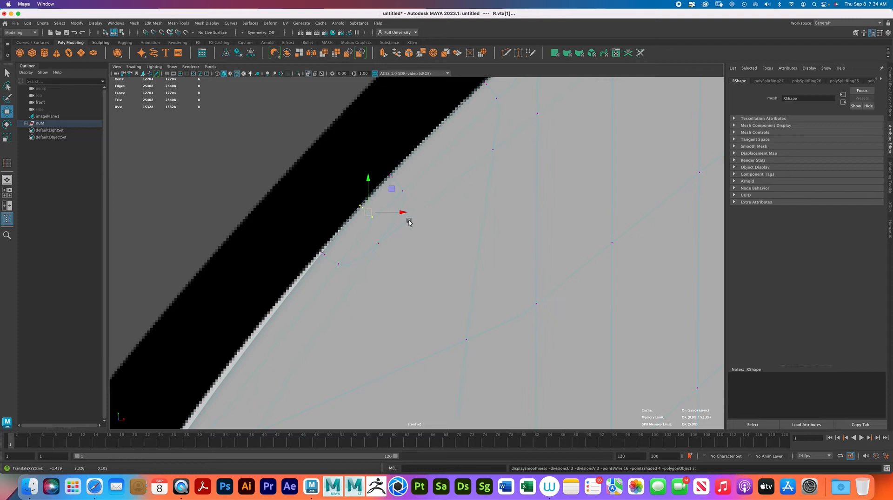
pyautogui.press('1')
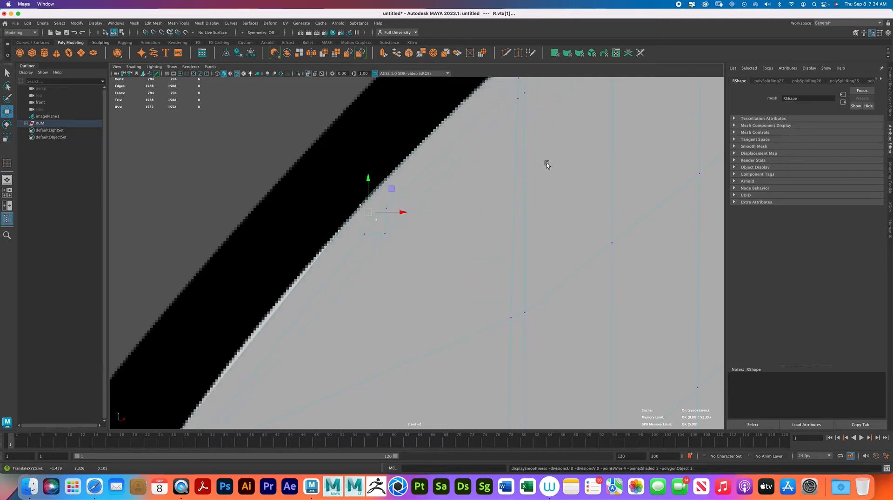
# Step: Raise the vertices at the R's upper-right corner to meet the logo's outline
pyautogui.keyDown('alt'); pyautogui.moveTo(546, 168); pyautogui.dragTo(485, 262, button='middle'); pyautogui.keyUp('alt')
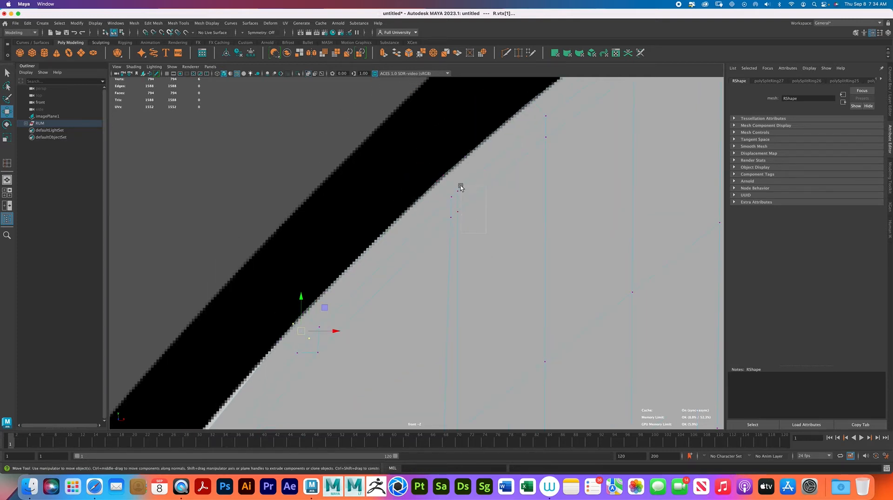
pyautogui.moveTo(456, 185)
pyautogui.mouseDown()
pyautogui.moveTo(450, 178)
pyautogui.moveTo(463, 186)
pyautogui.mouseUp()
pyautogui.keyDown('alt'); pyautogui.moveTo(522, 149); pyautogui.dragTo(342, 307, button='middle'); pyautogui.keyUp('alt')
pyautogui.keyDown('alt'); pyautogui.moveTo(553, 169); pyautogui.dragTo(484, 227, button='middle'); pyautogui.keyUp('alt')
pyautogui.keyDown('alt'); pyautogui.moveTo(514, 189); pyautogui.dragTo(424, 233, button='middle'); pyautogui.keyUp('alt')
pyautogui.keyDown('alt'); pyautogui.moveTo(554, 189); pyautogui.dragTo(448, 241, button='middle'); pyautogui.keyUp('alt')
pyautogui.keyDown('alt'); pyautogui.moveTo(641, 142); pyautogui.dragTo(365, 243, button='middle'); pyautogui.keyUp('alt')
pyautogui.keyDown('alt'); pyautogui.moveTo(566, 184); pyautogui.dragTo(422, 249, button='middle'); pyautogui.keyUp('alt')
pyautogui.moveTo(398, 136); pyautogui.dragTo(484, 255)
pyautogui.moveTo(447, 152); pyautogui.dragTo(444, 158)
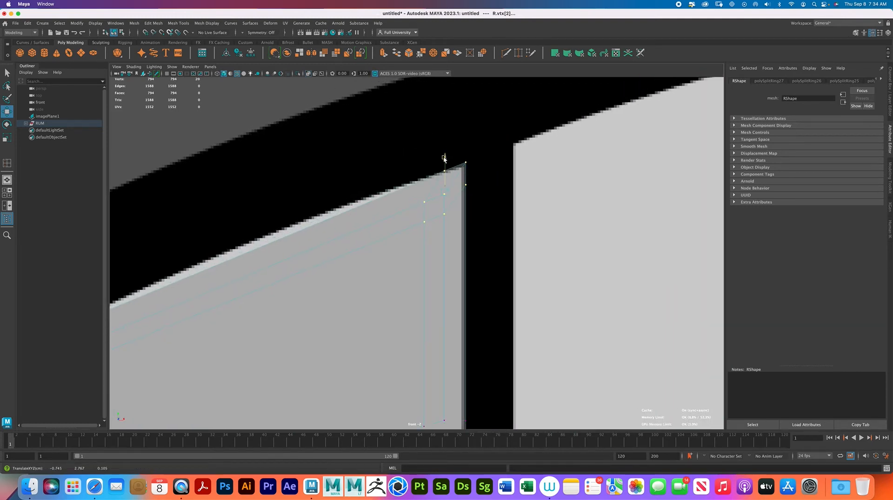
# Step: Move the inner vertex above the counter's upper-right corner up and to the right
pyautogui.keyDown('alt'); pyautogui.moveTo(465, 227); pyautogui.dragTo(459, 177, button='middle'); pyautogui.keyUp('alt')
pyautogui.keyDown('alt'); pyautogui.moveTo(582, 227); pyautogui.dragTo(367, 256, button='right'); pyautogui.keyUp('alt')
pyautogui.keyDown('alt'); pyautogui.moveTo(433, 254); pyautogui.dragTo(430, 189, button='middle'); pyautogui.keyUp('alt')
pyautogui.keyDown('alt'); pyautogui.moveTo(437, 205); pyautogui.dragTo(729, 289, button='right'); pyautogui.keyUp('alt')
pyautogui.keyDown('alt'); pyautogui.moveTo(289, 229); pyautogui.dragTo(582, 243, button='middle'); pyautogui.keyUp('alt')
pyautogui.keyDown('alt'); pyautogui.moveTo(627, 263); pyautogui.dragTo(670, 271, button='right'); pyautogui.keyUp('alt')
pyautogui.click(486, 211)
pyautogui.moveTo(485, 212); pyautogui.dragTo(505, 201)
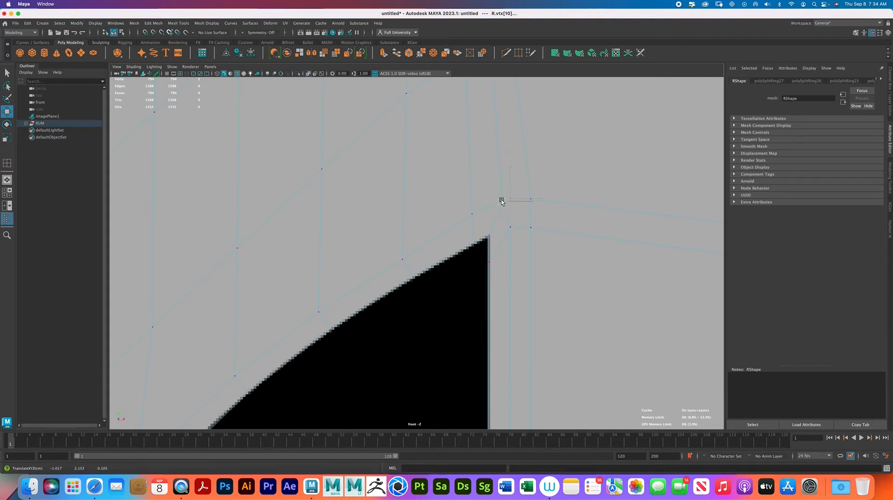
# Step: Nudge the inner vertex at the bowl's lower-right curve up and to the left, away from the outline
pyautogui.scroll(-6, 501, 200)
pyautogui.scroll(3, 610, 278)
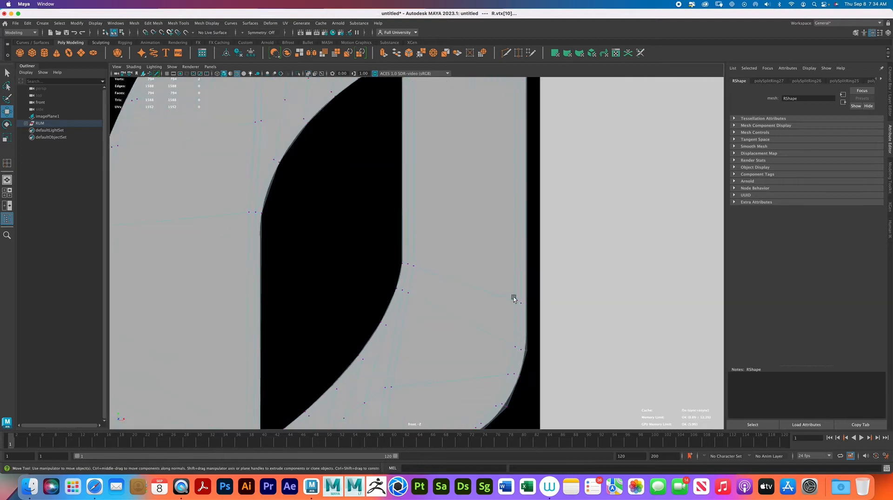
pyautogui.scroll(5, 556, 307)
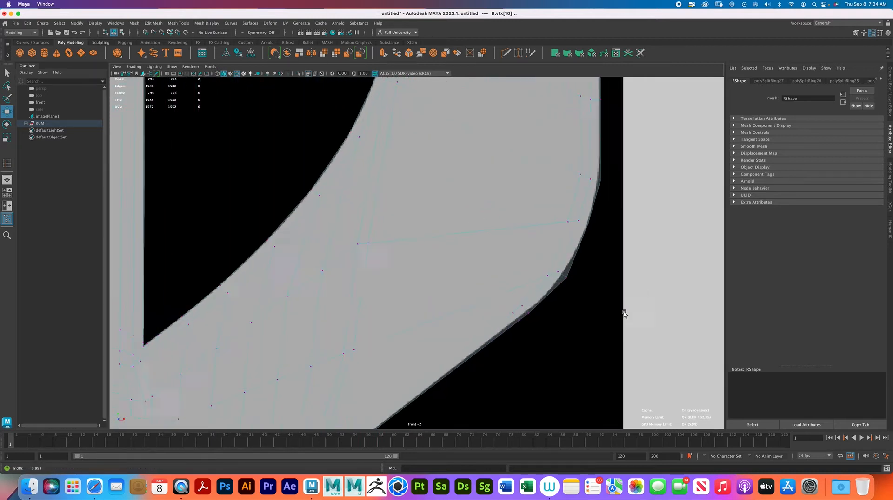
pyautogui.scroll(2, 623, 311)
pyautogui.click(583, 279)
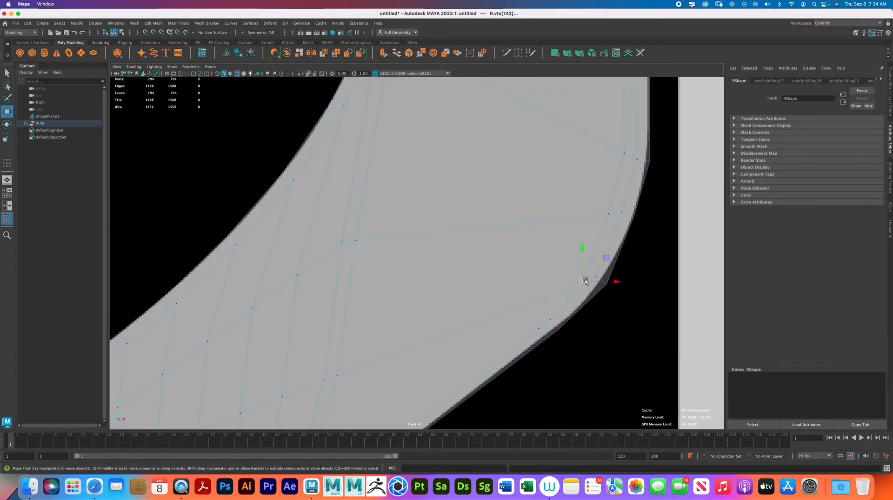
pyautogui.moveTo(580, 275); pyautogui.dragTo(579, 274)
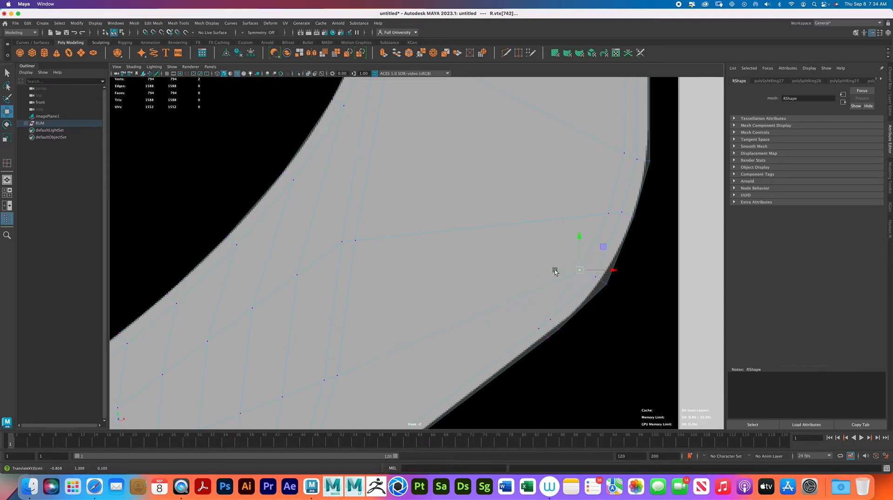
# Step: Adjust the outline vertices beside the tip of the notch between the R's bowl and right leg
pyautogui.scroll(5, 479, 195)
pyautogui.keyDown('alt'); pyautogui.moveTo(413, 283); pyautogui.dragTo(436, 228, button='middle'); pyautogui.keyUp('alt')
pyautogui.scroll(1, 479, 258)
pyautogui.moveTo(453, 254); pyautogui.dragTo(461, 250)
pyautogui.moveTo(461, 282)
pyautogui.mouseDown()
pyautogui.moveTo(444, 267)
pyautogui.moveTo(457, 274)
pyautogui.mouseUp()
# Step: Reposition the outline vertices around the counter's lower corner and raise the vertex row to its left
pyautogui.keyDown('alt'); pyautogui.moveTo(458, 270); pyautogui.dragTo(595, 246, button='middle'); pyautogui.keyUp('alt')
pyautogui.keyDown('alt'); pyautogui.moveTo(263, 249); pyautogui.dragTo(390, 308, button='middle'); pyautogui.keyUp('alt')
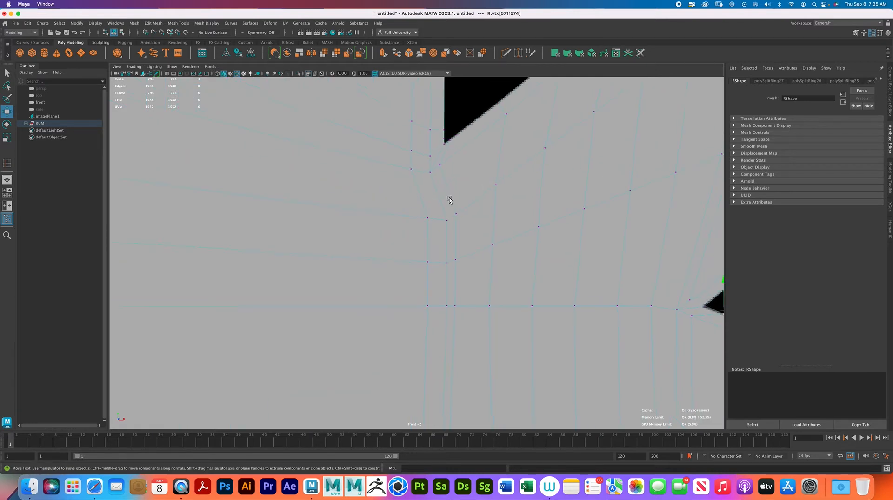
pyautogui.keyDown('alt'); pyautogui.moveTo(444, 166); pyautogui.dragTo(434, 261, button='middle'); pyautogui.keyUp('alt')
pyautogui.keyDown('alt'); pyautogui.moveTo(433, 261); pyautogui.dragTo(493, 227, button='right'); pyautogui.keyUp('alt')
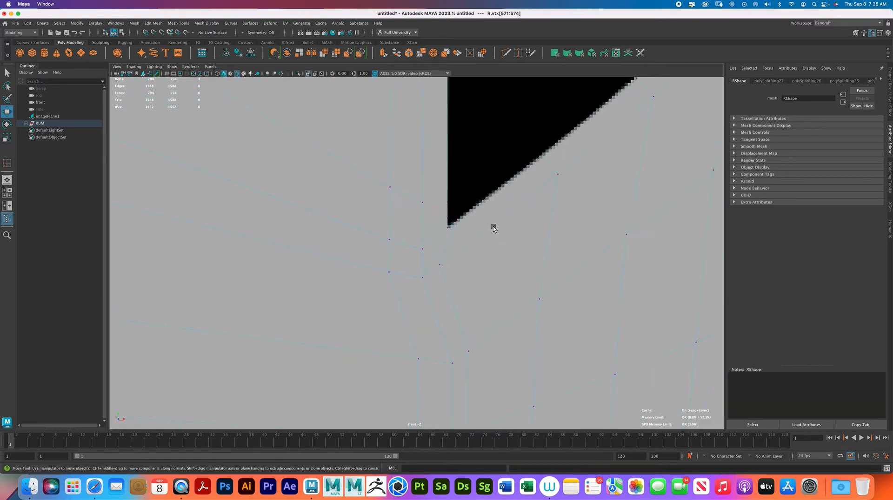
pyautogui.moveTo(460, 212); pyautogui.dragTo(460, 213)
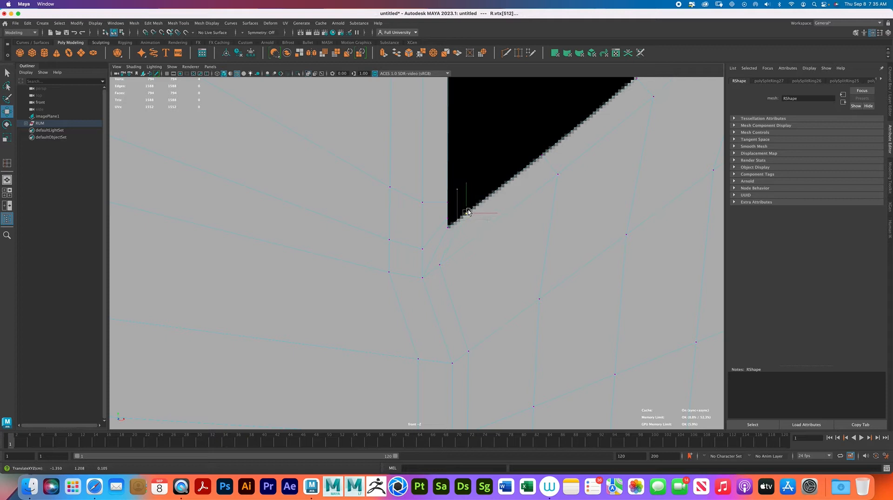
pyautogui.moveTo(374, 179); pyautogui.dragTo(457, 210)
pyautogui.moveTo(419, 162); pyautogui.dragTo(419, 151)
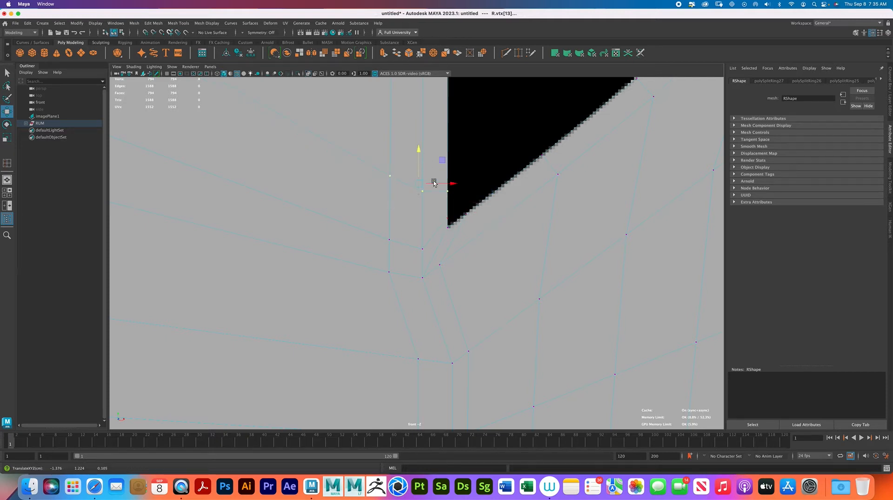
pyautogui.moveTo(452, 214); pyautogui.dragTo(453, 214)
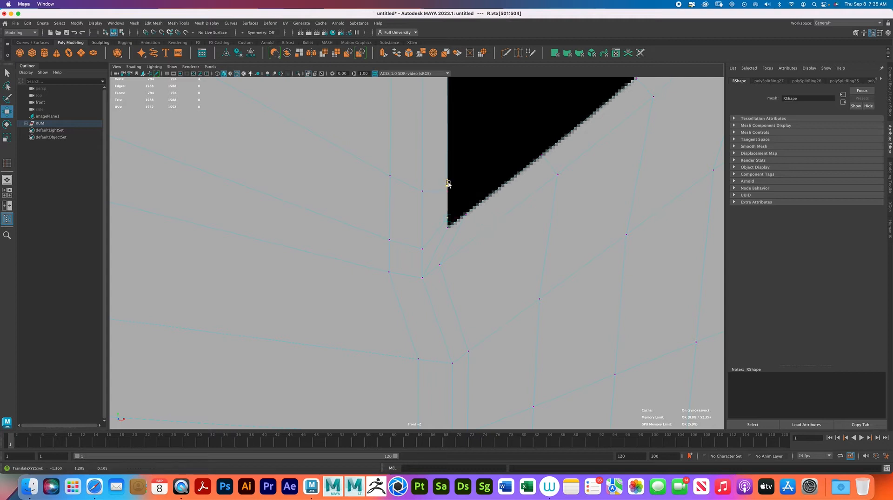
# Step: Raise the next vertex row left of the counter's lower corner and move the inner vertex directly below the corner
pyautogui.moveTo(426, 253); pyautogui.dragTo(425, 253)
pyautogui.moveTo(405, 214); pyautogui.dragTo(407, 198)
pyautogui.click(441, 264)
pyautogui.moveTo(442, 260); pyautogui.dragTo(455, 262)
pyautogui.scroll(-6, 460, 255)
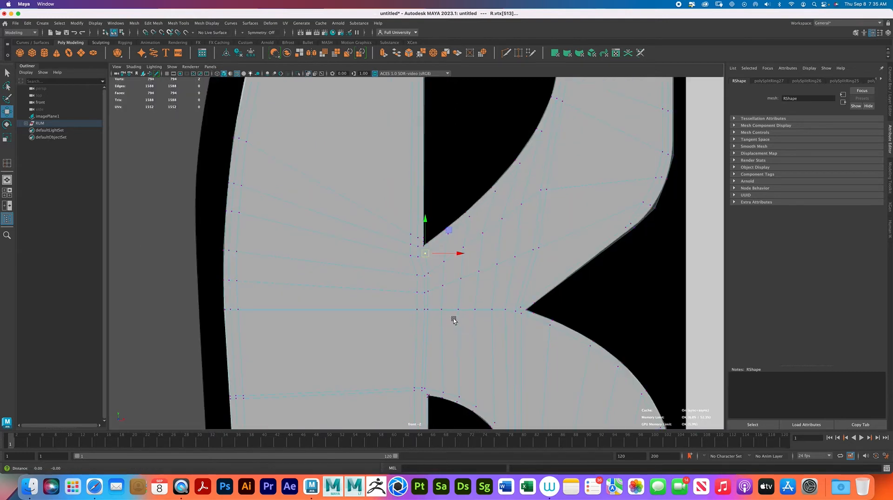
# Step: Spread the inner vertices beside the notch tip, moving the upper one up and to the right
pyautogui.keyDown('alt'); pyautogui.moveTo(454, 328); pyautogui.dragTo(452, 246, button='middle'); pyautogui.keyUp('alt')
pyautogui.scroll(2, 526, 280)
pyautogui.keyDown('alt'); pyautogui.moveTo(529, 234); pyautogui.dragTo(470, 241, button='middle'); pyautogui.keyUp('alt')
pyautogui.scroll(5, 558, 239)
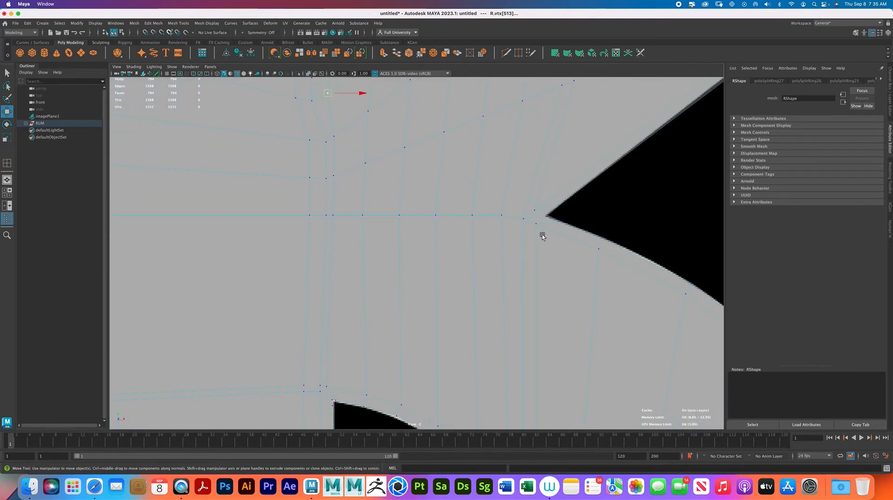
pyautogui.click(532, 219)
pyautogui.moveTo(533, 220); pyautogui.dragTo(544, 198)
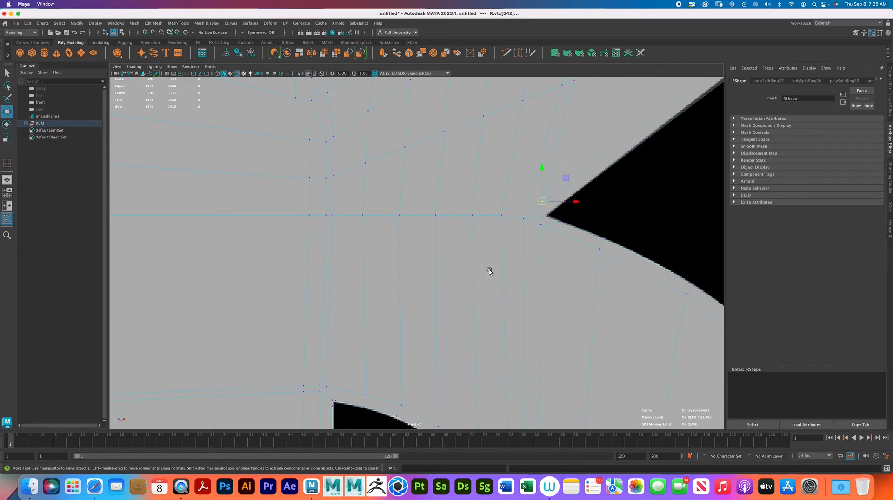
# Step: Reposition the inner vertices around the upper-left corner of the arch between the R's legs, leaving nothing selected
pyautogui.keyDown('alt'); pyautogui.moveTo(390, 321); pyautogui.dragTo(450, 231, button='middle'); pyautogui.keyUp('alt')
pyautogui.scroll(2, 451, 231)
pyautogui.click(382, 305)
pyautogui.moveTo(388, 302); pyautogui.dragTo(391, 304)
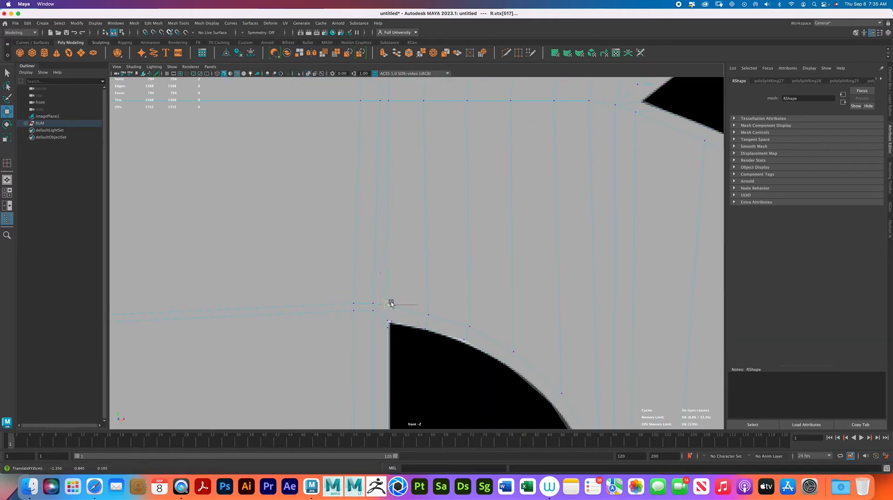
pyautogui.click(372, 316)
pyautogui.click(361, 294)
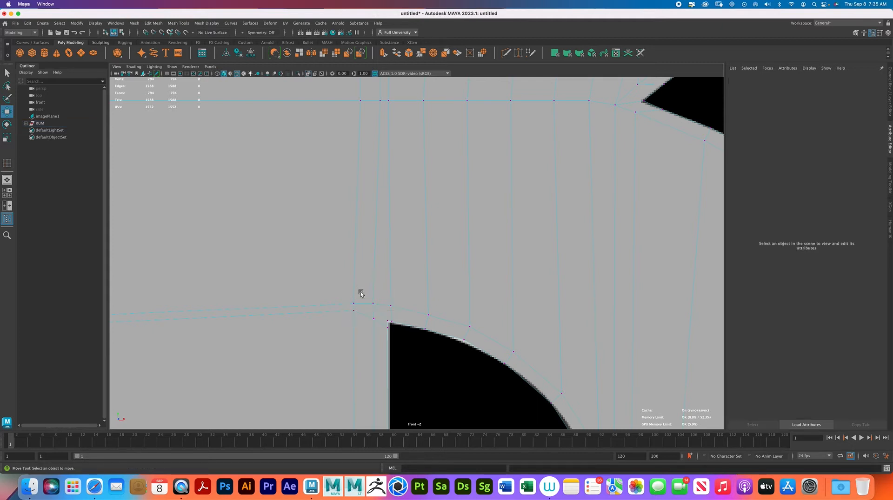
# Step: Examine the R's vertices and outline against the logo reference from the leg arch up past the counter
pyautogui.click(361, 320)
pyautogui.scroll(-10, 350, 287)
pyautogui.keyDown('alt'); pyautogui.moveTo(367, 299); pyautogui.dragTo(471, 209, button='middle'); pyautogui.keyUp('alt')
pyautogui.scroll(3, 572, 285)
pyautogui.keyDown('alt'); pyautogui.moveTo(550, 265); pyautogui.dragTo(420, 270, button='middle'); pyautogui.keyUp('alt')
pyautogui.keyDown('alt'); pyautogui.moveTo(530, 217); pyautogui.dragTo(516, 273, button='middle'); pyautogui.keyUp('alt')
pyautogui.keyDown('alt'); pyautogui.moveTo(453, 168); pyautogui.dragTo(464, 283, button='middle'); pyautogui.keyUp('alt')
pyautogui.keyDown('alt'); pyautogui.moveTo(365, 209); pyautogui.dragTo(354, 317, button='middle'); pyautogui.keyUp('alt')
pyautogui.keyDown('alt'); pyautogui.moveTo(377, 142); pyautogui.dragTo(330, 223, button='middle'); pyautogui.keyUp('alt')
pyautogui.keyDown('alt'); pyautogui.moveTo(373, 174); pyautogui.dragTo(311, 262, button='middle'); pyautogui.keyUp('alt')
# Step: Smooth the R mesh with 1 division in the perspective view and return it to object mode, deselected
pyautogui.moveTo(352, 203); pyautogui.dragTo(364, 193, button='right')
pyautogui.press('space')
pyautogui.press('space')
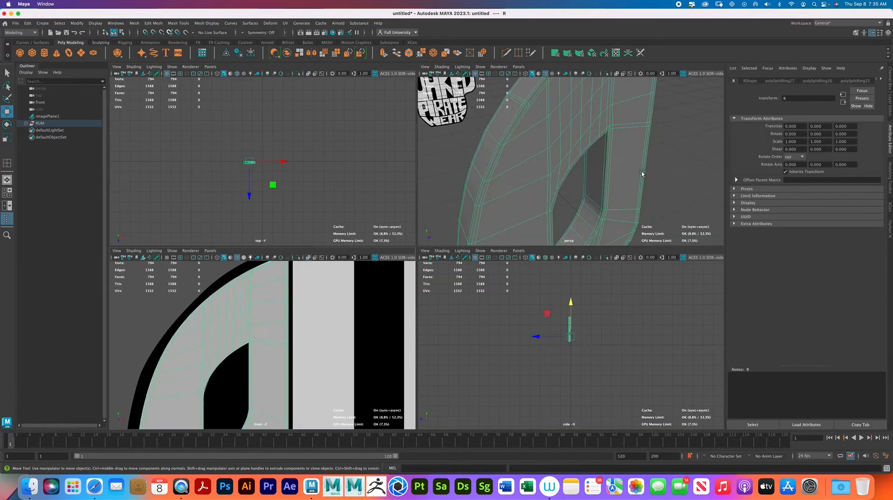
pyautogui.click(656, 166)
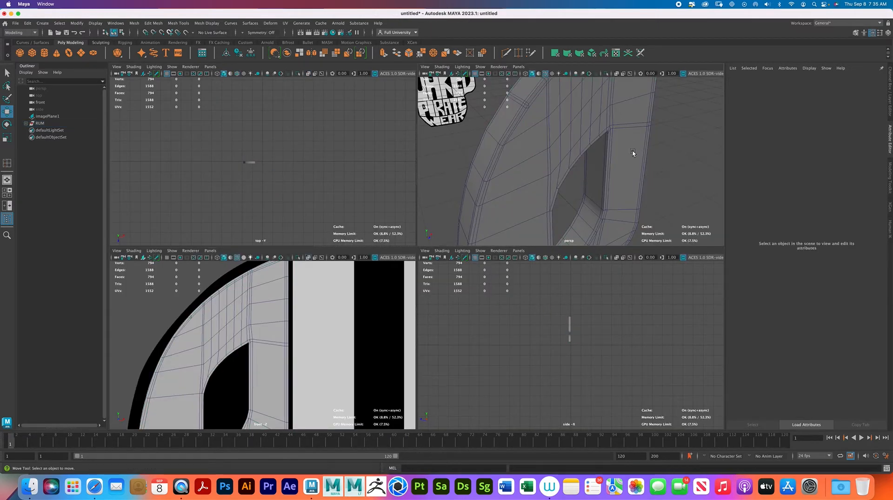
pyautogui.press('space')
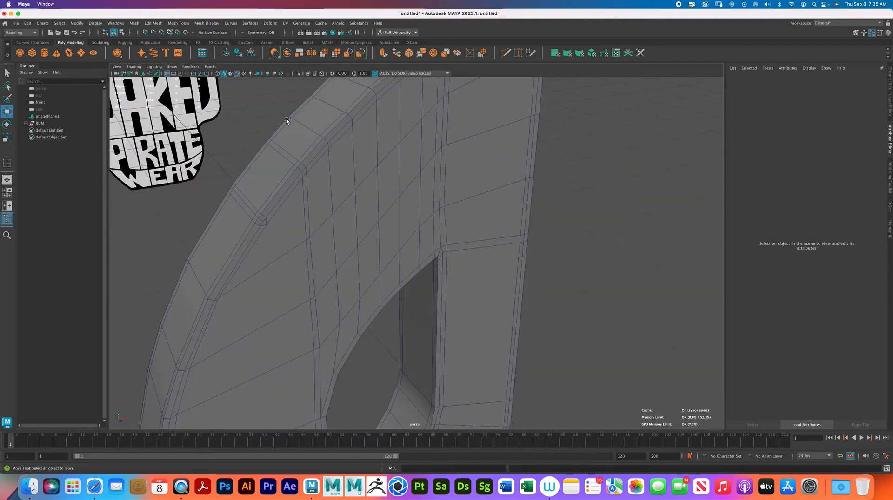
pyautogui.click(297, 125)
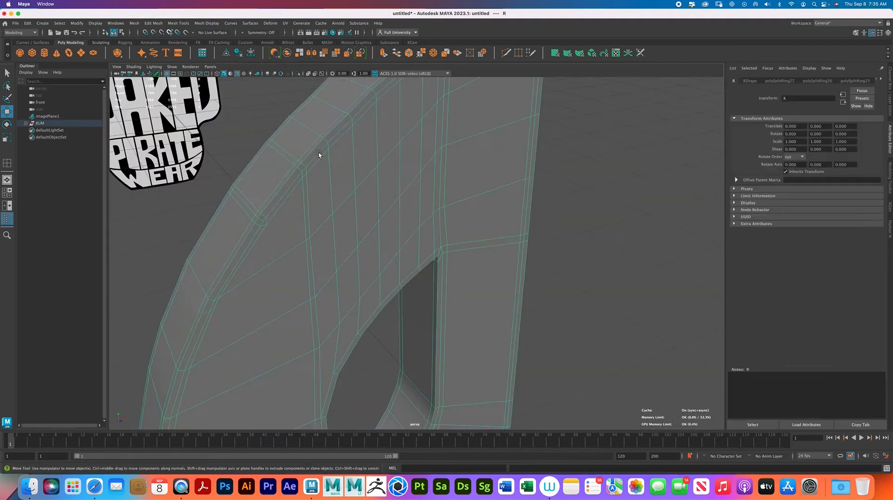
pyautogui.click(137, 24)
pyautogui.click(161, 101)
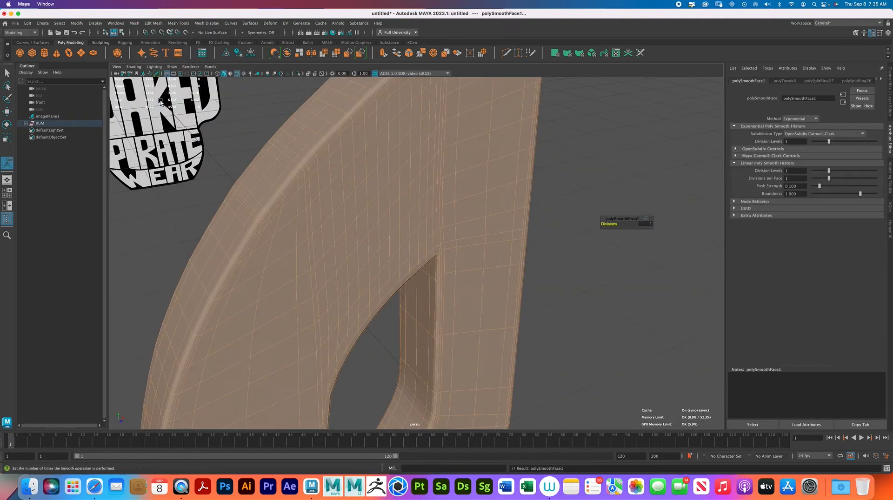
pyautogui.moveTo(315, 236); pyautogui.dragTo(351, 226, button='right')
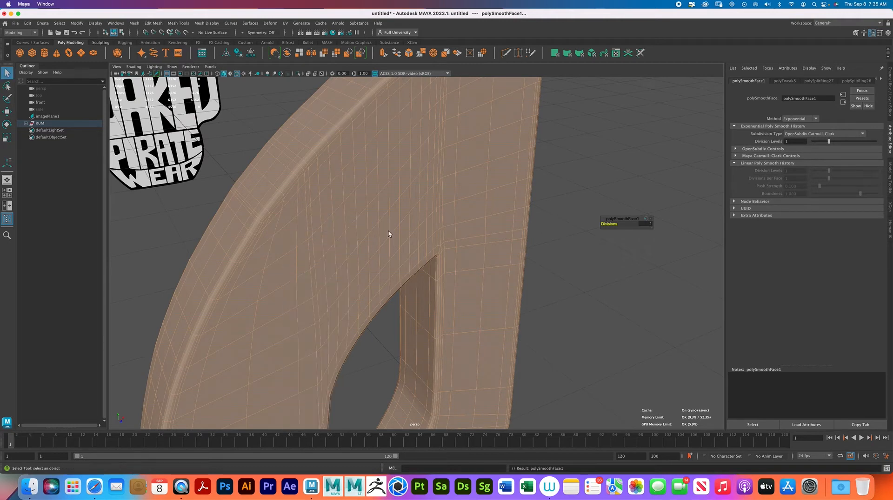
pyautogui.click(551, 259)
# Step: Examine the smoothed R's edge flow around the counter, the notch, the leg arch and the stem
pyautogui.keyDown('alt'); pyautogui.moveTo(502, 270); pyautogui.dragTo(484, 256); pyautogui.keyUp('alt')
pyautogui.keyDown('alt'); pyautogui.moveTo(416, 263); pyautogui.dragTo(445, 151, button='middle'); pyautogui.keyUp('alt')
pyautogui.scroll(3, 321, 331)
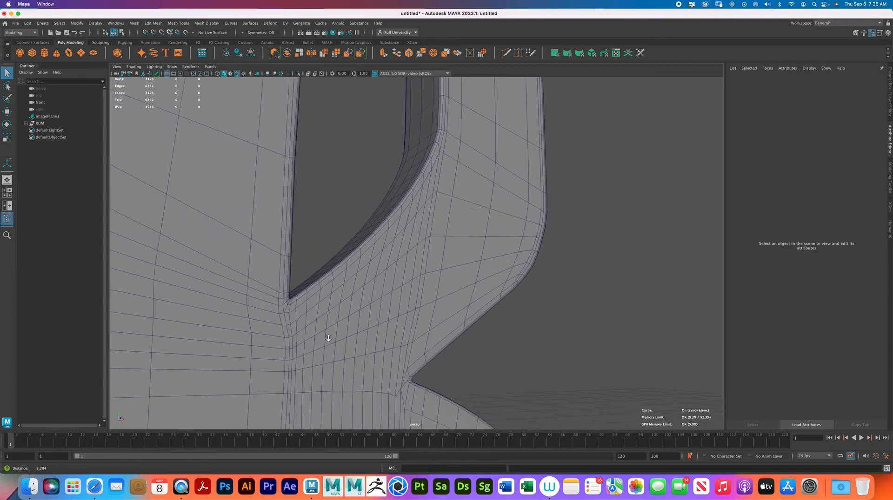
pyautogui.keyDown('alt'); pyautogui.moveTo(286, 315); pyautogui.dragTo(421, 232, button='middle'); pyautogui.keyUp('alt')
pyautogui.scroll(4, 353, 297)
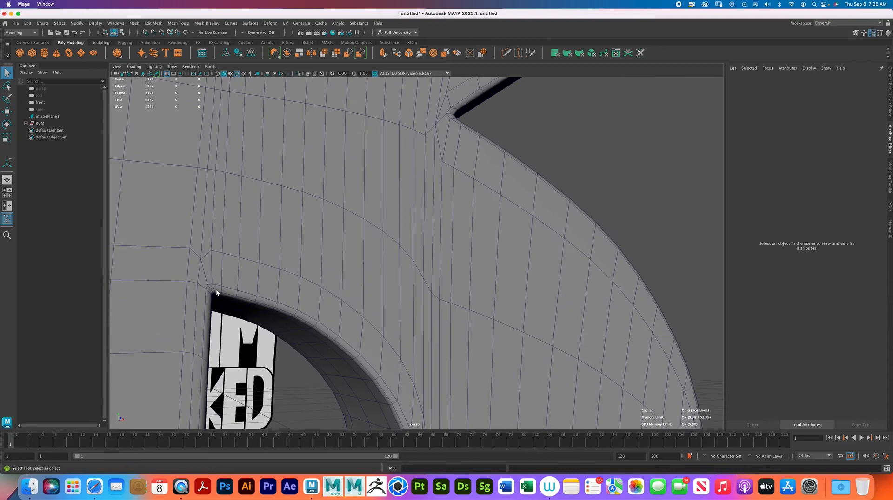
pyautogui.keyDown('alt'); pyautogui.moveTo(354, 304); pyautogui.dragTo(359, 197, button='middle'); pyautogui.keyUp('alt')
pyautogui.scroll(-4, 375, 234)
pyautogui.keyDown('alt'); pyautogui.moveTo(421, 302); pyautogui.dragTo(530, 313, button='middle'); pyautogui.keyUp('alt')
pyautogui.keyDown('alt'); pyautogui.moveTo(307, 262); pyautogui.dragTo(367, 322, button='middle'); pyautogui.keyUp('alt')
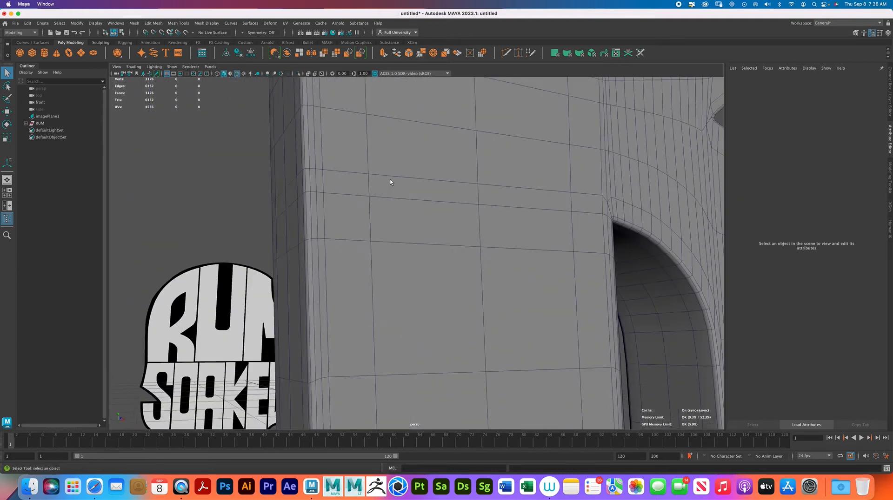
pyautogui.keyDown('alt'); pyautogui.moveTo(388, 182); pyautogui.dragTo(352, 247, button='middle'); pyautogui.keyUp('alt')
# Step: Undo the smoothing of the R mesh
pyautogui.click(352, 247)
pyautogui.press('super+z')
pyautogui.press('super+z')
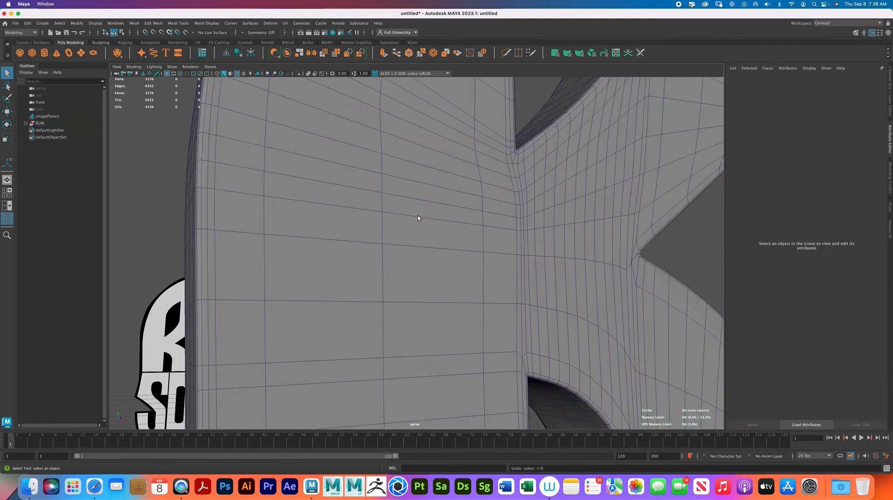
pyautogui.hotkey('ctrl', 'z')
pyautogui.hotkey('ctrl', 'z')
pyautogui.hotkey('ctrl', 'z')
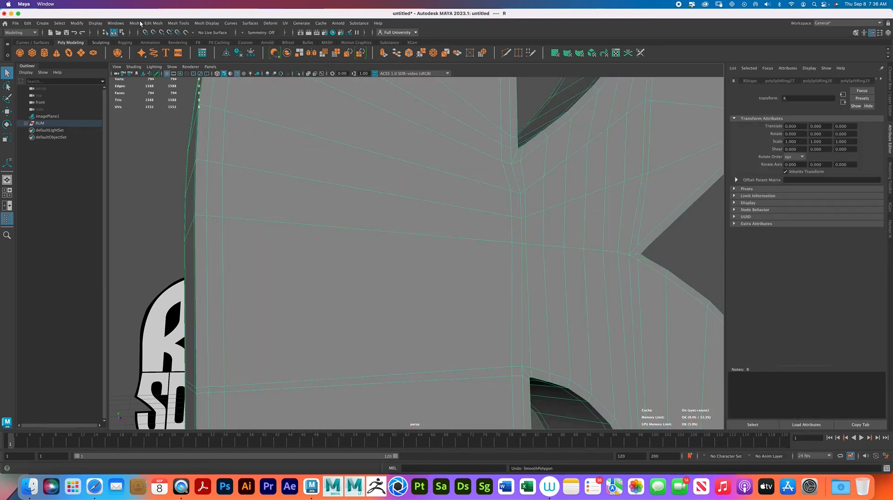
# Step: Smooth the R mesh again with 2 divisions, then return it to object mode and deselect it
pyautogui.click(140, 23)
pyautogui.click(181, 105)
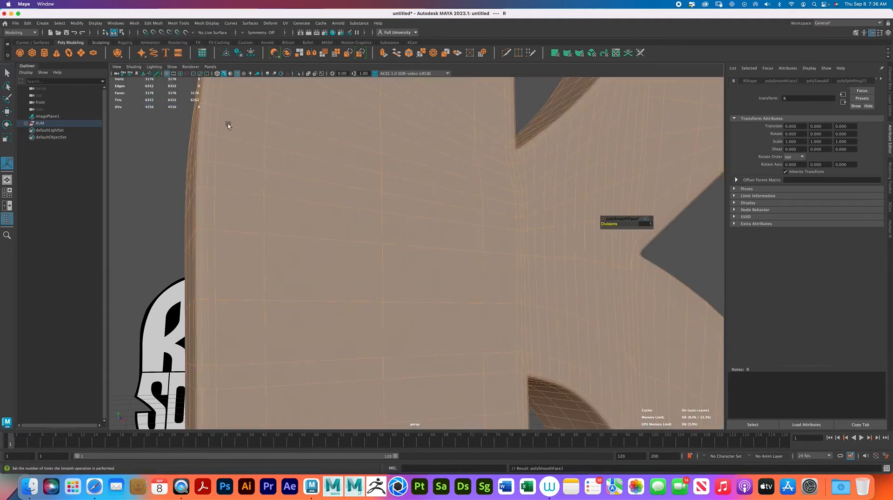
pyautogui.moveTo(606, 224); pyautogui.dragTo(617, 224)
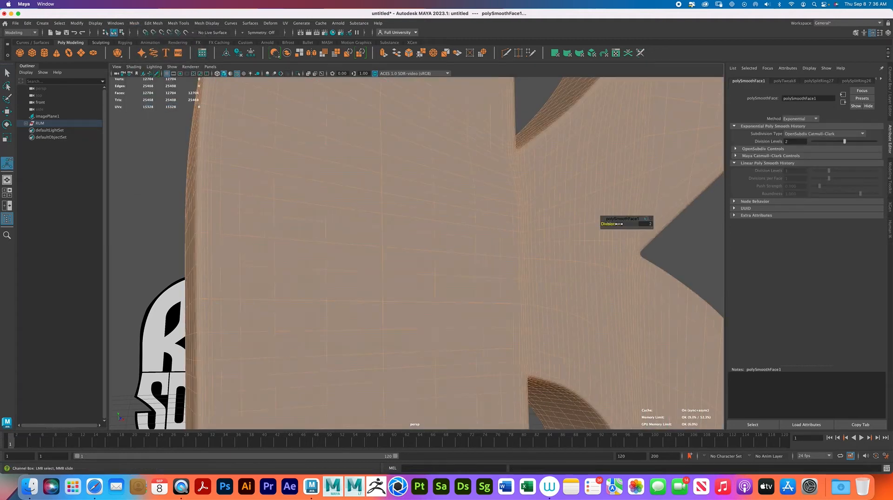
pyautogui.rightClick(456, 255)
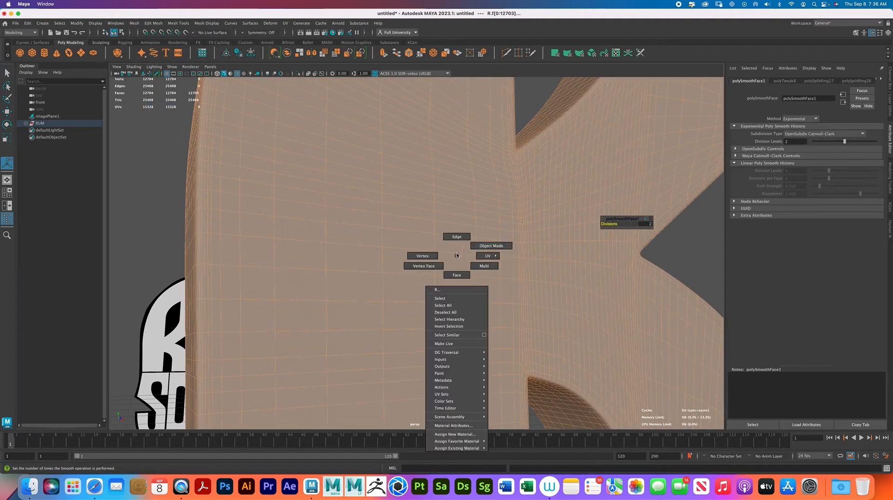
pyautogui.click(480, 245)
pyautogui.click(666, 257)
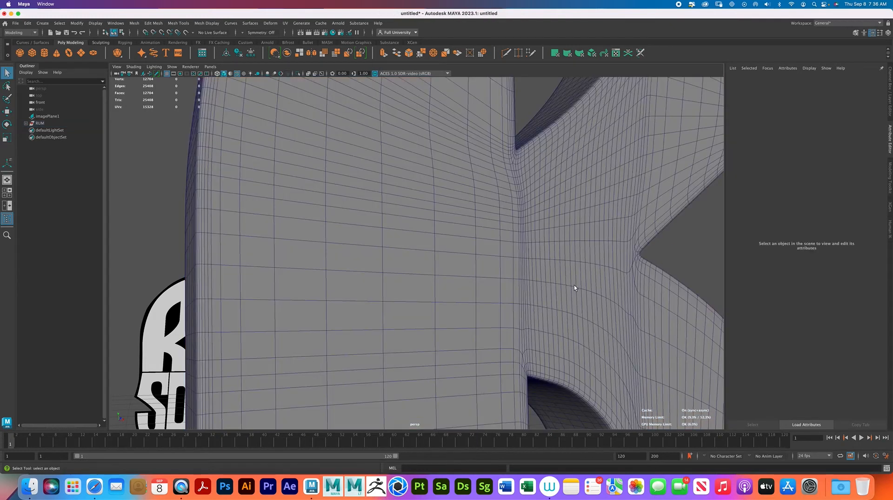
# Step: Turn off the wireframe overlay on the shaded perspective view and inspect the smoothed R
pyautogui.scroll(5, 575, 285)
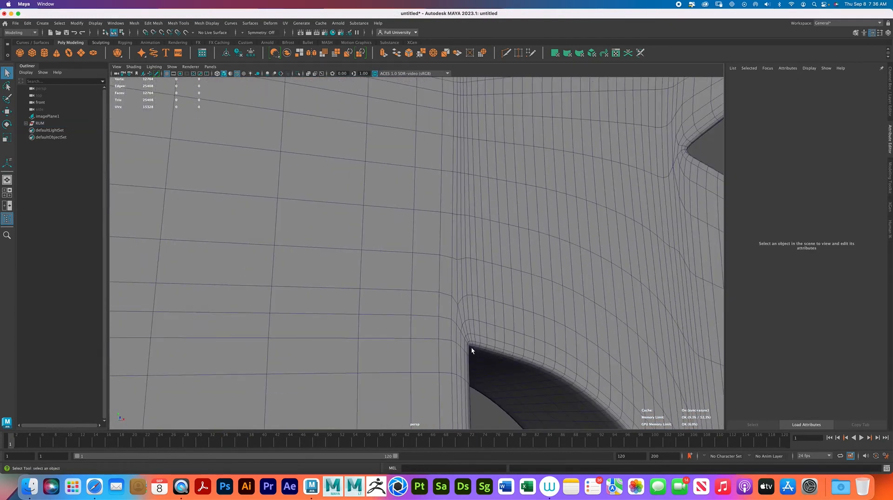
pyautogui.keyDown('alt'); pyautogui.moveTo(470, 347); pyautogui.dragTo(510, 255); pyautogui.keyUp('alt')
pyautogui.scroll(-2, 426, 283)
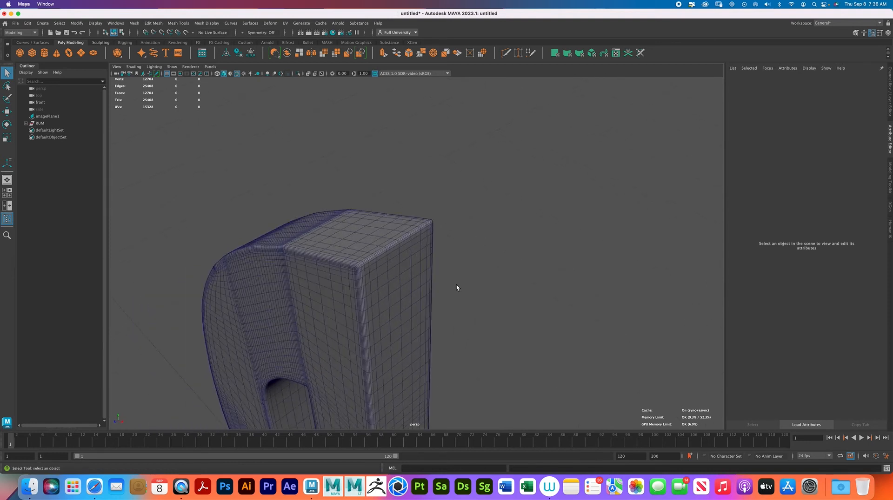
pyautogui.click(133, 66)
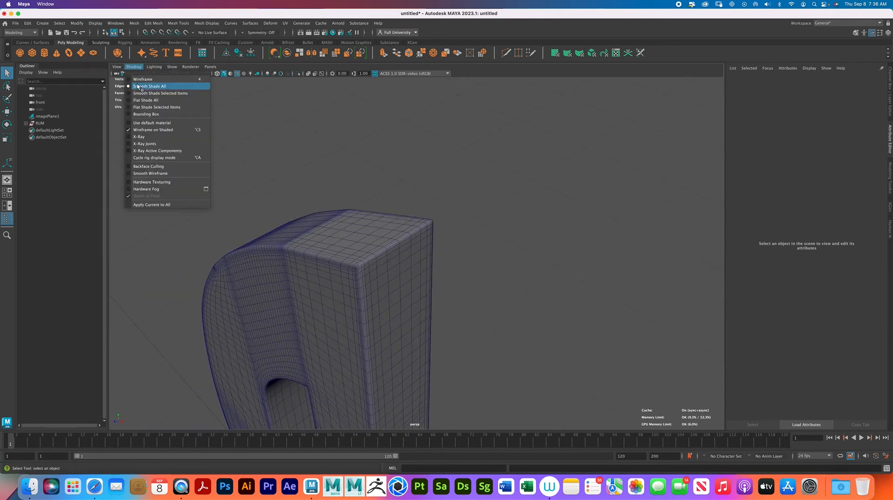
pyautogui.click(186, 123)
pyautogui.keyDown('alt'); pyautogui.moveTo(458, 284); pyautogui.dragTo(417, 279); pyautogui.keyUp('alt')
# Step: Undo the increase to 2 smoothing divisions on the R and leave nothing selected
pyautogui.click(411, 250)
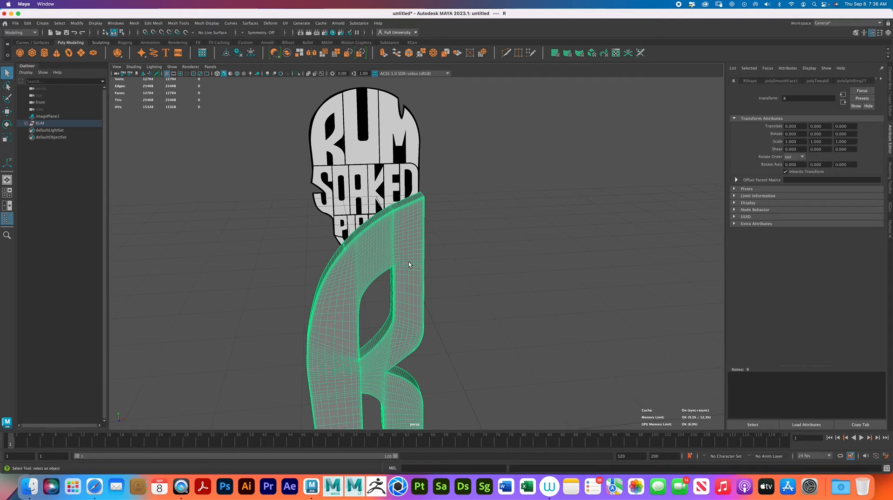
pyautogui.hotkey('ctrl', 'z')
pyautogui.hotkey('ctrl', 'z')
pyautogui.hotkey('ctrl', 'z')
pyautogui.hotkey('ctrl', 'z')
pyautogui.click(470, 235)
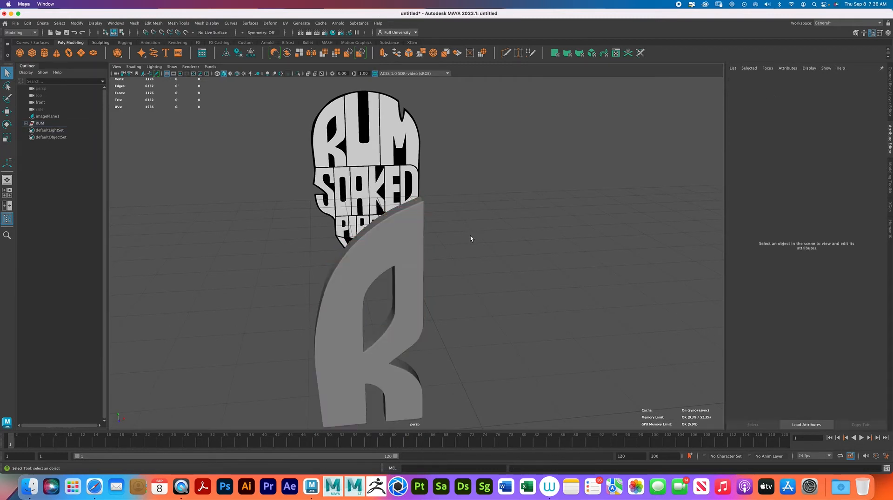
# Step: Move the R's vertex column beside its top tip in the front view to fit the reference outline
pyautogui.rightClick(417, 249)
pyautogui.keyDown('alt'); pyautogui.moveTo(425, 250); pyautogui.dragTo(407, 254); pyautogui.keyUp('alt')
pyautogui.click(404, 252)
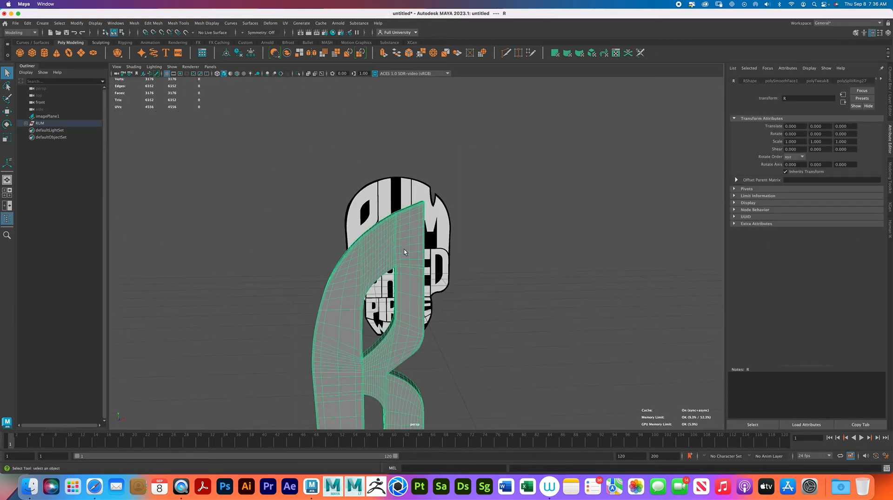
pyautogui.press('space')
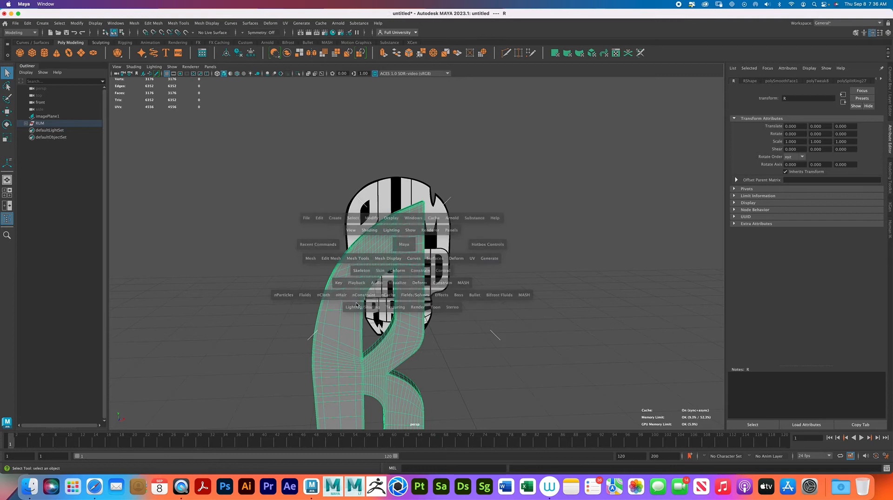
pyautogui.keyDown('alt'); pyautogui.moveTo(258, 295); pyautogui.dragTo(267, 359, button='middle'); pyautogui.keyUp('alt')
pyautogui.keyDown('alt'); pyautogui.moveTo(243, 372); pyautogui.dragTo(391, 371, button='right'); pyautogui.keyUp('alt')
pyautogui.keyDown('alt'); pyautogui.moveTo(239, 347); pyautogui.dragTo(299, 370, button='right'); pyautogui.keyUp('alt')
pyautogui.keyDown('alt'); pyautogui.moveTo(239, 320); pyautogui.dragTo(335, 315, button='right'); pyautogui.keyUp('alt')
pyautogui.keyDown('alt'); pyautogui.moveTo(335, 315); pyautogui.dragTo(287, 339, button='middle'); pyautogui.keyUp('alt')
pyautogui.moveTo(277, 340); pyautogui.dragTo(313, 306, button='right')
pyautogui.moveTo(330, 331); pyautogui.dragTo(330, 332)
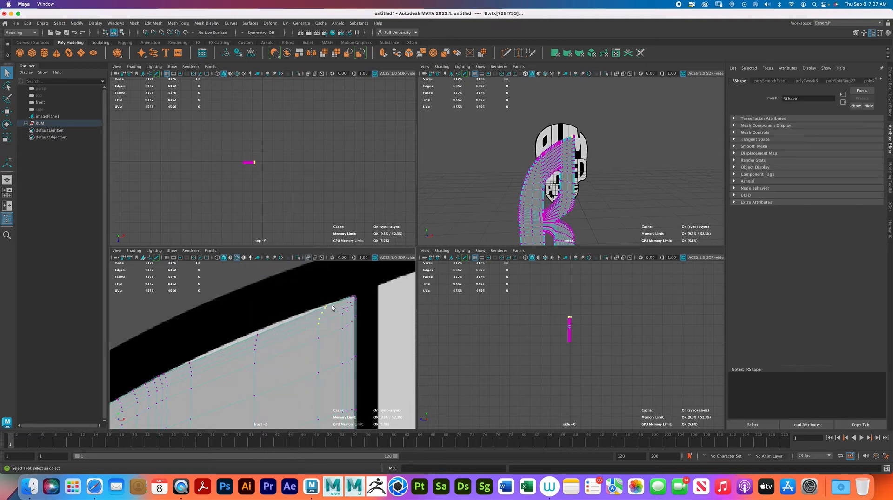
pyautogui.press('w')
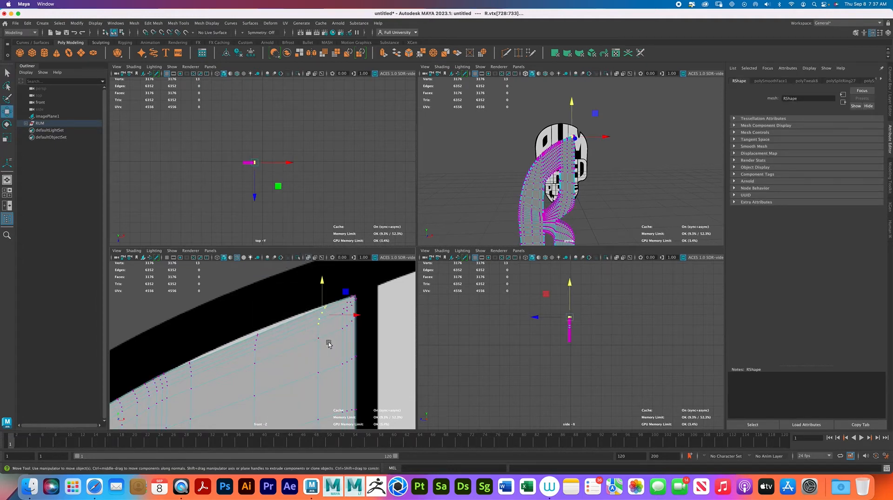
pyautogui.moveTo(307, 298); pyautogui.dragTo(330, 316)
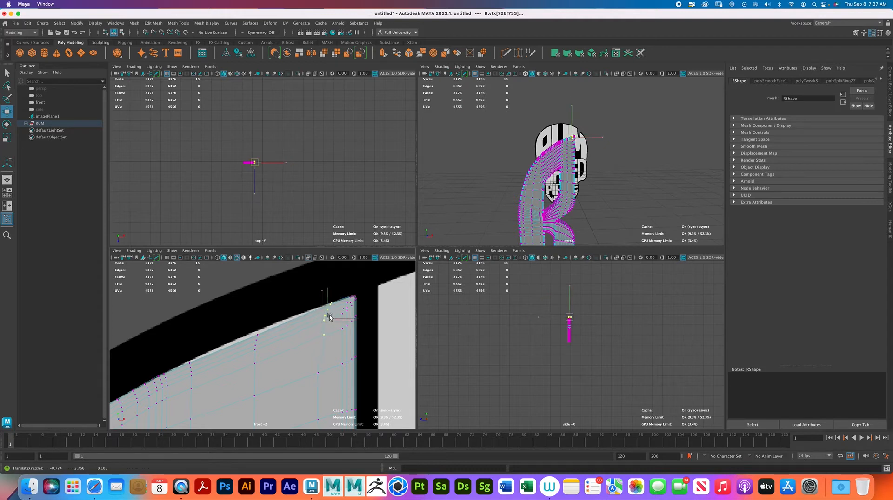
pyautogui.moveTo(303, 368); pyautogui.dragTo(347, 372)
# Step: Move the next vertex columns down the R's outer curve up and to the right, along the reference edge
pyautogui.moveTo(233, 321); pyautogui.dragTo(283, 404)
pyautogui.moveTo(257, 365); pyautogui.dragTo(278, 353)
pyautogui.keyDown('alt'); pyautogui.moveTo(278, 354); pyautogui.dragTo(385, 269, button='middle'); pyautogui.keyUp('alt')
pyautogui.keyDown('alt'); pyautogui.moveTo(322, 330); pyautogui.dragTo(327, 366, button='middle'); pyautogui.keyUp('alt')
pyautogui.moveTo(290, 305); pyautogui.dragTo(290, 306)
pyautogui.moveTo(303, 343); pyautogui.dragTo(327, 330)
pyautogui.keyDown('alt'); pyautogui.moveTo(287, 327); pyautogui.dragTo(320, 358, button='right'); pyautogui.keyUp('alt')
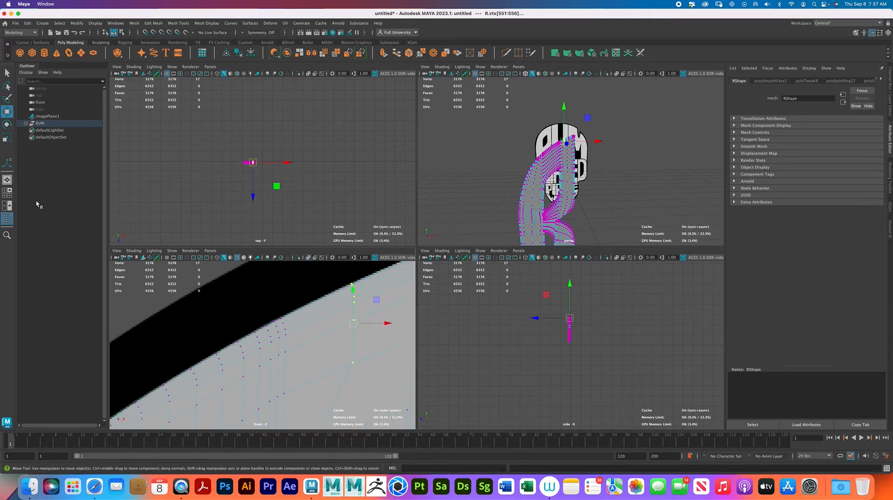
pyautogui.click(7, 98)
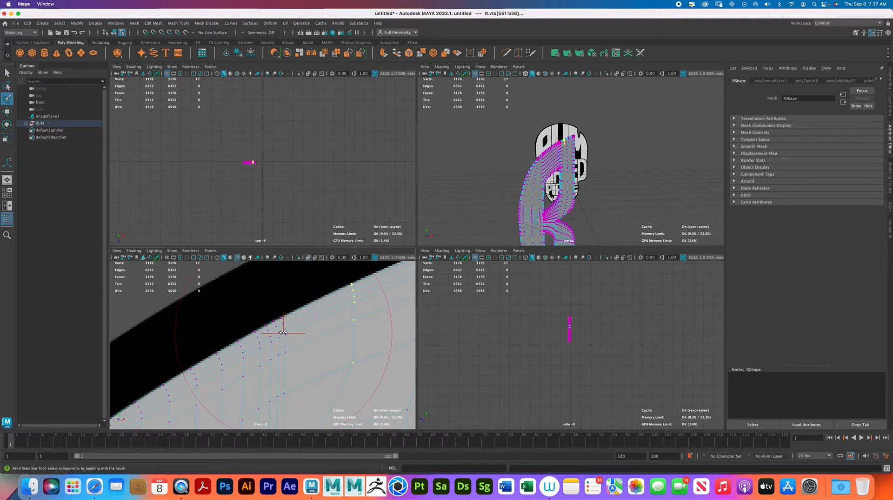
pyautogui.rightClick(283, 266)
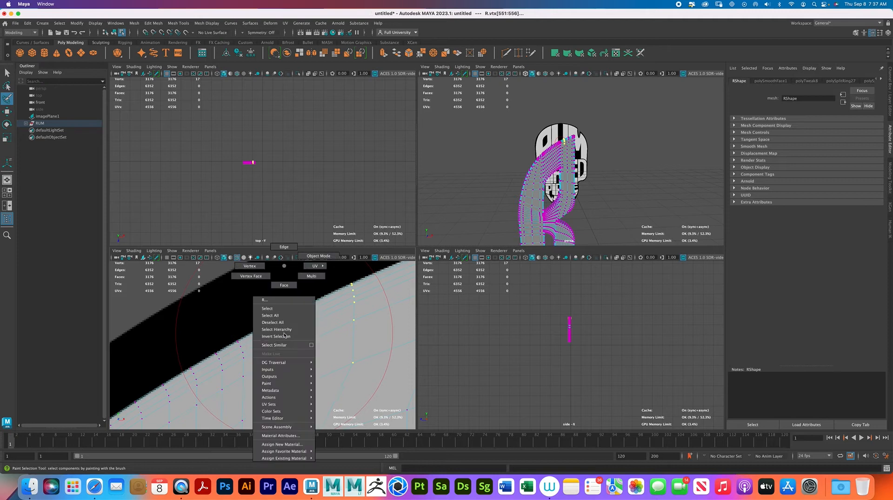
pyautogui.press('b')
pyautogui.moveTo(312, 321); pyautogui.dragTo(301, 318)
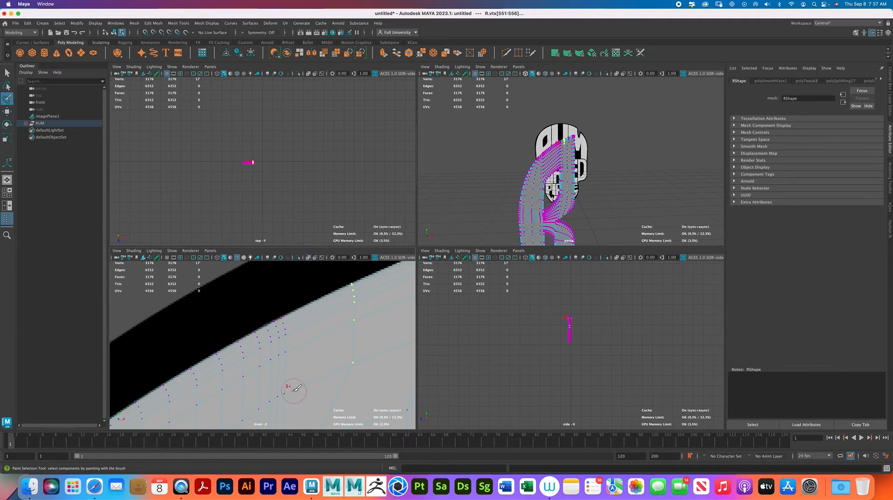
# Step: Lasso the next two vertex columns along the outer curve one after the other and shift each toward the R's top tip
pyautogui.click(7, 86)
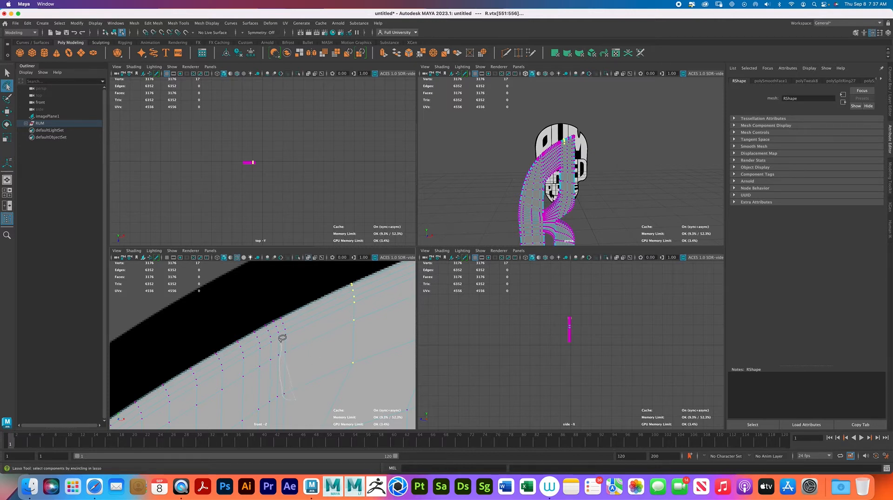
pyautogui.moveTo(321, 360); pyautogui.dragTo(299, 347)
pyautogui.press('w')
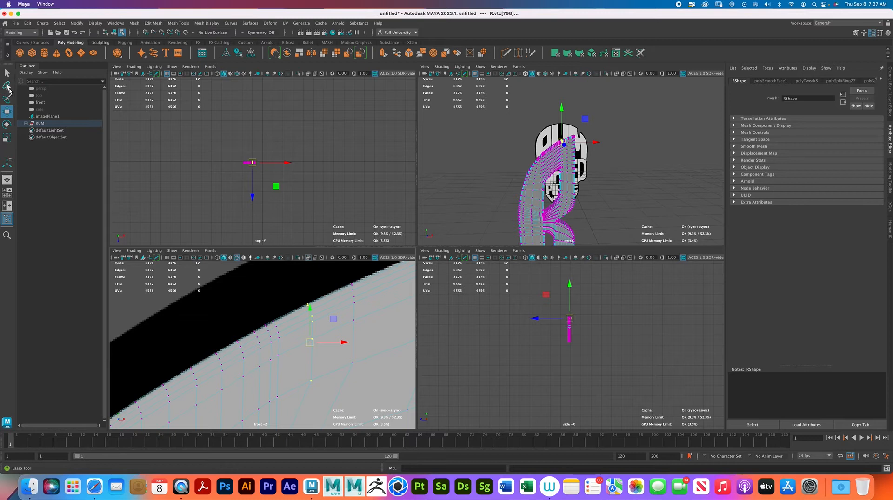
pyautogui.click(6, 85)
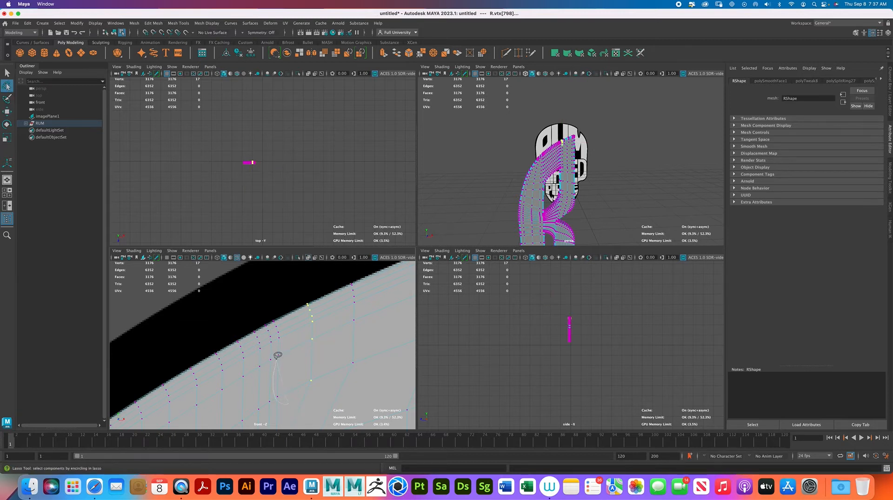
pyautogui.moveTo(294, 382); pyautogui.dragTo(290, 384)
pyautogui.press('w')
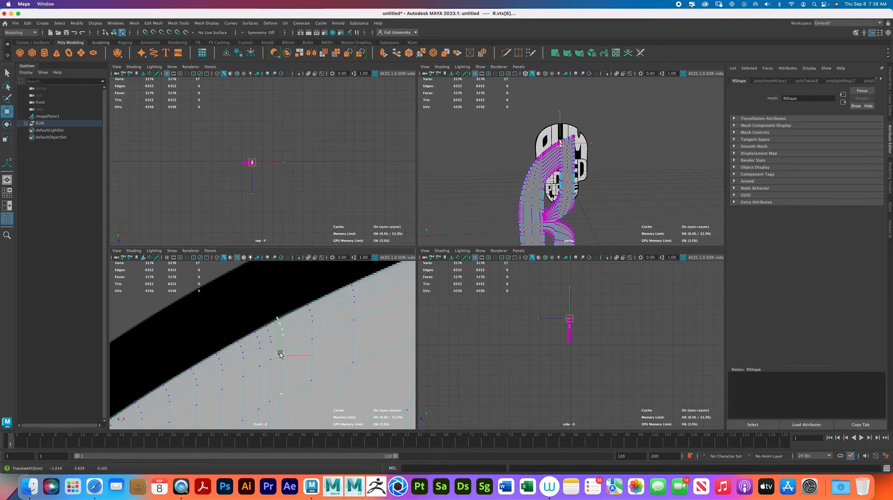
pyautogui.moveTo(285, 355); pyautogui.dragTo(288, 352)
# Step: Return the R to object mode, deselect it and examine its smoothed shape from several angles in the enlarged perspective view
pyautogui.keyDown('alt'); pyautogui.moveTo(574, 148); pyautogui.dragTo(570, 161); pyautogui.keyUp('alt')
pyautogui.moveTo(547, 163); pyautogui.dragTo(589, 147, button='right')
pyautogui.click(613, 153)
pyautogui.keyDown('alt'); pyautogui.moveTo(546, 176); pyautogui.dragTo(579, 199); pyautogui.keyUp('alt')
pyautogui.press('space')
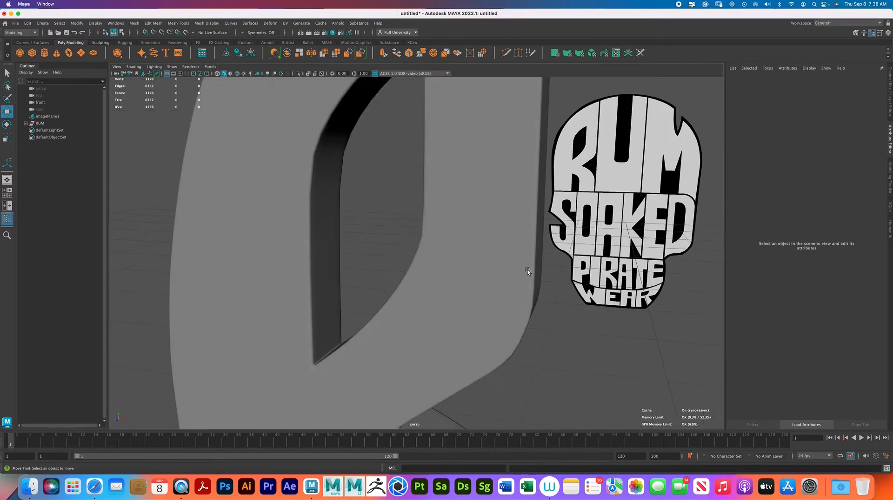
pyautogui.keyDown('alt'); pyautogui.moveTo(531, 330); pyautogui.dragTo(444, 180); pyautogui.keyUp('alt')
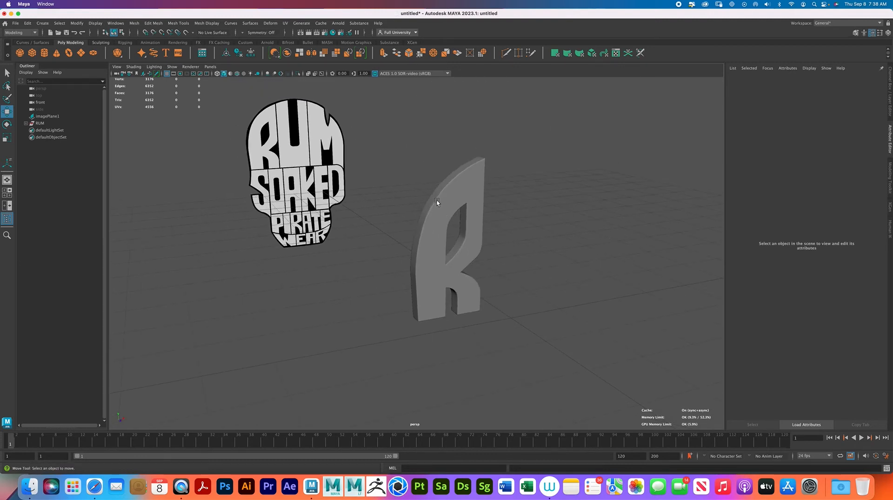
# Step: Select the R letter, look through its construction history nodes, and delete its history by type
pyautogui.click(436, 201)
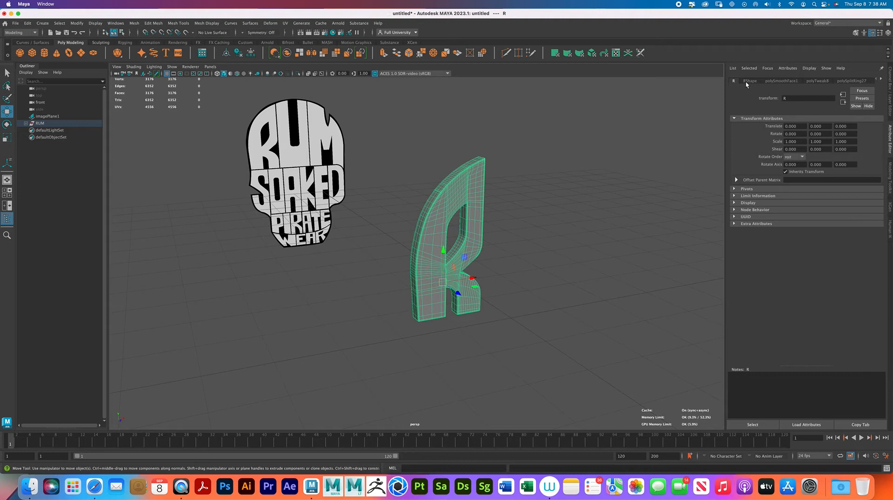
pyautogui.click(880, 80)
pyautogui.click(881, 80)
pyautogui.click(882, 80)
pyautogui.click(882, 80)
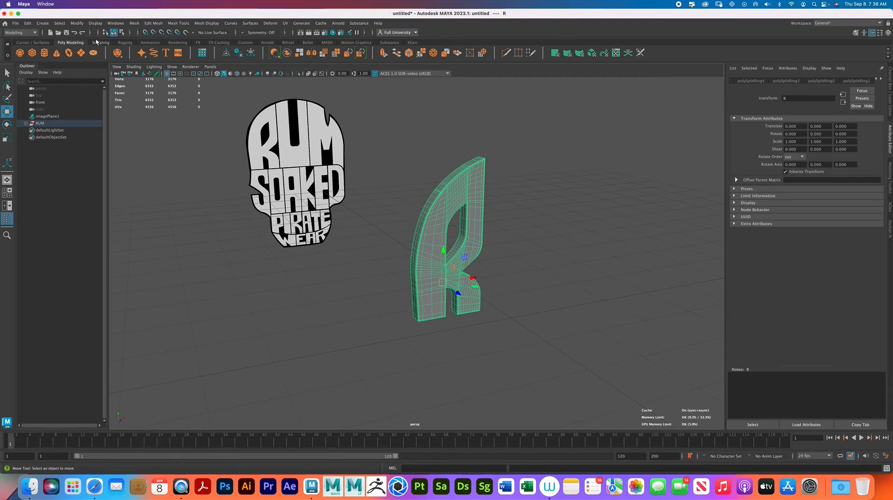
pyautogui.click(29, 23)
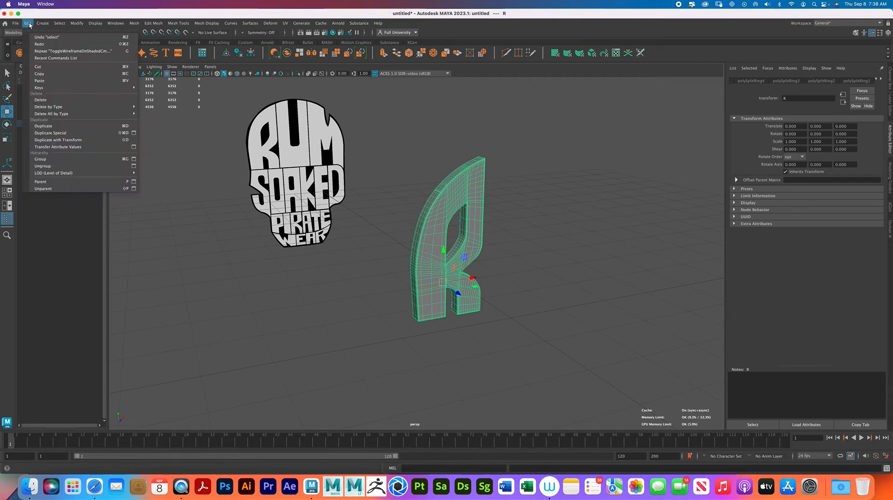
pyautogui.click(153, 106)
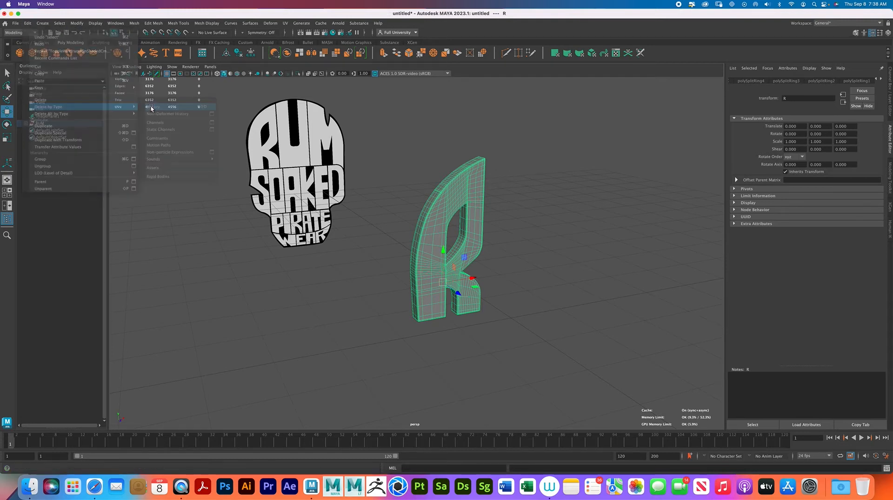
# Step: Delete the R's non-deformer history and freeze its transformations
pyautogui.click(28, 23)
pyautogui.moveTo(70, 107)
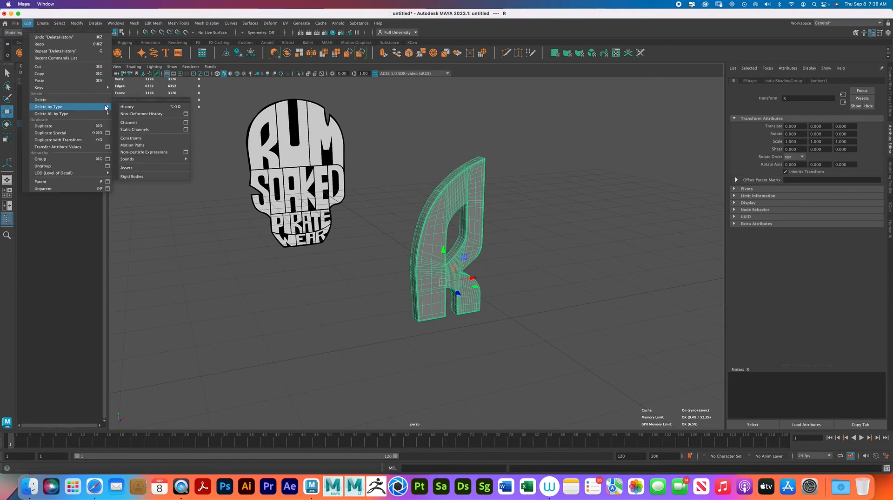
pyautogui.click(148, 113)
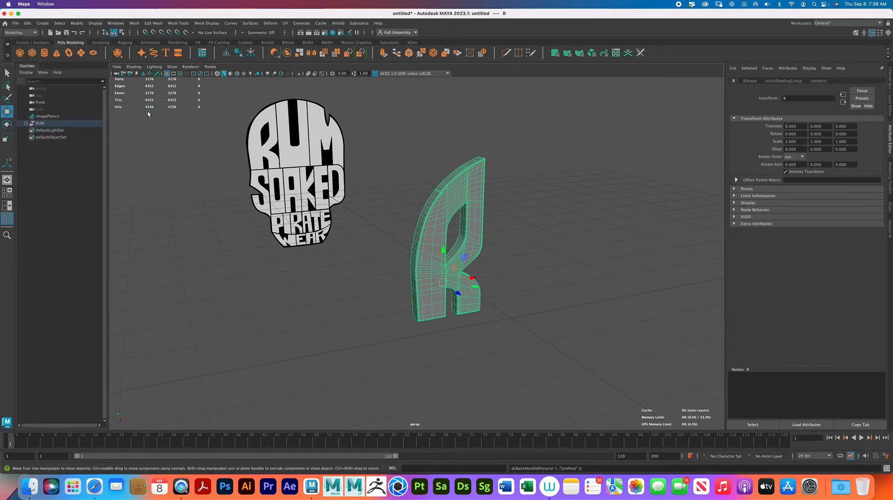
pyautogui.click(77, 23)
pyautogui.click(96, 54)
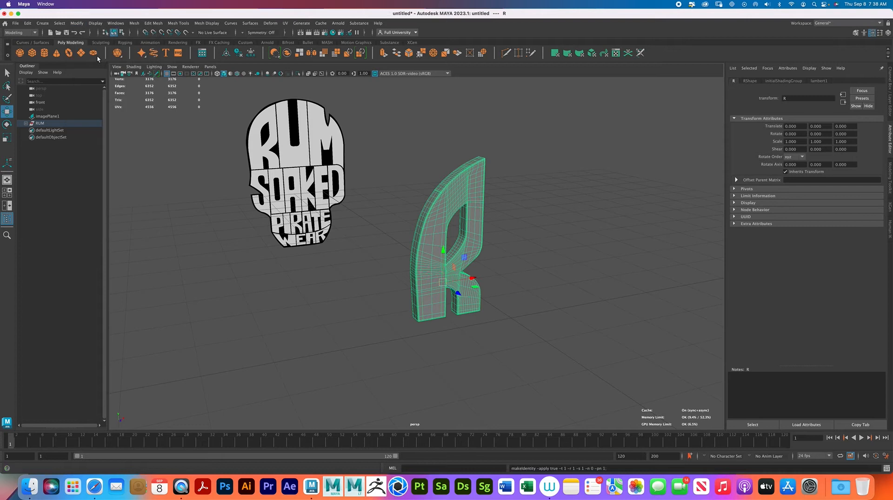
# Step: Center the pivot of the letter R mesh and deselect it
pyautogui.click(77, 23)
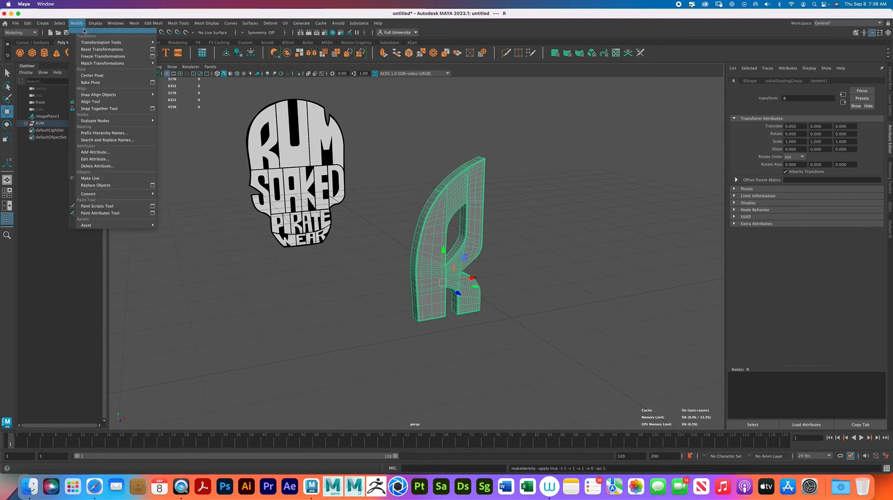
pyautogui.click(97, 77)
pyautogui.click(564, 266)
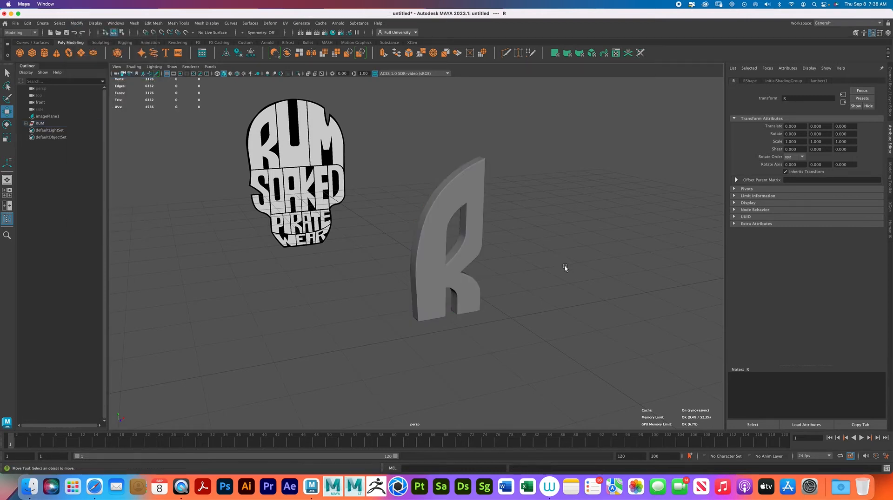
# Step: Select the letter R mesh and apply a camera-based UV projection from an angled view showing its front and side
pyautogui.click(456, 201)
pyautogui.click(610, 143)
pyautogui.keyDown('alt'); pyautogui.moveTo(609, 143); pyautogui.dragTo(512, 210); pyautogui.keyUp('alt')
pyautogui.keyDown('alt'); pyautogui.moveTo(513, 210); pyautogui.dragTo(545, 254, button='right'); pyautogui.keyUp('alt')
pyautogui.keyDown('alt'); pyautogui.moveTo(545, 253); pyautogui.dragTo(424, 253); pyautogui.keyUp('alt')
pyautogui.click(424, 257)
pyautogui.keyDown('alt'); pyautogui.moveTo(418, 254); pyautogui.dragTo(526, 250, button='right'); pyautogui.keyUp('alt')
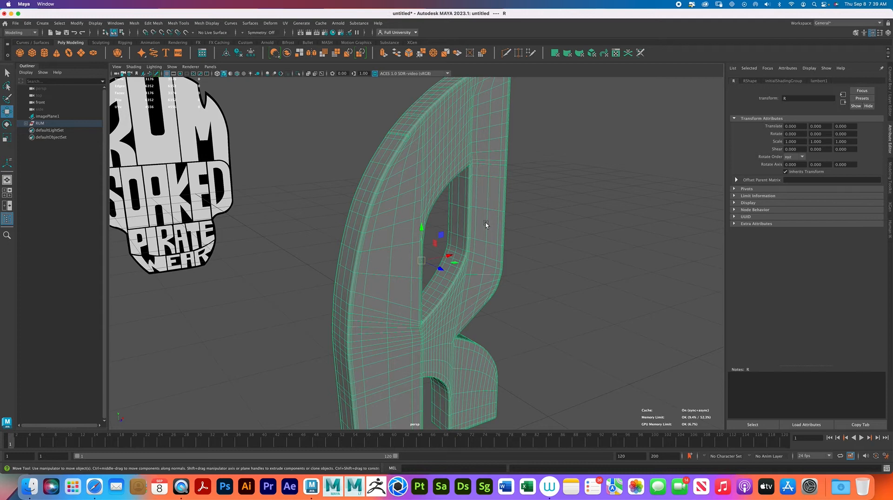
pyautogui.keyDown('alt'); pyautogui.moveTo(486, 217); pyautogui.dragTo(457, 205); pyautogui.keyUp('alt')
pyautogui.keyDown('alt'); pyautogui.moveTo(511, 268); pyautogui.dragTo(455, 260); pyautogui.keyUp('alt')
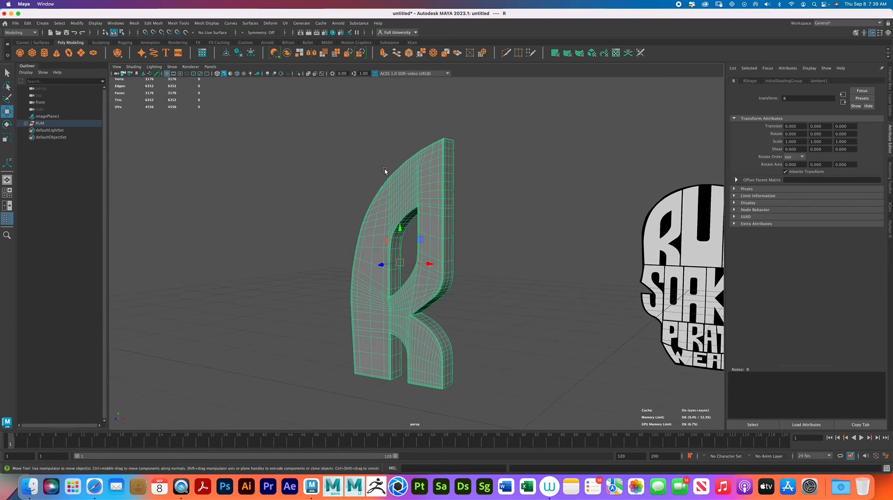
pyautogui.click(287, 23)
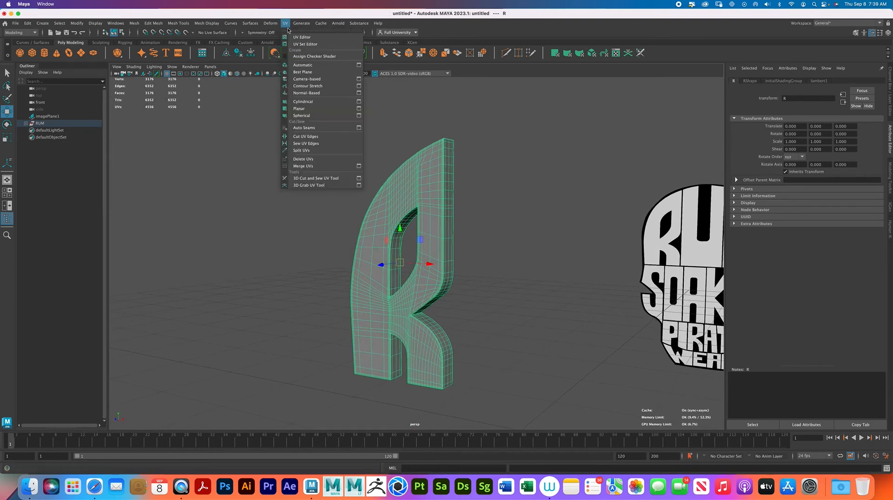
pyautogui.click(316, 76)
pyautogui.moveTo(429, 193); pyautogui.dragTo(457, 183, button='right')
pyautogui.moveTo(481, 191); pyautogui.dragTo(484, 185, button='right')
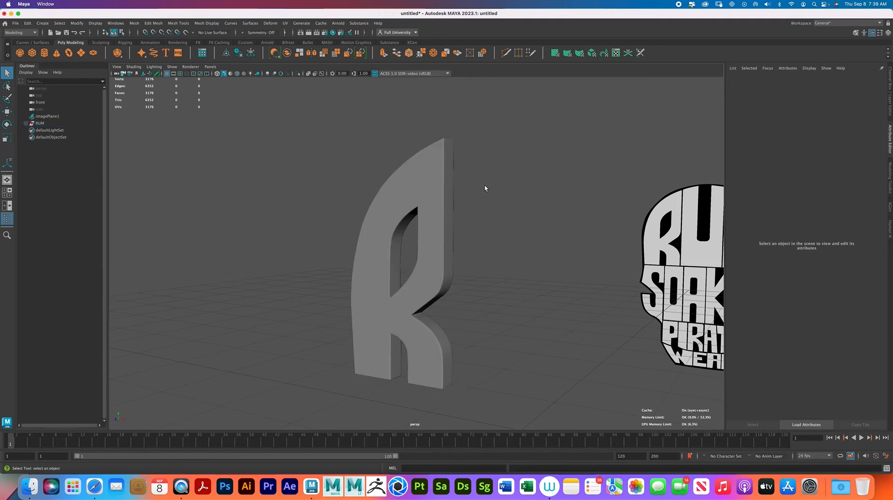
# Step: Open the UV Editor with the letter R selected and zoom in on its projected UVs
pyautogui.click(447, 215)
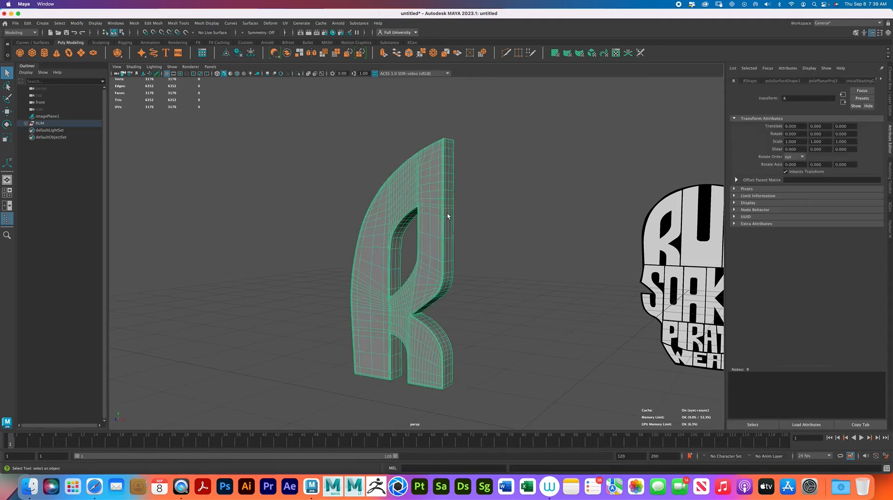
pyautogui.click(285, 23)
pyautogui.click(300, 39)
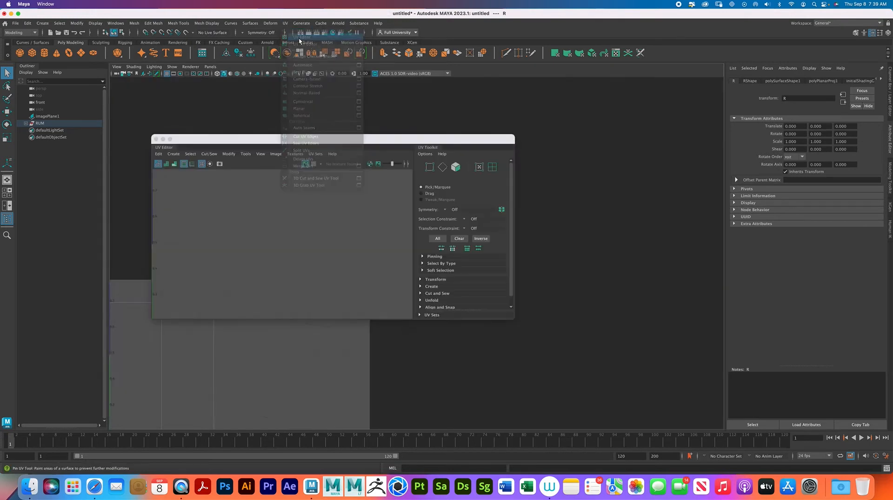
pyautogui.click(449, 372)
pyautogui.click(419, 337)
pyautogui.scroll(5, 331, 230)
pyautogui.scroll(3, 332, 230)
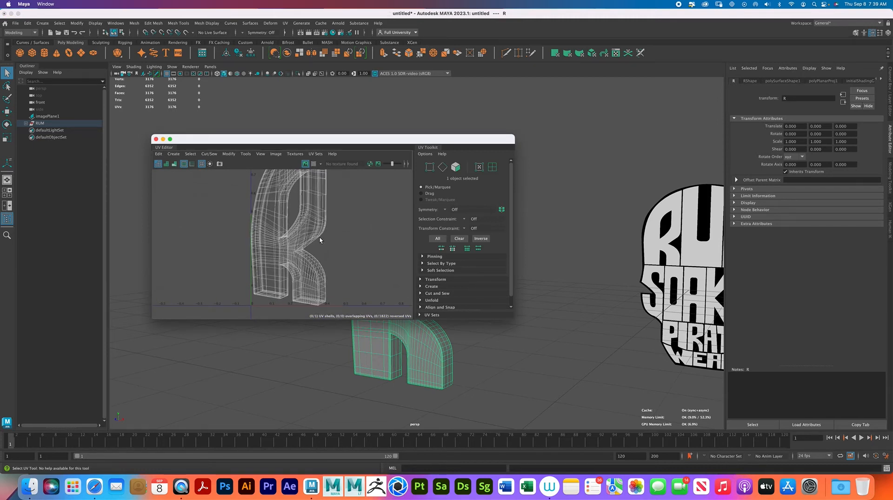
# Step: Narrow the UV Editor window and arrange it beside the letter R so both remain visible
pyautogui.moveTo(261, 139); pyautogui.dragTo(377, 112)
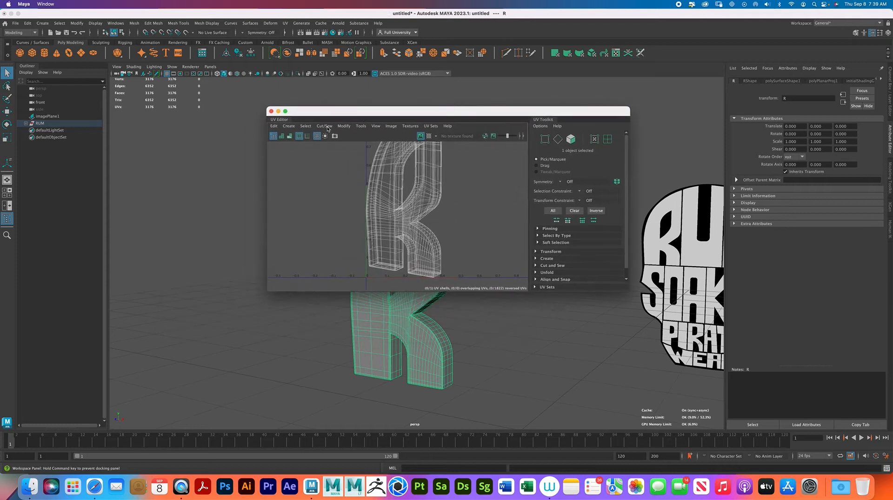
pyautogui.moveTo(268, 292); pyautogui.dragTo(403, 294)
pyautogui.keyDown('alt'); pyautogui.moveTo(446, 235); pyautogui.dragTo(506, 155, button='right'); pyautogui.keyUp('alt')
pyautogui.keyDown('alt'); pyautogui.moveTo(481, 189); pyautogui.dragTo(479, 217, button='middle'); pyautogui.keyUp('alt')
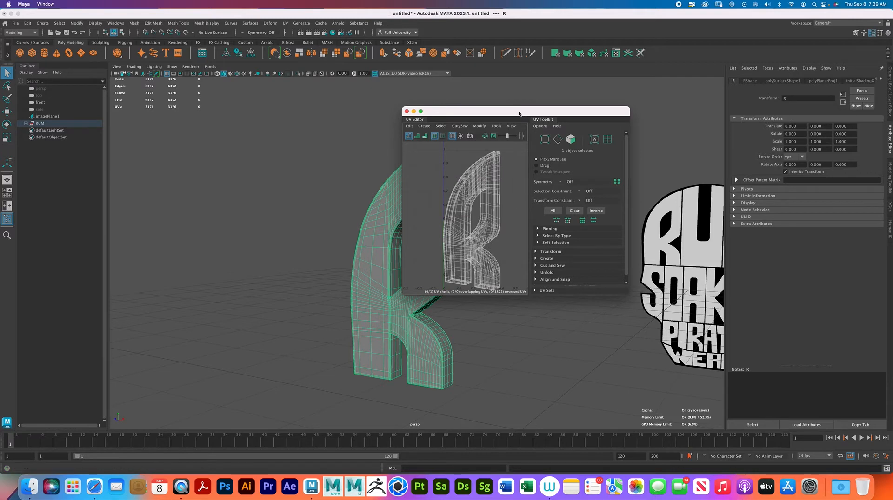
pyautogui.moveTo(521, 111); pyautogui.dragTo(591, 92)
pyautogui.keyDown('alt'); pyautogui.moveTo(344, 168); pyautogui.dragTo(370, 201); pyautogui.keyUp('alt')
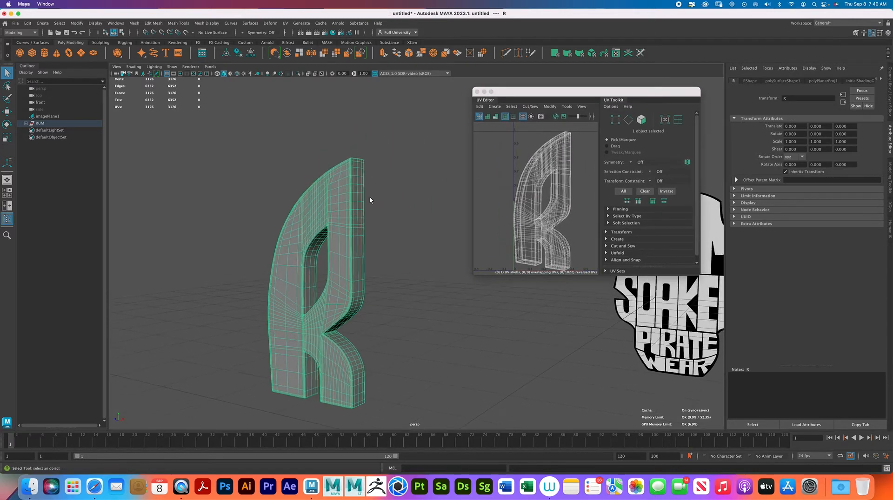
pyautogui.keyDown('alt'); pyautogui.moveTo(473, 210); pyautogui.dragTo(378, 196); pyautogui.keyUp('alt')
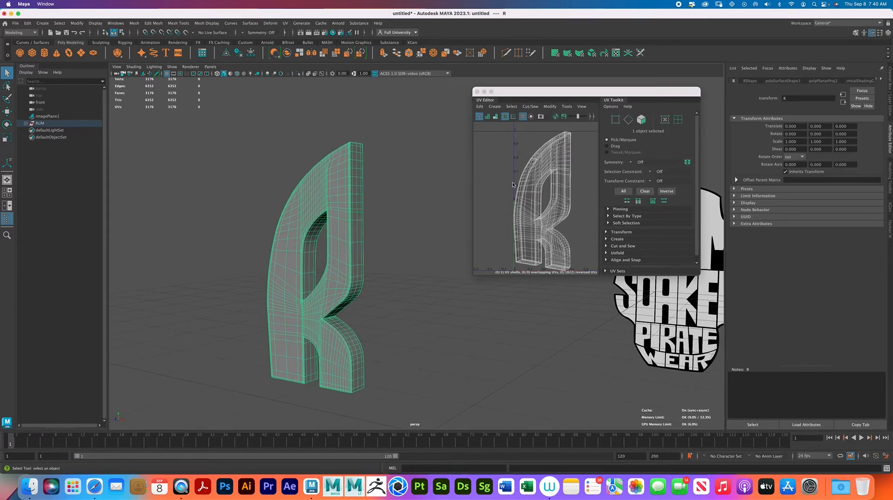
# Step: Cut the UVs along the edge loop around the front outer outline of the R
pyautogui.keyDown('alt'); pyautogui.moveTo(376, 172); pyautogui.dragTo(387, 201, button='right'); pyautogui.keyUp('alt')
pyautogui.keyDown('alt'); pyautogui.moveTo(368, 186); pyautogui.dragTo(395, 246, button='middle'); pyautogui.keyUp('alt')
pyautogui.keyDown('alt'); pyautogui.moveTo(396, 246); pyautogui.dragTo(442, 249, button='right'); pyautogui.keyUp('alt')
pyautogui.keyDown('alt'); pyautogui.moveTo(343, 201); pyautogui.dragTo(350, 238, button='middle'); pyautogui.keyUp('alt')
pyautogui.keyDown('alt'); pyautogui.moveTo(350, 238); pyautogui.dragTo(353, 268); pyautogui.keyUp('alt')
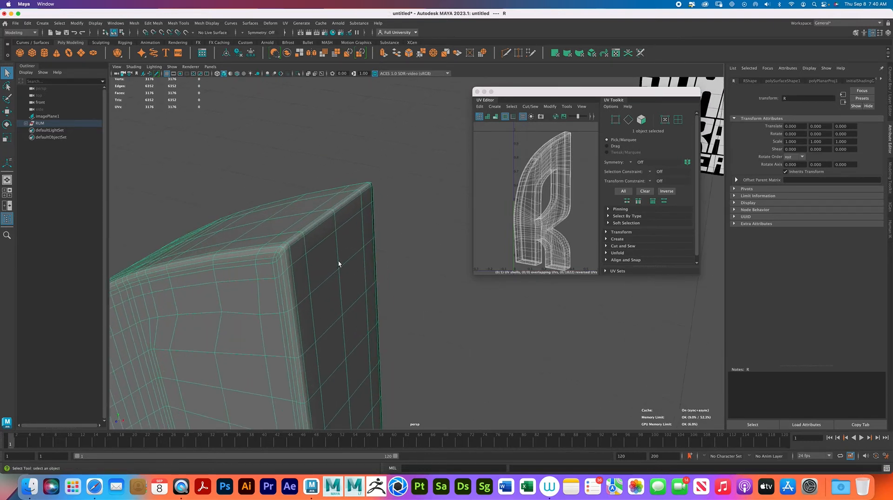
pyautogui.moveTo(324, 260); pyautogui.dragTo(323, 237, button='right')
pyautogui.keyDown('alt'); pyautogui.moveTo(324, 236); pyautogui.dragTo(294, 255); pyautogui.keyUp('alt')
pyautogui.doubleClick(294, 254)
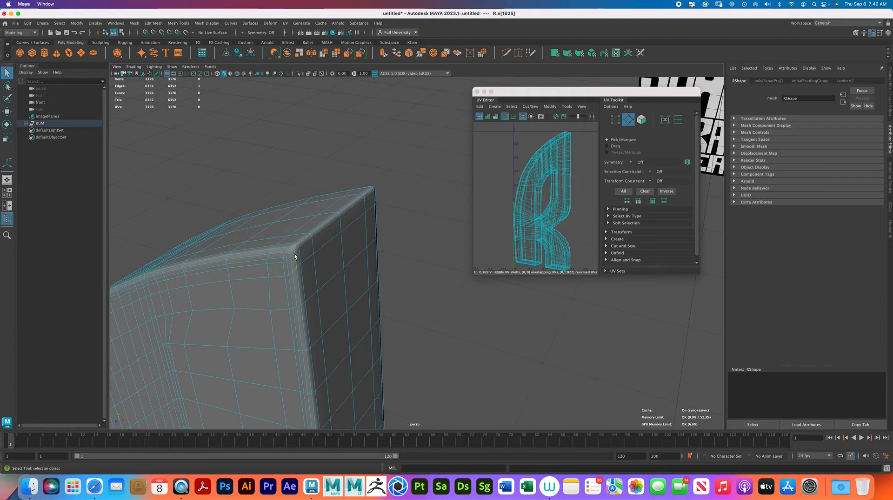
pyautogui.click(607, 247)
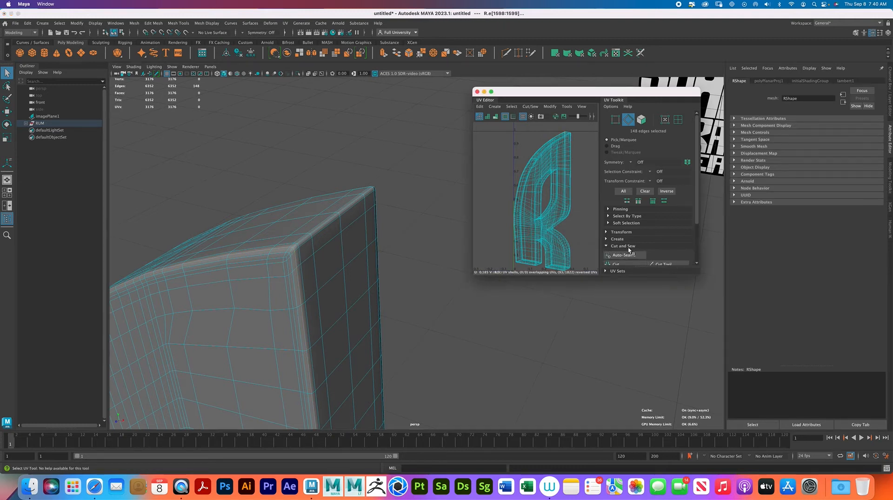
pyautogui.scroll(-2, 625, 247)
pyautogui.click(616, 213)
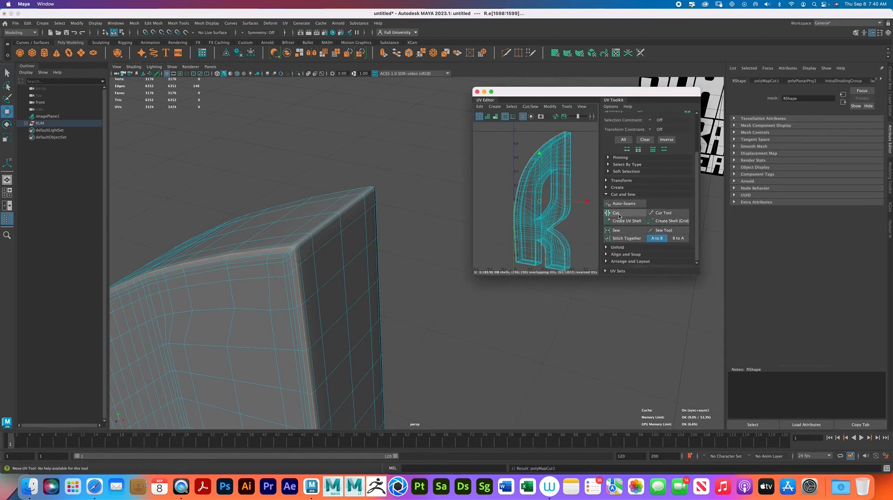
# Step: Cut the UVs along the matching edge loop around the back outer outline of the R
pyautogui.keyDown('alt'); pyautogui.moveTo(398, 219); pyautogui.dragTo(376, 224); pyautogui.keyUp('alt')
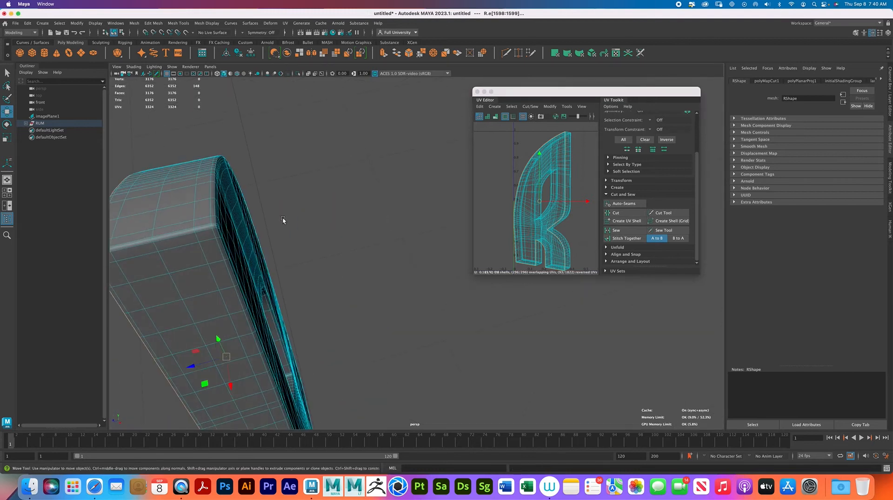
pyautogui.doubleClick(218, 234)
pyautogui.click(626, 214)
# Step: Cut the UVs along the edge loop around the front rim of the R's inner hole
pyautogui.keyDown('alt'); pyautogui.moveTo(317, 264); pyautogui.dragTo(278, 225); pyautogui.keyUp('alt')
pyautogui.keyDown('alt'); pyautogui.moveTo(369, 386); pyautogui.dragTo(387, 379); pyautogui.keyUp('alt')
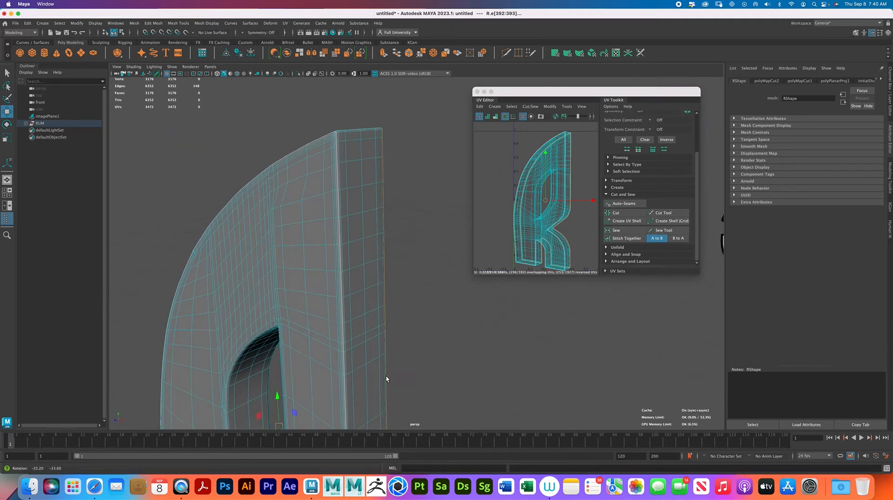
pyautogui.keyDown('alt'); pyautogui.moveTo(386, 378); pyautogui.dragTo(387, 280, button='middle'); pyautogui.keyUp('alt')
pyautogui.keyDown('alt'); pyautogui.moveTo(386, 281); pyautogui.dragTo(418, 362); pyautogui.keyUp('alt')
pyautogui.keyDown('alt'); pyautogui.moveTo(418, 362); pyautogui.dragTo(394, 224, button='middle'); pyautogui.keyUp('alt')
pyautogui.keyDown('alt'); pyautogui.moveTo(395, 224); pyautogui.dragTo(471, 337); pyautogui.keyUp('alt')
pyautogui.keyDown('alt'); pyautogui.moveTo(470, 337); pyautogui.dragTo(592, 359, button='right'); pyautogui.keyUp('alt')
pyautogui.keyDown('alt'); pyautogui.moveTo(592, 358); pyautogui.dragTo(586, 350); pyautogui.keyUp('alt')
pyautogui.keyDown('alt'); pyautogui.moveTo(340, 293); pyautogui.dragTo(436, 341); pyautogui.keyUp('alt')
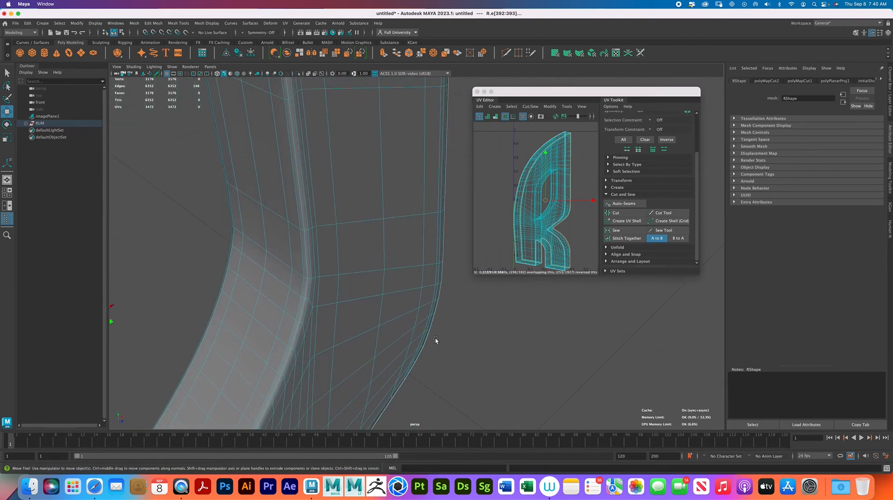
pyautogui.doubleClick(306, 287)
pyautogui.click(618, 213)
# Step: Cut the UVs along the edge loop around the back rim of the R's inner hole and clear the selection
pyautogui.keyDown('alt'); pyautogui.moveTo(237, 270); pyautogui.dragTo(260, 271); pyautogui.keyUp('alt')
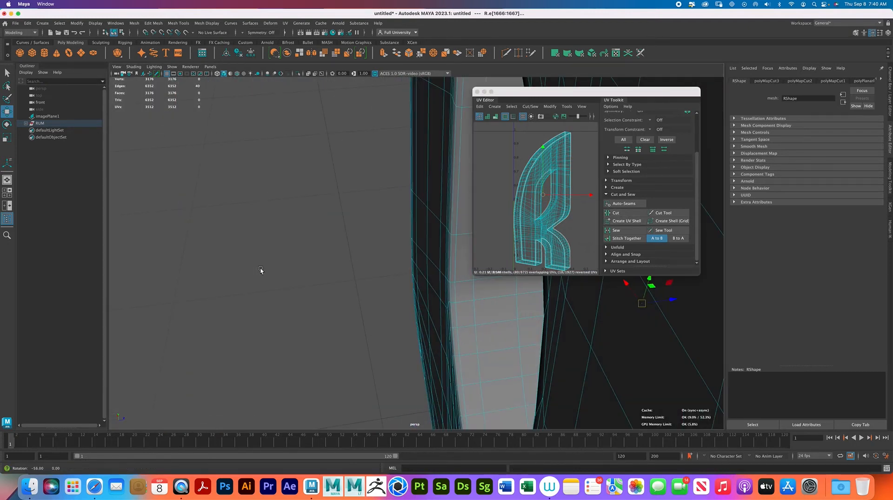
pyautogui.doubleClick(451, 263)
pyautogui.click(616, 213)
pyautogui.click(379, 253)
# Step: Cut a UV seam across the thickness of the R at the lower corner of the inner hole
pyautogui.keyDown('alt'); pyautogui.moveTo(264, 302); pyautogui.dragTo(398, 208); pyautogui.keyUp('alt')
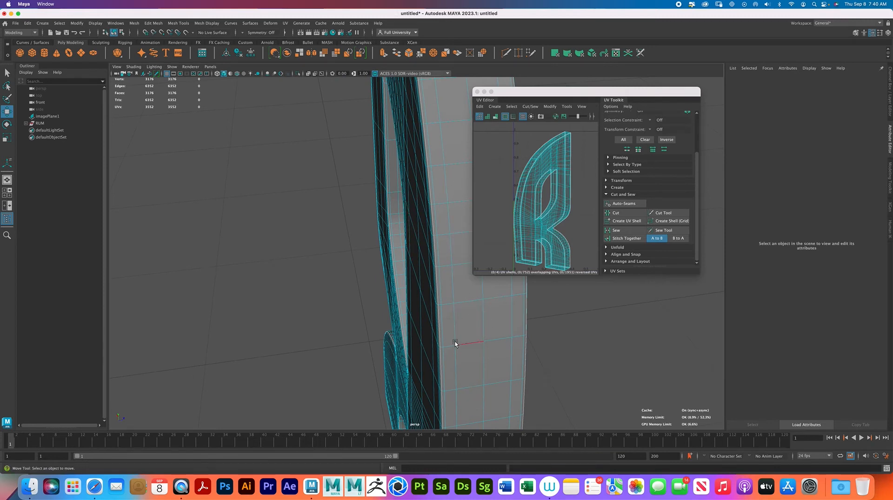
pyautogui.keyDown('alt'); pyautogui.moveTo(440, 258); pyautogui.dragTo(437, 257, button='middle'); pyautogui.keyUp('alt')
pyautogui.keyDown('alt'); pyautogui.moveTo(437, 255); pyautogui.dragTo(318, 328); pyautogui.keyUp('alt')
pyautogui.keyDown('alt'); pyautogui.moveTo(318, 328); pyautogui.dragTo(484, 342, button='right'); pyautogui.keyUp('alt')
pyautogui.moveTo(484, 342)
pyautogui.keyDown('alt'); pyautogui.mouseDown()
pyautogui.moveTo(512, 324)
pyautogui.moveTo(445, 319)
pyautogui.moveTo(476, 347)
pyautogui.mouseUp(); pyautogui.keyUp('alt')
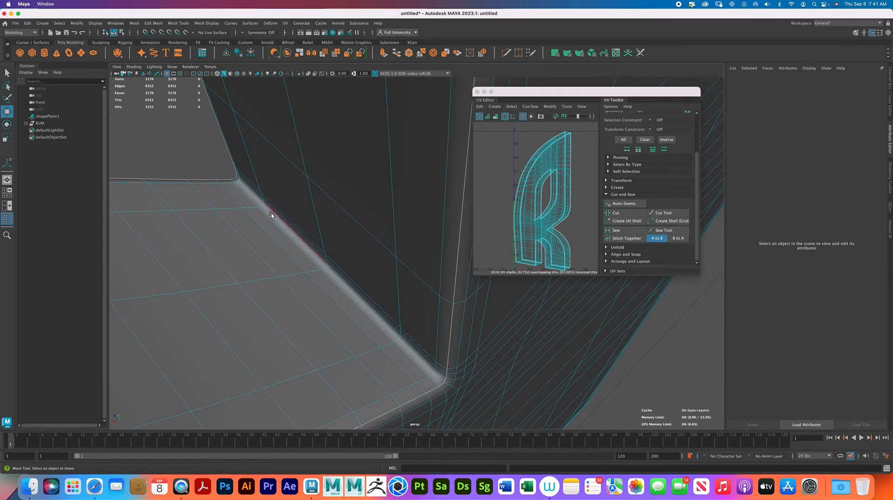
pyautogui.click(236, 181)
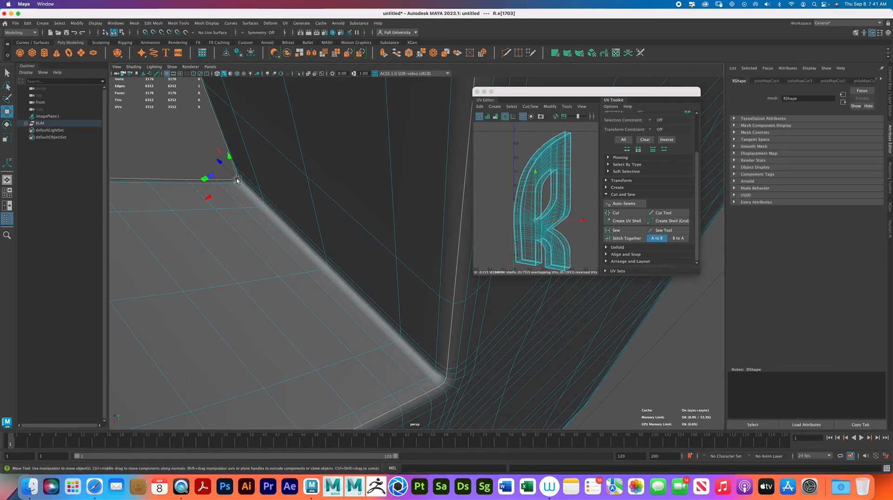
pyautogui.doubleClick(440, 379)
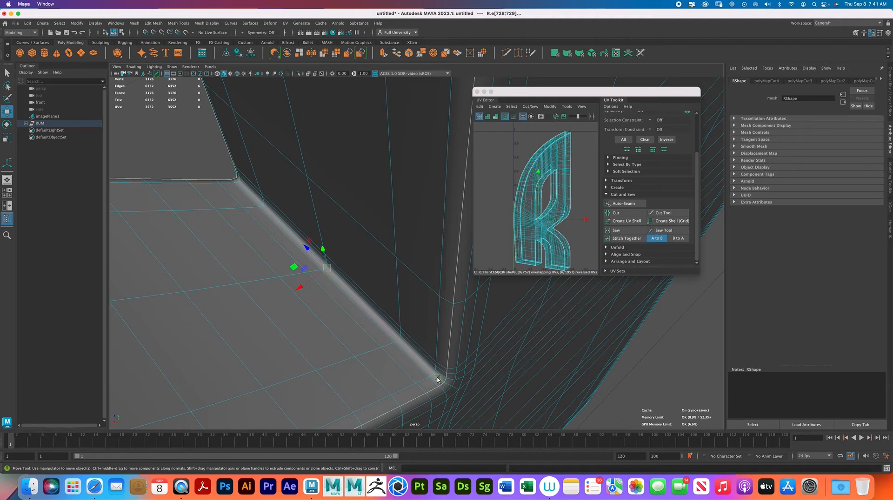
pyautogui.click(631, 215)
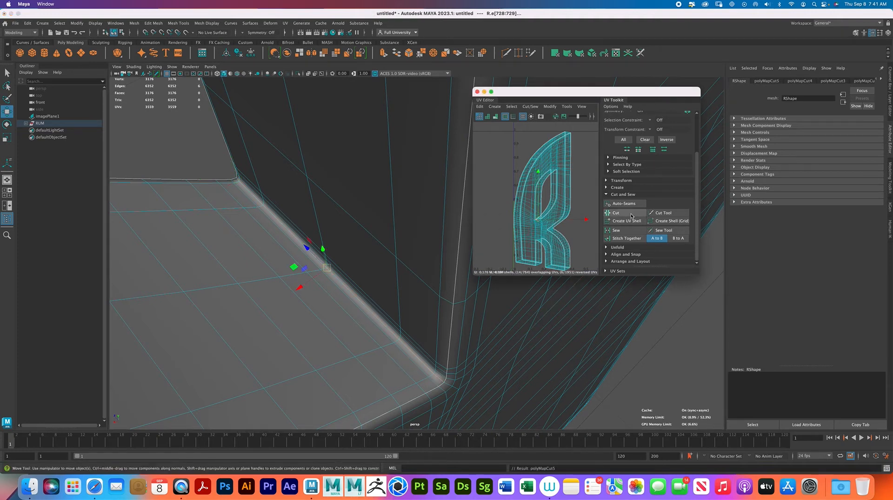
# Step: Cut a UV seam across the thickness of the R at the upper corner of the gap between the legs
pyautogui.scroll(-10, 490, 391)
pyautogui.keyDown('alt'); pyautogui.moveTo(359, 340); pyautogui.dragTo(335, 320, button='middle'); pyautogui.keyUp('alt')
pyautogui.keyDown('alt'); pyautogui.moveTo(336, 320); pyautogui.dragTo(464, 304); pyautogui.keyUp('alt')
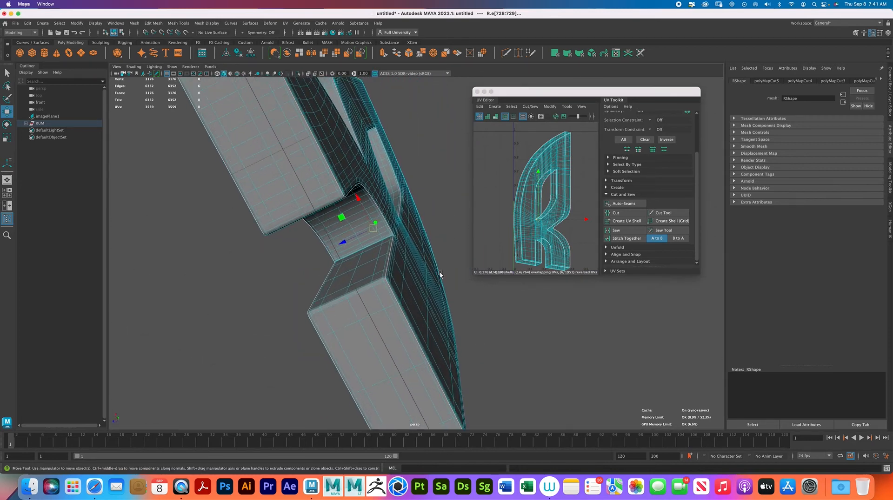
pyautogui.keyDown('alt'); pyautogui.moveTo(464, 304); pyautogui.dragTo(490, 328, button='right'); pyautogui.keyUp('alt')
pyautogui.keyDown('alt'); pyautogui.moveTo(316, 234); pyautogui.dragTo(337, 251); pyautogui.keyUp('alt')
pyautogui.keyDown('alt'); pyautogui.moveTo(337, 251); pyautogui.dragTo(350, 286, button='middle'); pyautogui.keyUp('alt')
pyautogui.keyDown('alt'); pyautogui.moveTo(350, 285); pyautogui.dragTo(309, 280); pyautogui.keyUp('alt')
pyautogui.keyDown('alt'); pyautogui.moveTo(309, 280); pyautogui.dragTo(329, 299, button='right'); pyautogui.keyUp('alt')
pyautogui.keyDown('alt'); pyautogui.moveTo(329, 299); pyautogui.dragTo(291, 272); pyautogui.keyUp('alt')
pyautogui.click(338, 284)
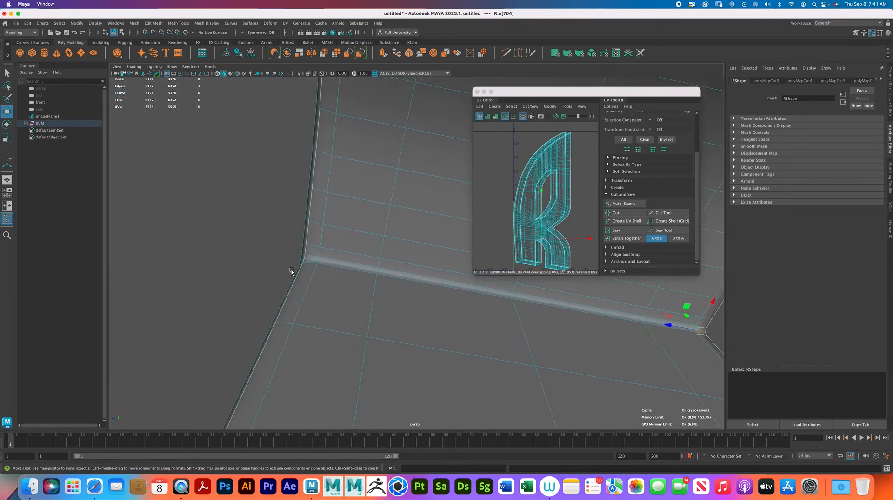
pyautogui.doubleClick(313, 260)
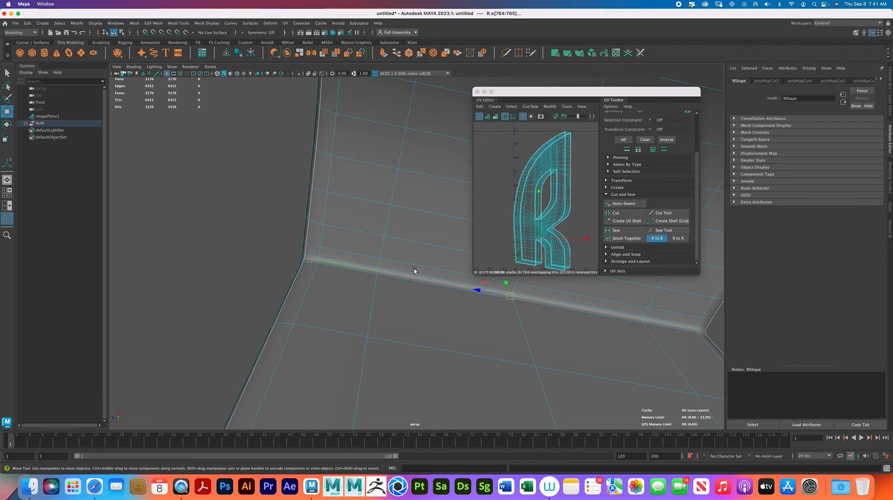
pyautogui.click(626, 214)
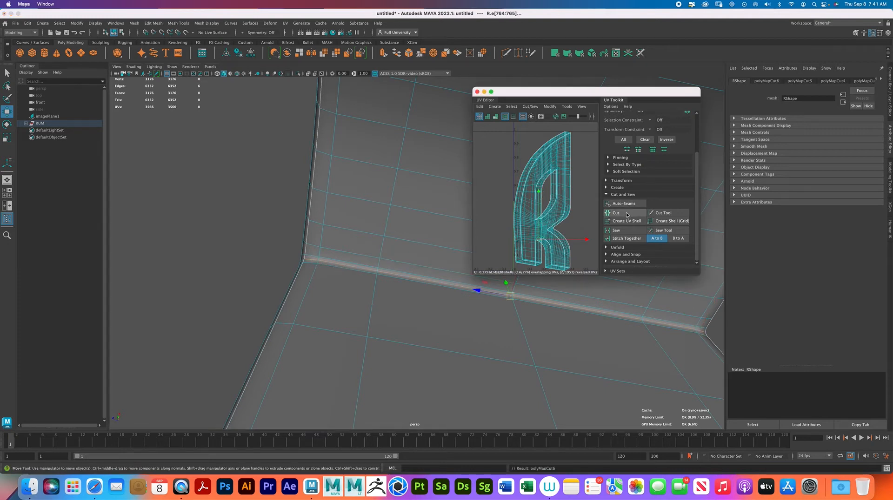
# Step: Select all faces of the R in the UV Editor and unfold their UVs
pyautogui.keyDown('alt'); pyautogui.moveTo(403, 328); pyautogui.dragTo(347, 262, button='right'); pyautogui.keyUp('alt')
pyautogui.keyDown('alt'); pyautogui.moveTo(348, 261); pyautogui.dragTo(340, 219); pyautogui.keyUp('alt')
pyautogui.moveTo(335, 208); pyautogui.dragTo(372, 199, button='right')
pyautogui.scroll(-2, 561, 183)
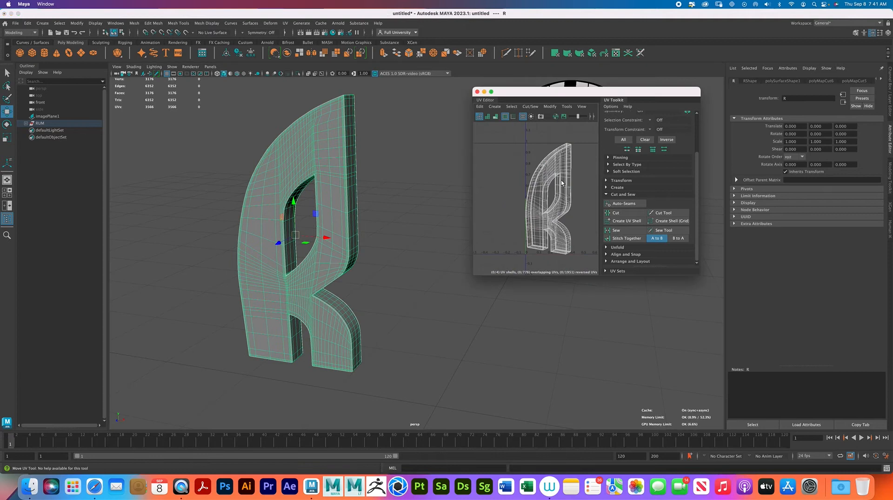
pyautogui.moveTo(558, 204); pyautogui.dragTo(528, 192, button='right')
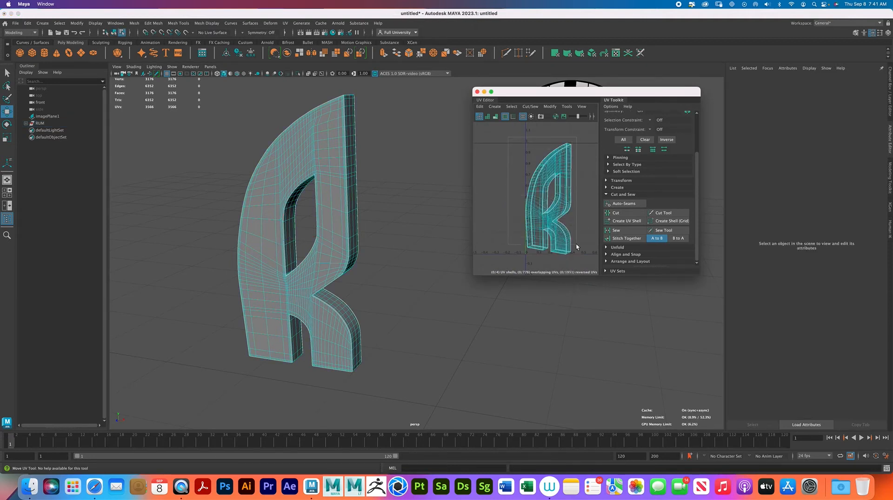
pyautogui.moveTo(583, 259); pyautogui.dragTo(583, 259)
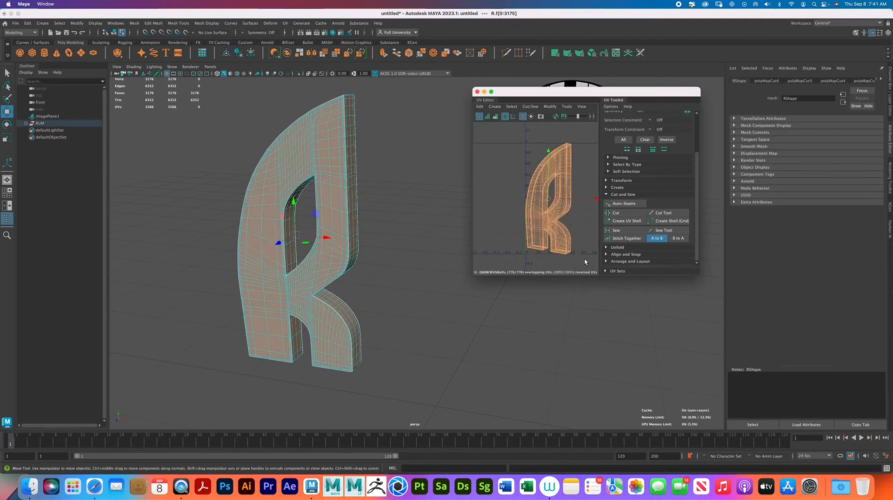
pyautogui.click(620, 247)
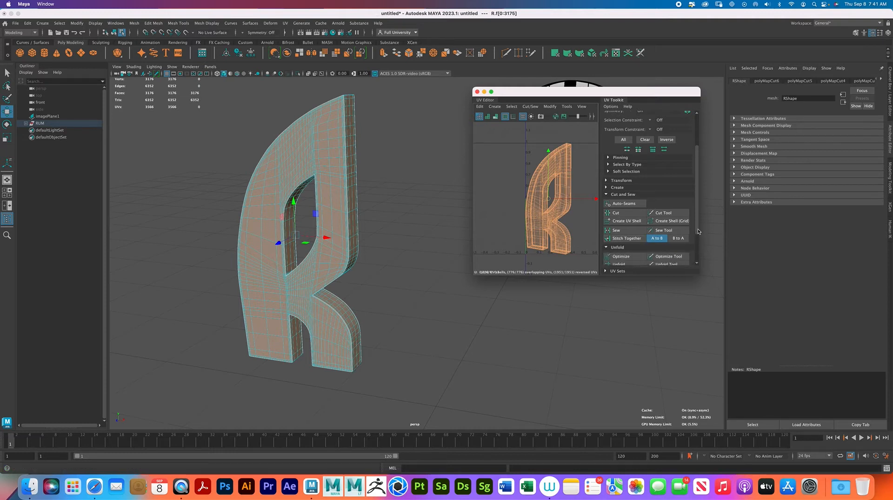
pyautogui.scroll(-3, 693, 231)
pyautogui.click(625, 220)
pyautogui.click(593, 231)
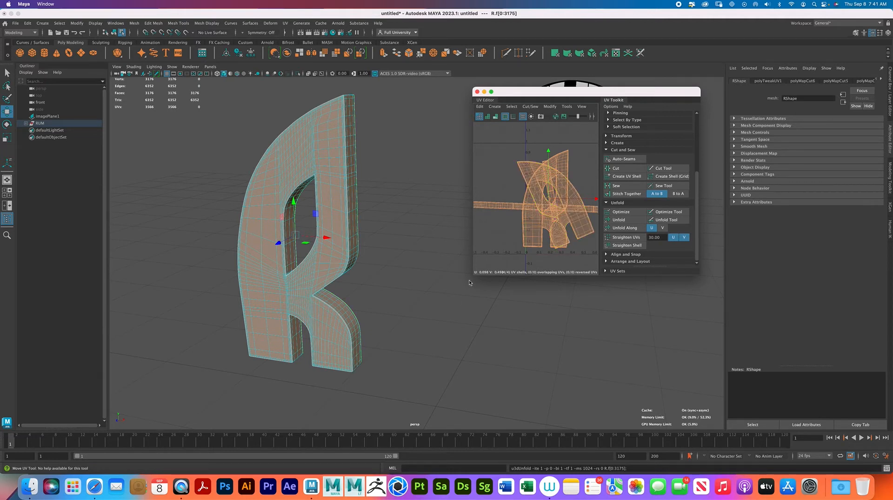
# Step: Enlarge the UV Editor window and rotate the tilted R shell upright, placing it beside the other R shell
pyautogui.moveTo(476, 274); pyautogui.dragTo(324, 375)
pyautogui.scroll(-1, 480, 261)
pyautogui.keyDown('alt'); pyautogui.moveTo(466, 247); pyautogui.dragTo(453, 253, button='middle'); pyautogui.keyUp('alt')
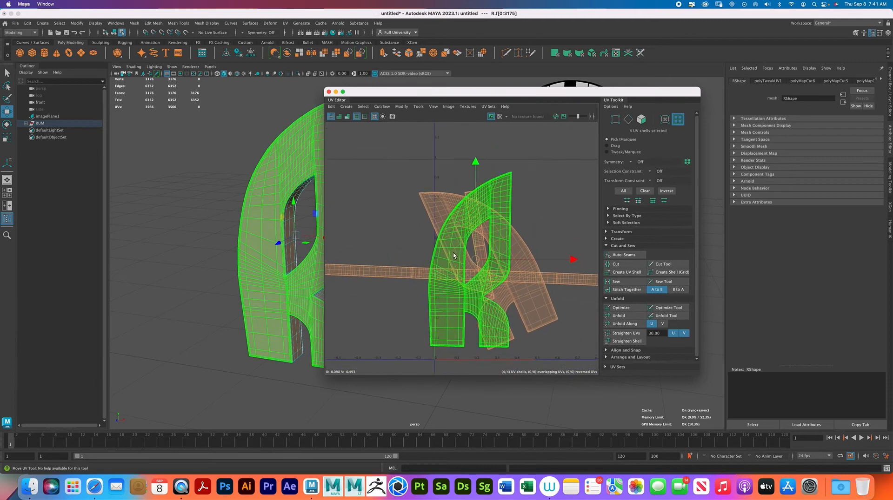
pyautogui.click(443, 199)
pyautogui.press('e')
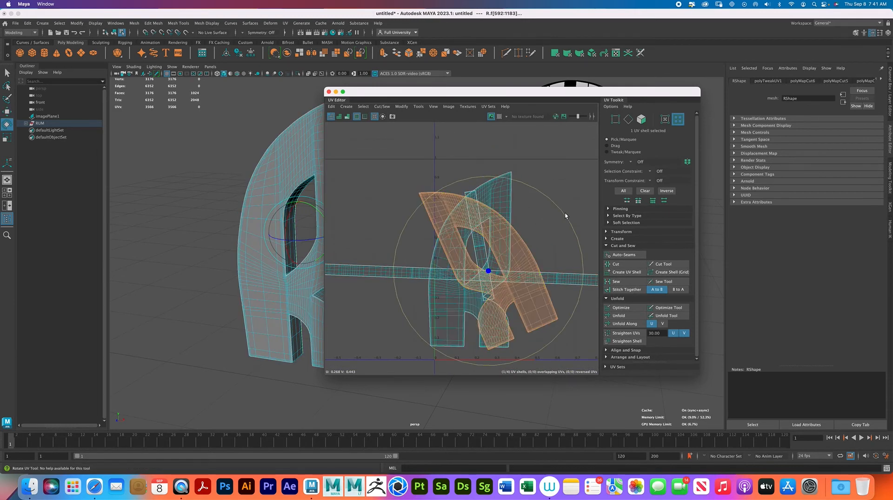
pyautogui.moveTo(565, 219); pyautogui.dragTo(459, 274)
pyautogui.press('w')
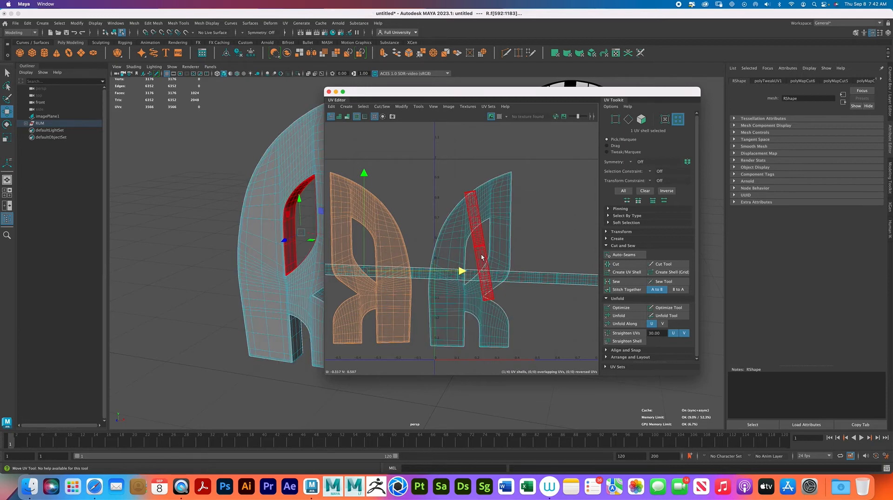
# Step: Select the short inner-hole strip shell and rotate it to stand vertically
pyautogui.click(481, 257)
pyautogui.click(481, 255)
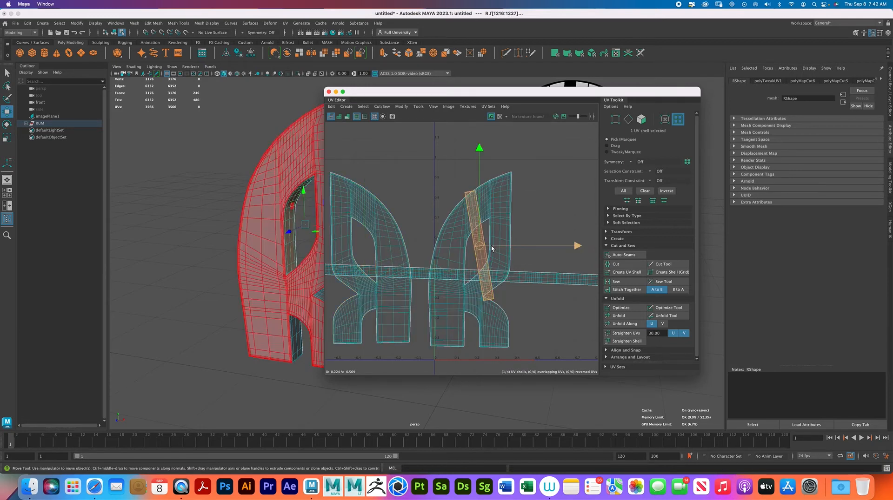
pyautogui.press('e')
pyautogui.moveTo(573, 227); pyautogui.dragTo(565, 241)
# Step: Rotate the long outer-side strip shell from horizontal to exactly vertical
pyautogui.click(573, 279)
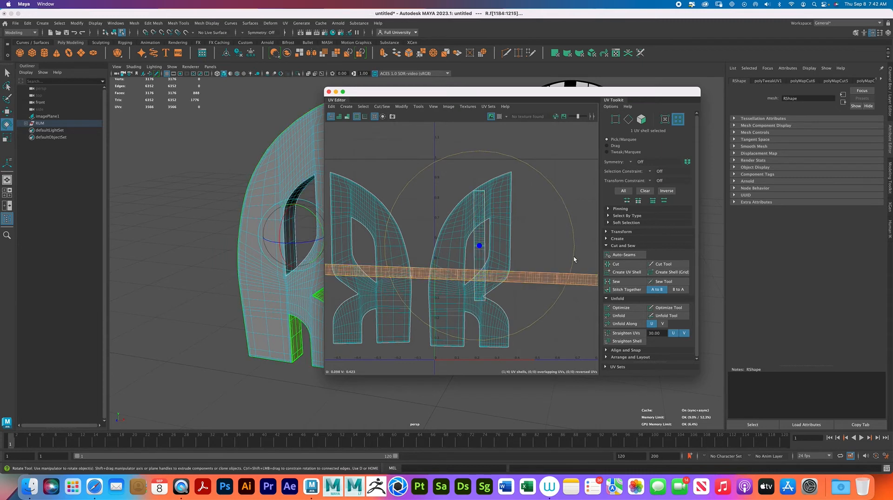
pyautogui.moveTo(412, 284)
pyautogui.mouseDown(button='right')
pyautogui.moveTo(394, 284)
pyautogui.moveTo(414, 268)
pyautogui.mouseUp(button='right')
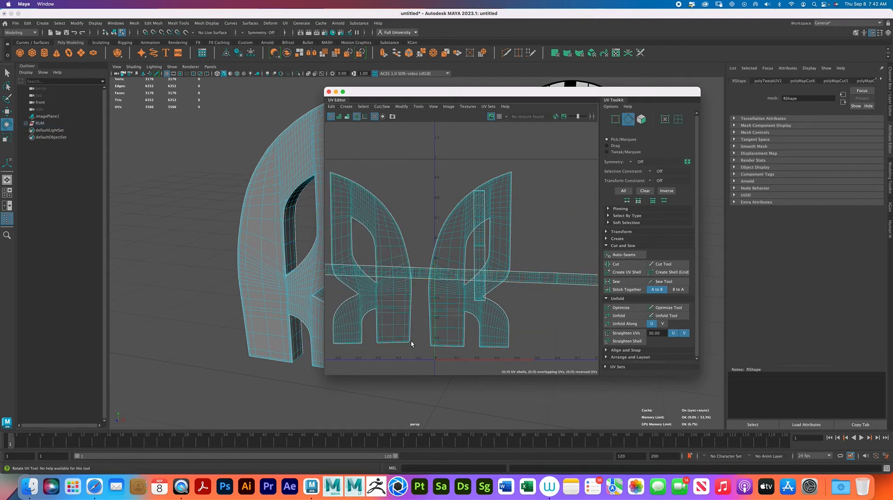
pyautogui.scroll(-3, 522, 267)
pyautogui.scroll(-1, 461, 308)
pyautogui.scroll(-2, 460, 309)
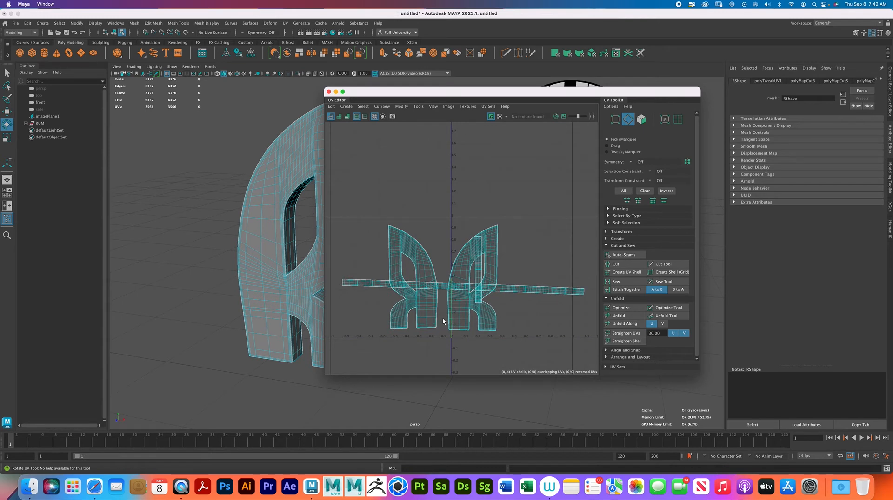
pyautogui.scroll(-1, 443, 319)
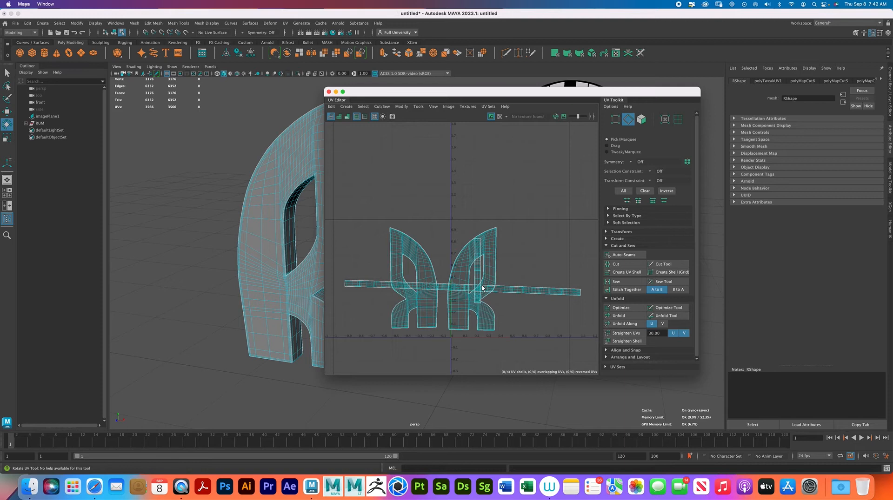
pyautogui.moveTo(552, 301); pyautogui.dragTo(528, 288, button='right')
pyautogui.click(550, 294)
pyautogui.moveTo(557, 274); pyautogui.dragTo(473, 347)
pyautogui.moveTo(476, 317); pyautogui.dragTo(456, 364, button='right')
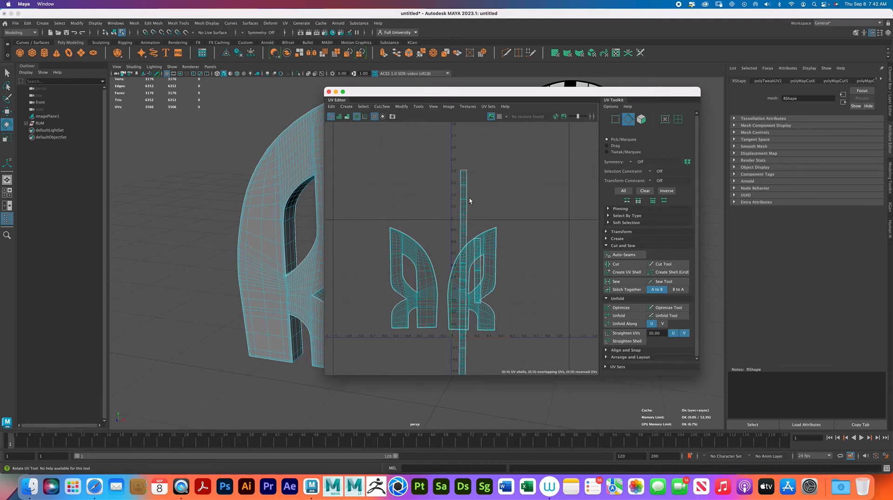
pyautogui.moveTo(467, 202); pyautogui.dragTo(443, 202, button='right')
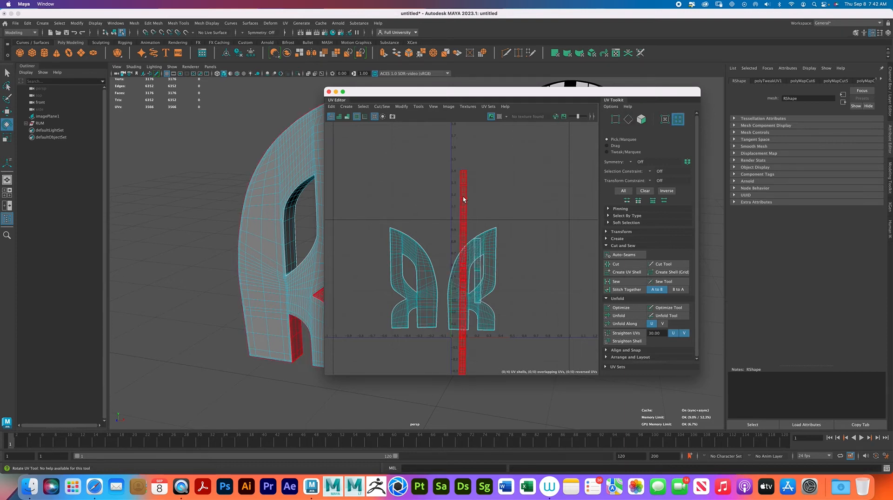
pyautogui.click(464, 198)
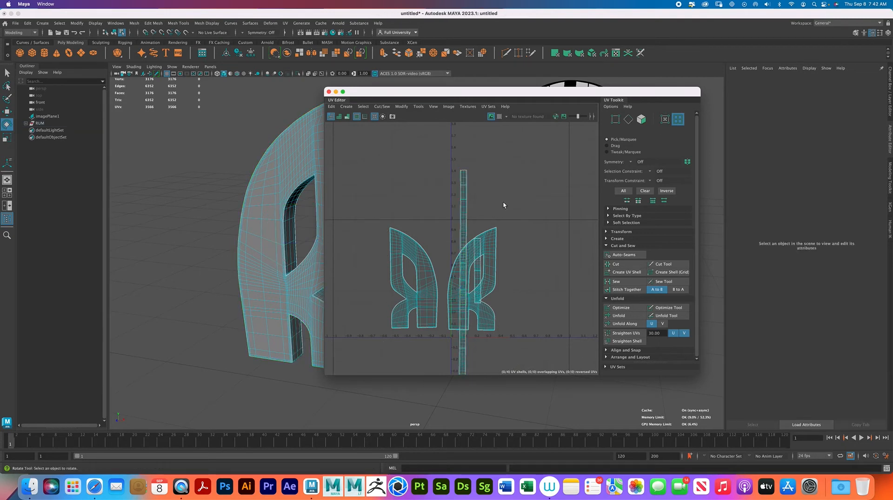
pyautogui.moveTo(490, 196); pyautogui.dragTo(442, 356)
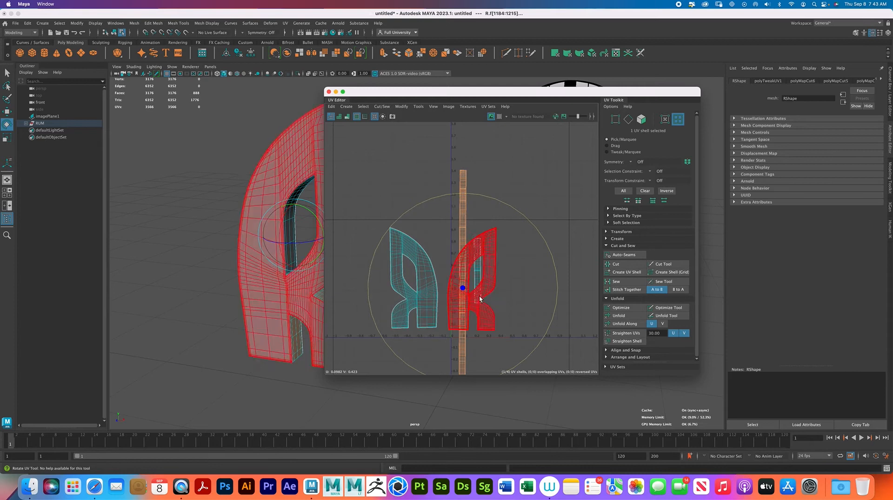
# Step: Move the short inner-hole strip shell off the R shell into the empty space beside it and straighten its rotation
pyautogui.click(479, 269)
pyautogui.press('w')
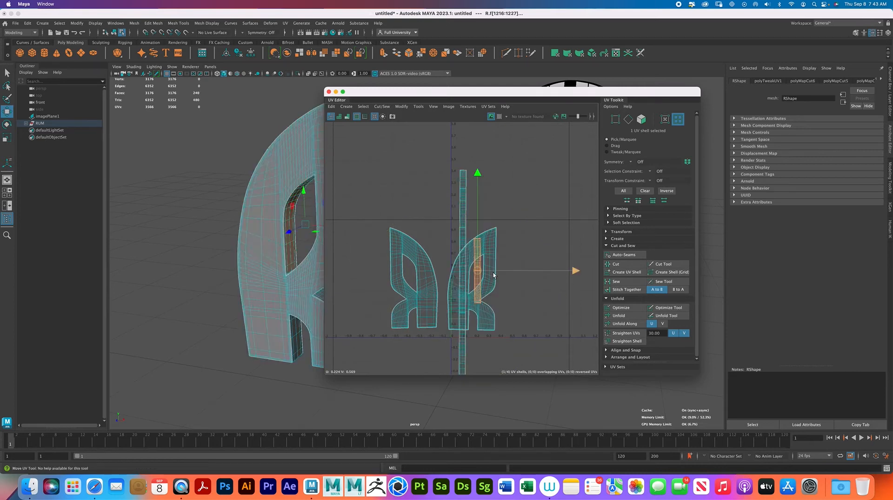
pyautogui.moveTo(475, 269); pyautogui.dragTo(514, 265)
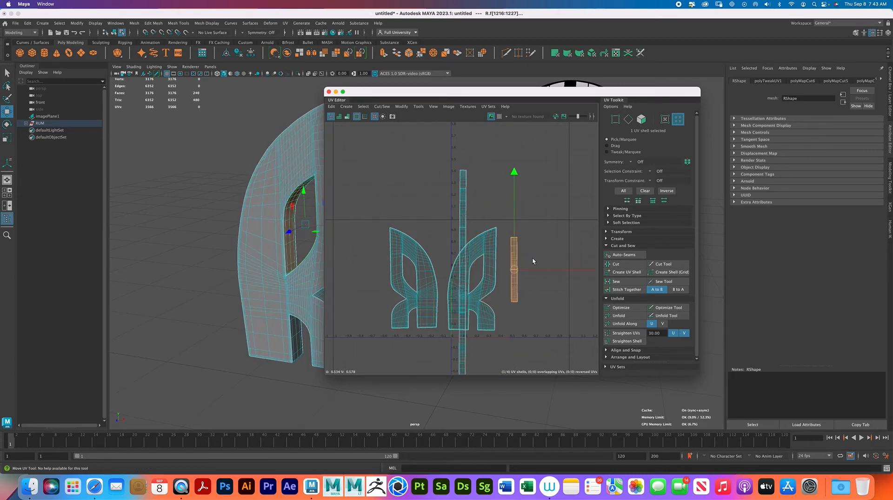
pyautogui.press('e')
pyautogui.moveTo(578, 199); pyautogui.dragTo(574, 201)
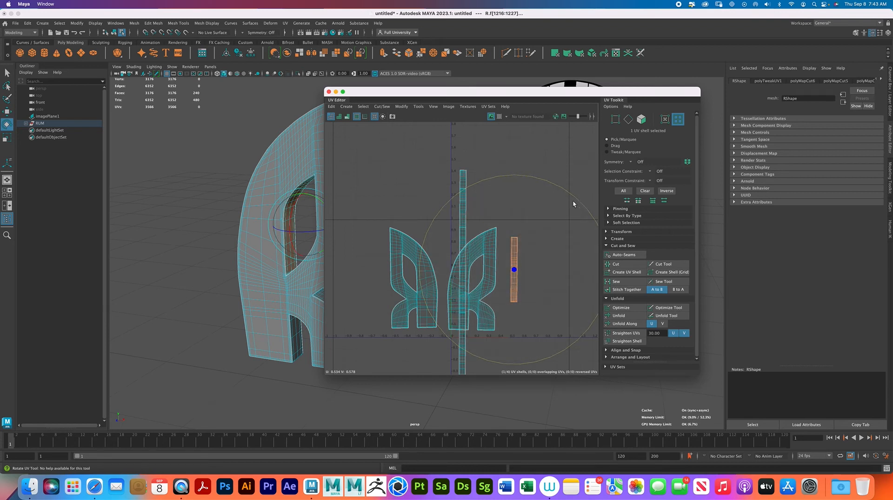
# Step: Move the long strip shell into the gap between the two R shells
pyautogui.click(462, 233)
pyautogui.press('w')
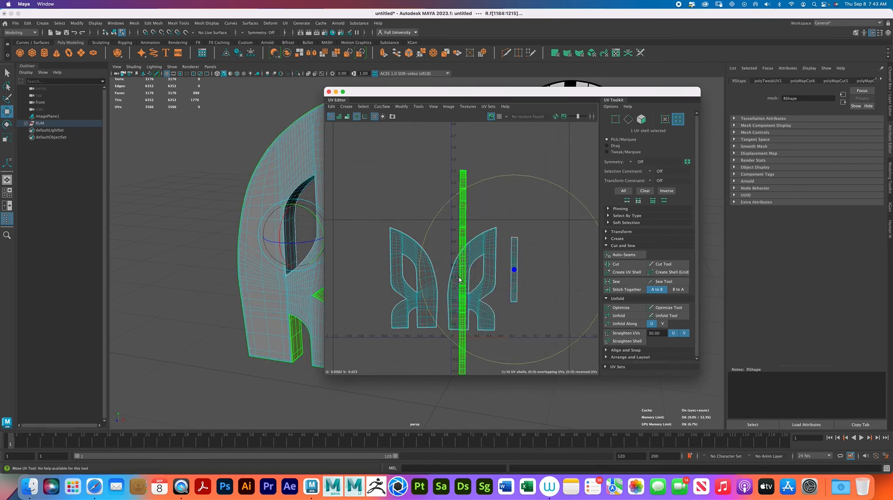
pyautogui.moveTo(460, 285); pyautogui.dragTo(443, 287)
pyautogui.moveTo(443, 287); pyautogui.dragTo(445, 327, button='right')
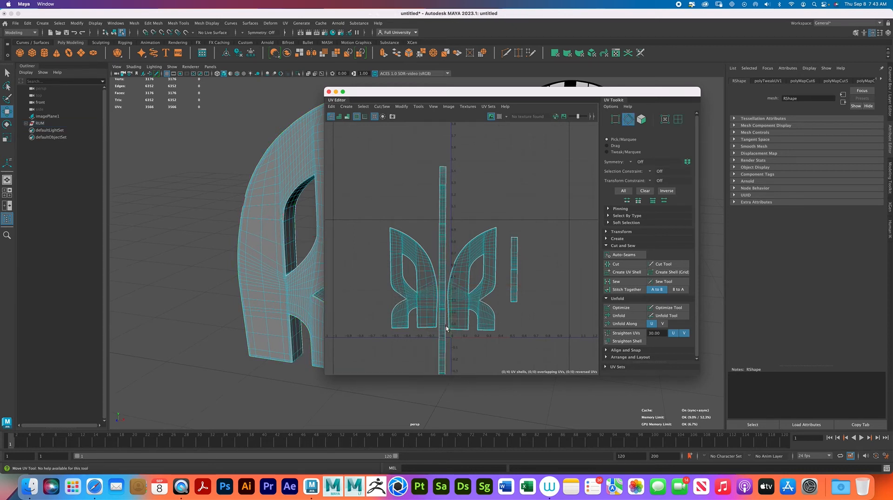
# Step: Move the long strip shell upward in the gap between the two R shells
pyautogui.keyDown('alt'); pyautogui.moveTo(446, 371); pyautogui.dragTo(458, 308, button='middle'); pyautogui.keyUp('alt')
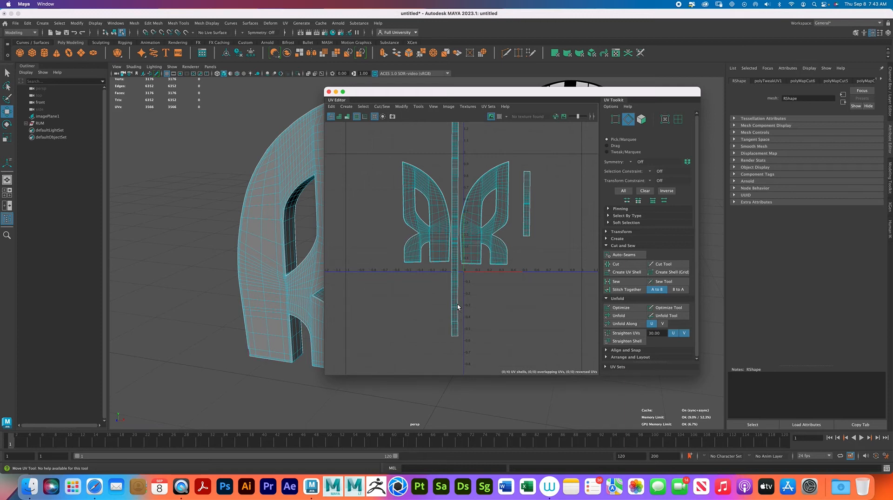
pyautogui.moveTo(456, 304); pyautogui.dragTo(454, 303, button='right')
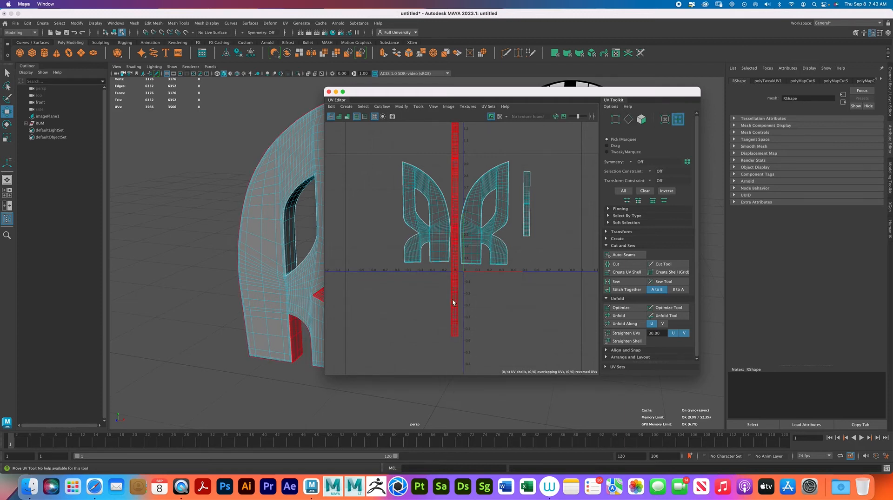
pyautogui.click(454, 301)
pyautogui.moveTo(455, 190); pyautogui.dragTo(457, 159)
pyautogui.scroll(6, 492, 284)
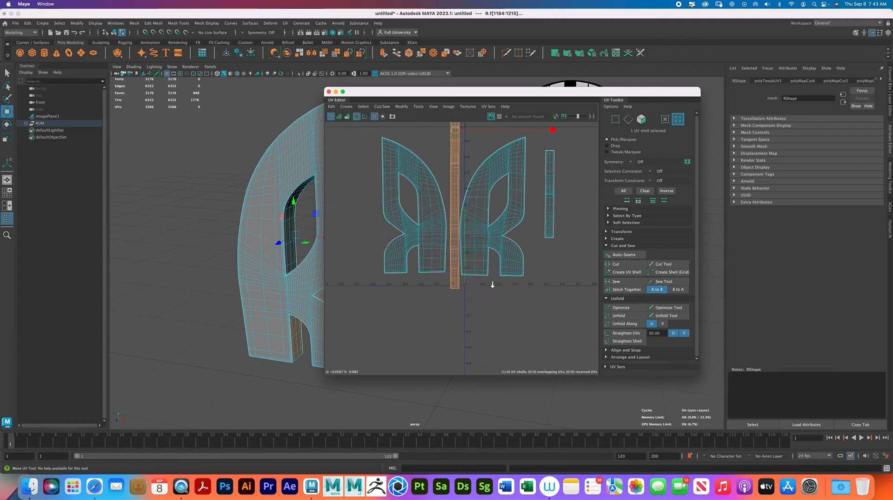
pyautogui.click(427, 220)
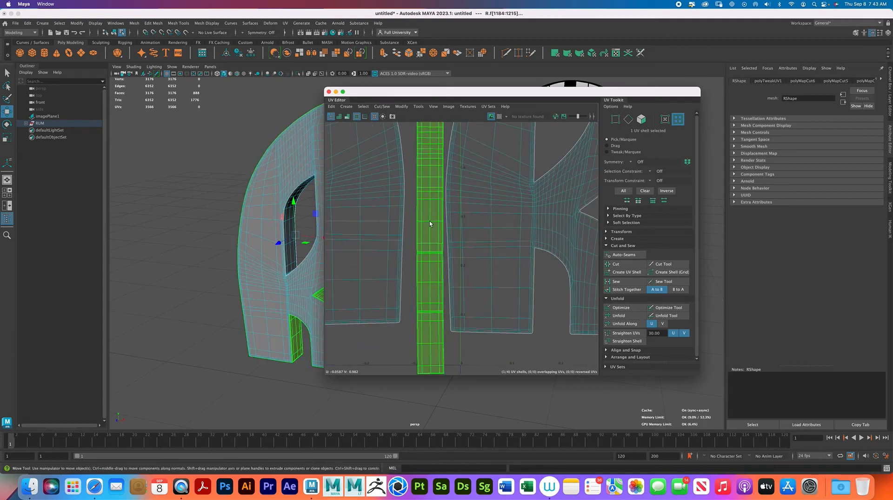
pyautogui.moveTo(431, 229); pyautogui.dragTo(429, 217)
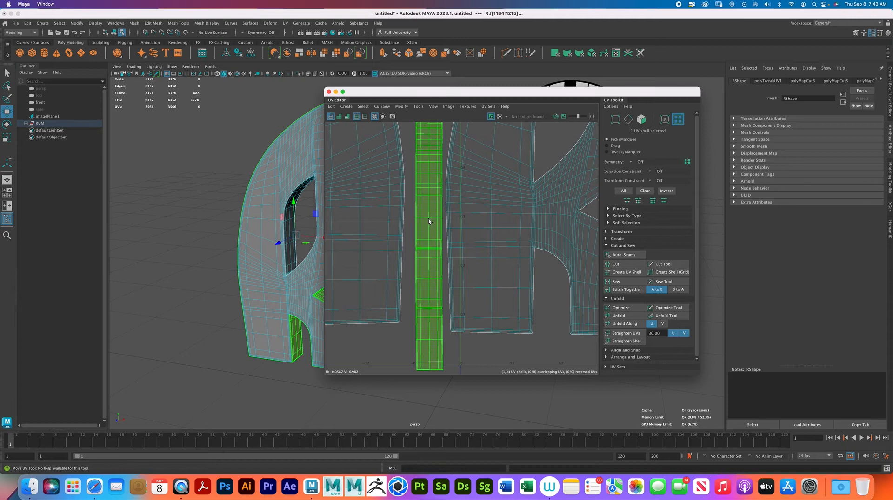
# Step: Reposition the long strip shell vertically between the two R shells, keeping it clear of both outlines
pyautogui.moveTo(430, 286); pyautogui.dragTo(432, 280, button='right')
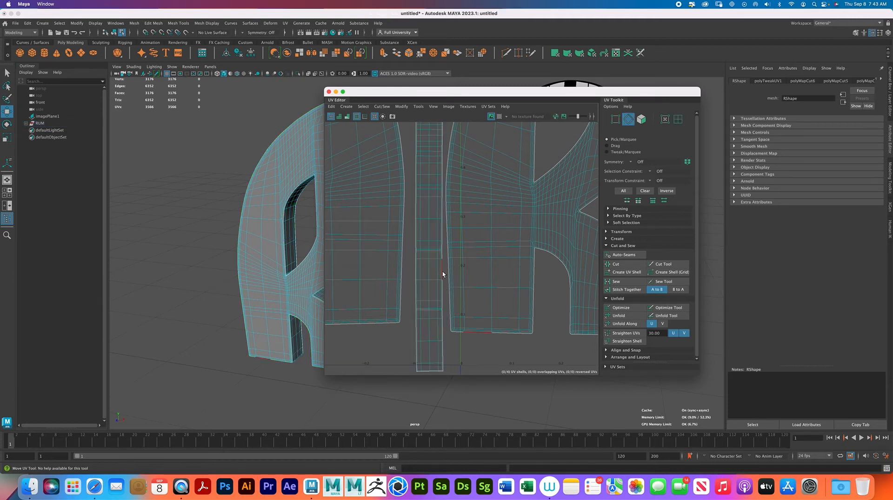
pyautogui.moveTo(442, 231); pyautogui.dragTo(426, 228, button='right')
pyautogui.click(428, 228)
pyautogui.moveTo(427, 228); pyautogui.dragTo(427, 280, button='middle')
pyautogui.moveTo(425, 283); pyautogui.dragTo(425, 266, button='right')
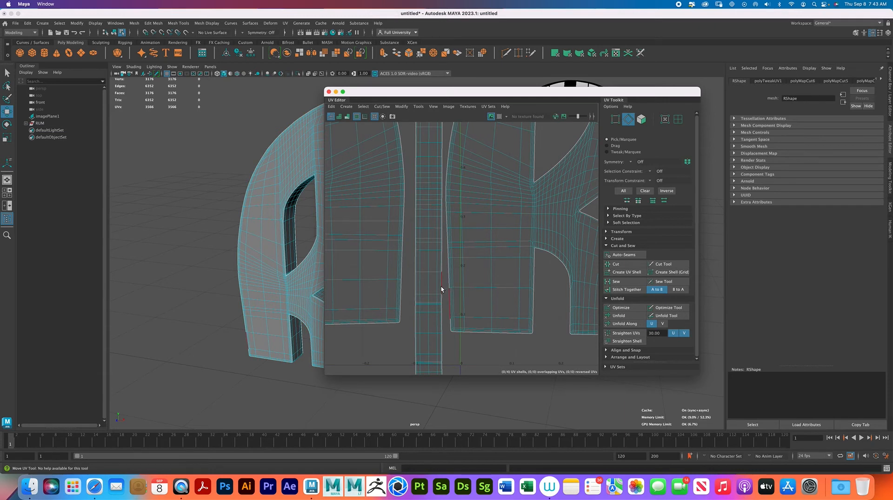
pyautogui.moveTo(435, 281); pyautogui.dragTo(409, 279, button='right')
pyautogui.click(428, 291)
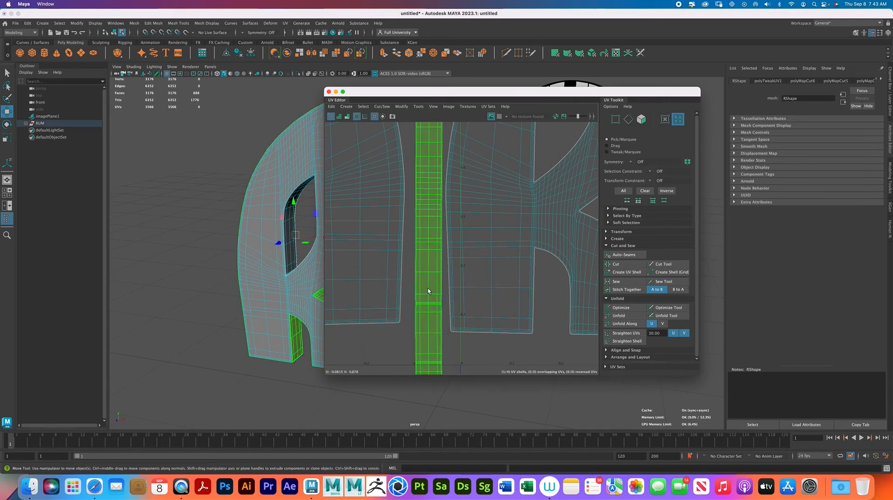
pyautogui.moveTo(433, 239); pyautogui.dragTo(433, 257, button='middle')
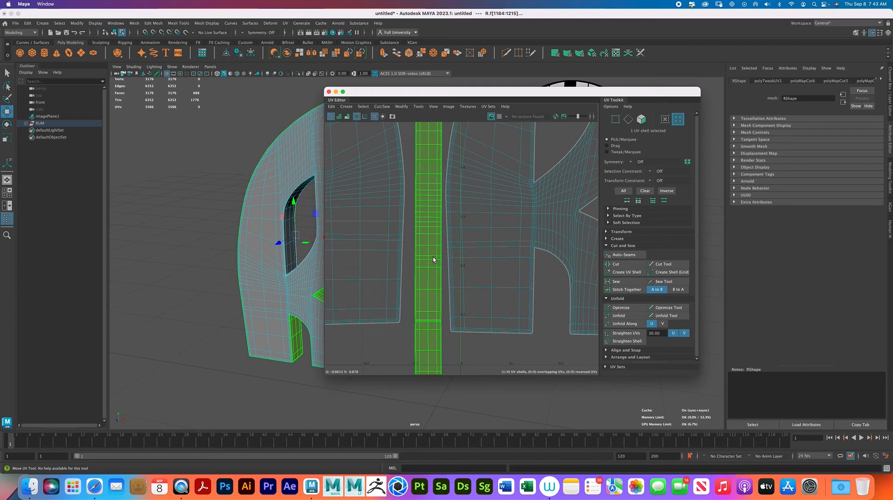
# Step: Move the mirrored R shell closer to the long strip and the short strip down beside the base of the other R shell
pyautogui.click(372, 260)
pyautogui.moveTo(358, 226); pyautogui.dragTo(364, 233, button='middle')
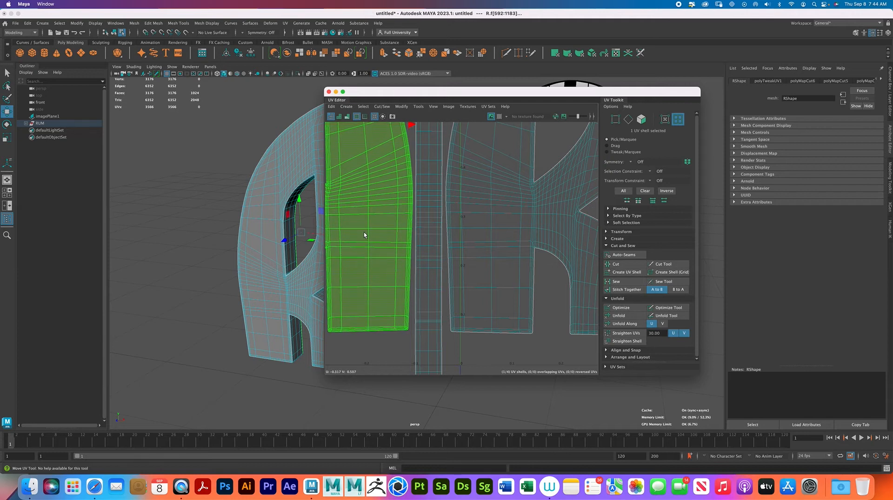
pyautogui.scroll(-6, 493, 238)
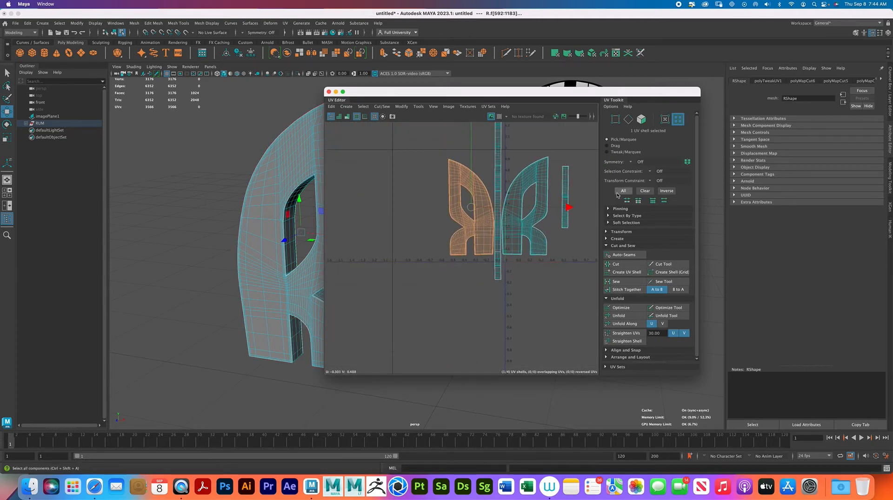
pyautogui.click(566, 196)
pyautogui.moveTo(567, 194); pyautogui.dragTo(558, 227)
# Step: Select all four UV shells and apply Orient Shells to them
pyautogui.moveTo(427, 234); pyautogui.dragTo(410, 202)
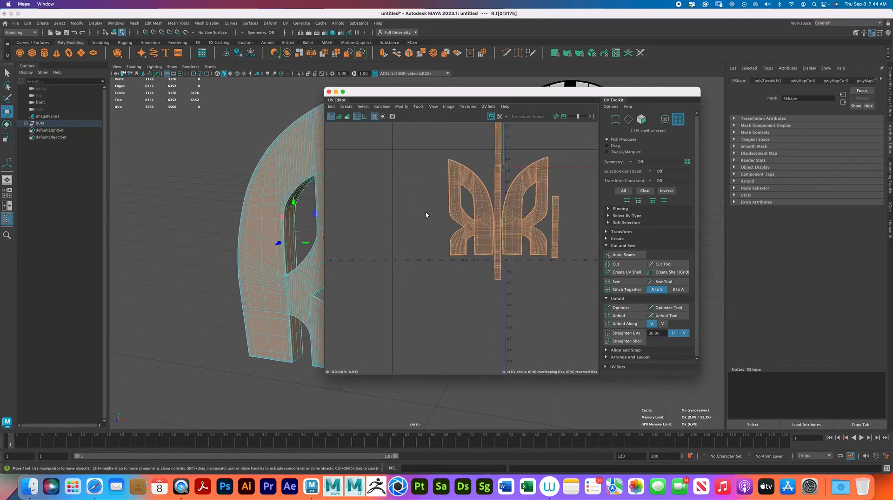
pyautogui.click(606, 350)
pyautogui.click(606, 350)
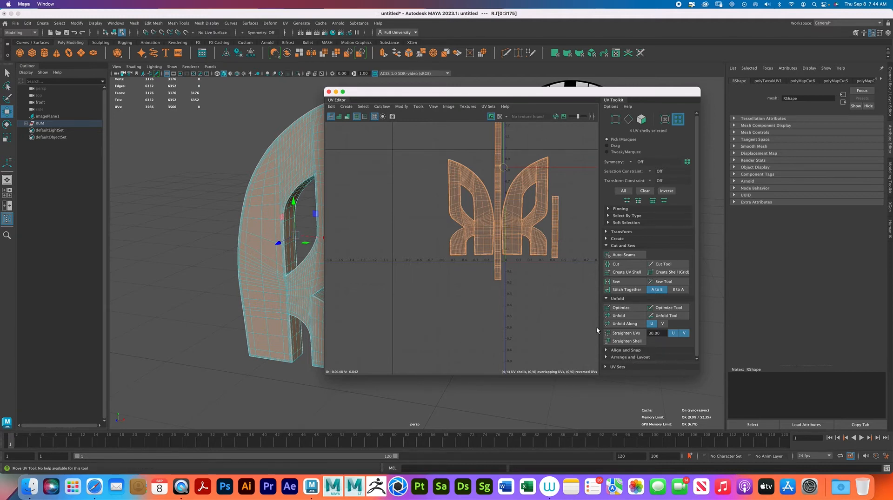
pyautogui.click(613, 357)
pyautogui.click(627, 299)
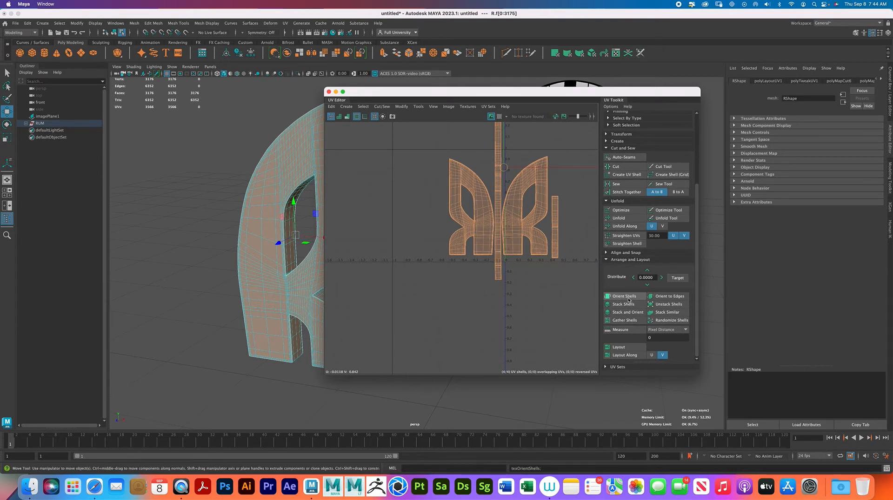
# Step: Pack the selected UV shells with Layout Along set to the U direction
pyautogui.click(633, 348)
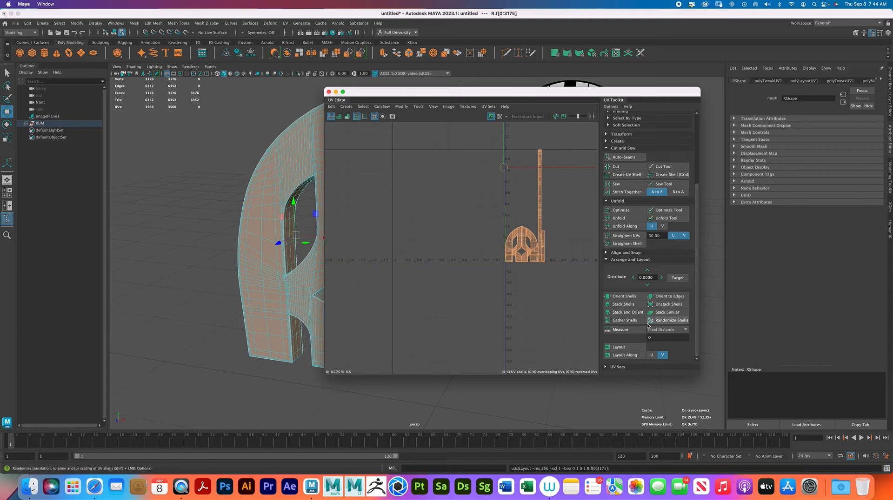
pyautogui.click(652, 356)
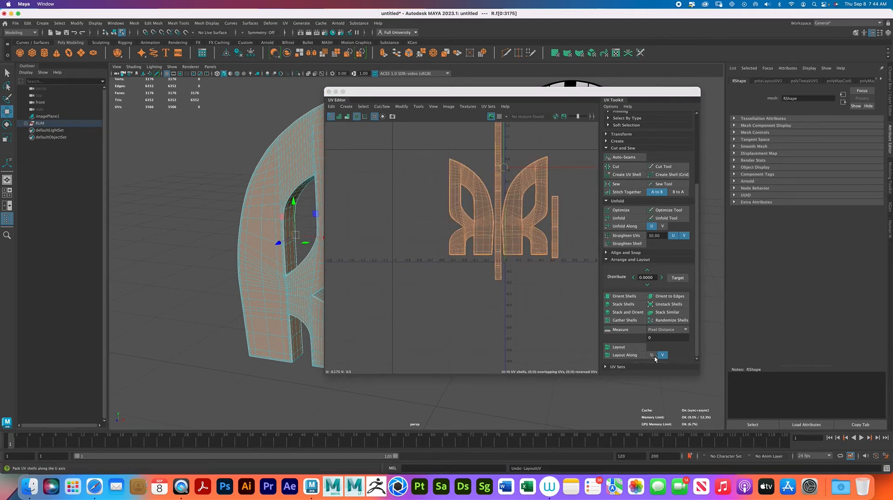
pyautogui.click(652, 356)
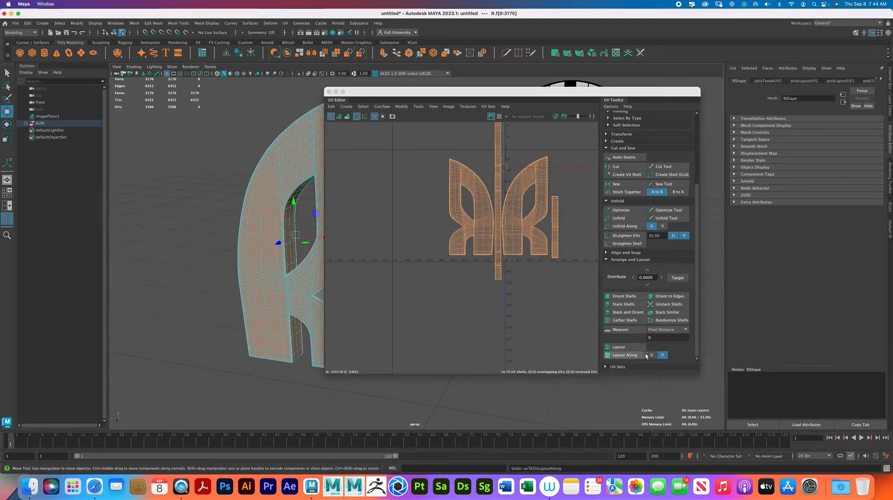
pyautogui.click(642, 356)
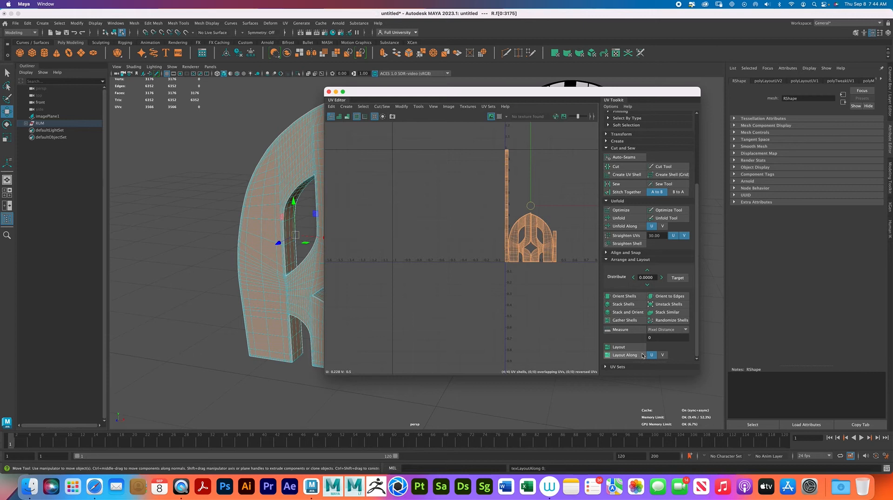
# Step: Repack all four selected UV shells with the standard Layout operation
pyautogui.click(638, 347)
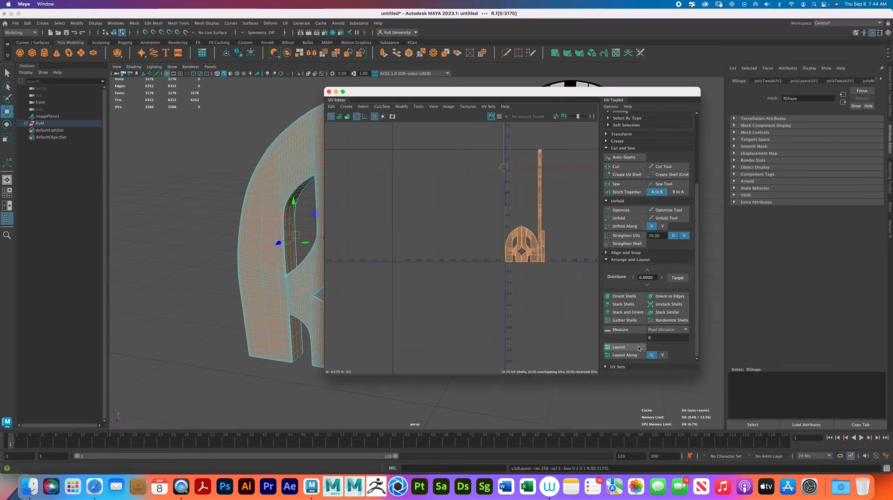
pyautogui.press('f')
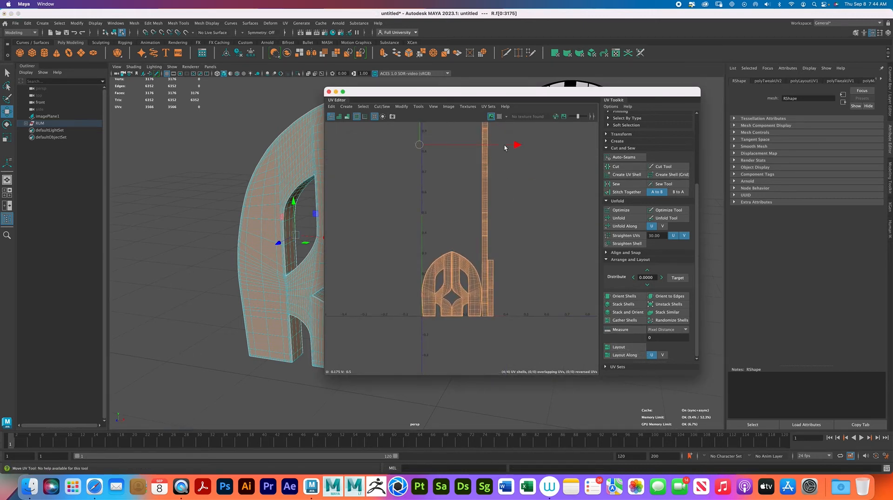
pyautogui.moveTo(484, 173)
pyautogui.mouseDown(button='right')
pyautogui.moveTo(460, 161)
pyautogui.moveTo(473, 168)
pyautogui.mouseUp(button='right')
# Step: Select the R shell nearest the V axis and move it along U to the far side of both strips
pyautogui.click(486, 178)
pyautogui.click(459, 265)
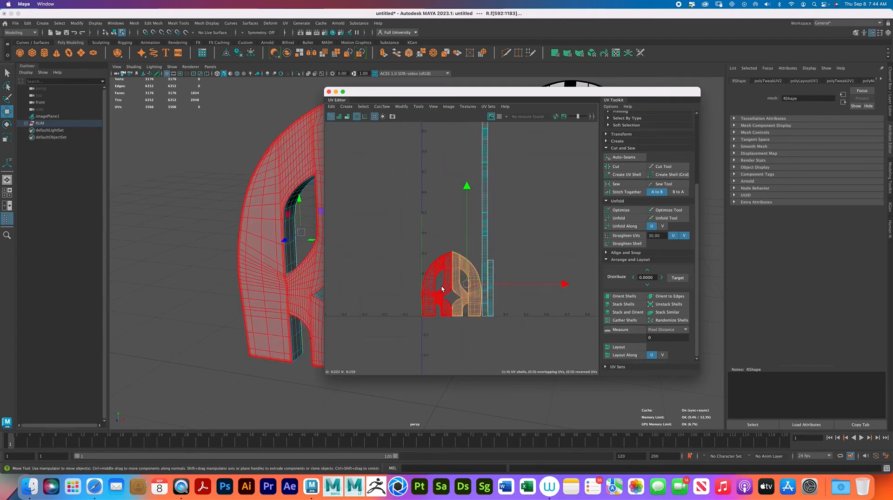
pyautogui.click(426, 305)
pyautogui.click(429, 304)
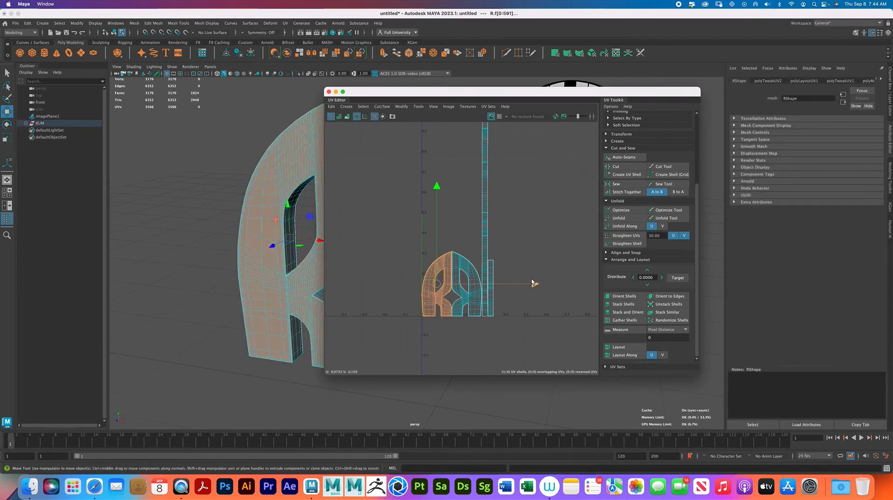
pyautogui.moveTo(535, 282); pyautogui.dragTo(611, 287)
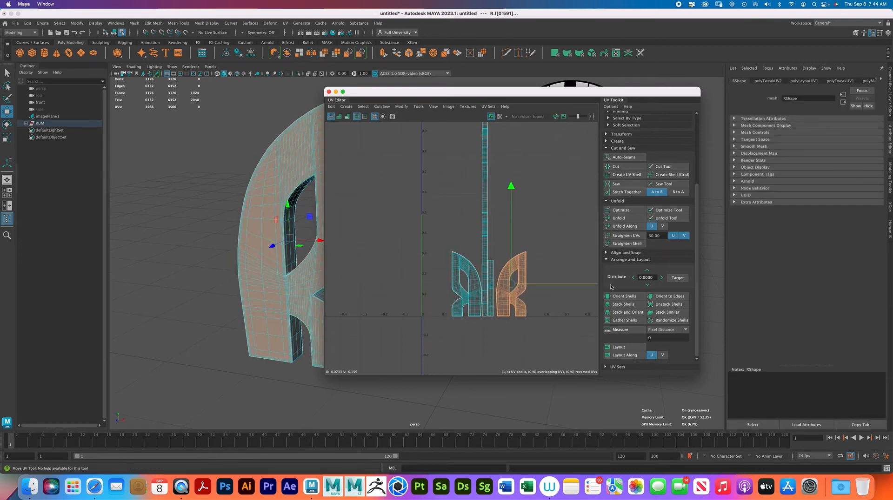
# Step: Move the short strip shell beyond the relocated R shell, then shift both closer to the long strip
pyautogui.click(492, 279)
pyautogui.moveTo(555, 291); pyautogui.dragTo(591, 290)
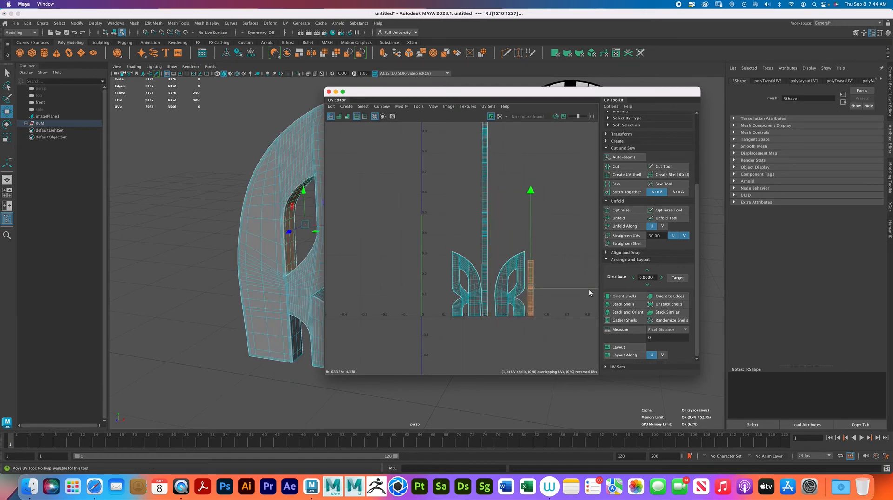
pyautogui.click(506, 297)
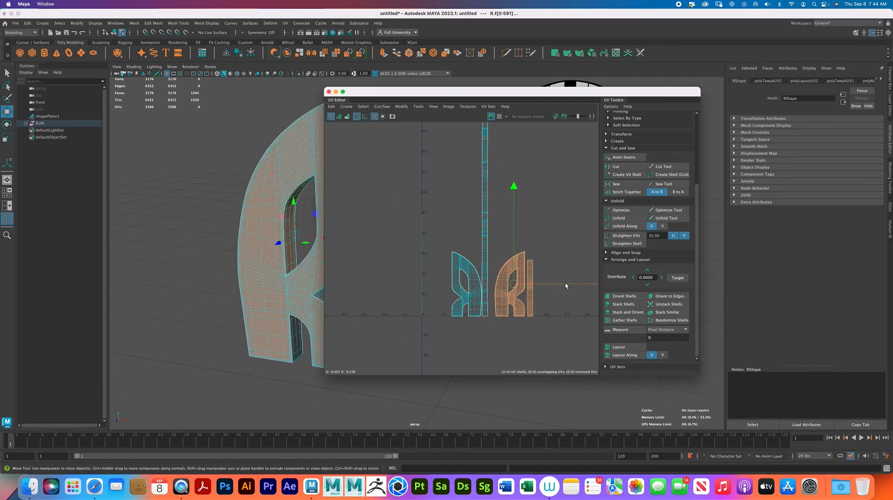
pyautogui.moveTo(566, 285); pyautogui.dragTo(560, 283)
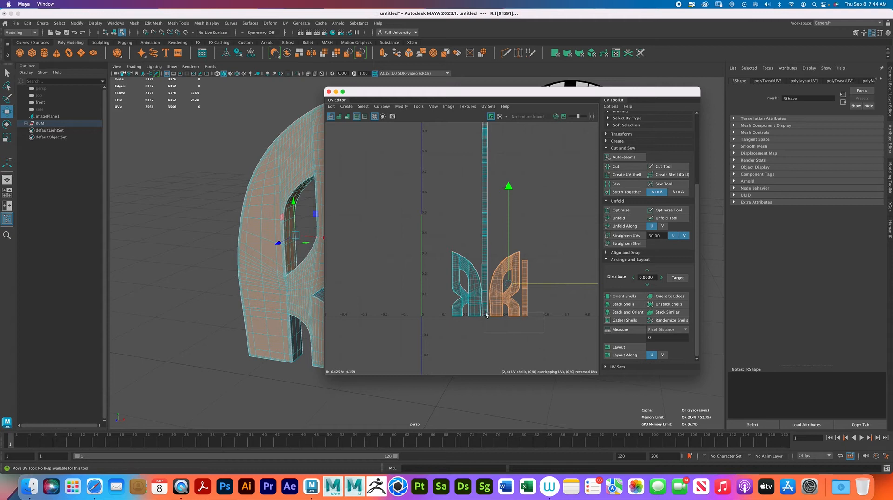
# Step: Select all four UV shells, scale them down slightly and shift them along U to start just inside the UV tile's V axis
pyautogui.moveTo(427, 249); pyautogui.dragTo(428, 248)
pyautogui.moveTo(590, 214); pyautogui.dragTo(562, 214)
pyautogui.keyDown('alt'); pyautogui.moveTo(501, 172); pyautogui.dragTo(468, 262, button='middle'); pyautogui.keyUp('alt')
pyautogui.keyDown('alt'); pyautogui.moveTo(443, 228); pyautogui.dragTo(478, 191, button='middle'); pyautogui.keyUp('alt')
pyautogui.press('r')
pyautogui.moveTo(463, 236); pyautogui.dragTo(461, 236)
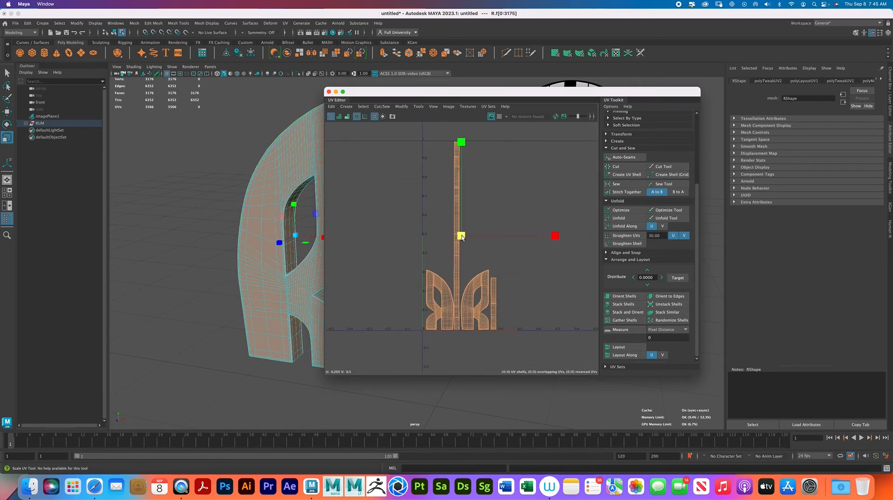
pyautogui.press('w')
pyautogui.moveTo(567, 235); pyautogui.dragTo(552, 236)
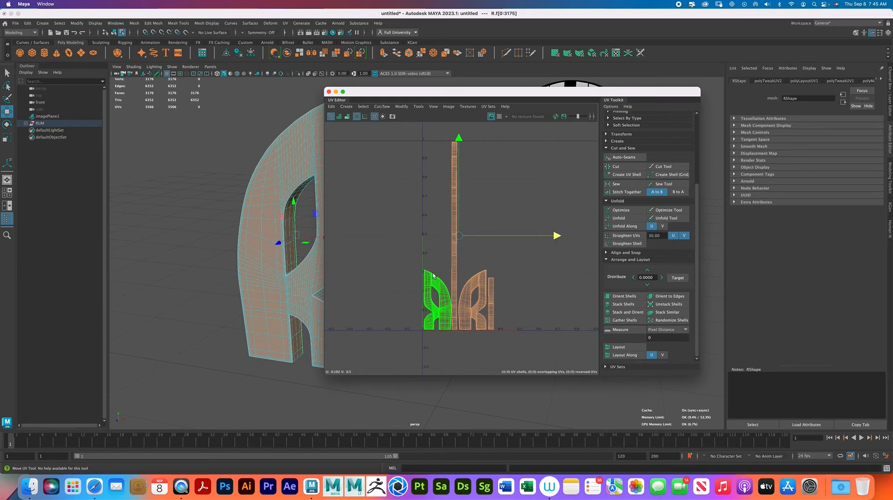
# Step: Close the UV Editor, return the R mesh to Object Mode and select the whole object
pyautogui.click(329, 92)
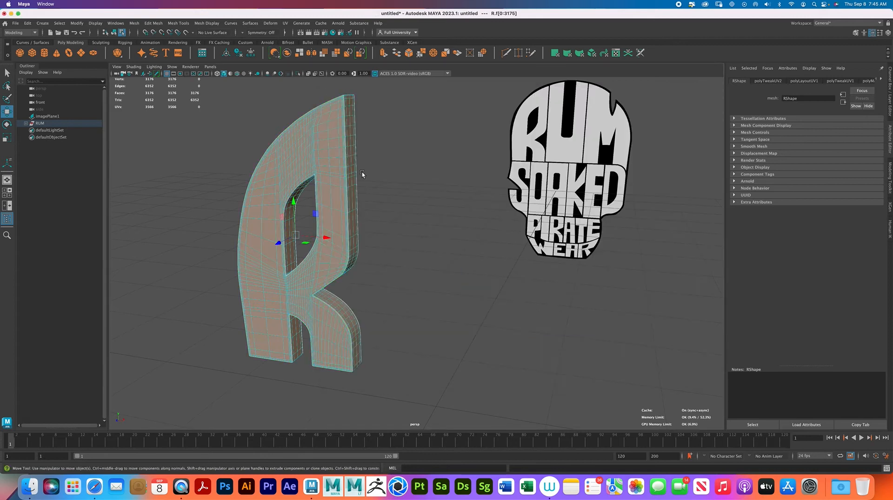
pyautogui.rightClick(335, 175)
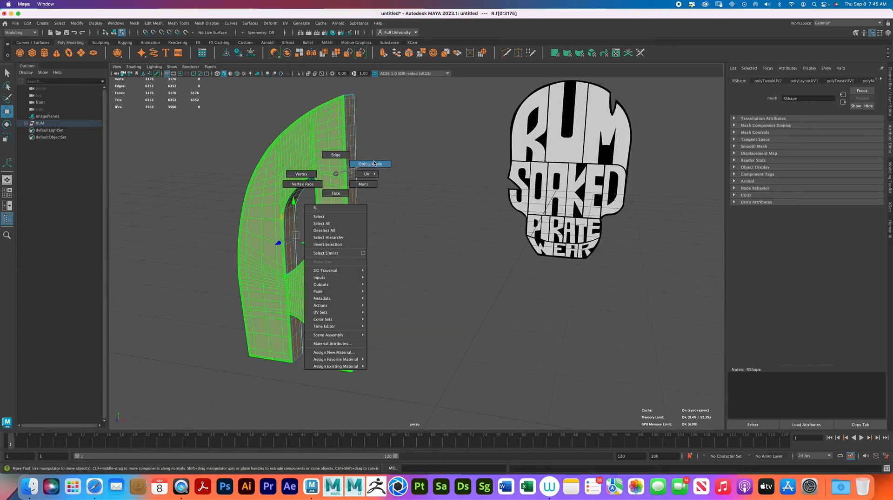
pyautogui.moveTo(374, 164); pyautogui.dragTo(371, 164, button='right')
pyautogui.click(390, 191)
pyautogui.click(343, 219)
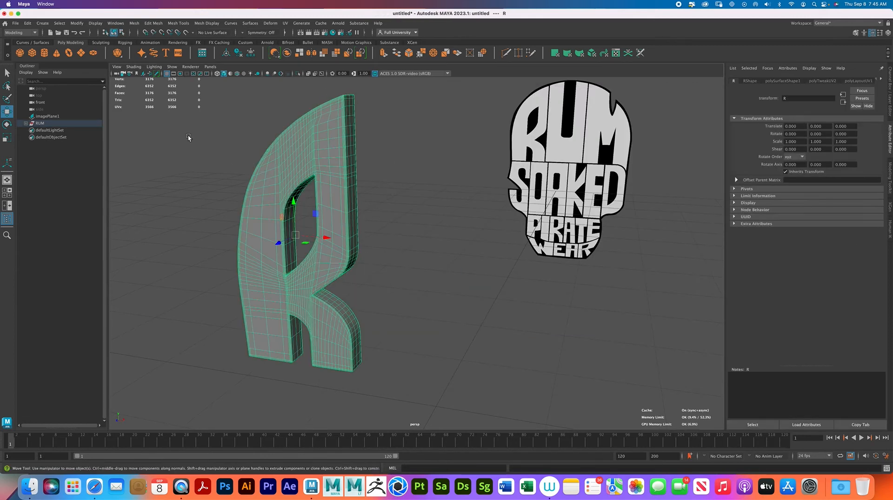
# Step: Delete the construction history and the non-deformer history of the R object
pyautogui.click(28, 23)
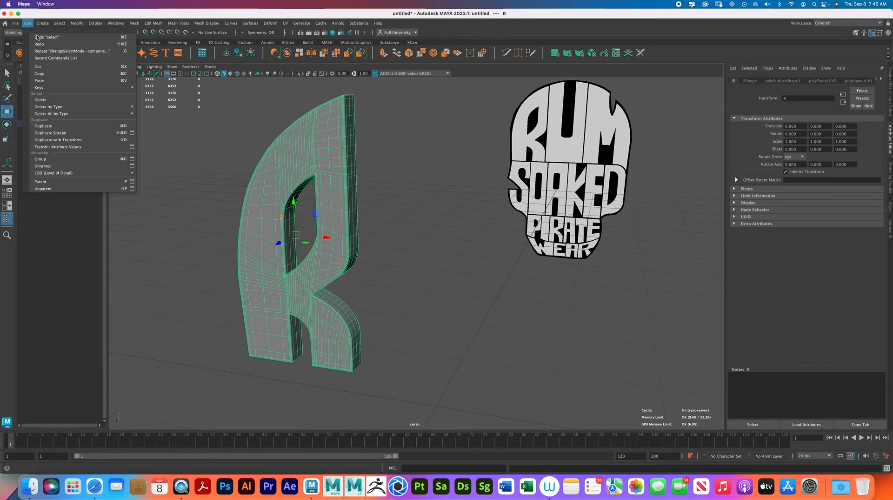
pyautogui.moveTo(51, 107)
pyautogui.click(153, 108)
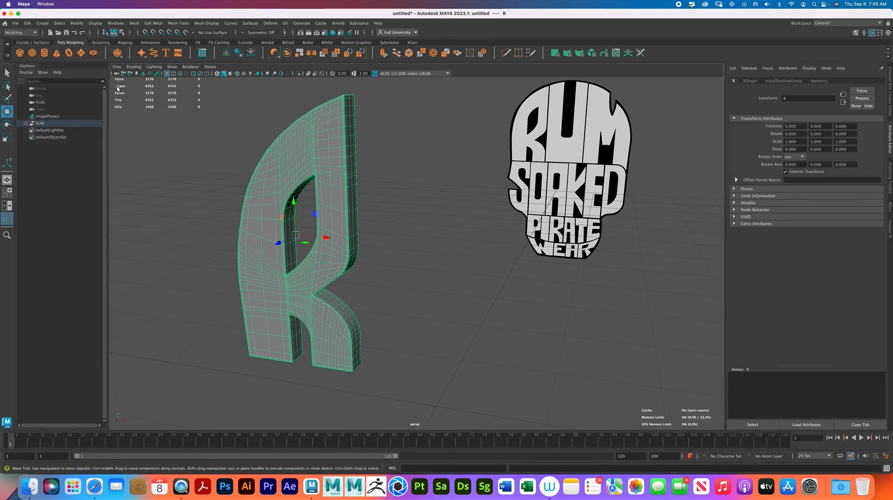
pyautogui.click(27, 23)
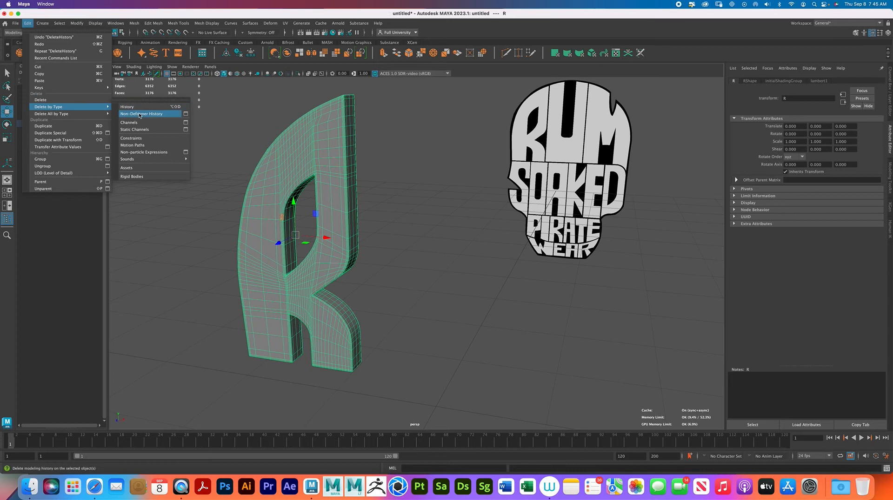
pyautogui.click(139, 114)
# Step: Freeze the R object's transformations and center its pivot
pyautogui.click(76, 23)
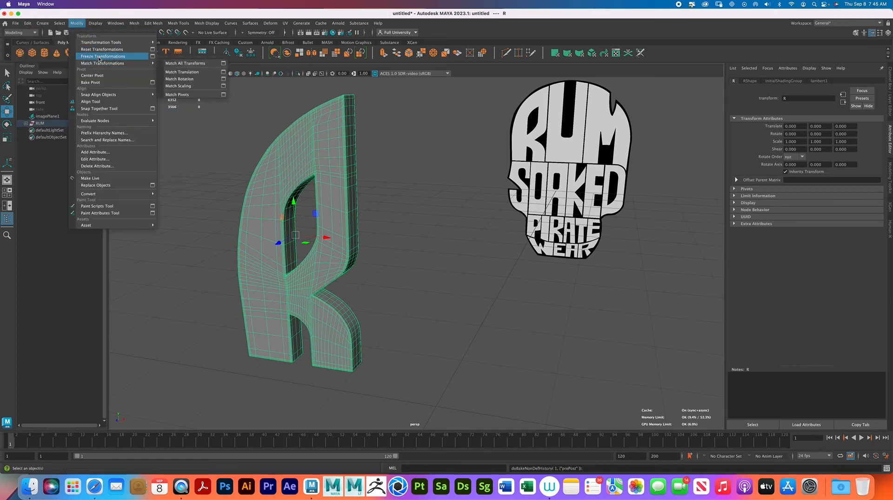
pyautogui.click(99, 56)
pyautogui.click(76, 23)
pyautogui.click(92, 76)
pyautogui.click(171, 160)
pyautogui.click(345, 253)
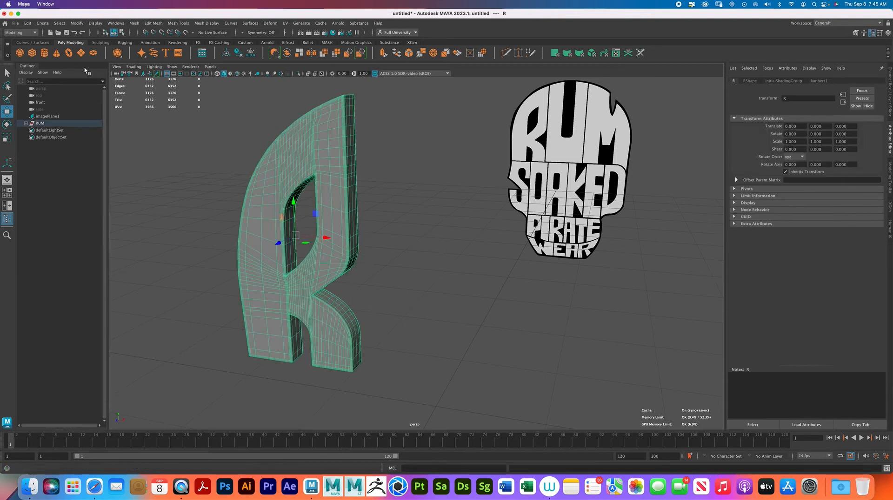
# Step: Export the selected R object to the Desktop as an FBX file named R Logo
pyautogui.click(13, 23)
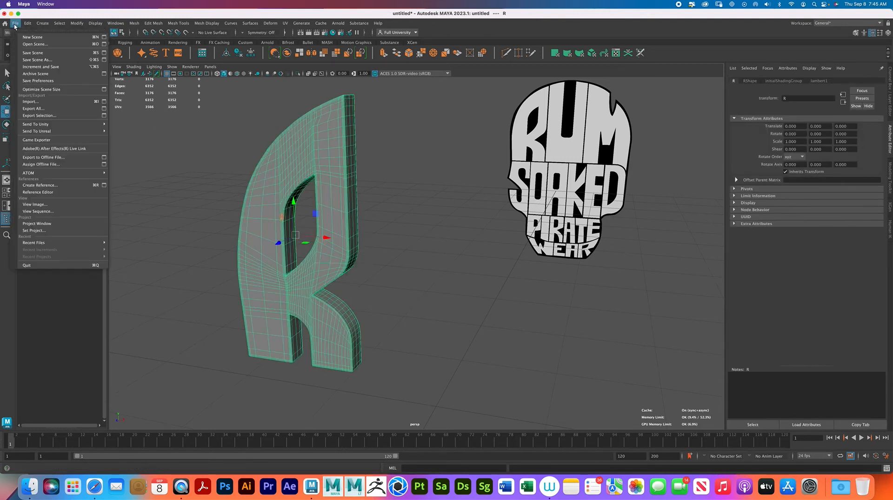
pyautogui.click(72, 117)
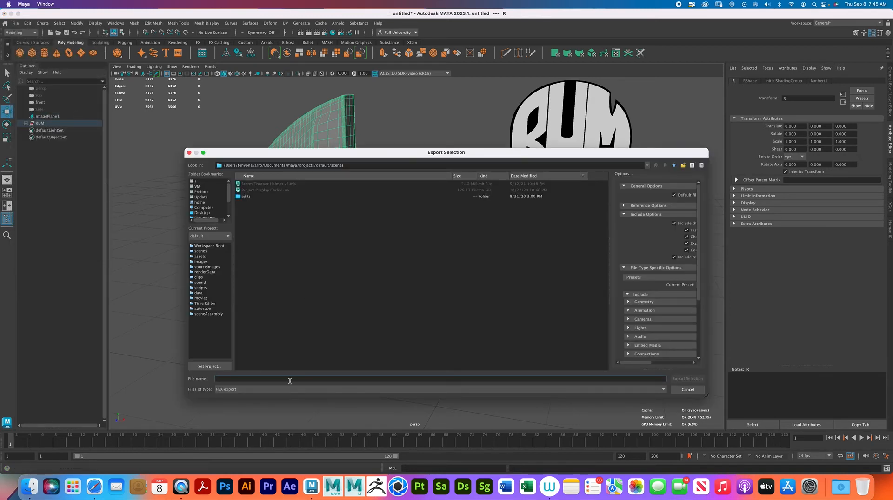
pyautogui.click(202, 212)
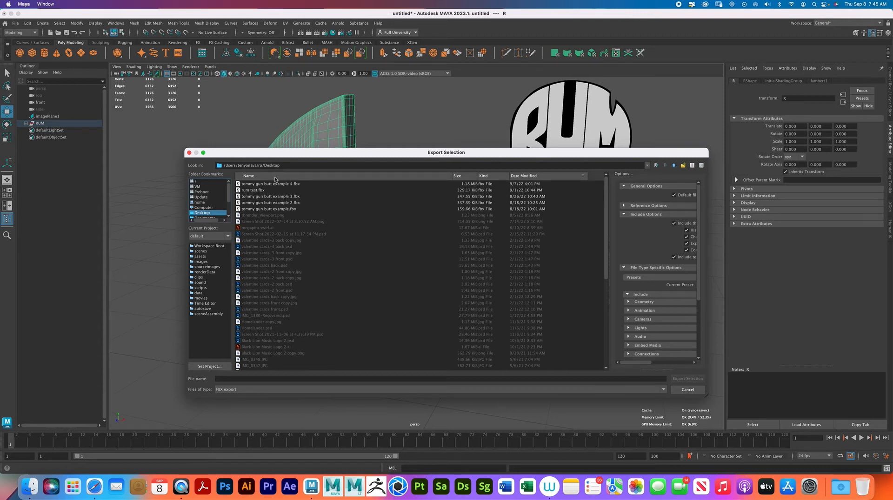
pyautogui.click(250, 377)
pyautogui.write('R Logo')
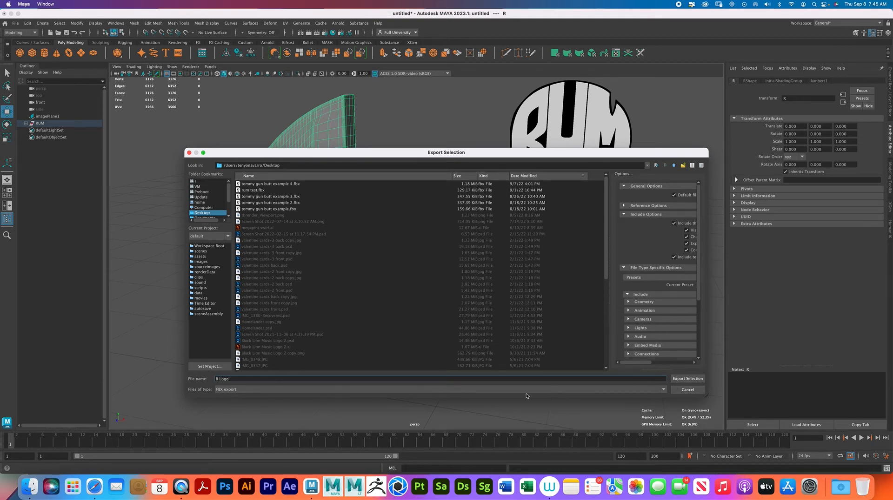
pyautogui.click(687, 379)
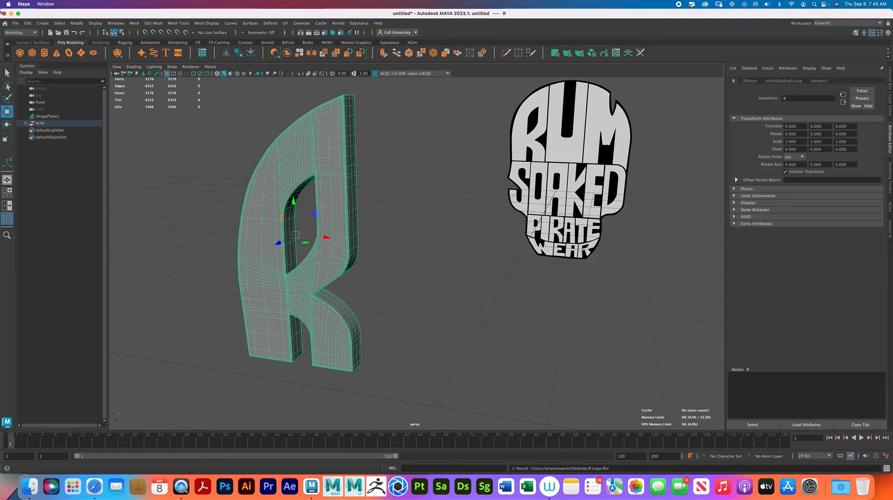
# Step: Minimize Maya, launch Adobe Substance 3D Painter and dismiss its welcome window
pyautogui.click(11, 13)
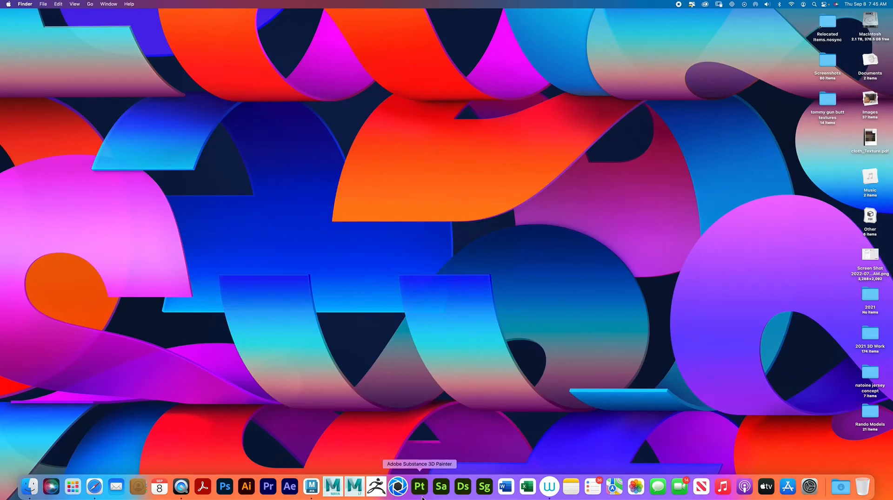
pyautogui.click(420, 488)
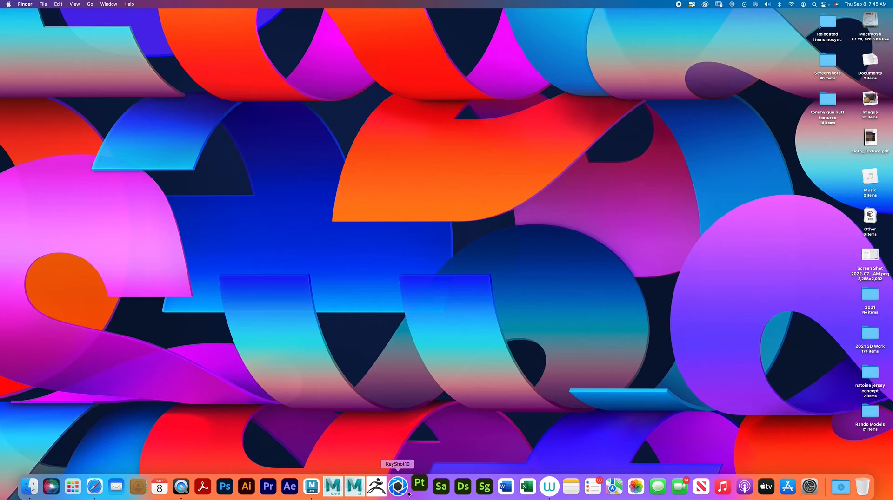
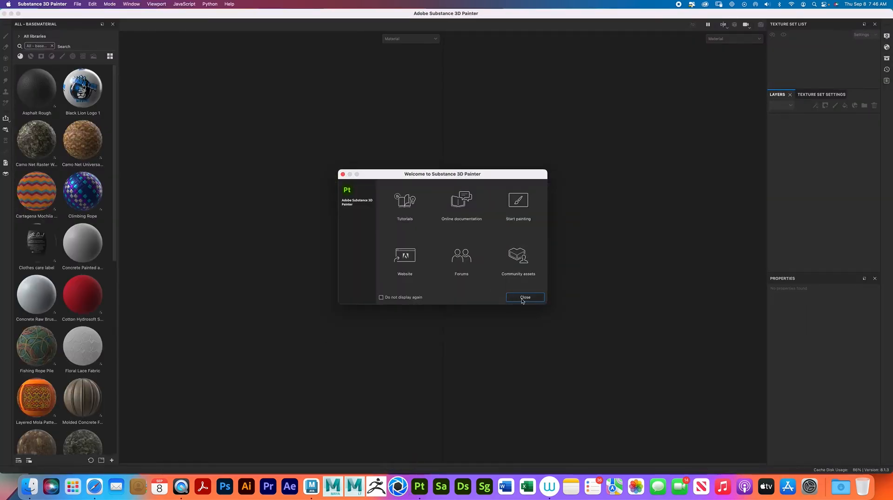
pyautogui.click(523, 299)
# Step: Start a new project and choose R Logo.fbx from the Desktop as its mesh
pyautogui.click(83, 5)
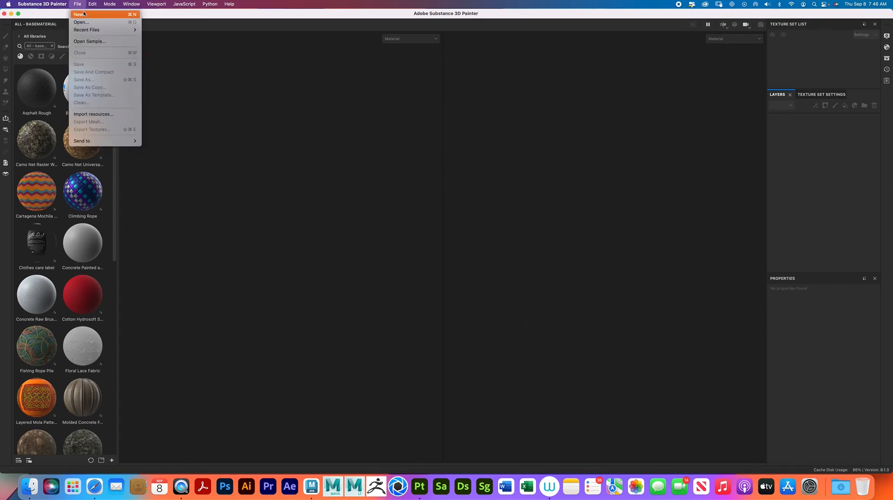
pyautogui.moveTo(116, 29)
pyautogui.click(79, 15)
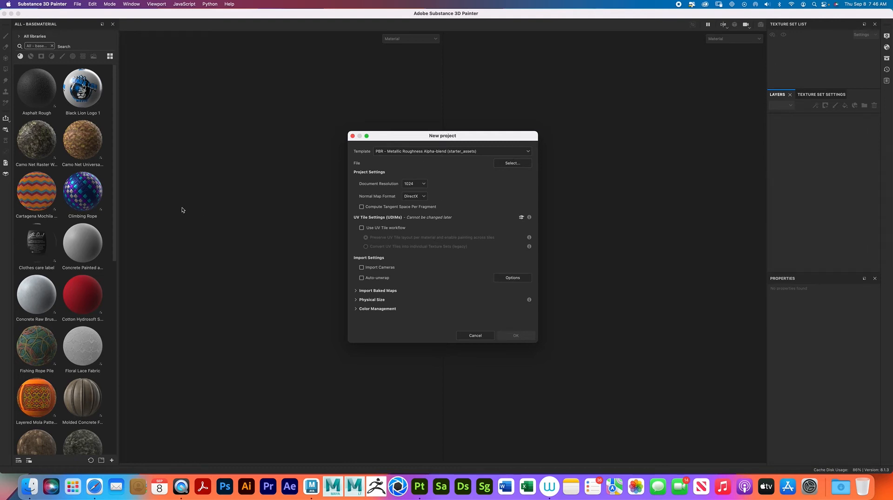
pyautogui.click(512, 163)
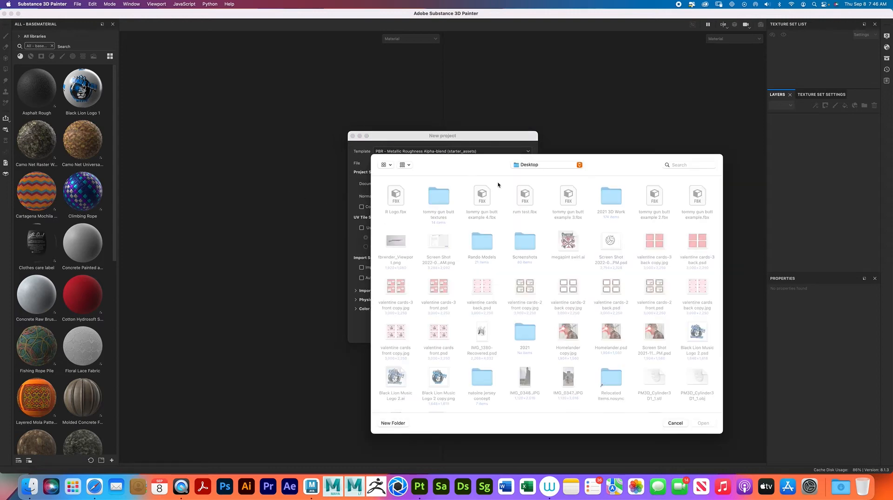
pyautogui.click(398, 205)
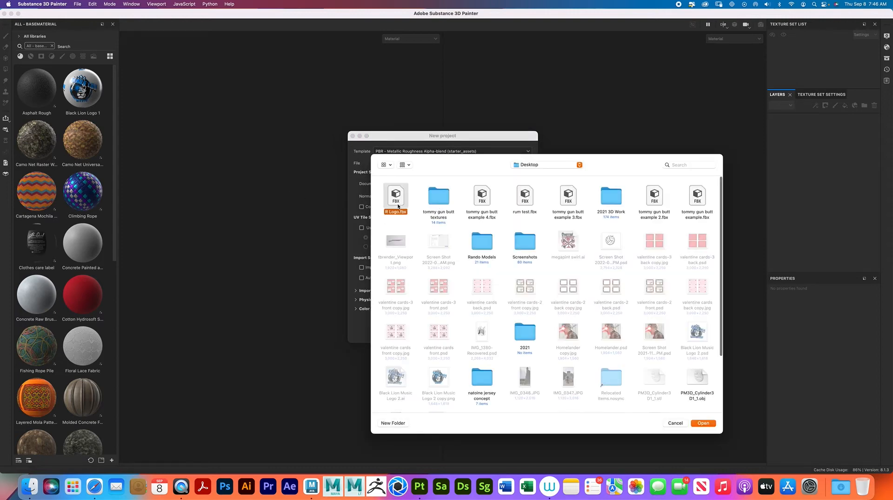
pyautogui.click(703, 424)
# Step: Set the document resolution to 4096 and create the project
pyautogui.click(424, 183)
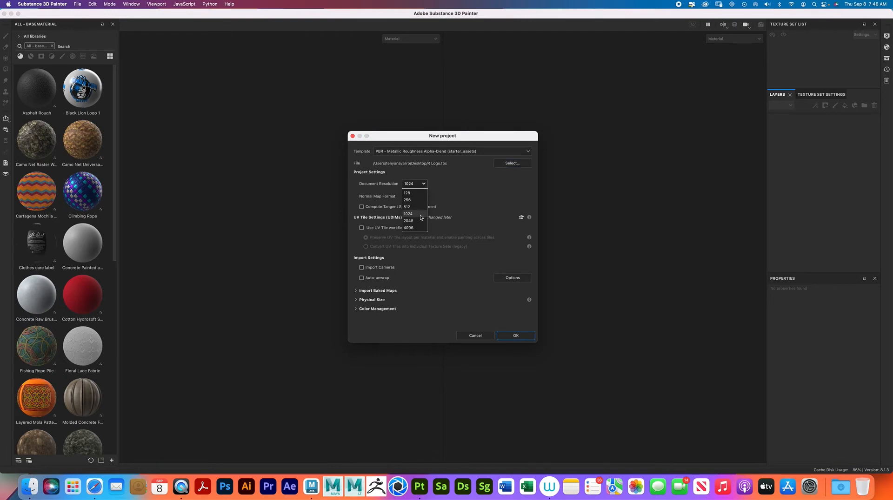
pyautogui.click(418, 231)
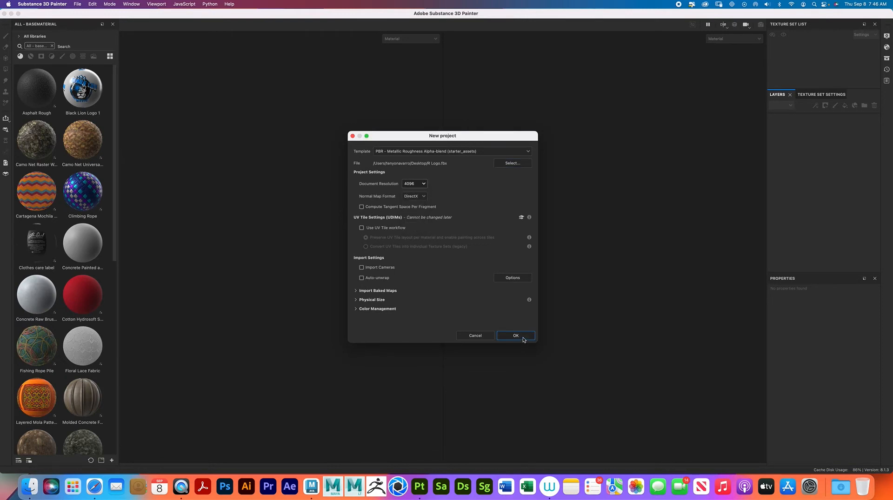
pyautogui.click(516, 336)
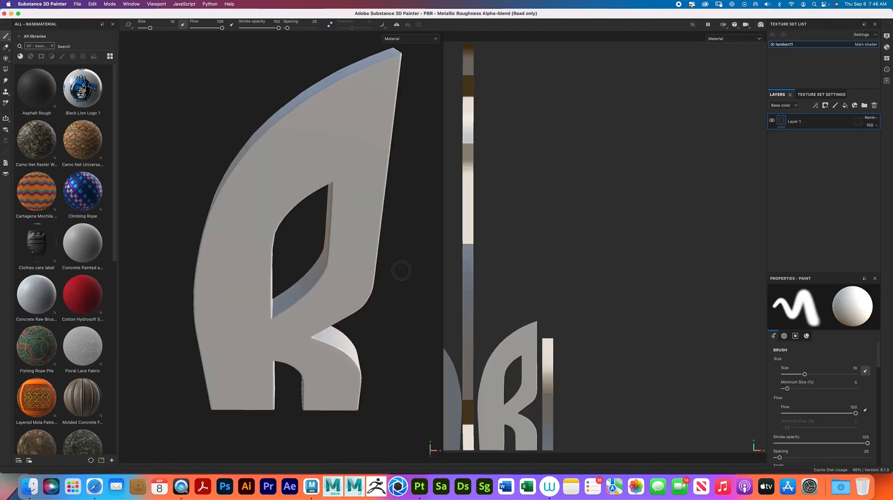
# Step: Apply the Climbing Rope material to the R model as a fill layer above Layer 1
pyautogui.keyDown('alt'); pyautogui.moveTo(331, 284); pyautogui.dragTo(312, 254); pyautogui.keyUp('alt')
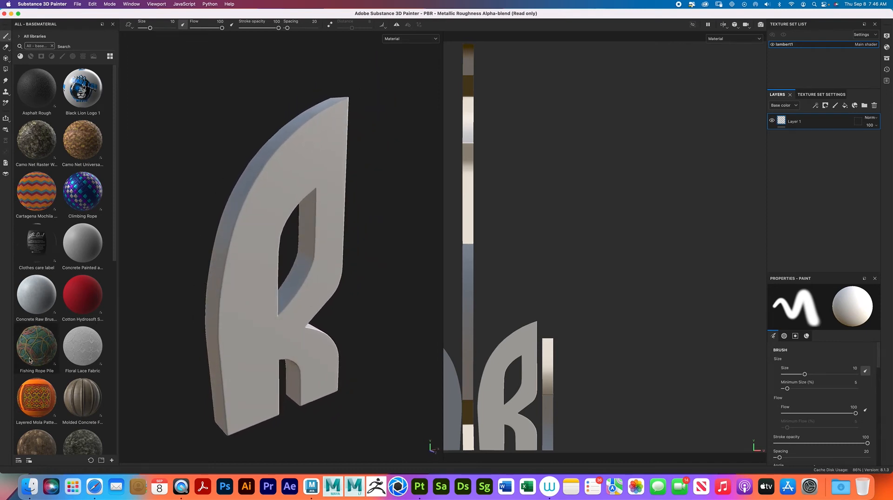
pyautogui.click(91, 192)
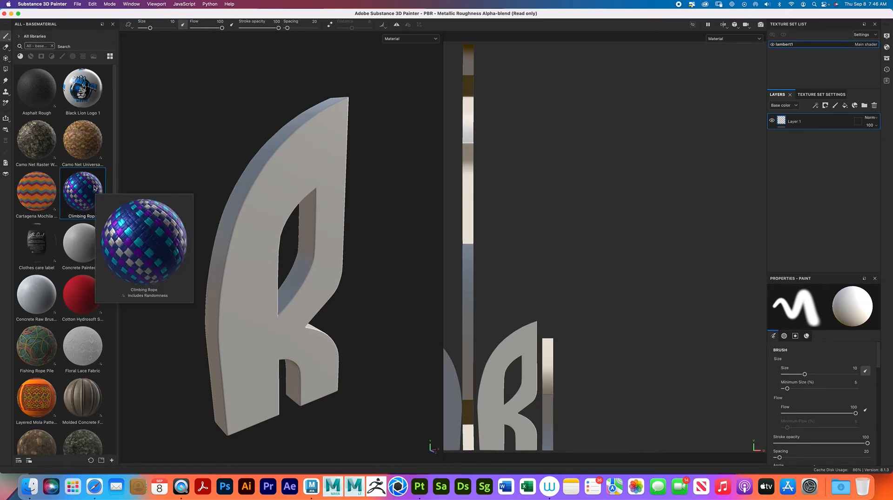
pyautogui.moveTo(94, 189); pyautogui.dragTo(249, 222)
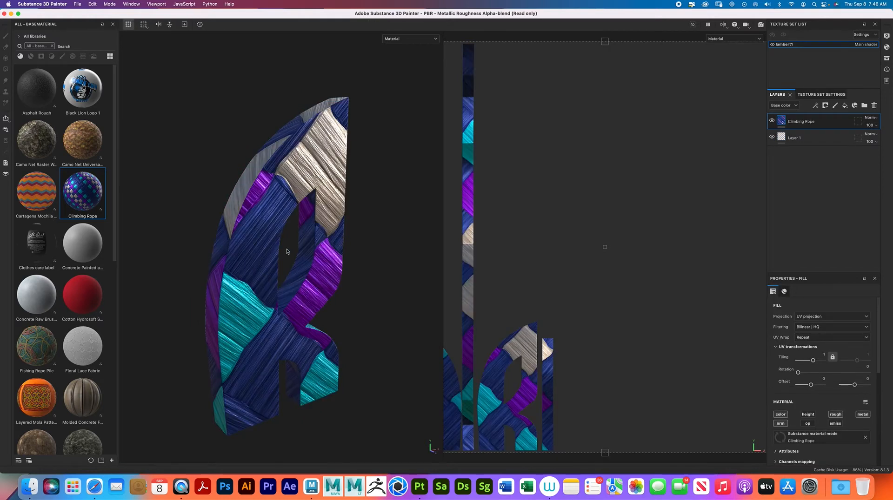
# Step: Scale the Climbing Rope pattern down in the UV layout to a tiling of about 6.64 and shift its offset to about -0.40 in both directions
pyautogui.scroll(-1, 298, 250)
pyautogui.keyDown('alt'); pyautogui.moveTo(298, 249); pyautogui.dragTo(273, 253, button='middle'); pyautogui.keyUp('alt')
pyautogui.scroll(-6, 560, 247)
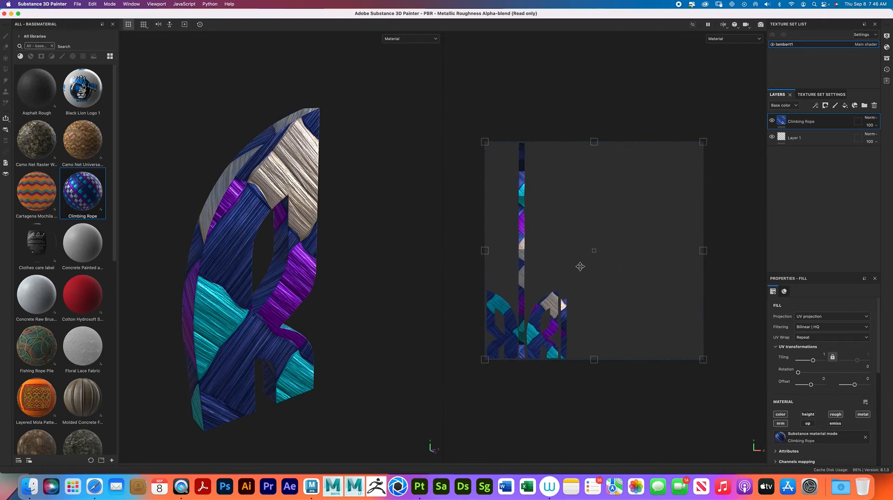
pyautogui.moveTo(702, 141); pyautogui.dragTo(518, 342)
pyautogui.keyDown('alt'); pyautogui.moveTo(299, 316); pyautogui.dragTo(189, 310); pyautogui.keyUp('alt')
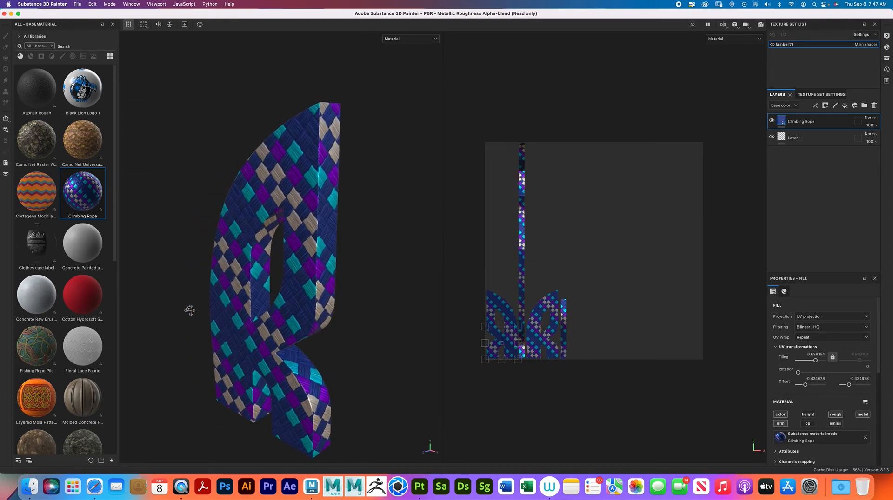
pyautogui.keyDown('alt'); pyautogui.moveTo(319, 256); pyautogui.dragTo(368, 255); pyautogui.keyUp('alt')
pyautogui.keyDown('alt'); pyautogui.moveTo(262, 260); pyautogui.dragTo(300, 257); pyautogui.keyUp('alt')
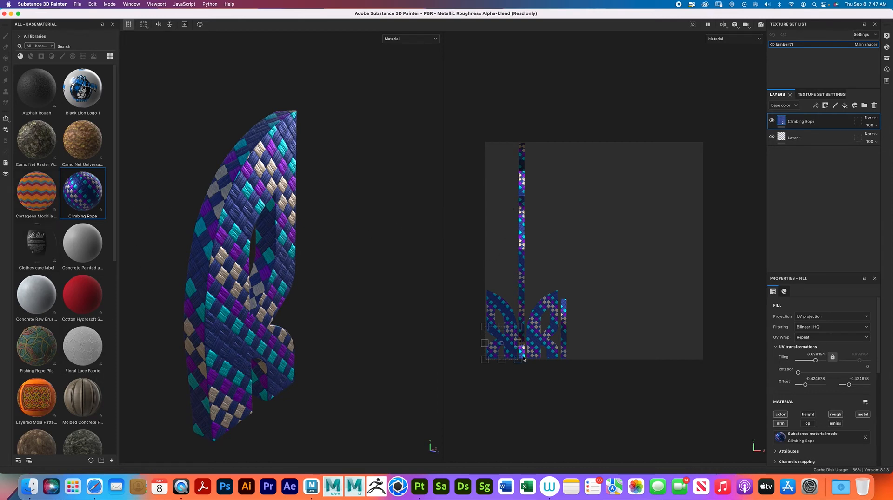
pyautogui.moveTo(507, 336); pyautogui.dragTo(513, 331)
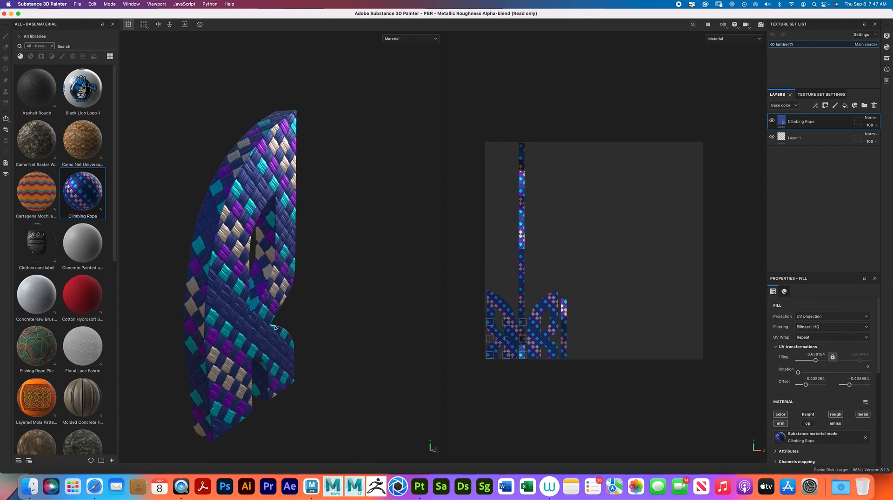
# Step: Try Cotton Hydrosoft Shirt as the fill layer's material and inspect the weave on the R's front and sides
pyautogui.click(88, 289)
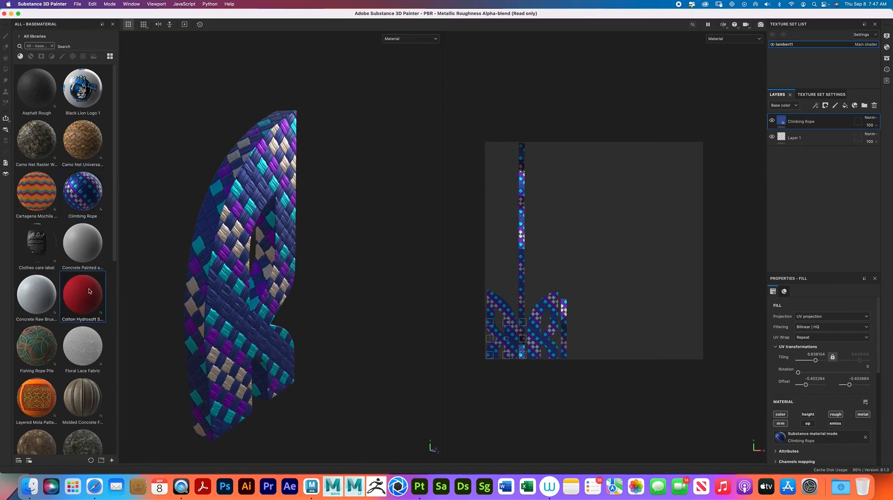
pyautogui.keyDown('alt'); pyautogui.moveTo(240, 246); pyautogui.dragTo(275, 243, button='right'); pyautogui.keyUp('alt')
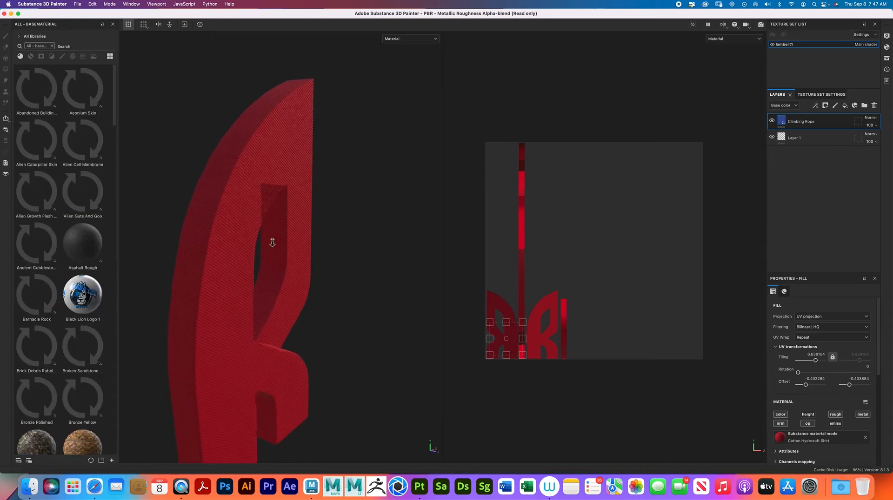
pyautogui.keyDown('alt'); pyautogui.moveTo(226, 243); pyautogui.dragTo(205, 244); pyautogui.keyUp('alt')
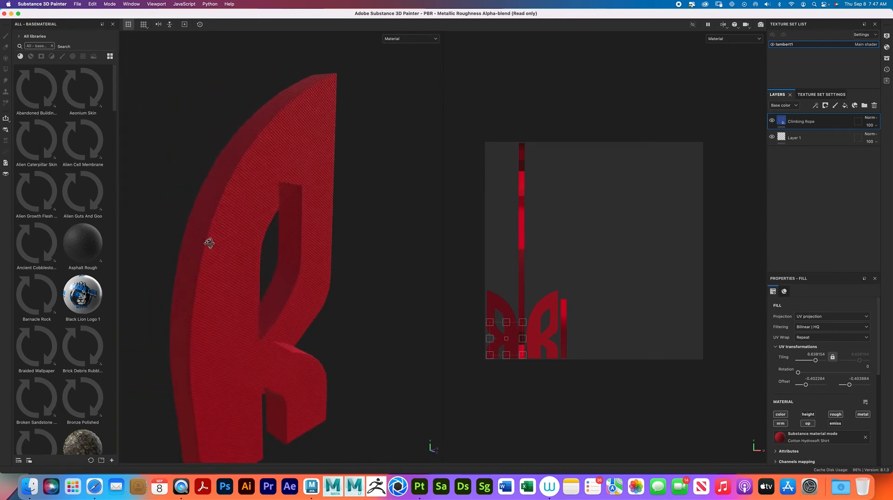
pyautogui.keyDown('alt'); pyautogui.moveTo(327, 239); pyautogui.dragTo(293, 222); pyautogui.keyUp('alt')
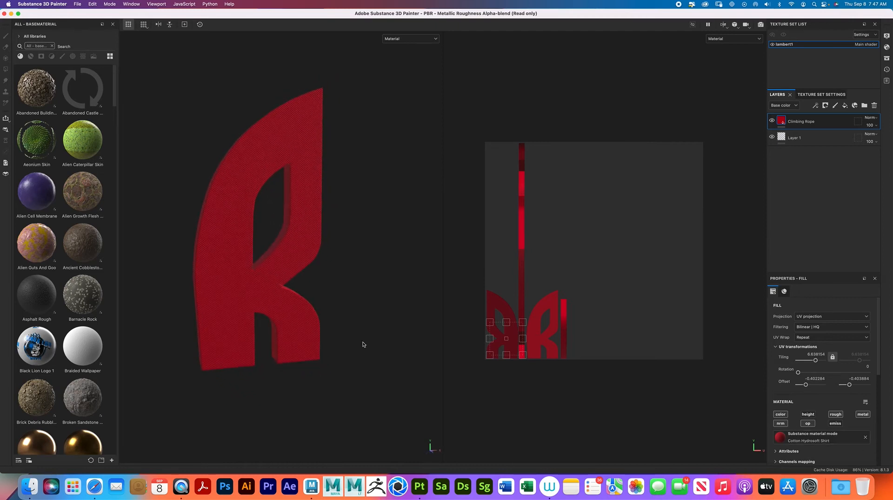
pyautogui.keyDown('alt'); pyautogui.moveTo(303, 235); pyautogui.dragTo(414, 361, button='right'); pyautogui.keyUp('alt')
pyautogui.keyDown('alt'); pyautogui.moveTo(415, 361); pyautogui.dragTo(261, 237); pyautogui.keyUp('alt')
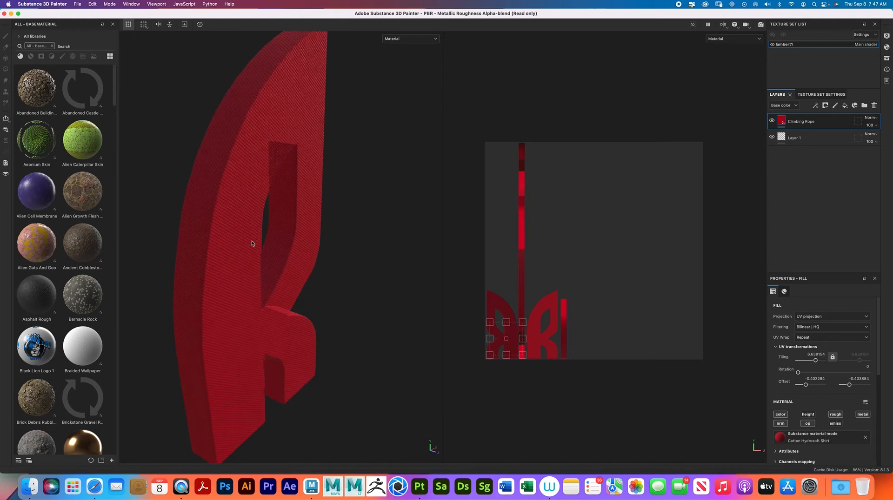
pyautogui.keyDown('alt'); pyautogui.moveTo(276, 156); pyautogui.dragTo(196, 170); pyautogui.keyUp('alt')
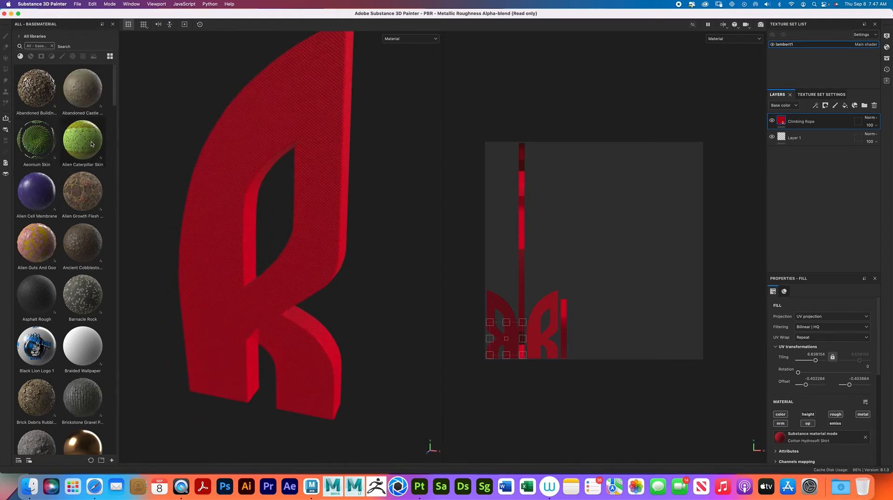
# Step: Try Abandoned Castle Worn Plaster as the fill layer's material and inspect it under different lighting
pyautogui.click(90, 96)
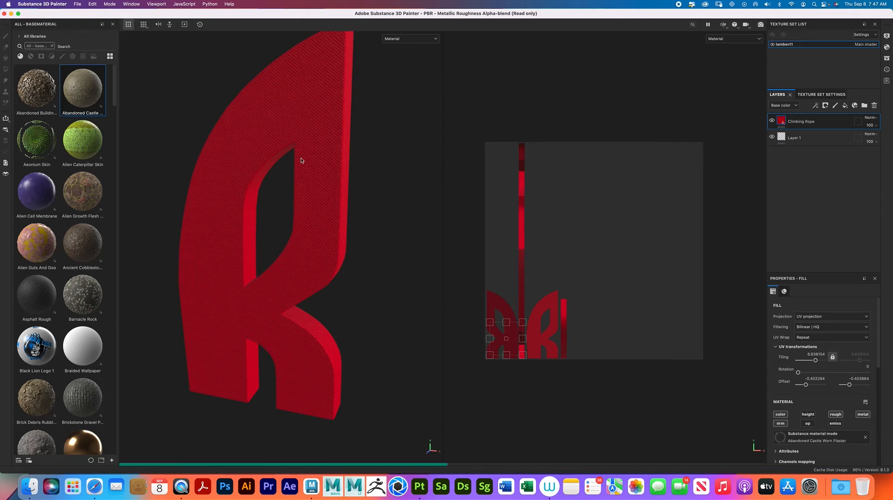
pyautogui.keyDown('alt'); pyautogui.moveTo(245, 177); pyautogui.dragTo(348, 173); pyautogui.keyUp('alt')
pyautogui.keyDown('shift'); pyautogui.moveTo(239, 184); pyautogui.dragTo(315, 156, button='right'); pyautogui.keyUp('shift')
pyautogui.keyDown('alt'); pyautogui.moveTo(315, 156); pyautogui.dragTo(200, 179); pyautogui.keyUp('alt')
# Step: Try Brick Debris Rubble Patch and Broken Sandstone Desert Ground as replacement materials for the fill layer
pyautogui.moveTo(83, 324)
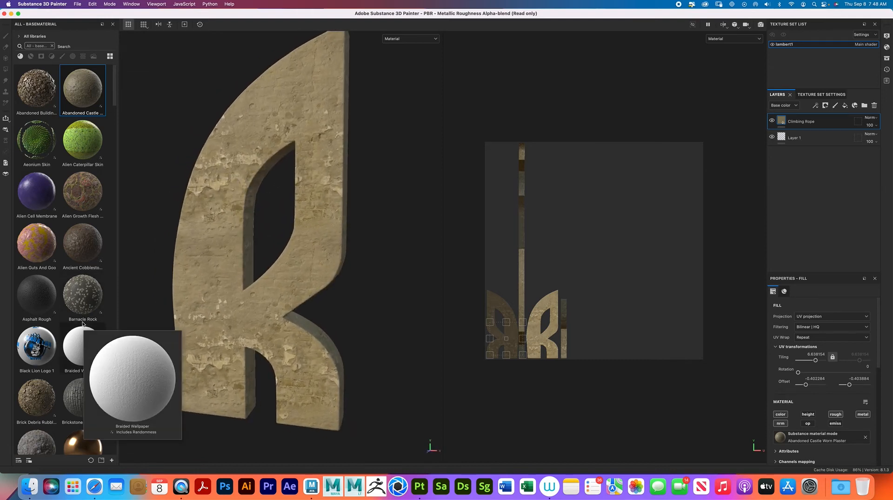
pyautogui.moveTo(54, 322)
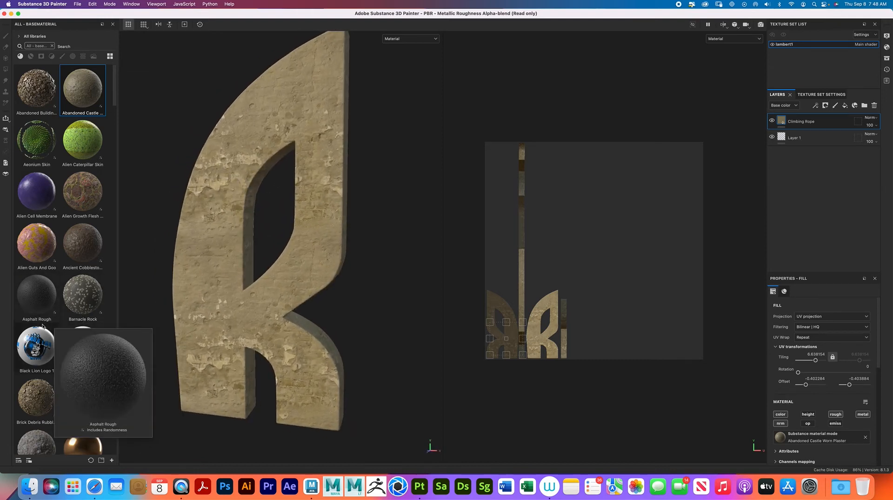
pyautogui.click(35, 392)
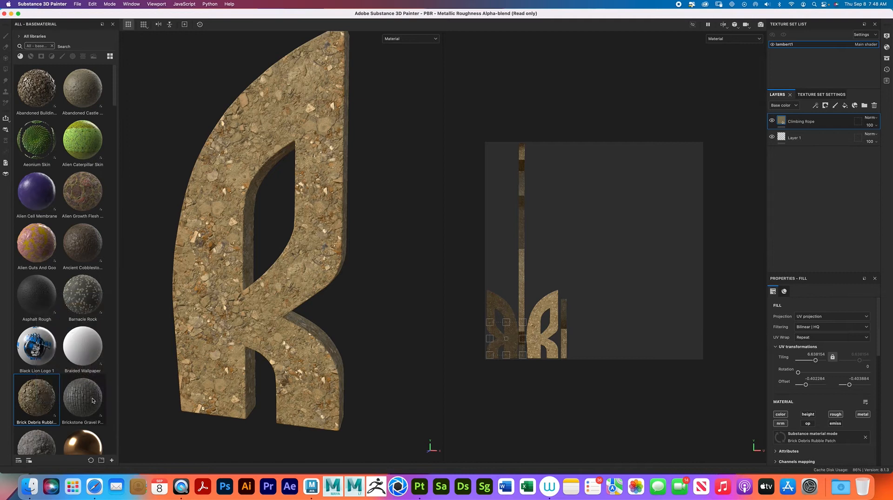
pyautogui.moveTo(92, 401); pyautogui.dragTo(247, 188)
pyautogui.click(37, 395)
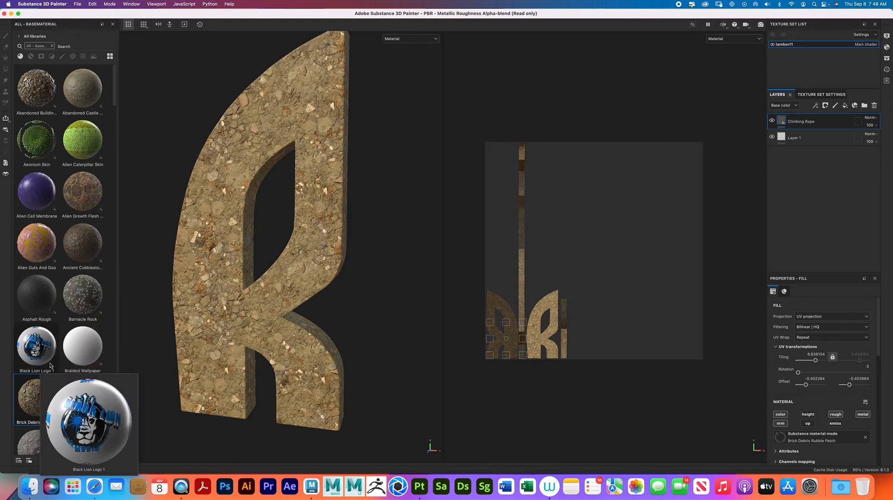
pyautogui.scroll(-5, 41, 368)
pyautogui.click(39, 254)
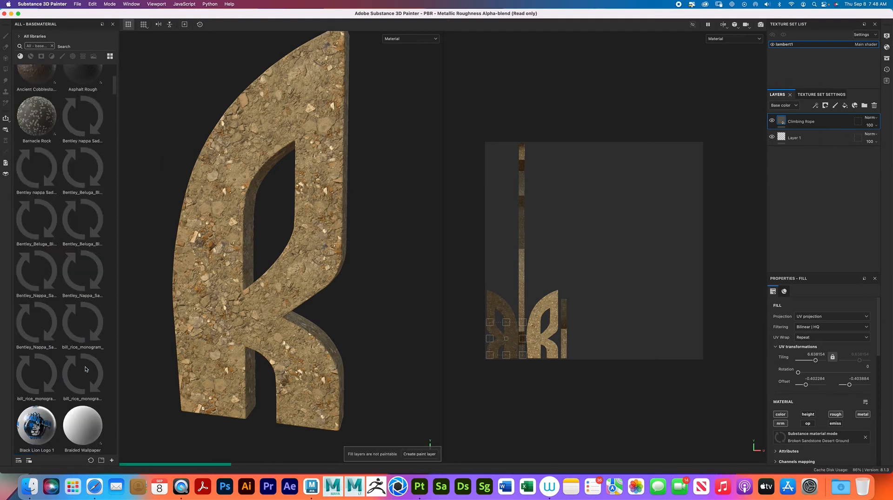
pyautogui.moveTo(79, 311)
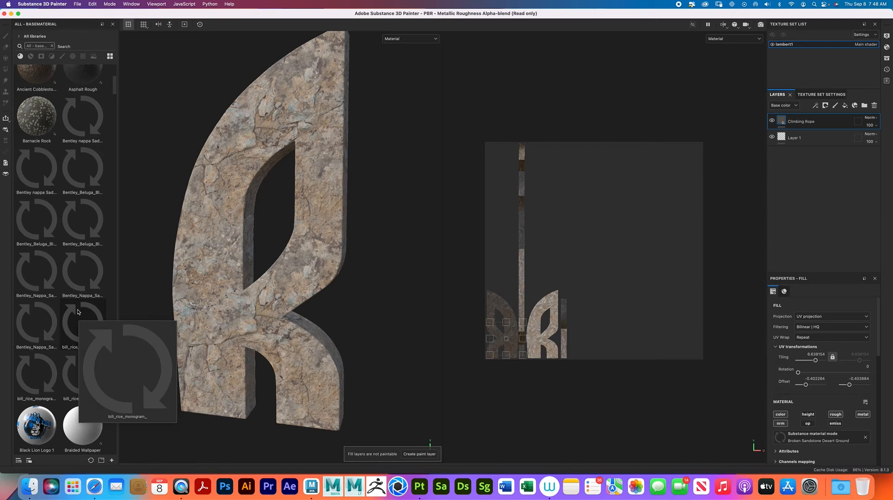
# Step: Try Ancient Cobblestone Forest Path and Abandoned Building Tiles Rubble Patch as the R's fill material
pyautogui.scroll(5, 78, 311)
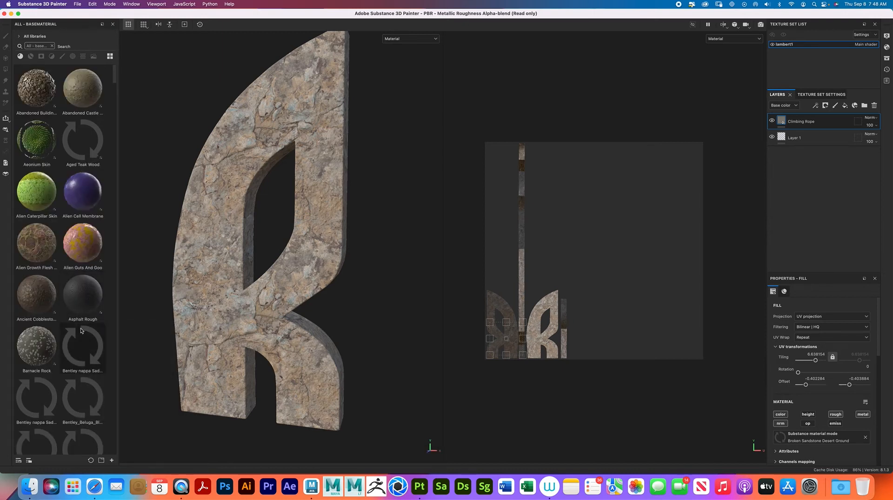
pyautogui.click(52, 305)
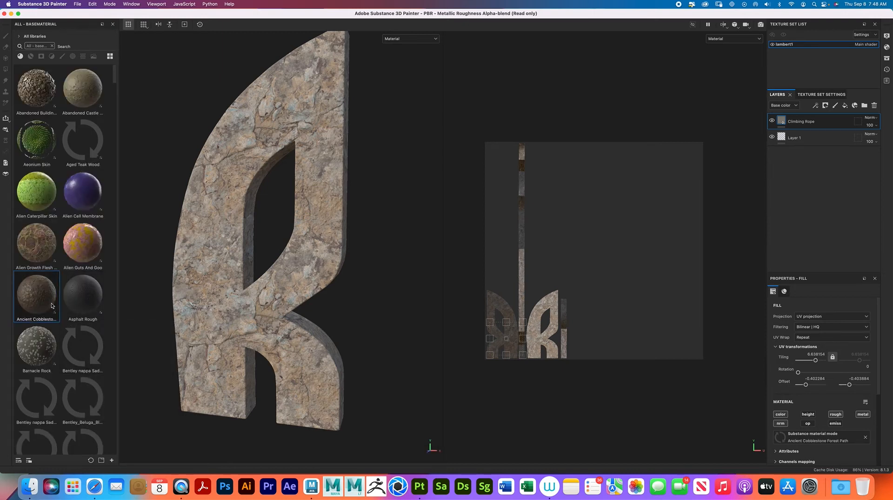
pyautogui.moveTo(52, 305)
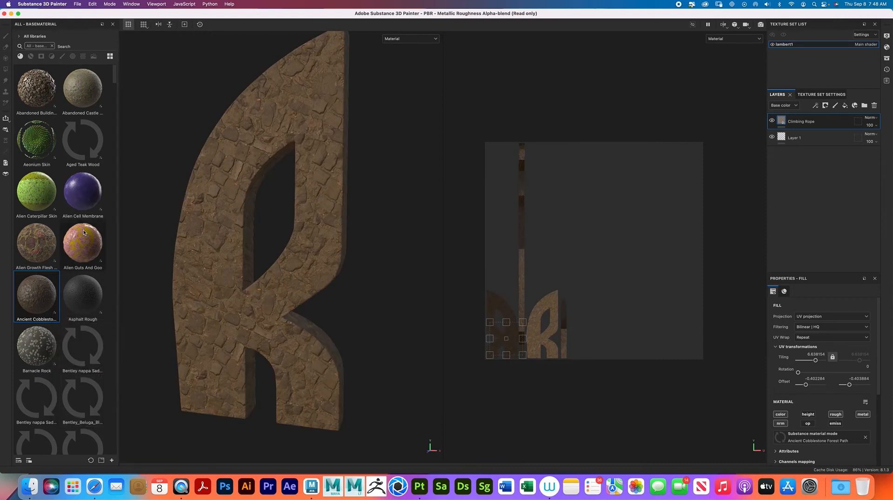
pyautogui.click(38, 102)
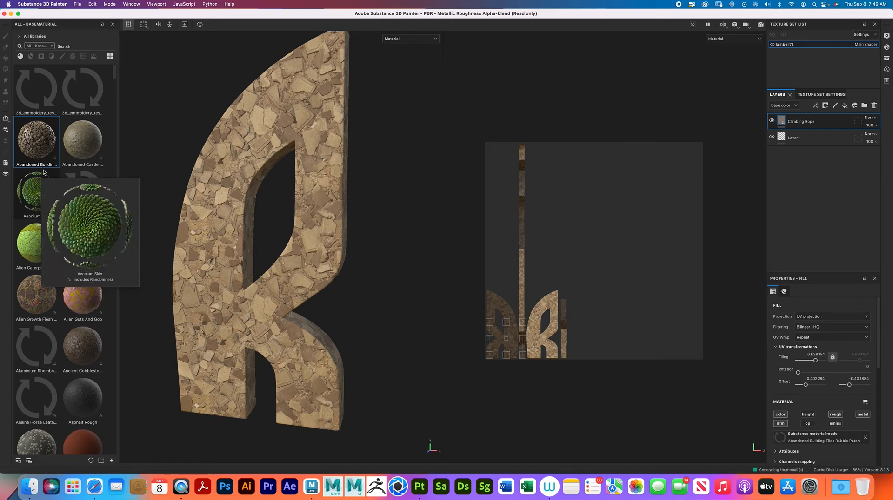
pyautogui.moveTo(44, 292)
pyautogui.moveTo(87, 324)
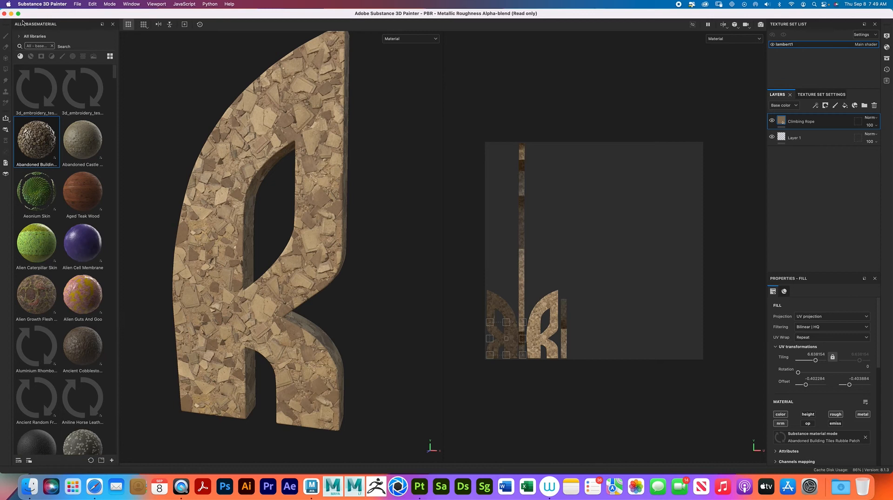
# Step: Replace the fill layer's material with Exposed Stone On Desert Ground and view the R at an angle
pyautogui.scroll(-10, 41, 325)
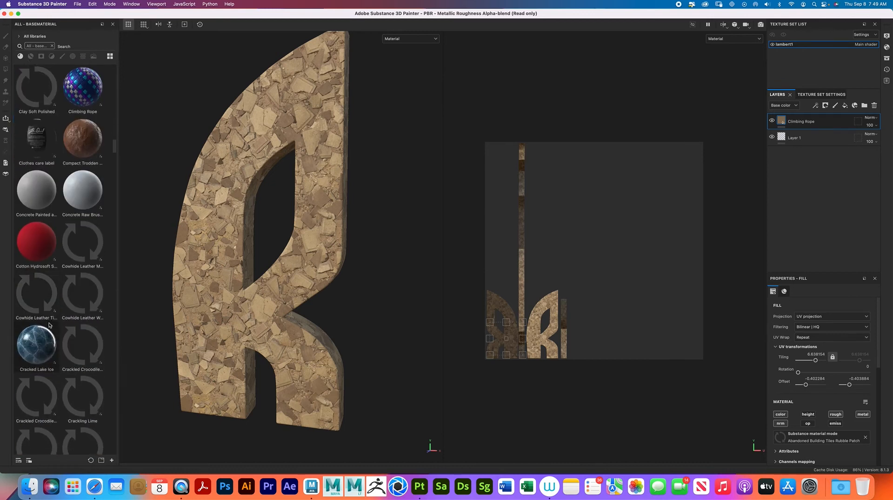
pyautogui.moveTo(45, 348)
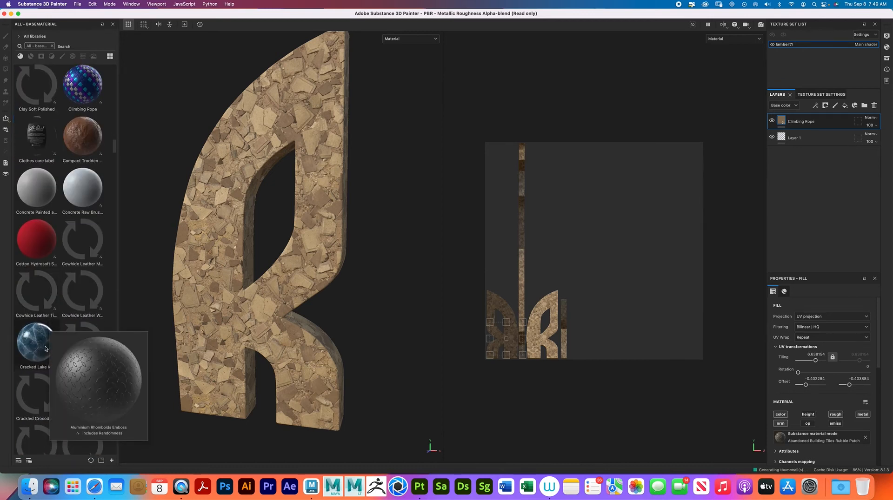
pyautogui.scroll(-8, 45, 349)
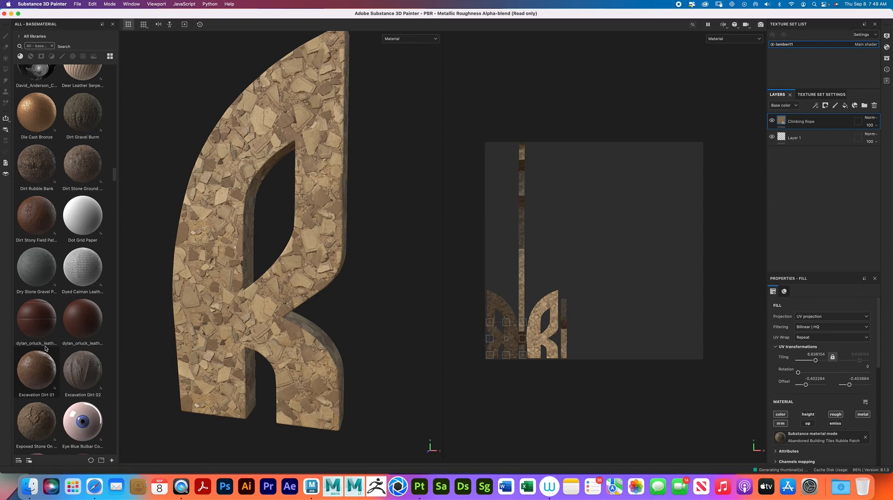
pyautogui.scroll(-2, 45, 348)
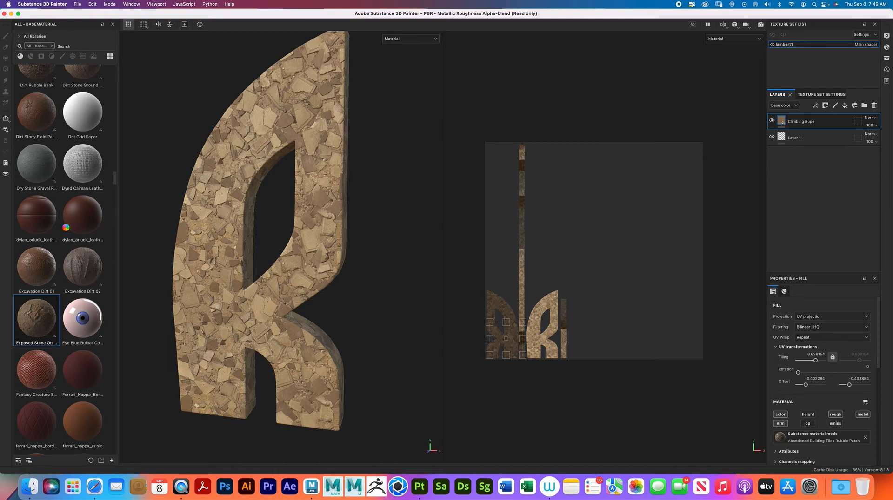
pyautogui.moveTo(66, 230)
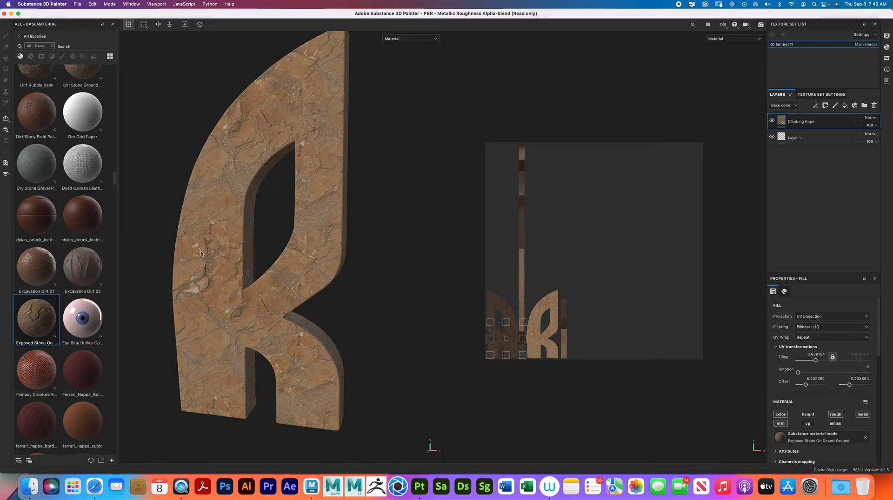
pyautogui.keyDown('alt'); pyautogui.moveTo(197, 324); pyautogui.dragTo(237, 304); pyautogui.keyUp('alt')
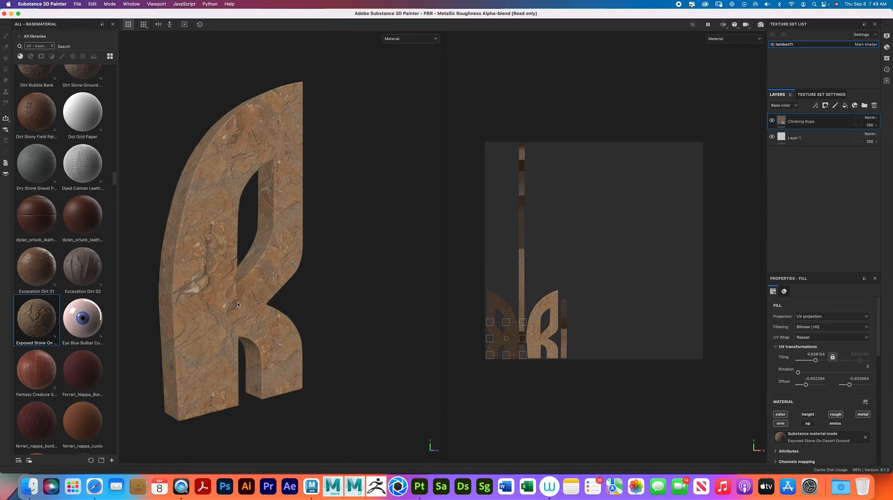
pyautogui.keyDown('alt'); pyautogui.moveTo(237, 305); pyautogui.dragTo(281, 307, button='middle'); pyautogui.keyUp('alt')
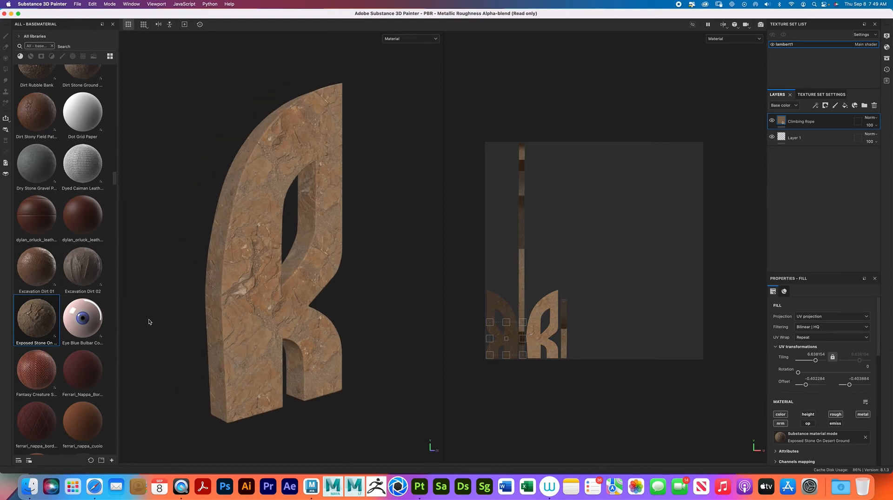
# Step: Try Brick Debris Rubble Patch from the base materials as the existing fill layer's material
pyautogui.scroll(-10, 85, 278)
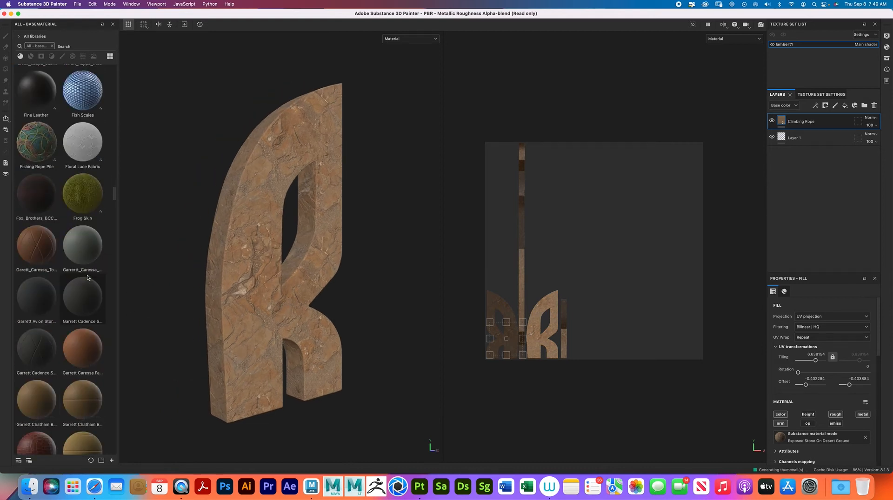
pyautogui.scroll(-8, 86, 278)
pyautogui.scroll(-5, 87, 277)
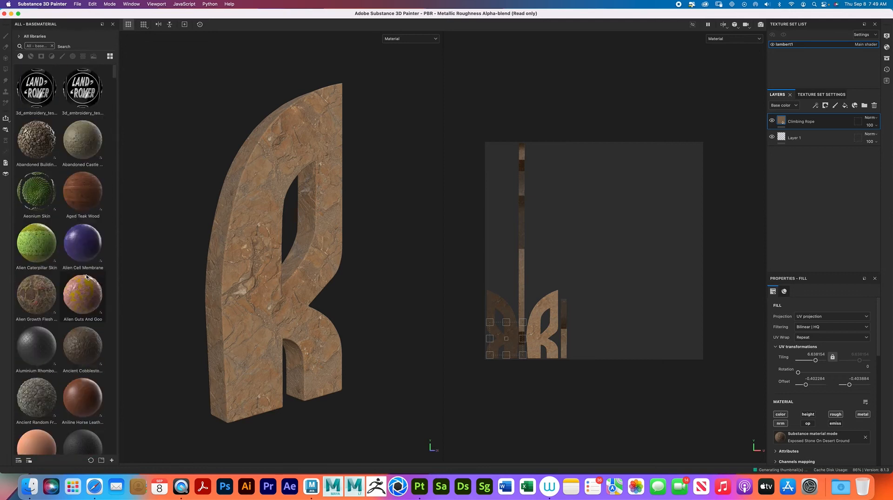
pyautogui.scroll(-15, 83, 249)
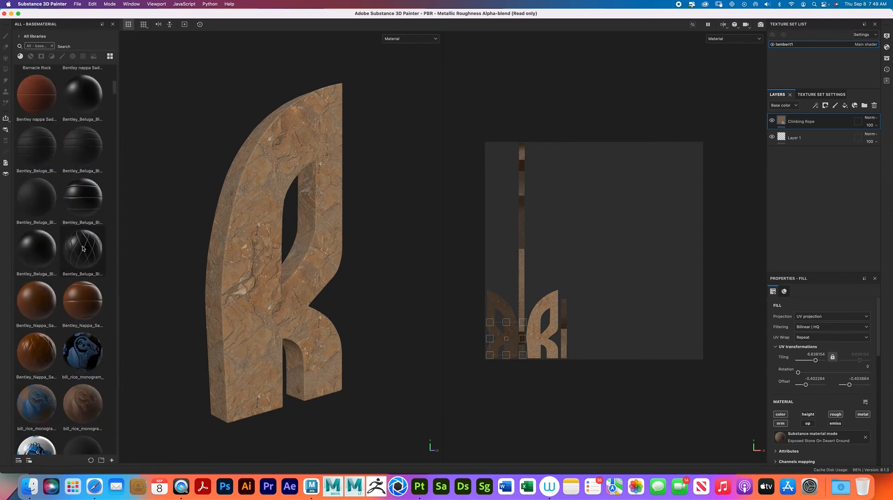
pyautogui.scroll(5, 82, 248)
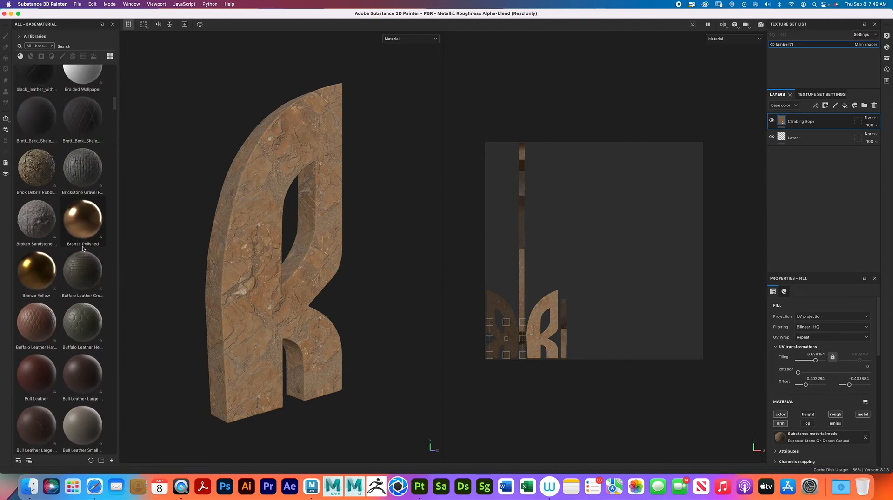
pyautogui.click(47, 187)
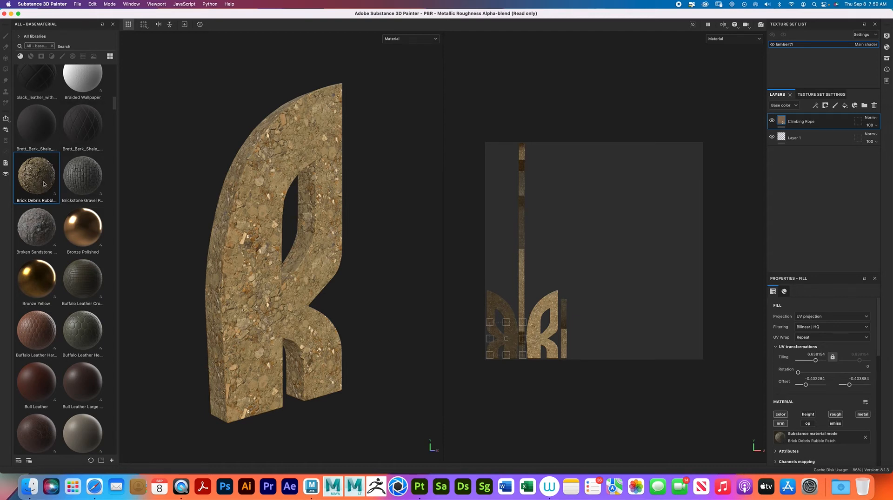
pyautogui.moveTo(39, 183)
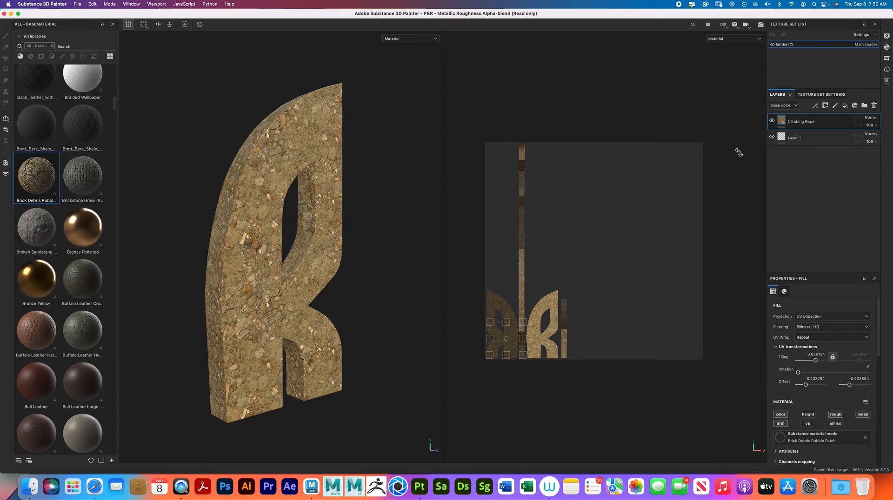
# Step: Replace both existing layers with a Brick Debris Rubble Patch fill on the R, scaled to a tiling of about 2.96
pyautogui.click(874, 106)
pyautogui.click(874, 107)
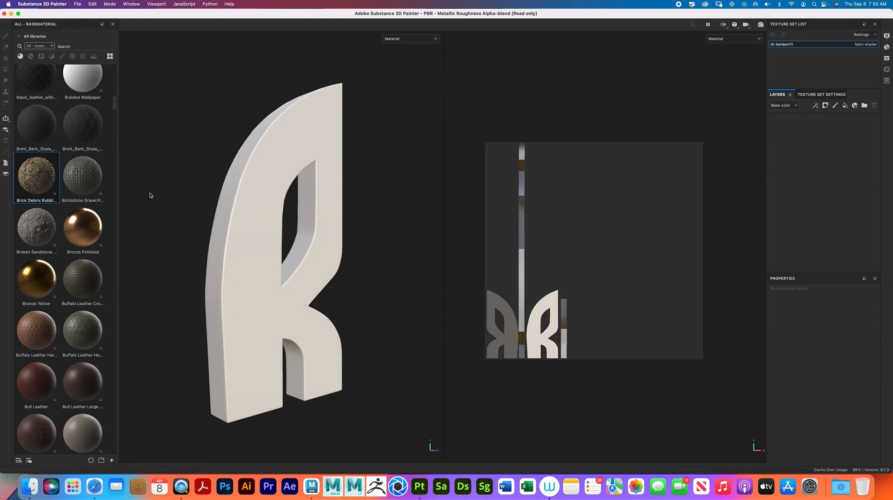
pyautogui.moveTo(43, 177); pyautogui.dragTo(258, 266)
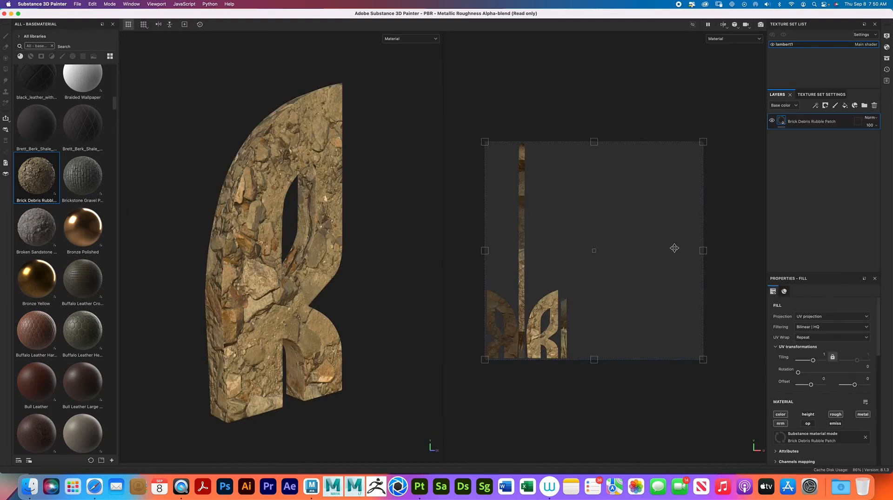
pyautogui.moveTo(703, 142); pyautogui.dragTo(559, 344)
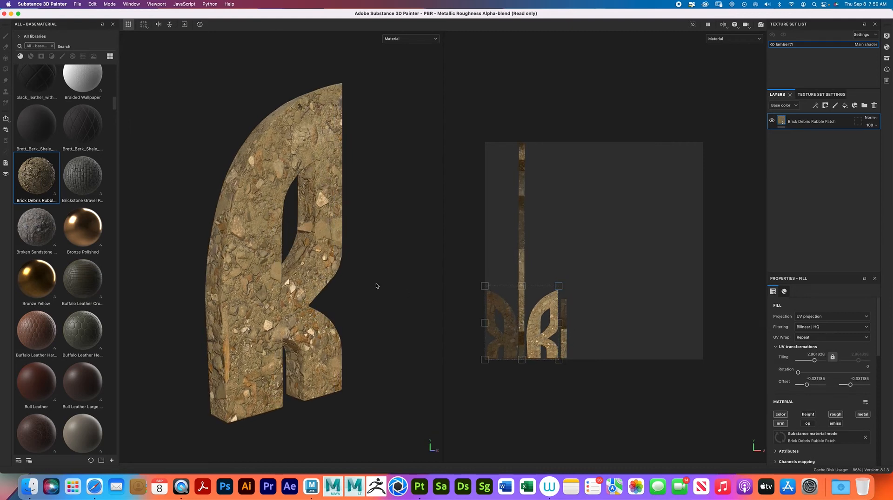
pyautogui.keyDown('alt'); pyautogui.moveTo(342, 326); pyautogui.dragTo(324, 320); pyautogui.keyUp('alt')
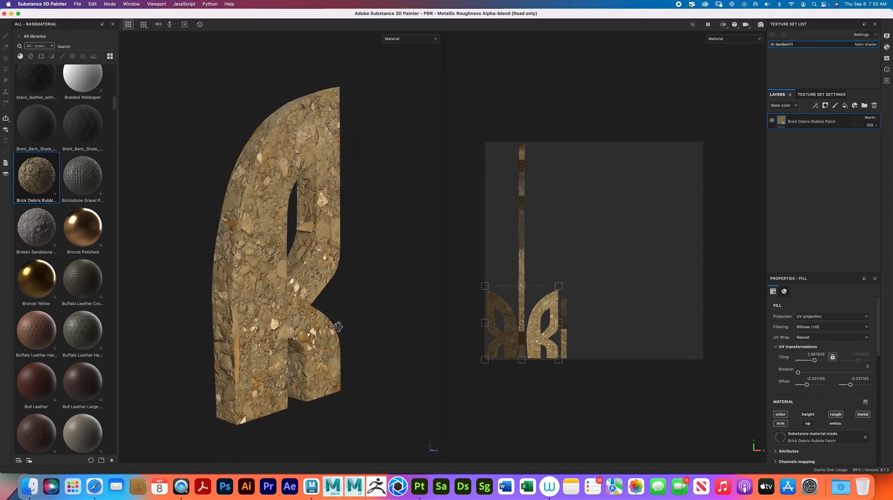
# Step: Render the rubble-textured R in Iray, inspect it from closer up, and return to painting mode
pyautogui.click(108, 5)
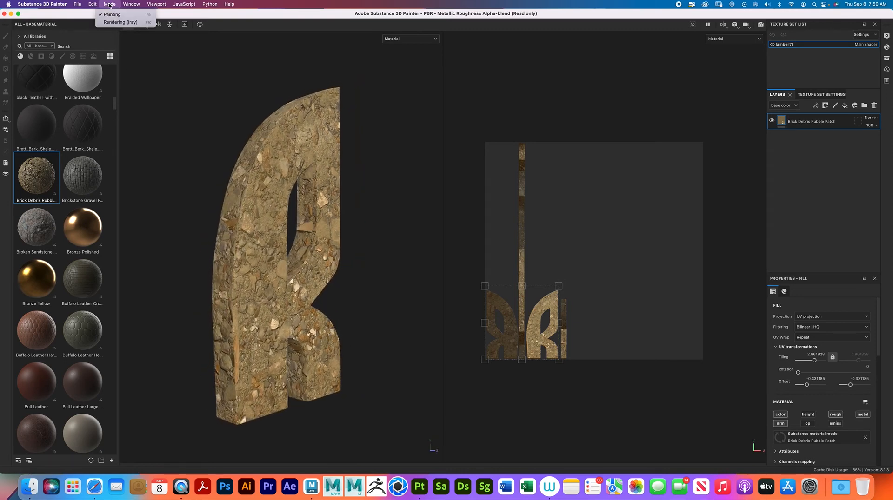
pyautogui.click(122, 22)
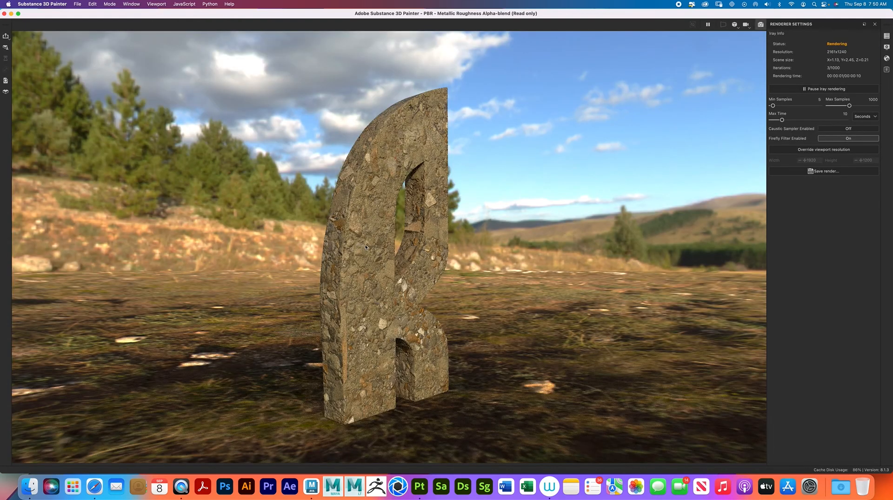
pyautogui.keyDown('alt'); pyautogui.moveTo(371, 283); pyautogui.dragTo(371, 279, button='right'); pyautogui.keyUp('alt')
pyautogui.keyDown('alt'); pyautogui.moveTo(374, 268); pyautogui.dragTo(373, 238, button='middle'); pyautogui.keyUp('alt')
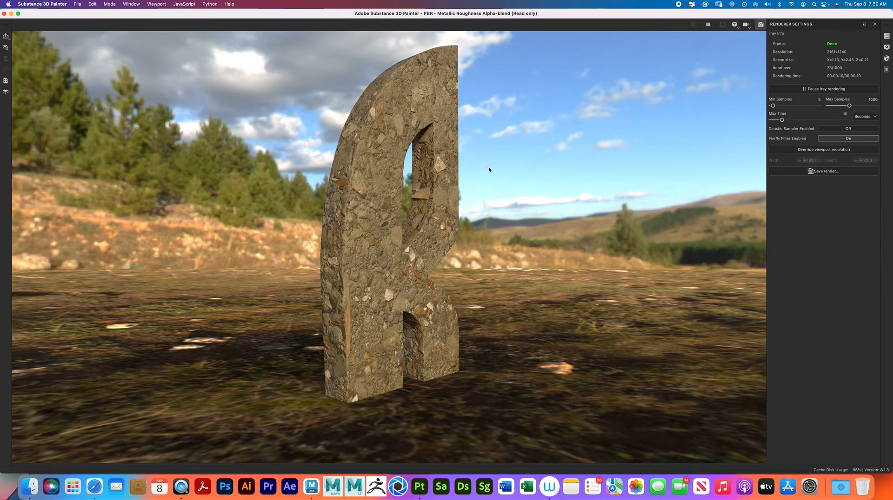
pyautogui.keyDown('alt'); pyautogui.moveTo(863, 59); pyautogui.dragTo(211, 69, button='right'); pyautogui.keyUp('alt')
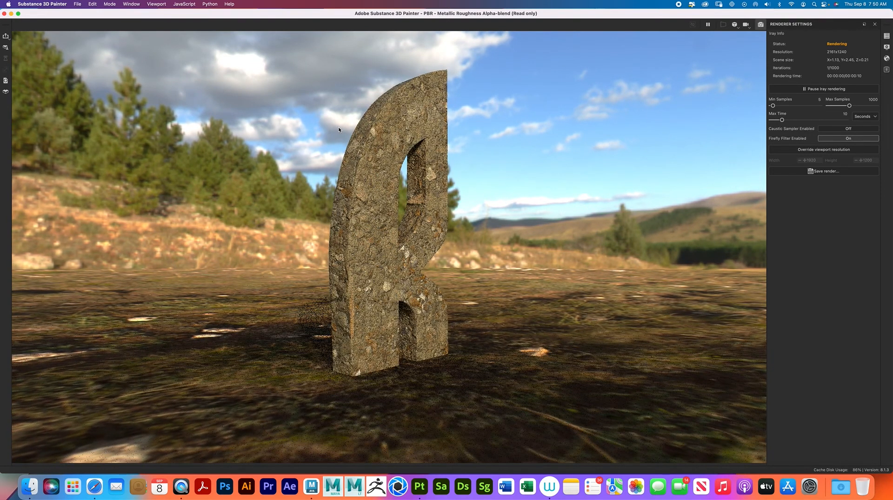
pyautogui.scroll(2, 339, 130)
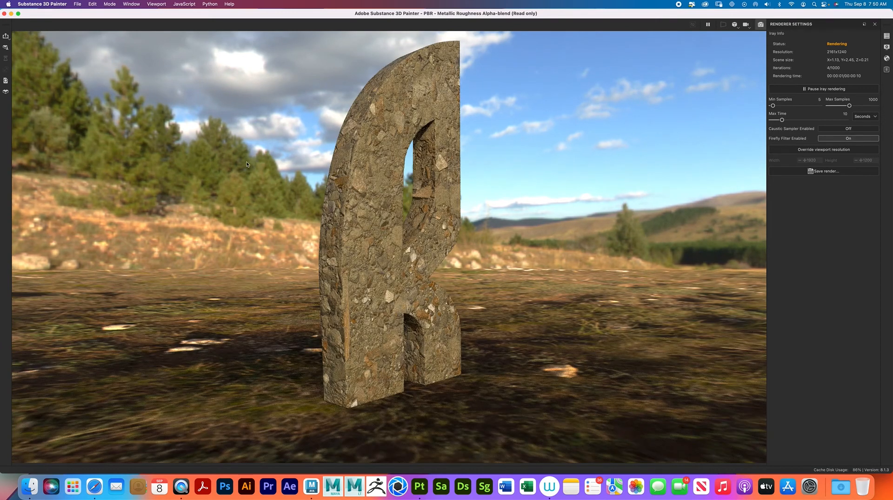
pyautogui.click(111, 4)
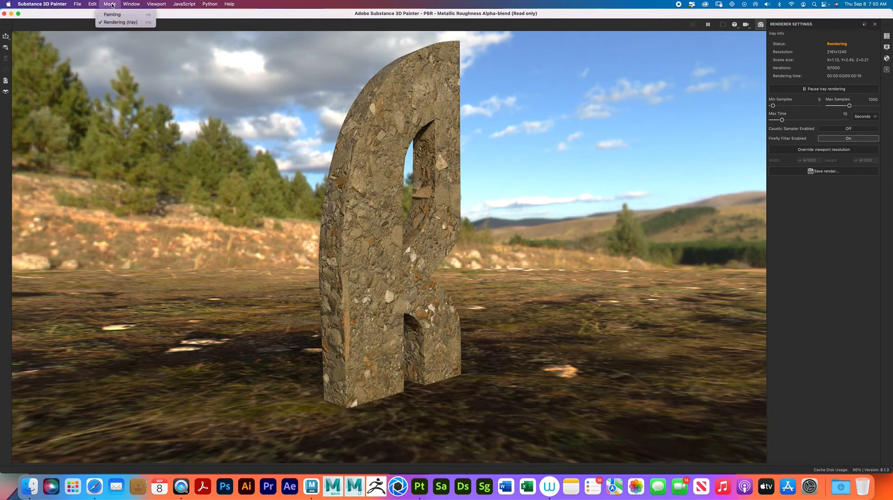
pyautogui.click(112, 14)
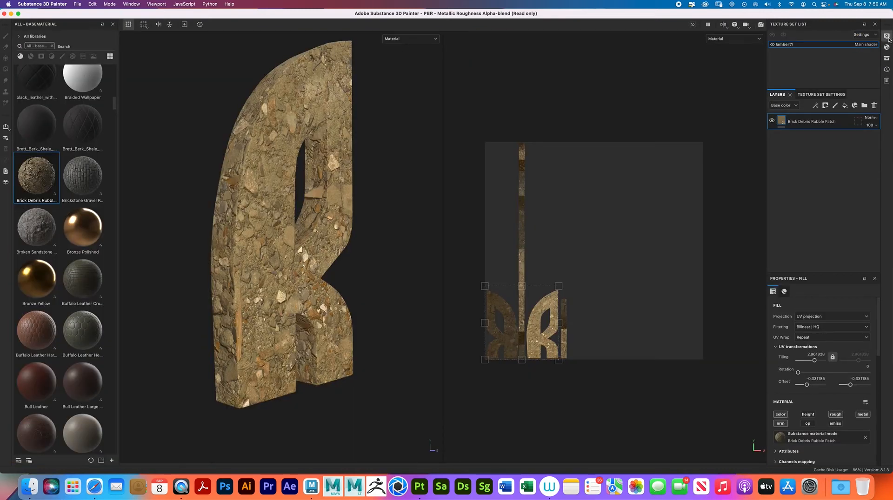
# Step: Review the display settings and set the main shader's quality to High (64 spp)
pyautogui.click(888, 38)
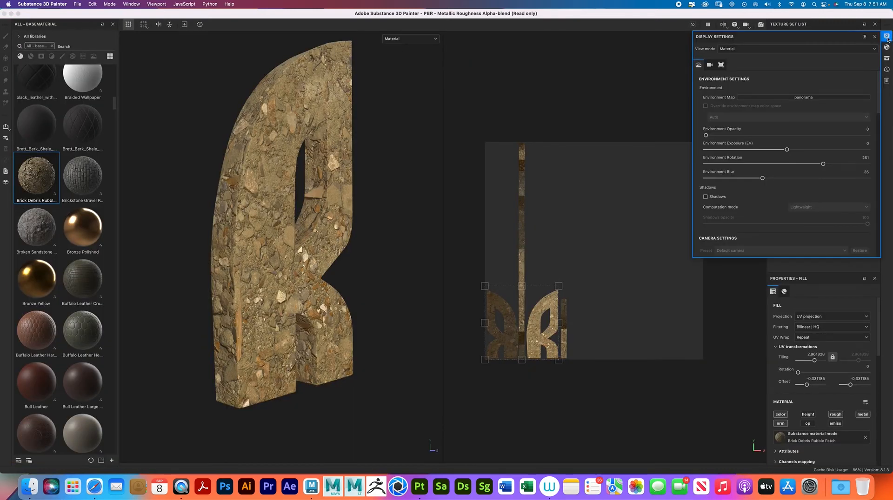
pyautogui.moveTo(879, 84); pyautogui.dragTo(879, 138)
pyautogui.scroll(-5, 821, 140)
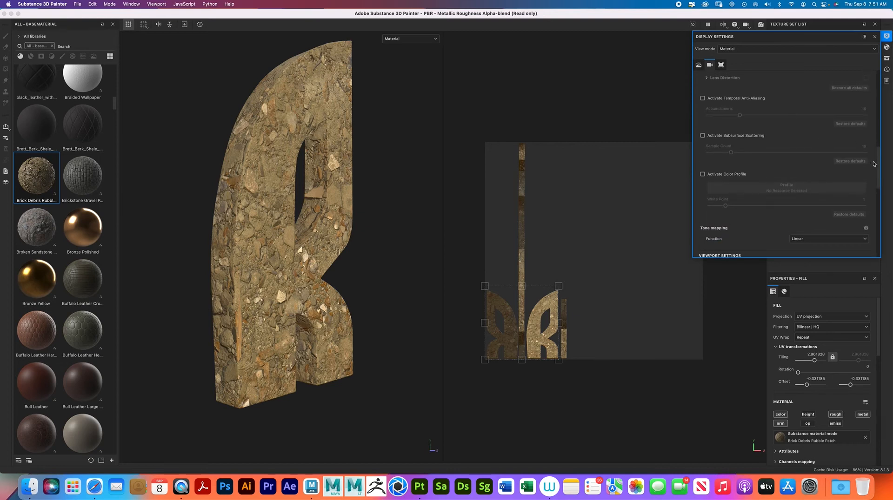
pyautogui.scroll(-5, 876, 180)
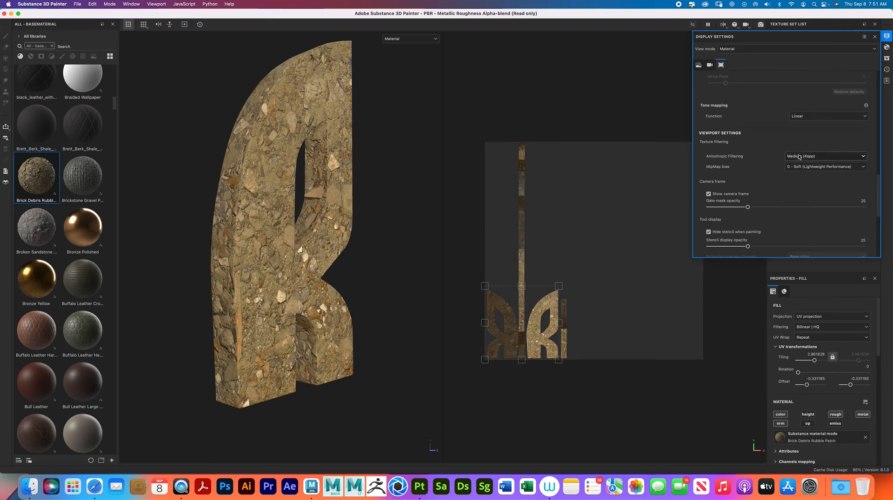
pyautogui.scroll(8, 880, 196)
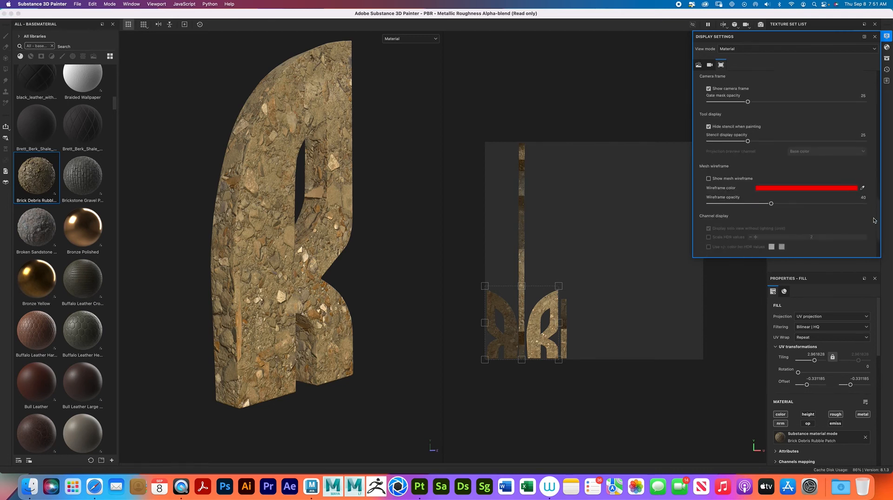
pyautogui.click(886, 48)
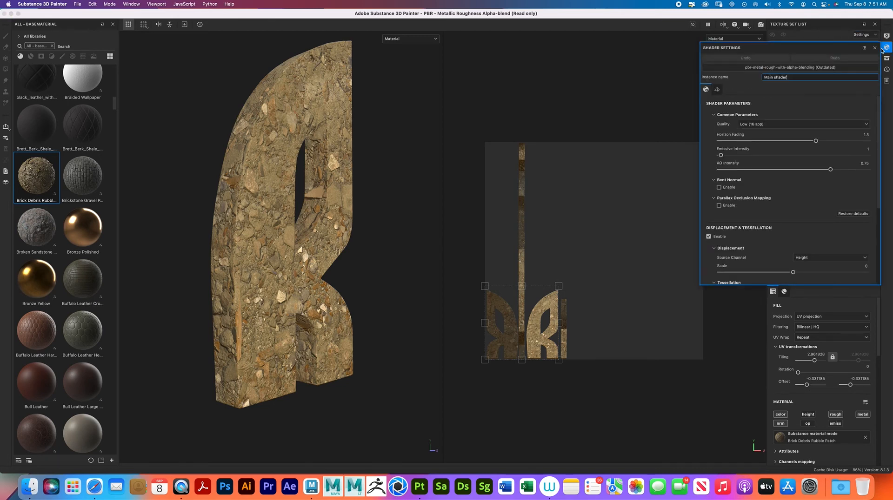
pyautogui.click(755, 124)
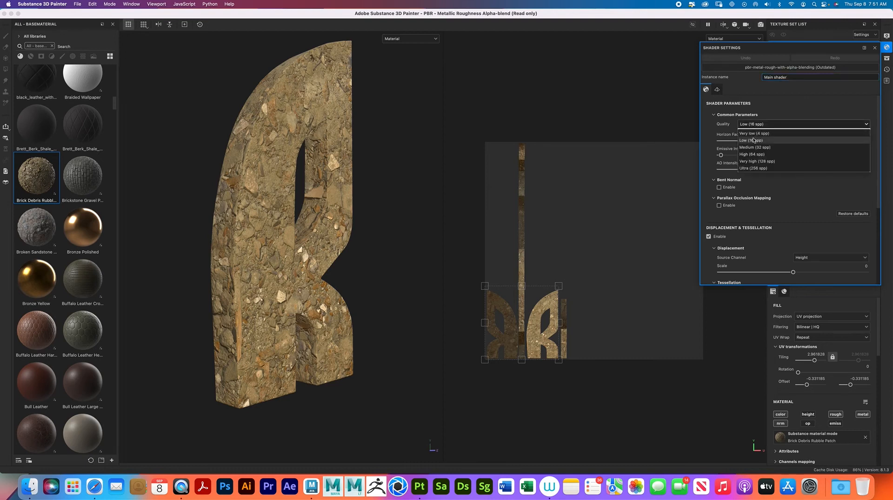
pyautogui.click(753, 154)
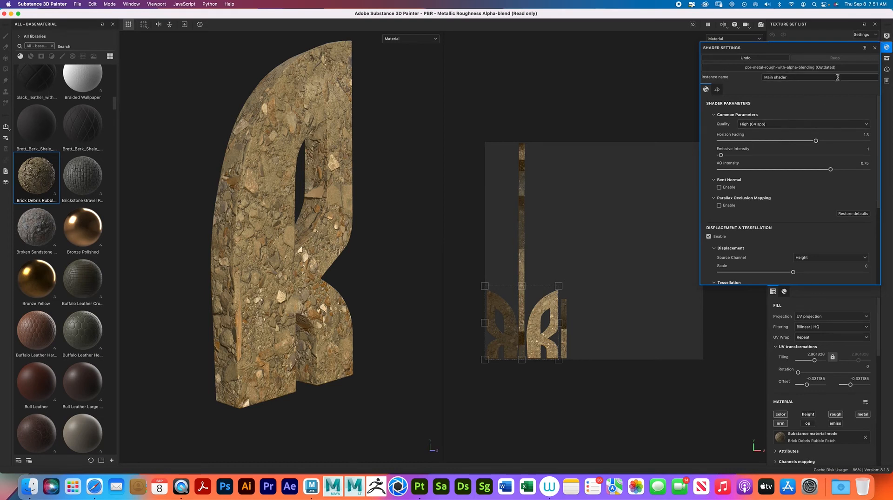
# Step: Set the viewport's anisotropic filtering to High (8spp) and adjust its MipMap bias
pyautogui.click(886, 36)
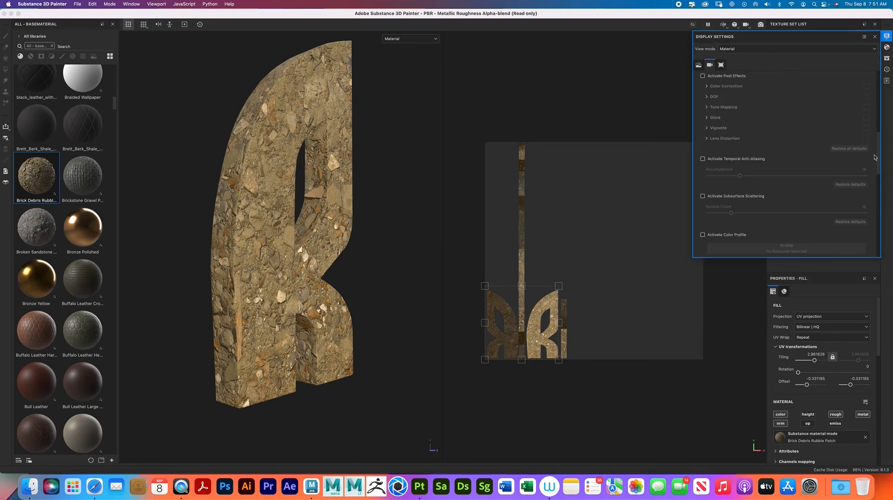
pyautogui.scroll(-5, 877, 160)
pyautogui.click(862, 168)
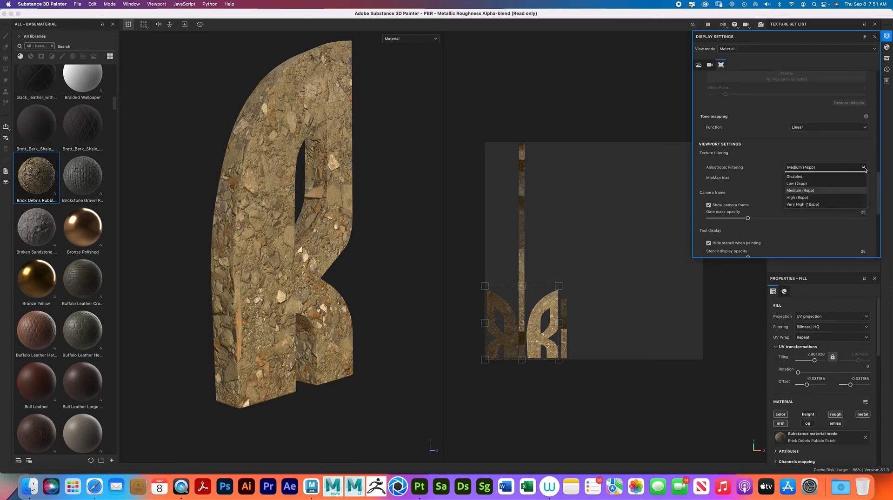
pyautogui.click(823, 197)
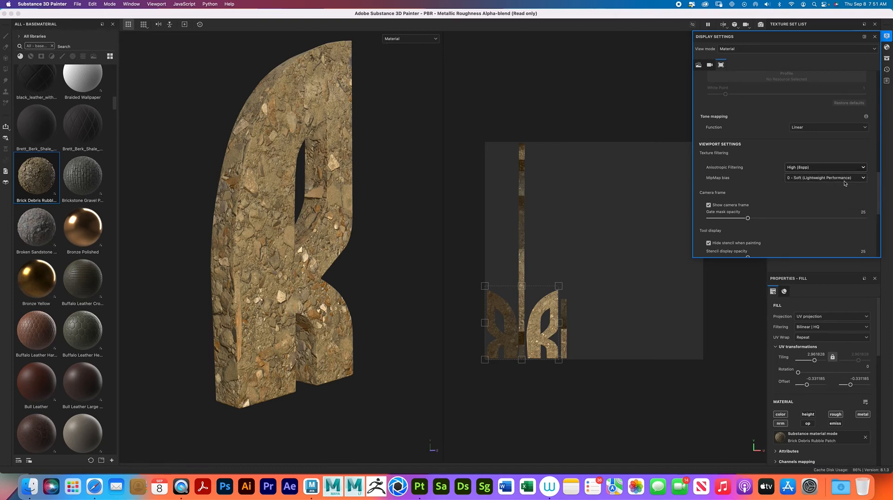
pyautogui.click(860, 178)
pyautogui.click(827, 195)
pyautogui.moveTo(875, 183); pyautogui.dragTo(876, 109)
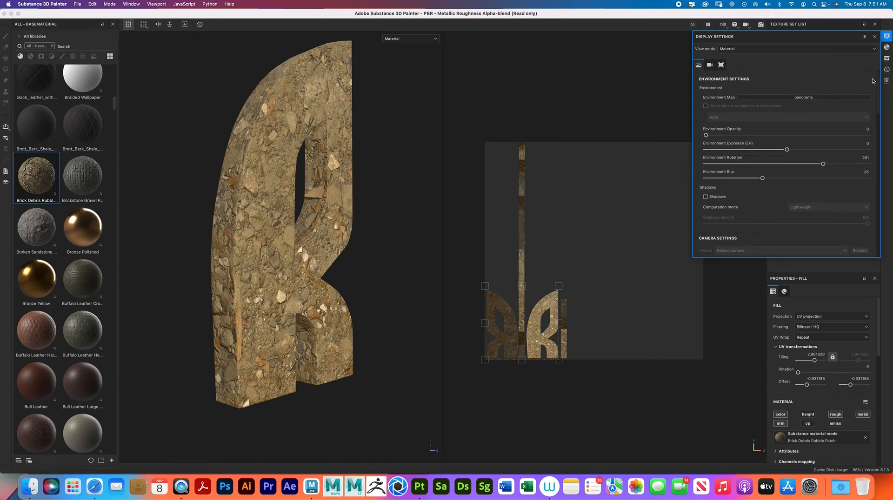
# Step: Check the shader parameters and inspect the R's rubble surface up close
pyautogui.click(887, 48)
pyautogui.scroll(-2, 879, 167)
pyautogui.scroll(3, 879, 166)
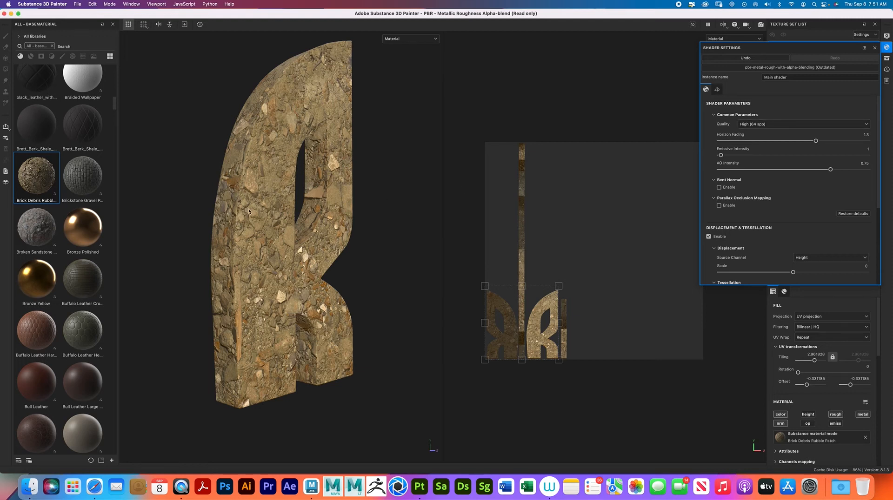
pyautogui.keyDown('alt'); pyautogui.moveTo(253, 204); pyautogui.dragTo(405, 344, button='right'); pyautogui.keyUp('alt')
pyautogui.moveTo(313, 281)
pyautogui.keyDown('alt'); pyautogui.mouseDown()
pyautogui.moveTo(219, 285)
pyautogui.moveTo(337, 276)
pyautogui.moveTo(321, 277)
pyautogui.mouseUp(); pyautogui.keyUp('alt')
pyautogui.keyDown('alt'); pyautogui.moveTo(321, 277); pyautogui.dragTo(283, 247, button='right'); pyautogui.keyUp('alt')
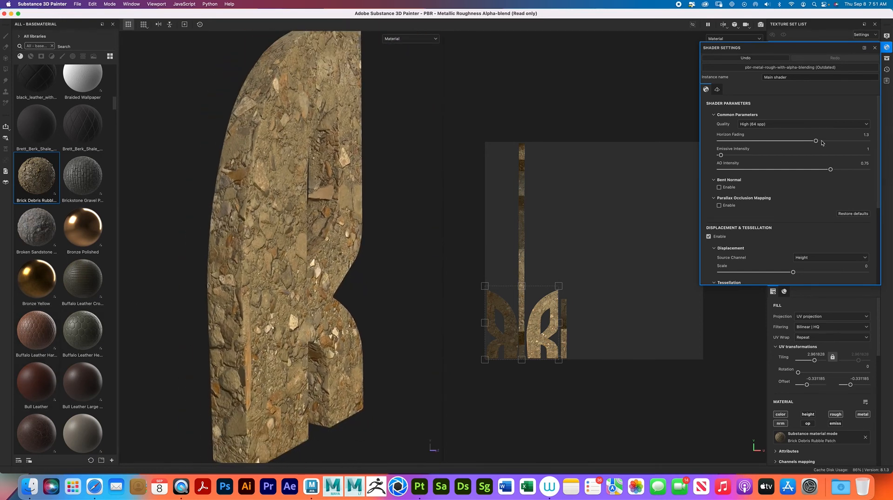
pyautogui.click(886, 48)
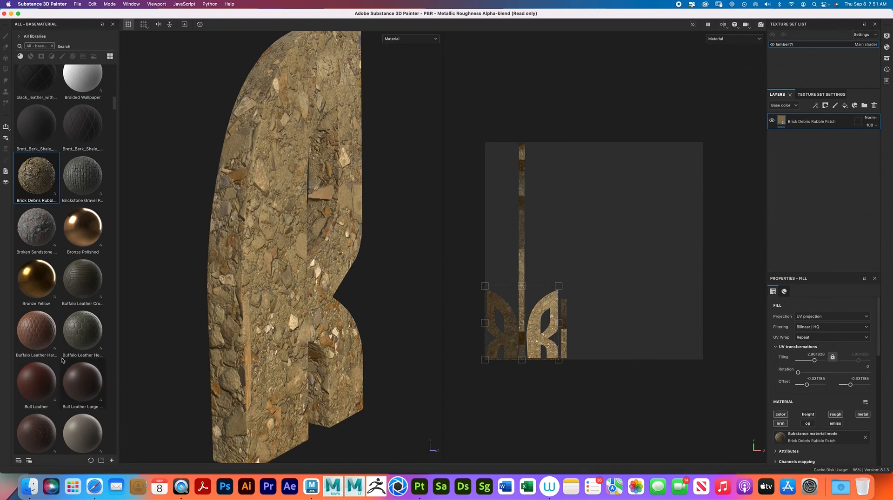
# Step: Replace the fill layer's material with Bull Leather Large Grain and inspect the R from several angles and under different lighting
pyautogui.click(82, 382)
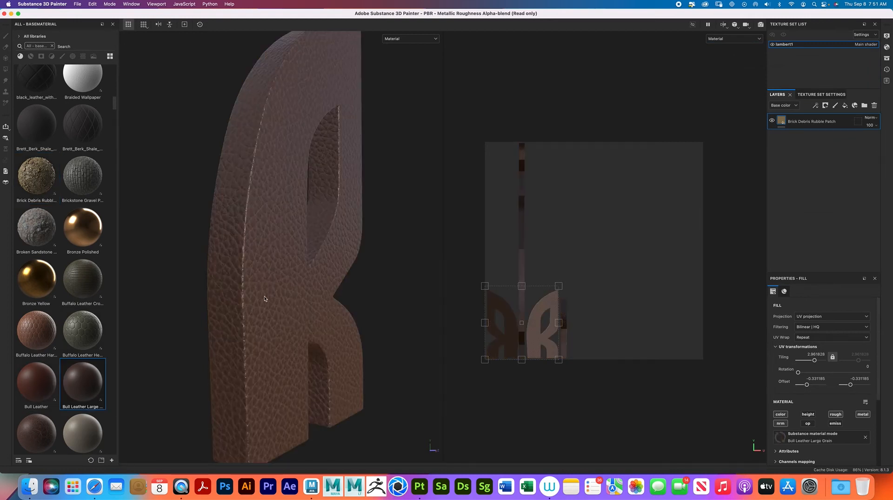
pyautogui.keyDown('alt'); pyautogui.moveTo(264, 280); pyautogui.dragTo(240, 224); pyautogui.keyUp('alt')
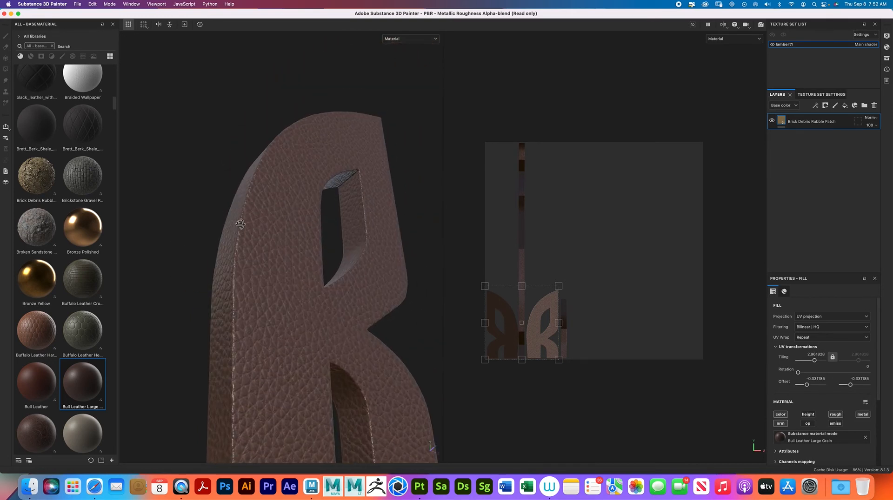
pyautogui.keyDown('alt'); pyautogui.moveTo(281, 258); pyautogui.dragTo(197, 250, button='right'); pyautogui.keyUp('alt')
pyautogui.keyDown('alt'); pyautogui.moveTo(197, 250); pyautogui.dragTo(318, 272); pyautogui.keyUp('alt')
pyautogui.moveTo(260, 289)
pyautogui.keyDown('alt'); pyautogui.mouseDown()
pyautogui.moveTo(221, 294)
pyautogui.moveTo(261, 303)
pyautogui.moveTo(189, 305)
pyautogui.moveTo(251, 281)
pyautogui.mouseUp(); pyautogui.keyUp('alt')
pyautogui.keyDown('shift'); pyautogui.moveTo(254, 280); pyautogui.dragTo(328, 250, button='right'); pyautogui.keyUp('shift')
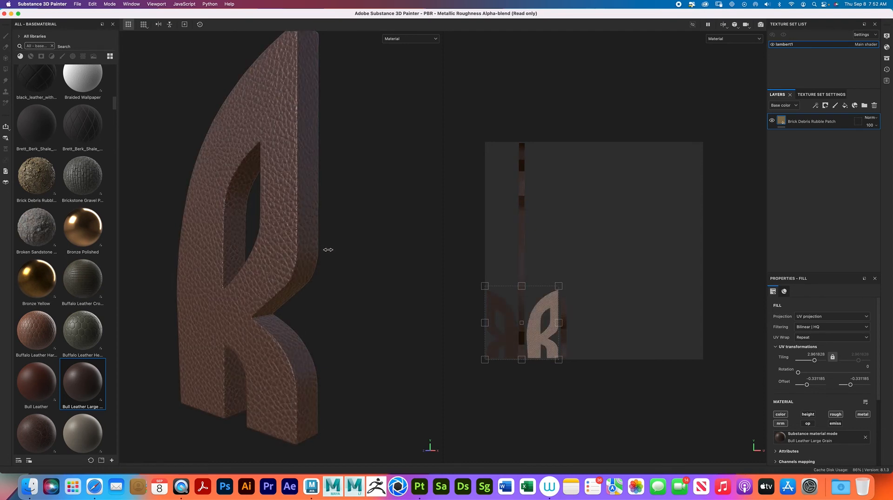
pyautogui.keyDown('alt'); pyautogui.moveTo(210, 293); pyautogui.dragTo(317, 289); pyautogui.keyUp('alt')
pyautogui.keyDown('alt'); pyautogui.moveTo(271, 266); pyautogui.dragTo(331, 257, button='middle'); pyautogui.keyUp('alt')
pyautogui.keyDown('shift'); pyautogui.moveTo(326, 260); pyautogui.dragTo(278, 267, button='right'); pyautogui.keyUp('shift')
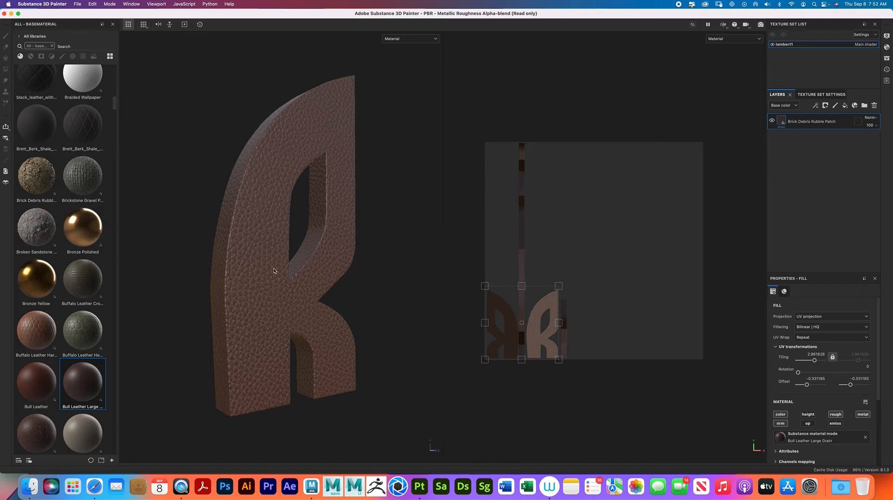
# Step: Close the Substance 3D Painter project without saving its changes and switch to Maya
pyautogui.click(5, 14)
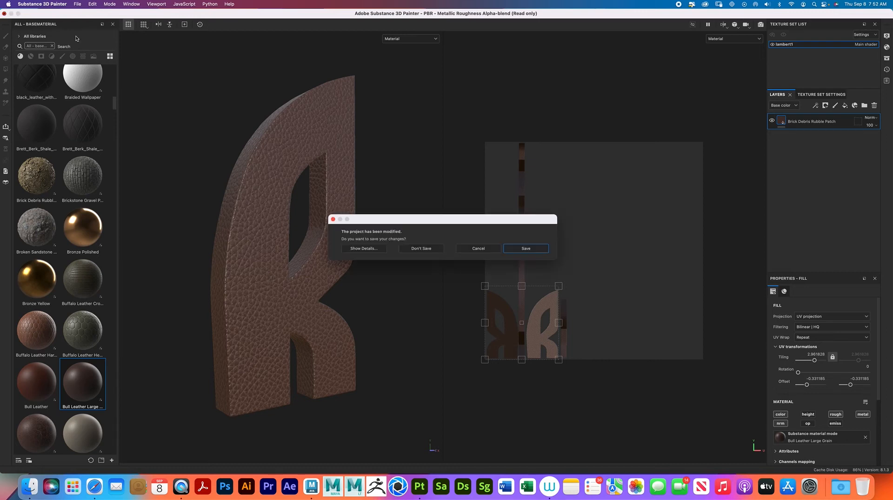
pyautogui.click(421, 250)
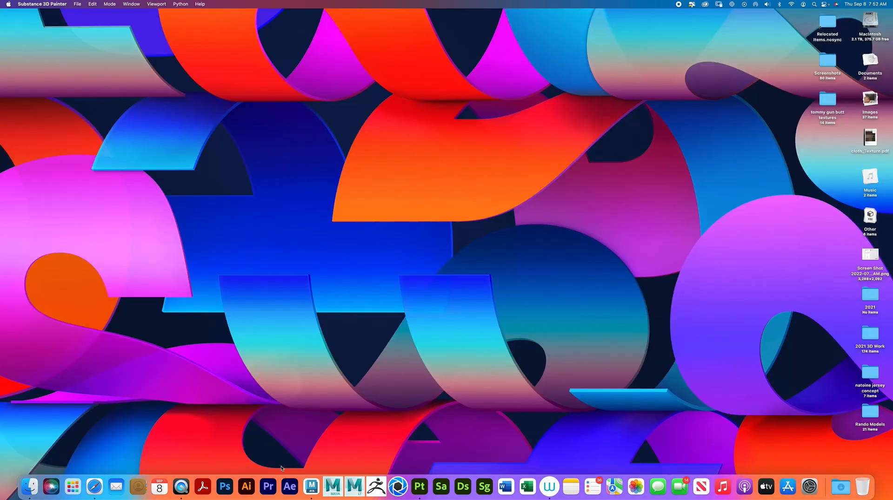
pyautogui.click(311, 486)
# Step: Create a polygon plane in the scene and move the R sideways to a Translate X of about 1.25
pyautogui.keyDown('alt'); pyautogui.moveTo(431, 242); pyautogui.dragTo(456, 224); pyautogui.keyUp('alt')
pyautogui.click(81, 54)
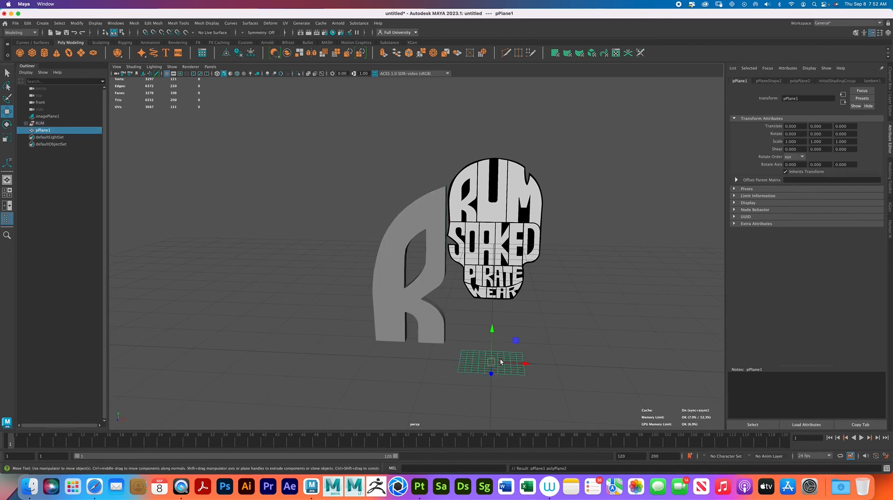
pyautogui.click(429, 311)
pyautogui.moveTo(447, 271); pyautogui.dragTo(494, 284)
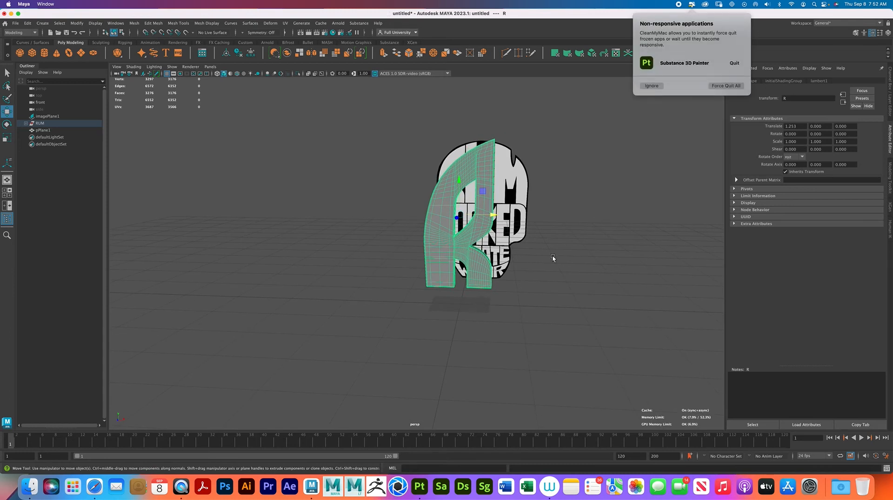
# Step: Force quit the unresponsive Substance 3D Painter and scale the plane up into a wide floor beneath the R
pyautogui.click(725, 86)
pyautogui.click(464, 305)
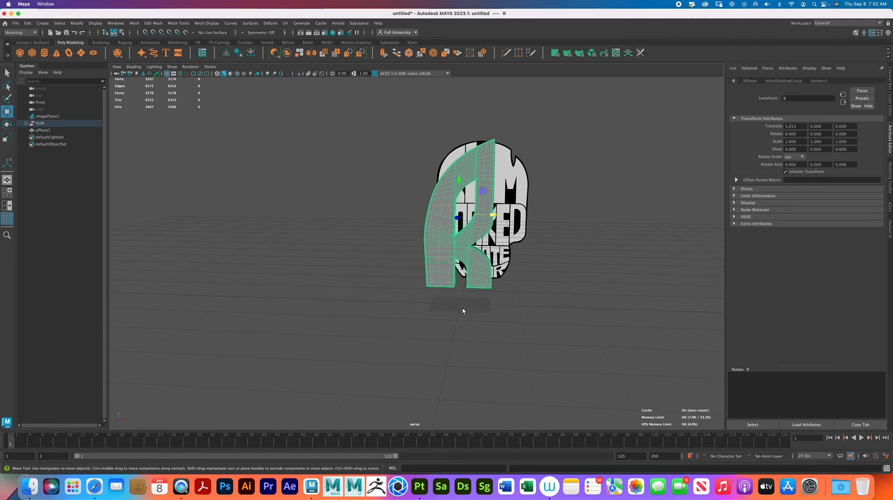
pyautogui.moveTo(466, 303); pyautogui.dragTo(494, 194)
# Step: Raise the R vertically so it floats well above the plane
pyautogui.click(483, 195)
pyautogui.press('w')
pyautogui.moveTo(461, 179); pyautogui.dragTo(461, 131)
pyautogui.keyDown('alt'); pyautogui.moveTo(484, 179); pyautogui.dragTo(482, 221, button='middle'); pyautogui.keyUp('alt')
pyautogui.keyDown('alt'); pyautogui.moveTo(484, 220); pyautogui.dragTo(450, 181); pyautogui.keyUp('alt')
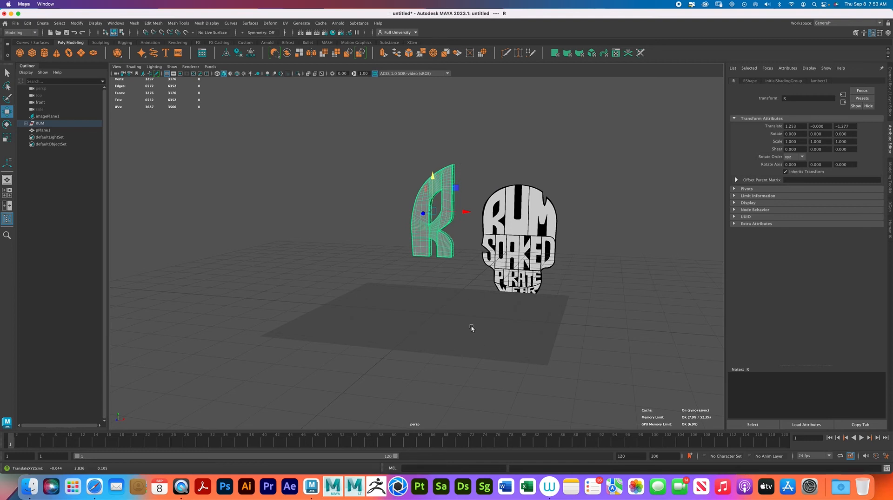
# Step: Hide the skull logo's reference image plane in the scene
pyautogui.click(509, 168)
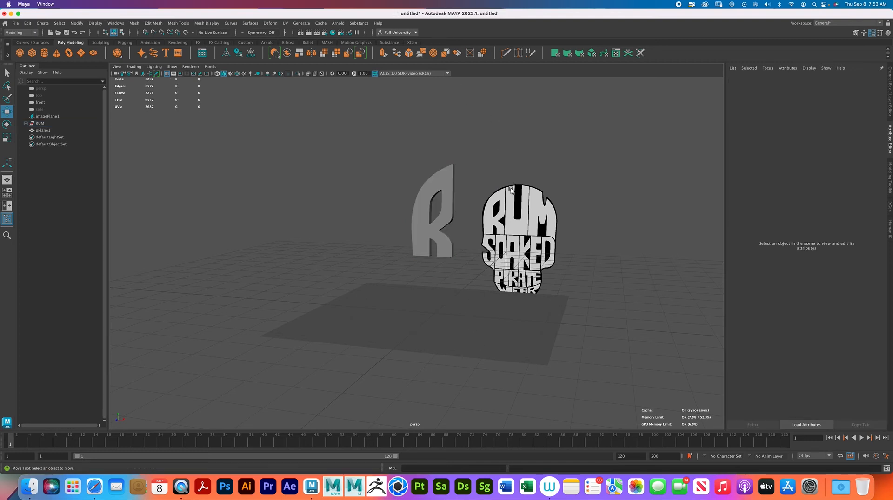
pyautogui.keyDown('alt'); pyautogui.moveTo(432, 282); pyautogui.dragTo(421, 297); pyautogui.keyUp('alt')
pyautogui.click(48, 116)
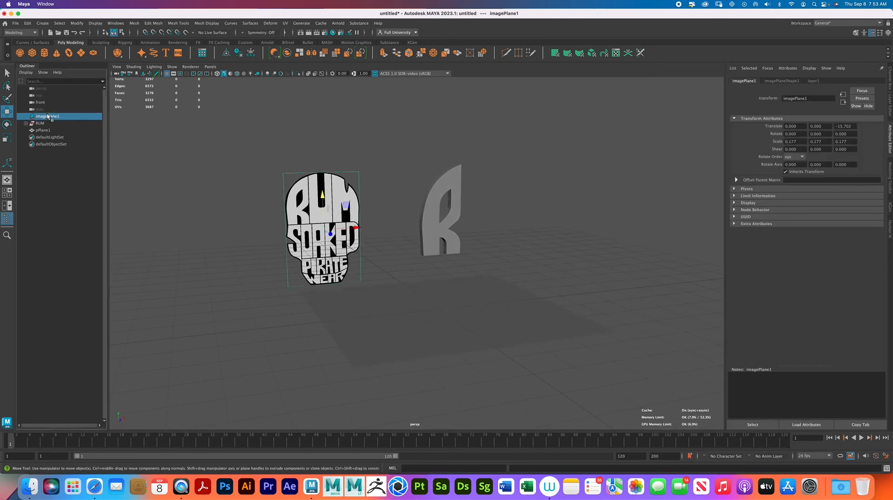
pyautogui.hotkey('ctrl', 'h')
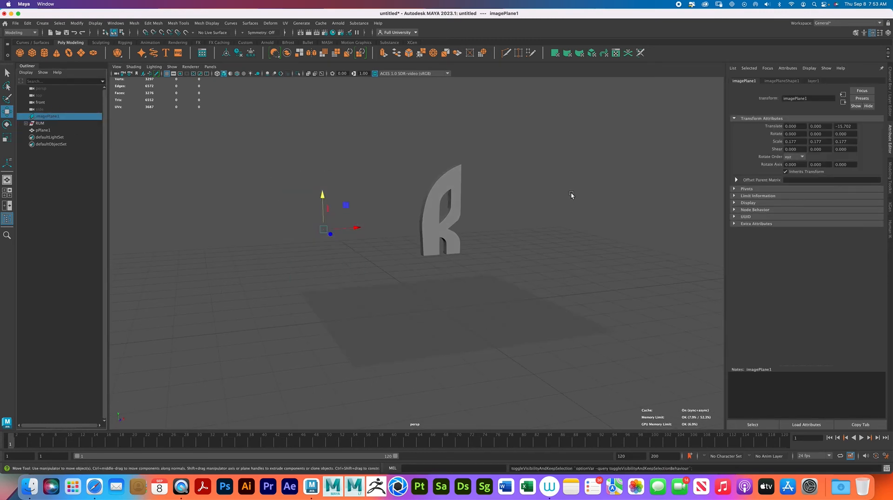
pyautogui.click(502, 197)
pyautogui.keyDown('alt'); pyautogui.moveTo(509, 211); pyautogui.dragTo(455, 186, button='middle'); pyautogui.keyUp('alt')
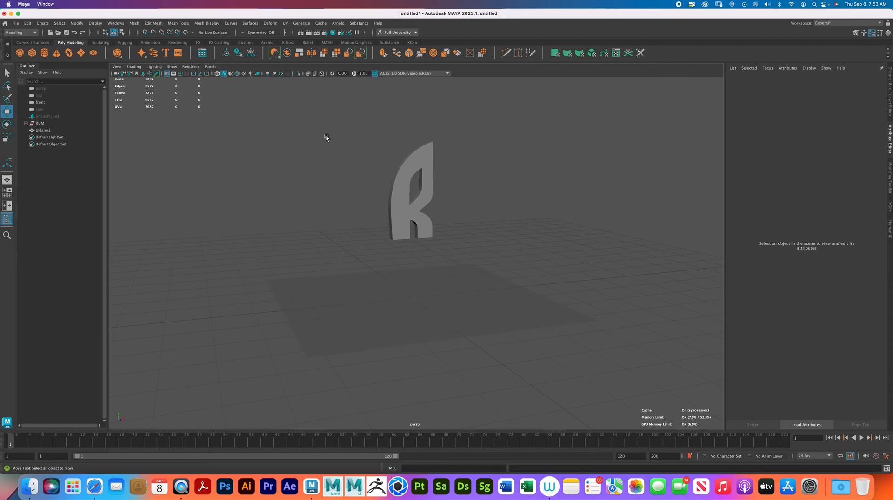
# Step: Change the toolset from Modeling to FX and make the R an nCloth object
pyautogui.click(30, 32)
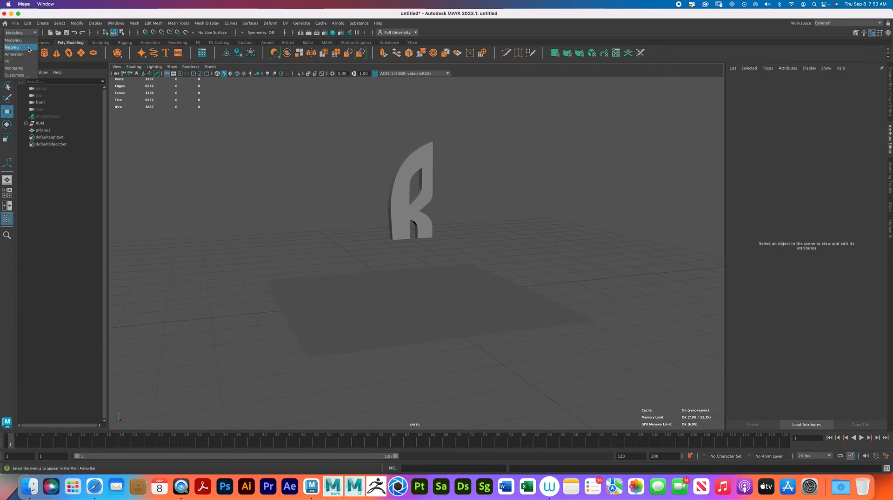
pyautogui.click(23, 61)
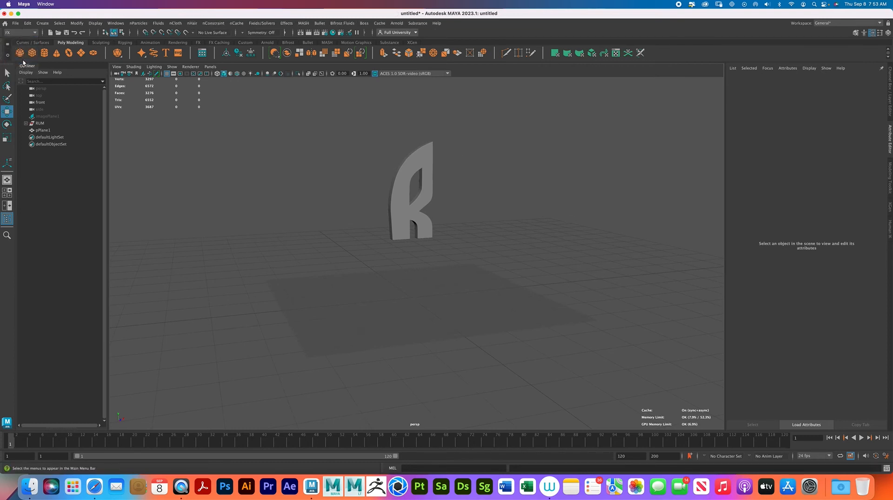
pyautogui.moveTo(426, 177); pyautogui.dragTo(427, 177)
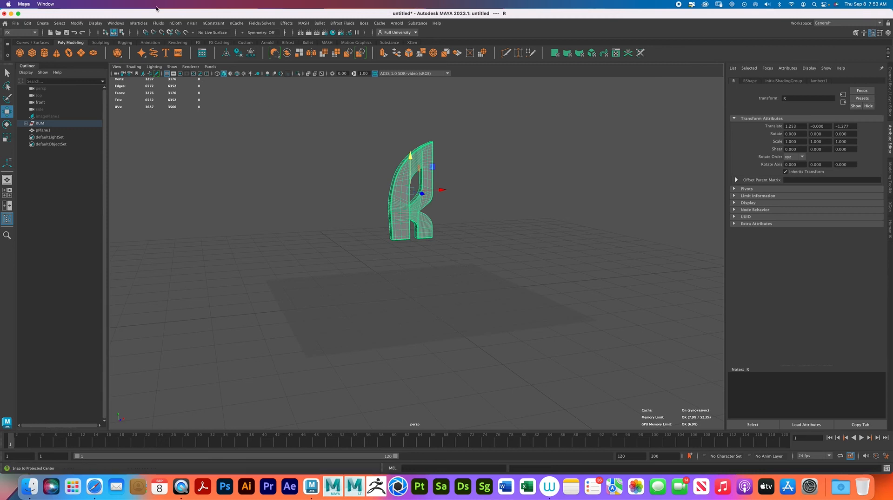
pyautogui.click(175, 23)
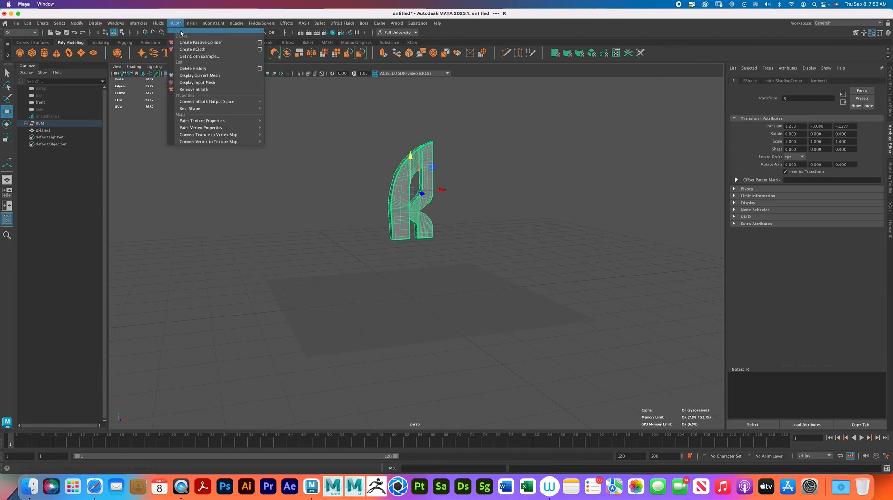
pyautogui.click(209, 50)
pyautogui.click(590, 219)
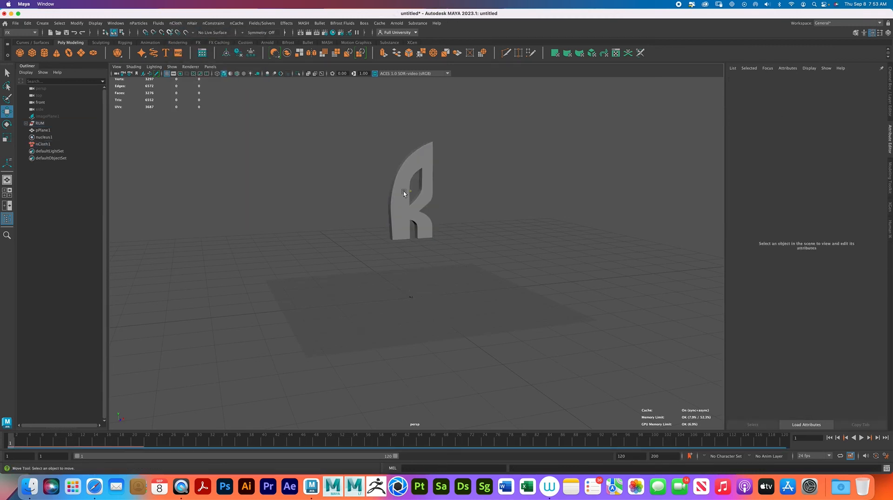
# Step: Make the floor plane a passive collider and try the simulation from frame 1
pyautogui.click(421, 187)
pyautogui.click(458, 284)
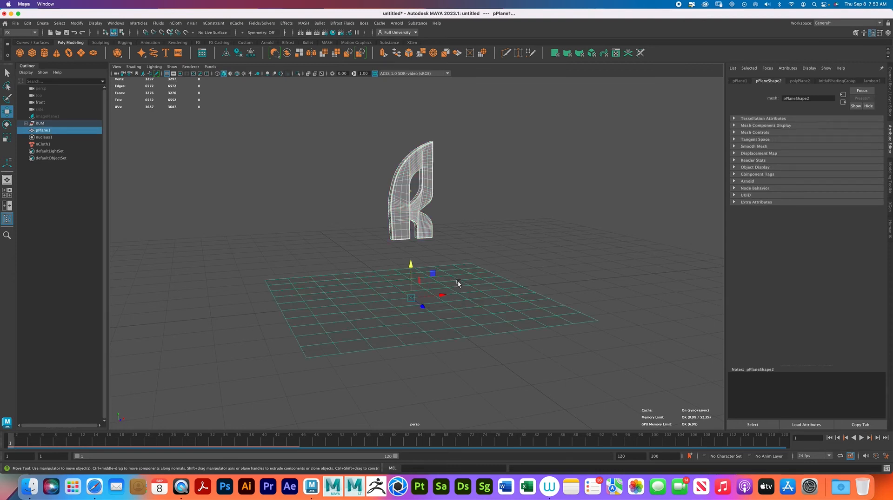
pyautogui.click(176, 23)
pyautogui.click(200, 42)
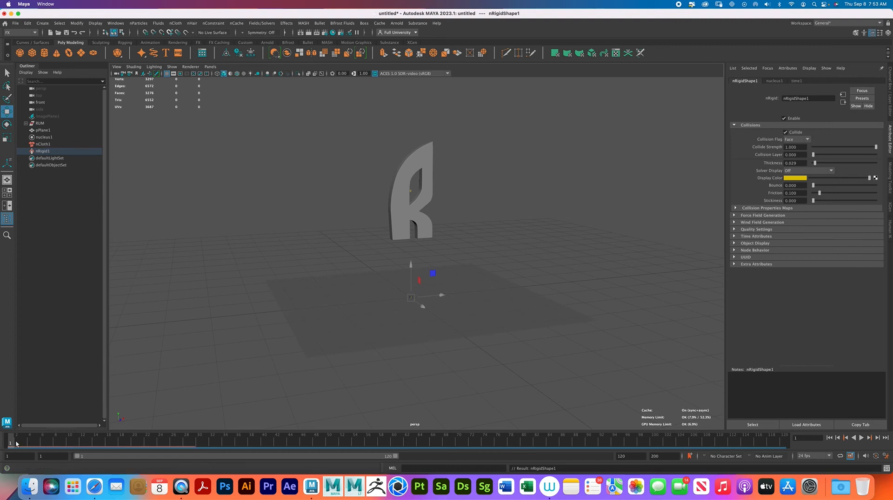
pyautogui.moveTo(12, 441)
pyautogui.mouseDown()
pyautogui.moveTo(157, 435)
pyautogui.moveTo(10, 442)
pyautogui.mouseUp()
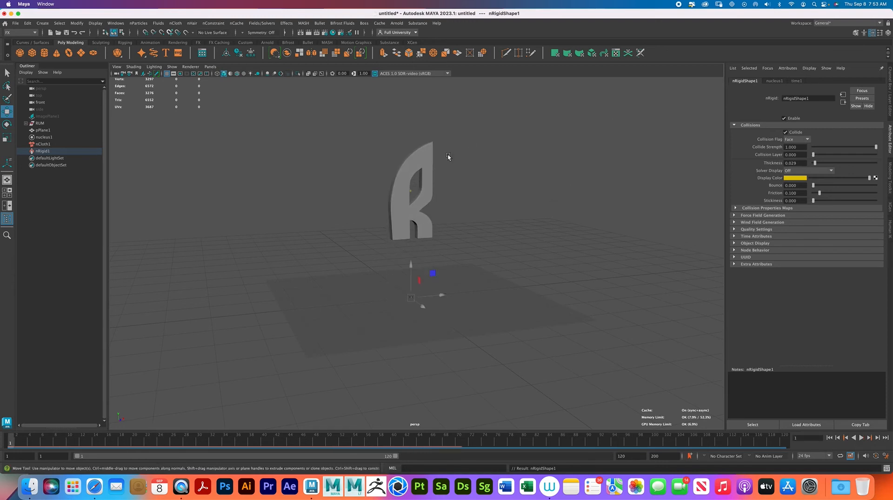
# Step: Replace the R's nCloth settings with the waterBalloon preset and test the simulation from frame 1
pyautogui.click(430, 161)
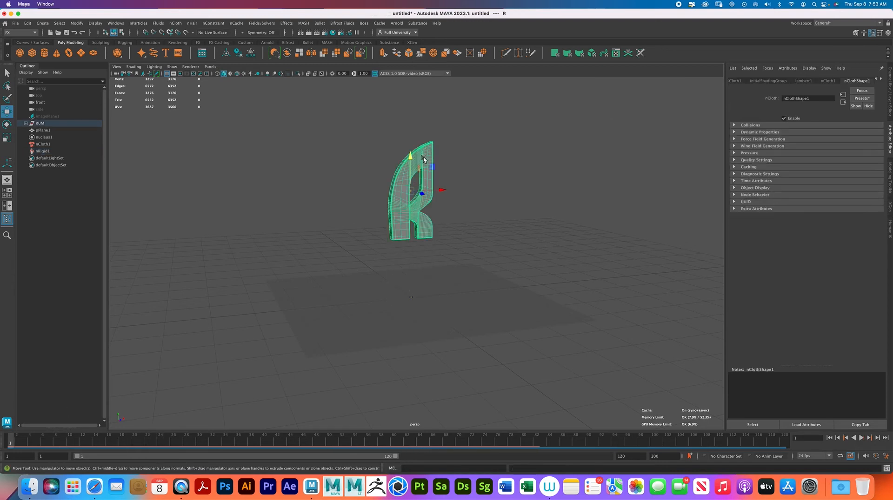
pyautogui.click(827, 81)
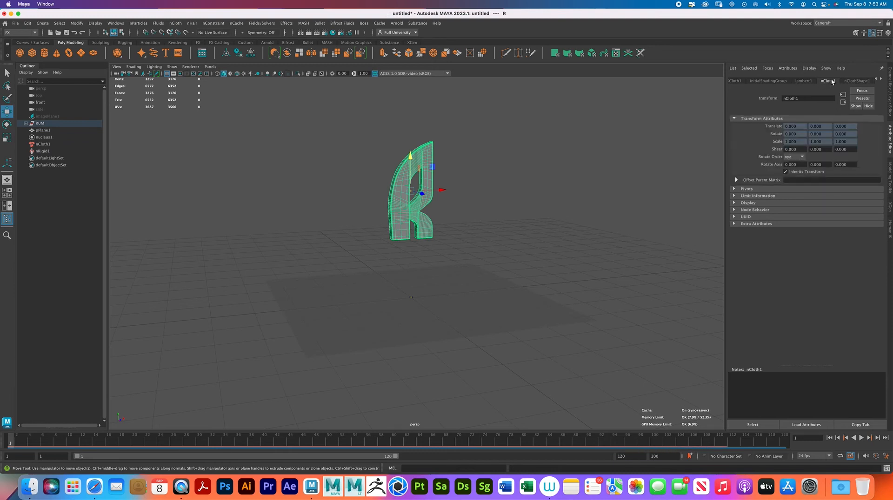
pyautogui.click(860, 99)
pyautogui.click(403, 220)
pyautogui.click(860, 81)
pyautogui.click(861, 98)
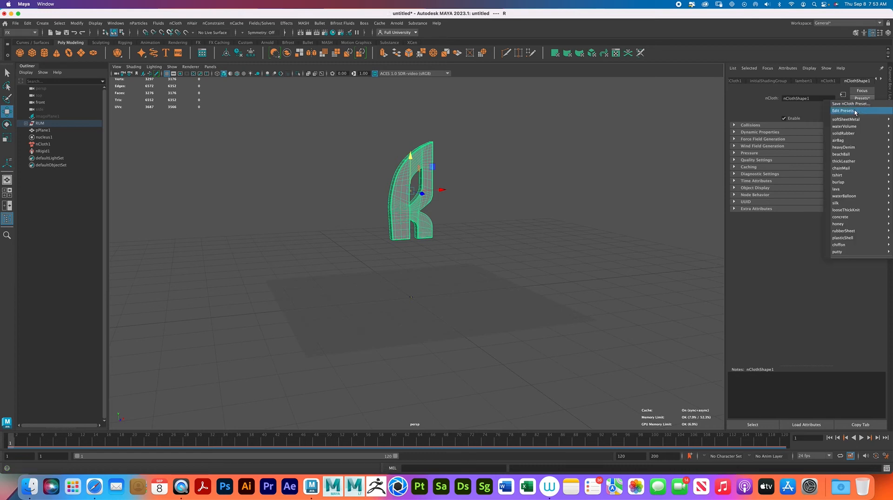
pyautogui.moveTo(850, 121)
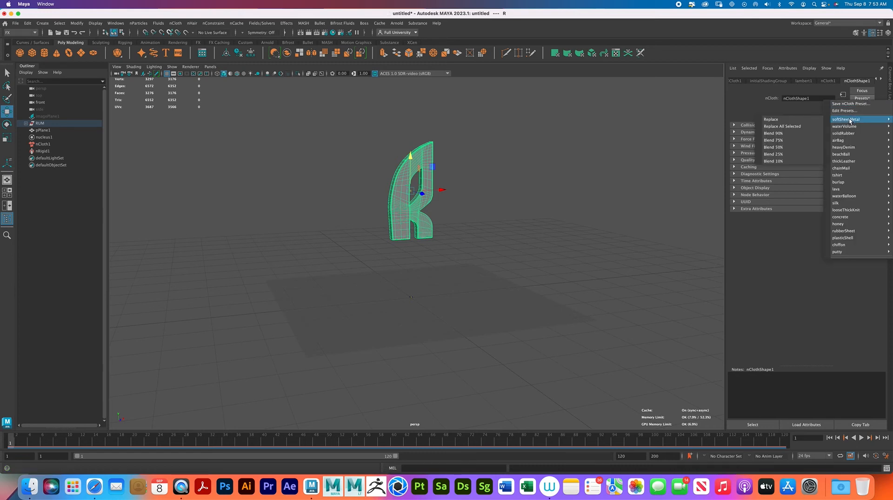
pyautogui.moveTo(853, 142)
pyautogui.moveTo(851, 197)
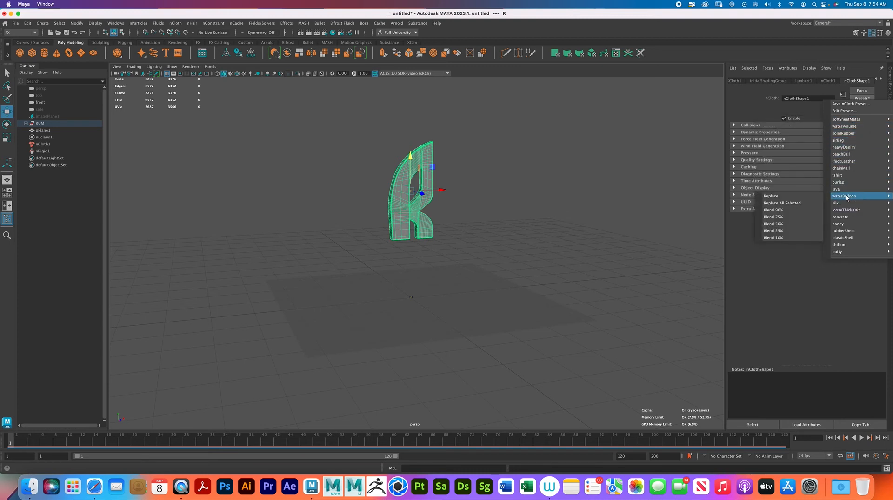
pyautogui.click(812, 197)
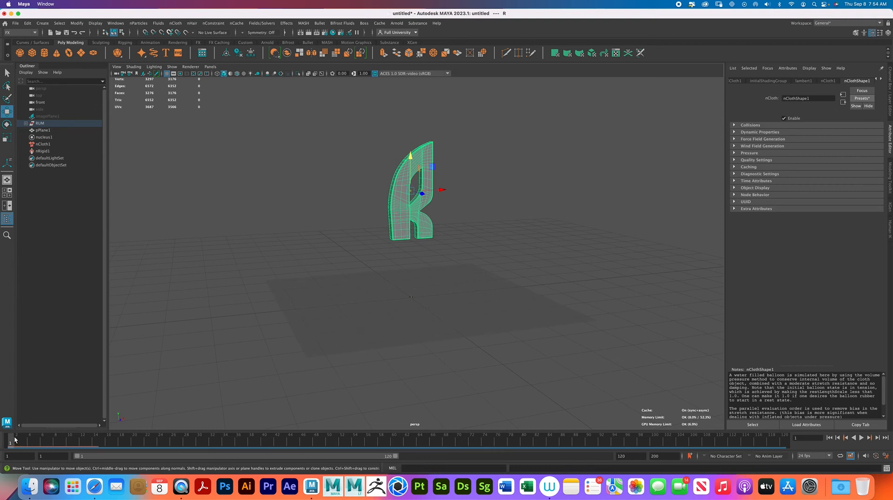
pyautogui.moveTo(13, 442)
pyautogui.mouseDown()
pyautogui.moveTo(133, 441)
pyautogui.moveTo(10, 442)
pyautogui.mouseUp()
# Step: Replace the R's nCloth settings with the solidRubber preset, preview the fall to frame 17 and return to frame 1
pyautogui.click(862, 98)
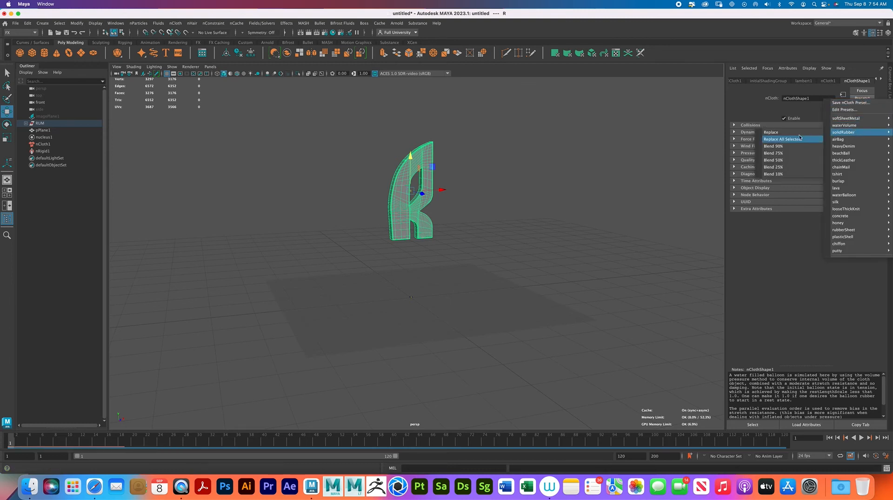
pyautogui.click(799, 133)
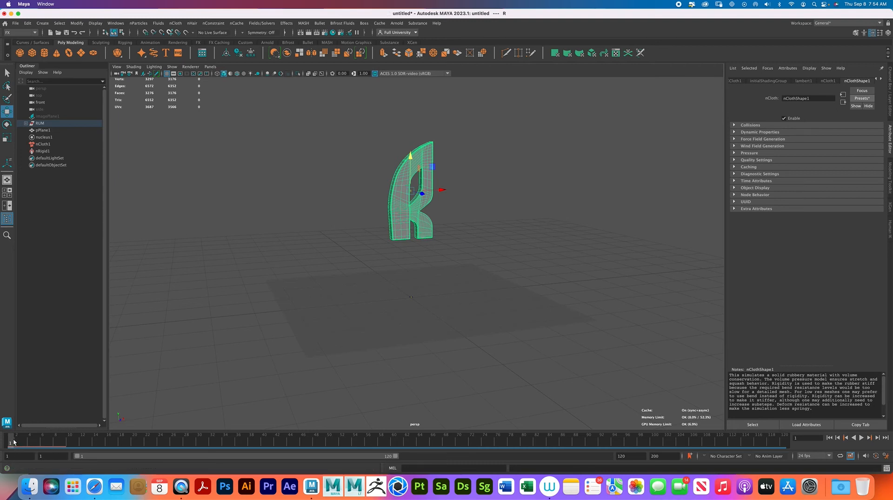
pyautogui.moveTo(17, 444); pyautogui.dragTo(39, 445)
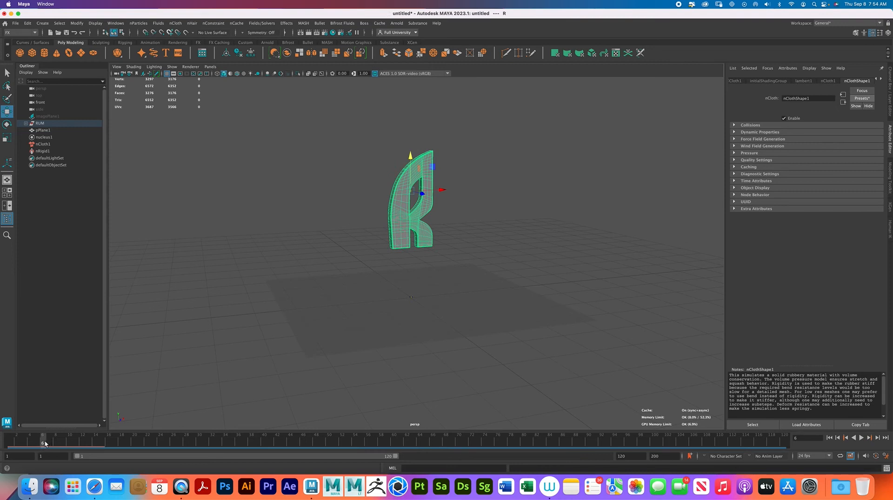
pyautogui.moveTo(43, 444); pyautogui.dragTo(120, 441)
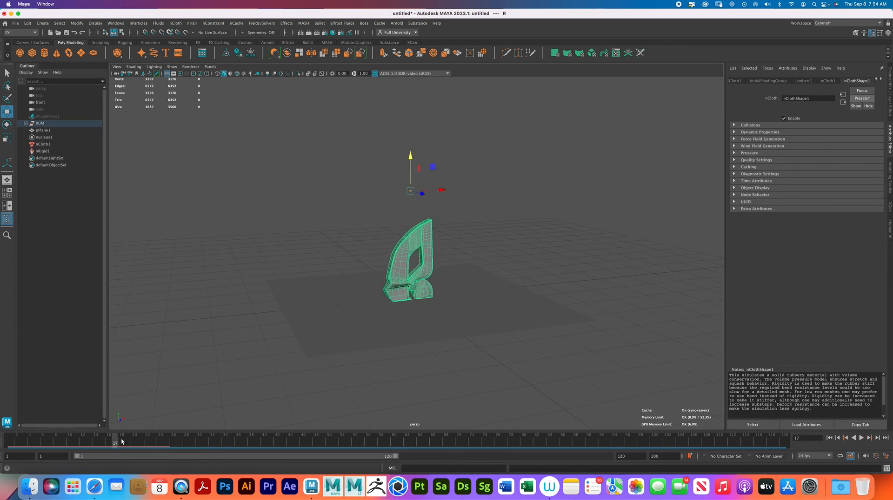
pyautogui.moveTo(116, 442); pyautogui.dragTo(9, 440)
# Step: Smooth the R's mesh by one division using the Modeling toolset, preview the simulation to frame 11 and return to frame 1
pyautogui.click(588, 127)
pyautogui.click(428, 152)
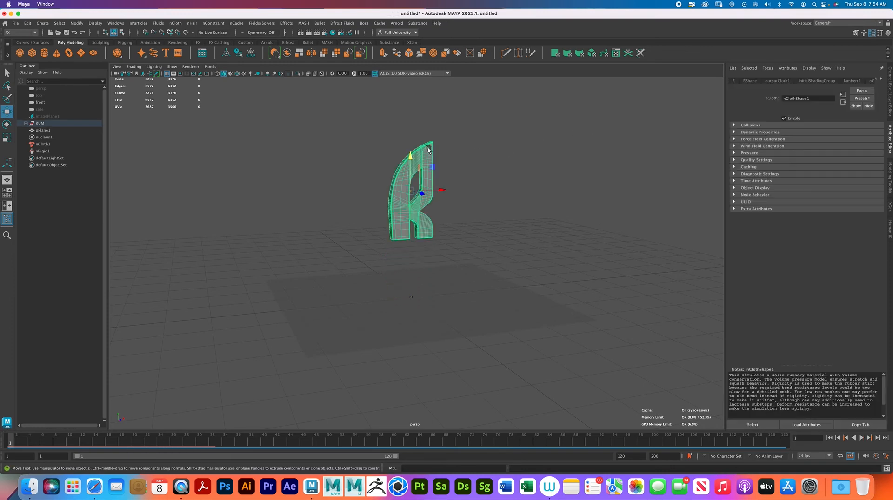
pyautogui.click(21, 33)
pyautogui.click(18, 40)
pyautogui.click(134, 23)
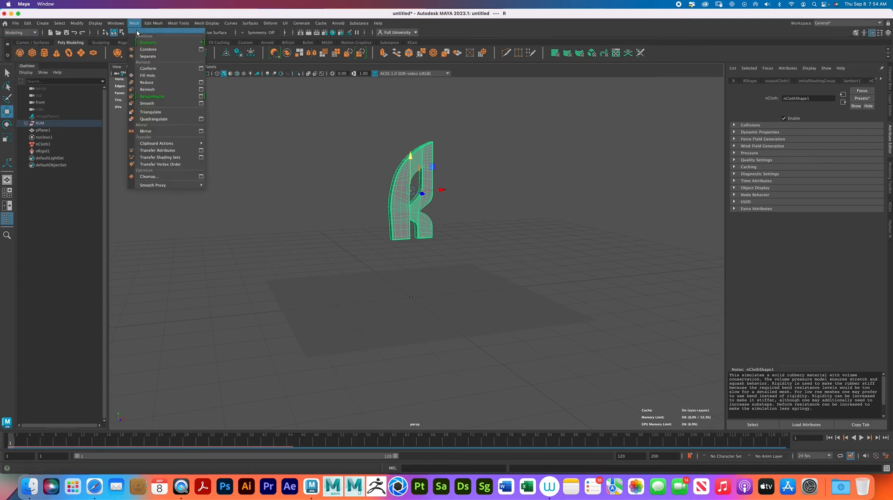
pyautogui.click(159, 103)
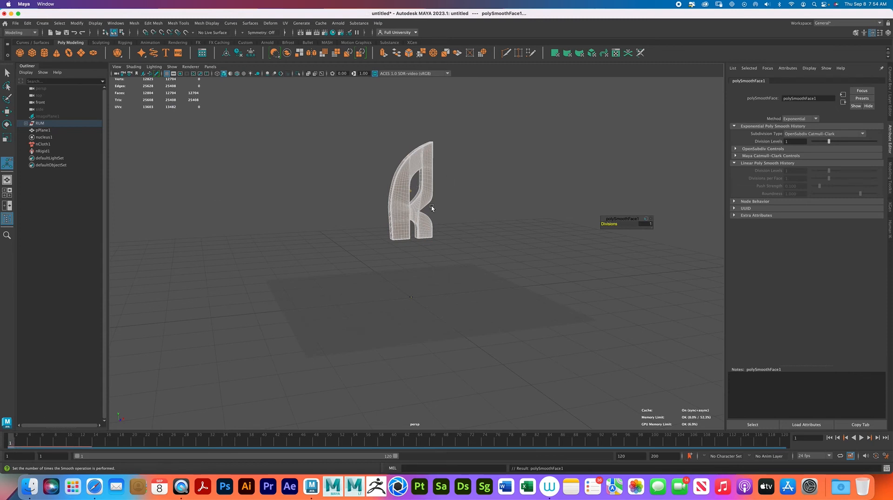
pyautogui.moveTo(13, 443); pyautogui.dragTo(78, 448)
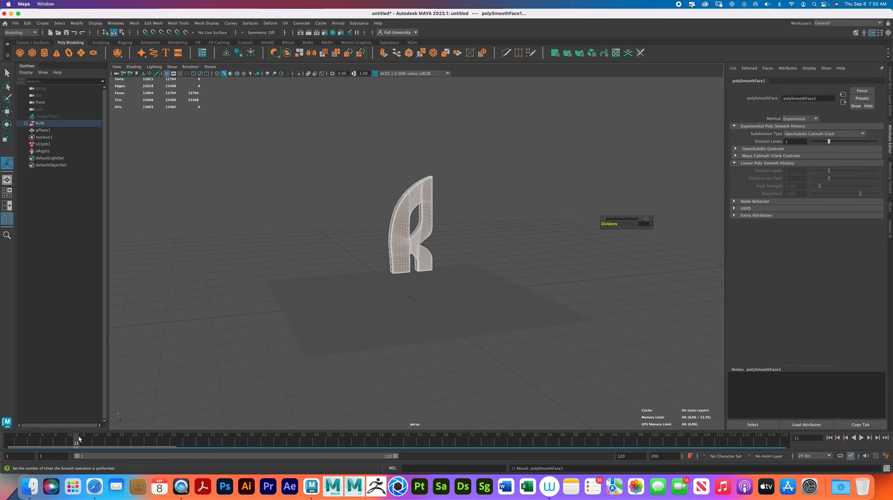
pyautogui.moveTo(78, 440); pyautogui.dragTo(5, 445)
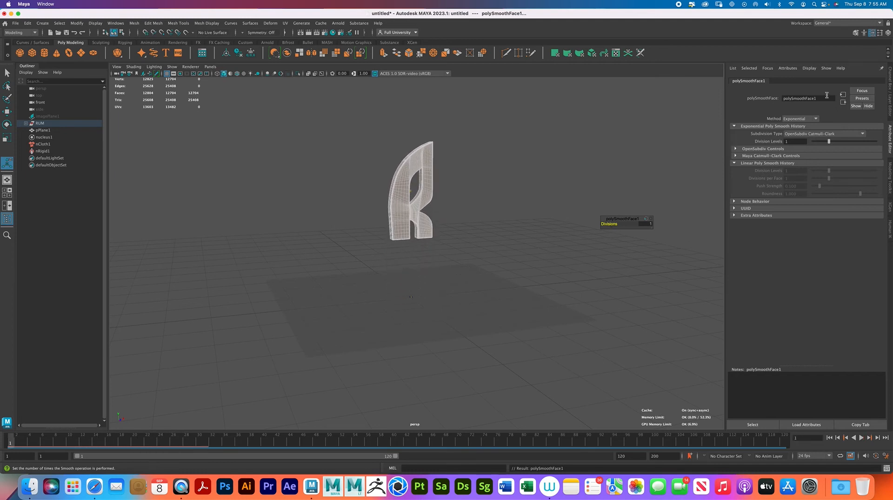
# Step: Replace the smoothed R's nCloth settings with the beachBall preset
pyautogui.click(412, 178)
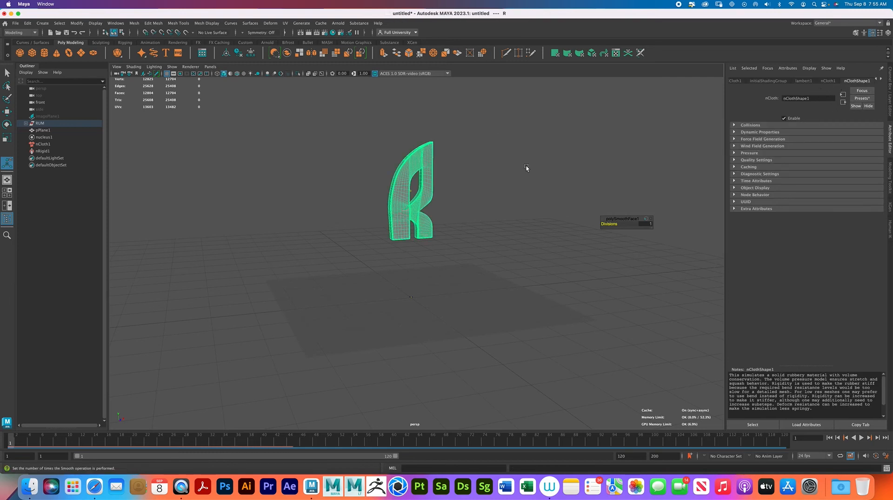
pyautogui.click(862, 98)
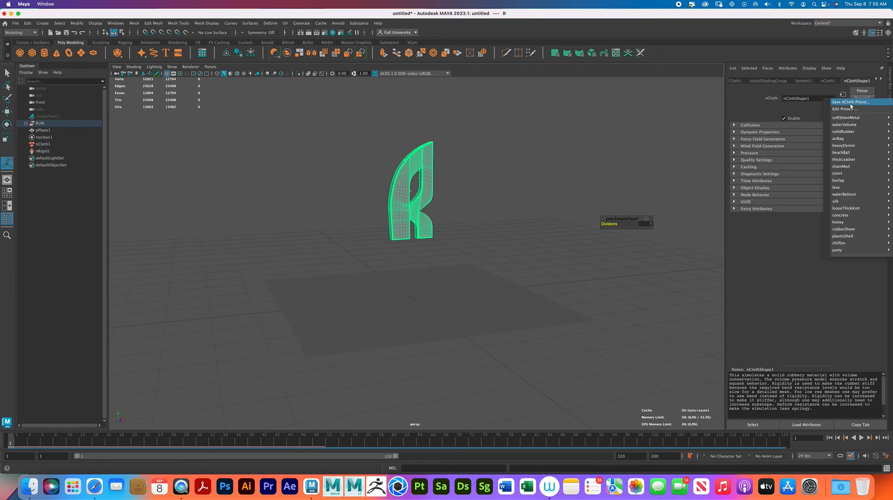
pyautogui.moveTo(845, 133)
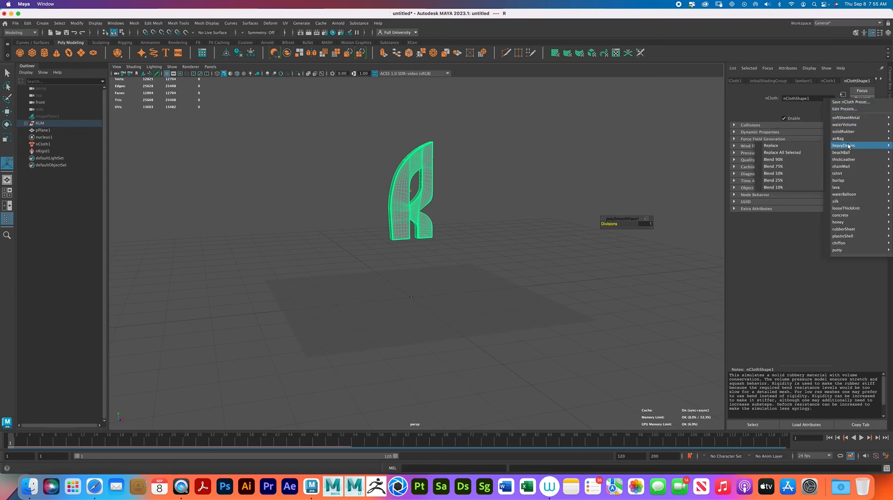
pyautogui.moveTo(842, 153)
pyautogui.click(779, 154)
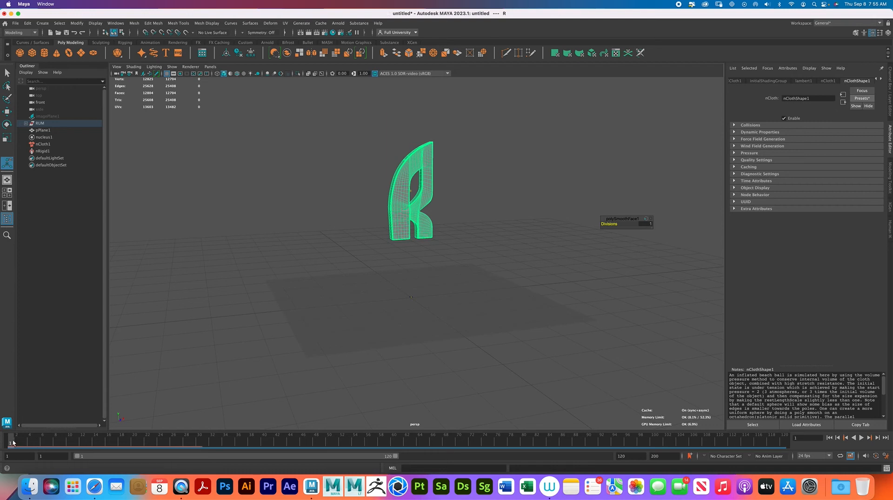
# Step: Extend the playback range to frame 200 and play the R's fall from frame 1, stopping at frame 85
pyautogui.moveTo(16, 443)
pyautogui.mouseDown()
pyautogui.moveTo(204, 444)
pyautogui.moveTo(10, 443)
pyautogui.mouseUp()
pyautogui.moveTo(395, 458); pyautogui.dragTo(610, 453)
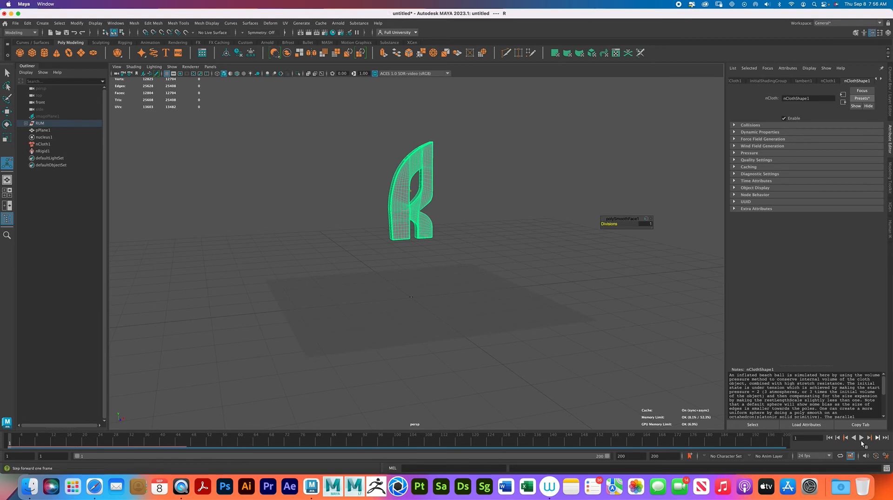
pyautogui.rightClick(775, 445)
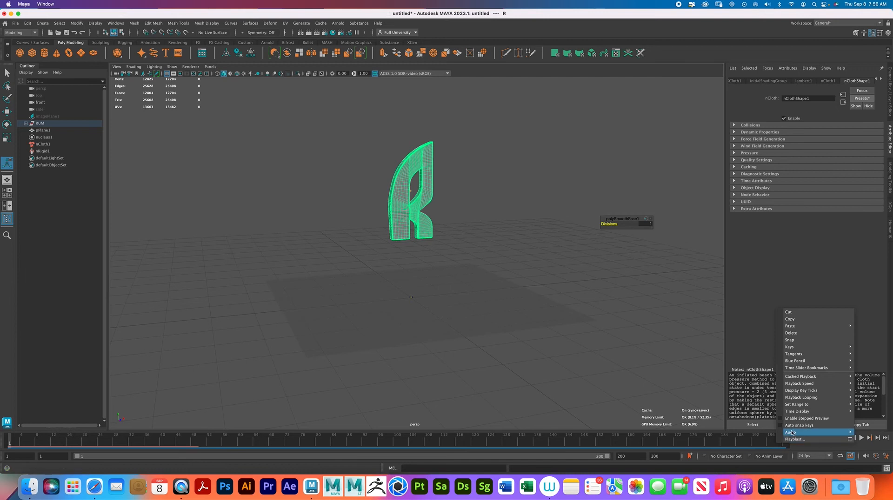
pyautogui.moveTo(793, 385)
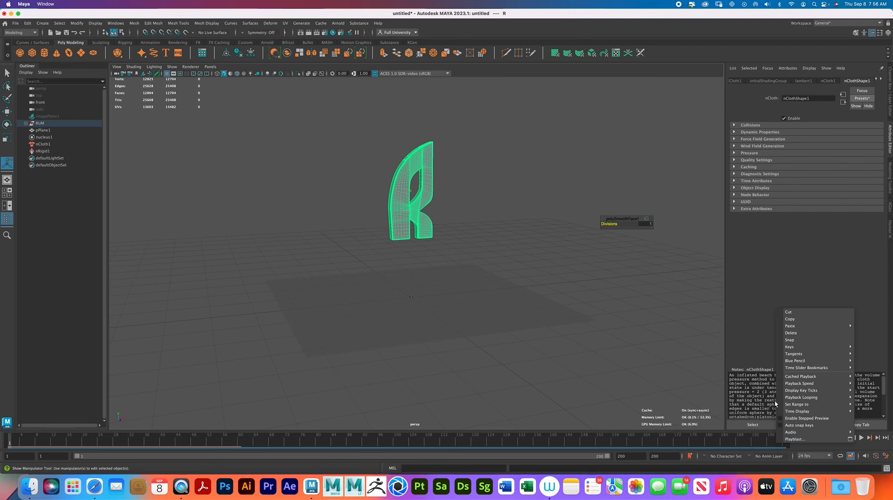
pyautogui.click(805, 445)
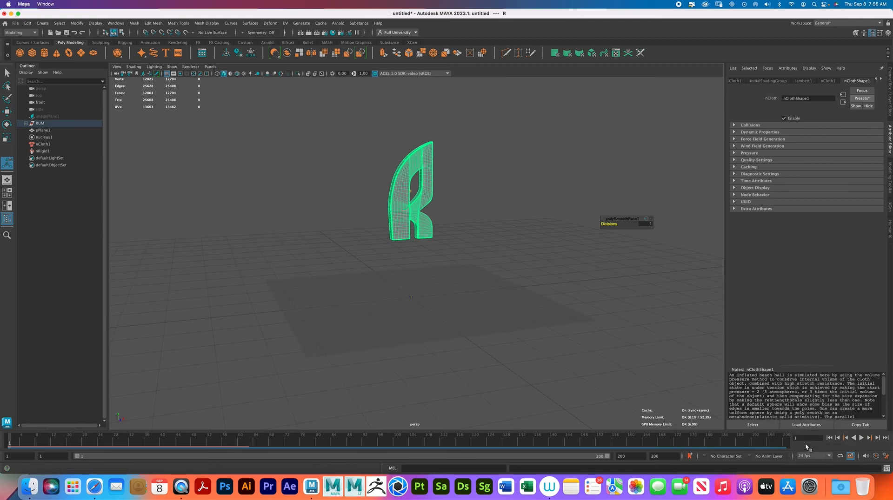
pyautogui.click(860, 438)
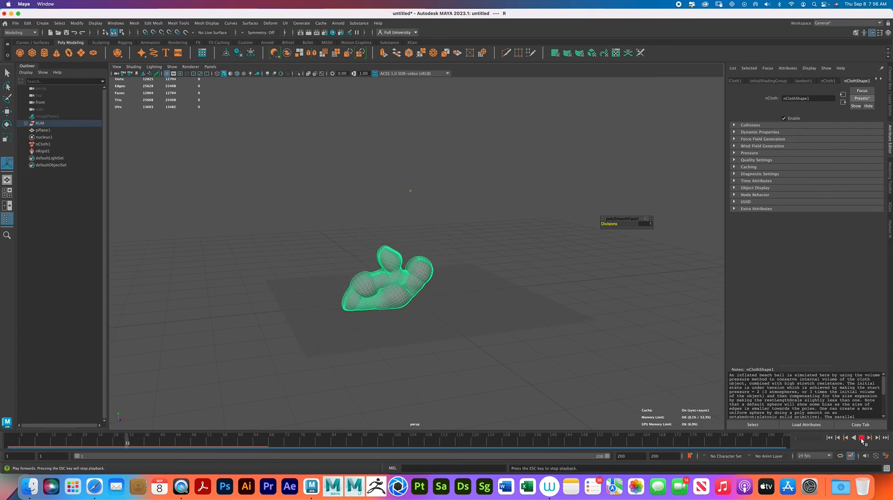
pyautogui.click(860, 437)
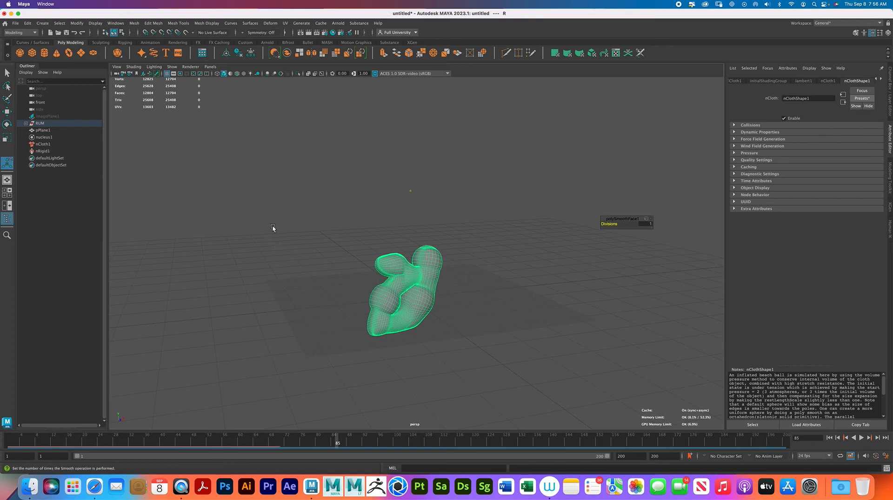
# Step: Undo the playback, presets, mesh smoothing, passive collider, nCloth setup, image plane hiding and raising of the R
pyautogui.press('super+z')
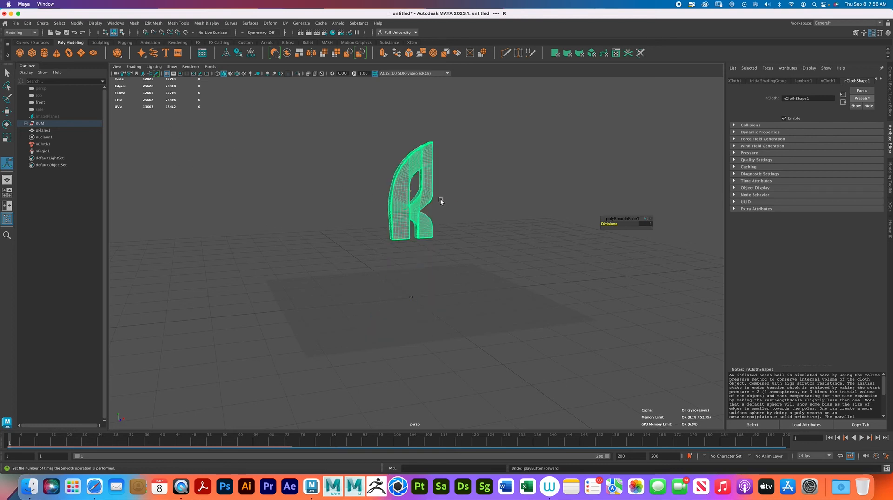
pyautogui.press('super+z')
pyautogui.press('super+z')
pyautogui.press('super+z')
pyautogui.press('super+z')
pyautogui.press('super+z')
pyautogui.press('super+z')
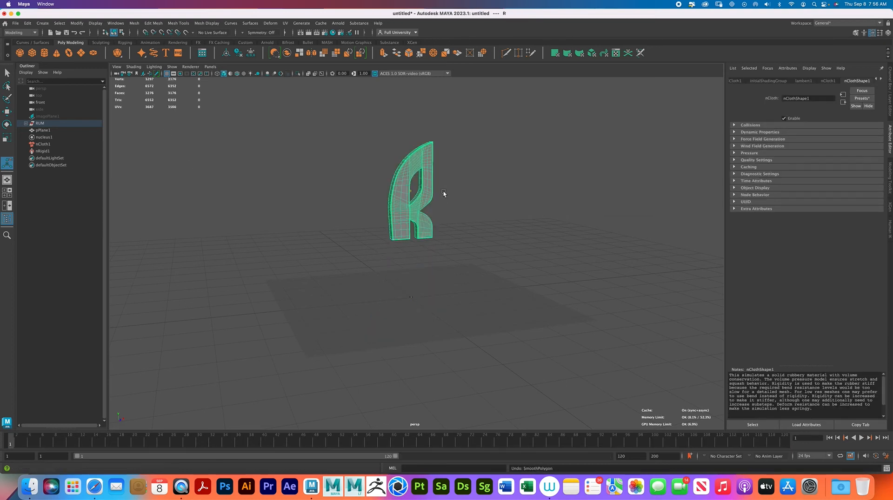
pyautogui.press('super+z')
pyautogui.press('super+z')
pyautogui.press('super+z')
pyautogui.press('super+z')
pyautogui.press('super+z')
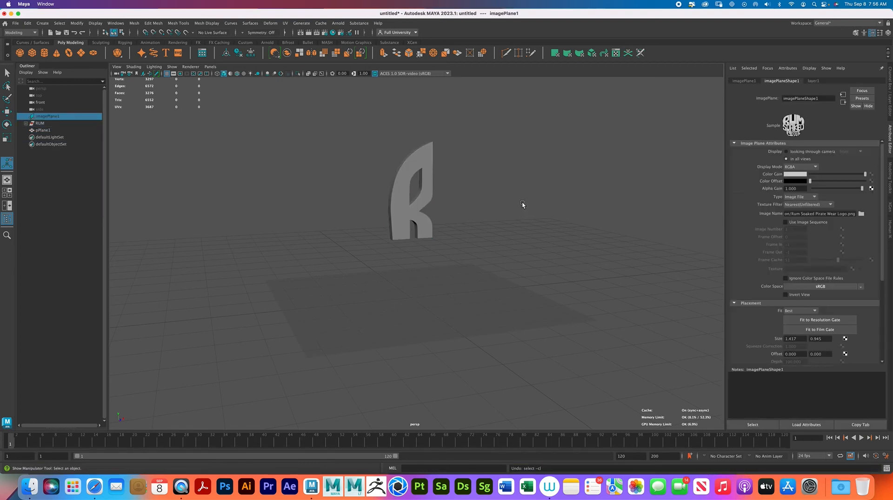
pyautogui.press('super+z')
pyautogui.press('super+z')
pyautogui.press('super+z')
pyautogui.press('super+z')
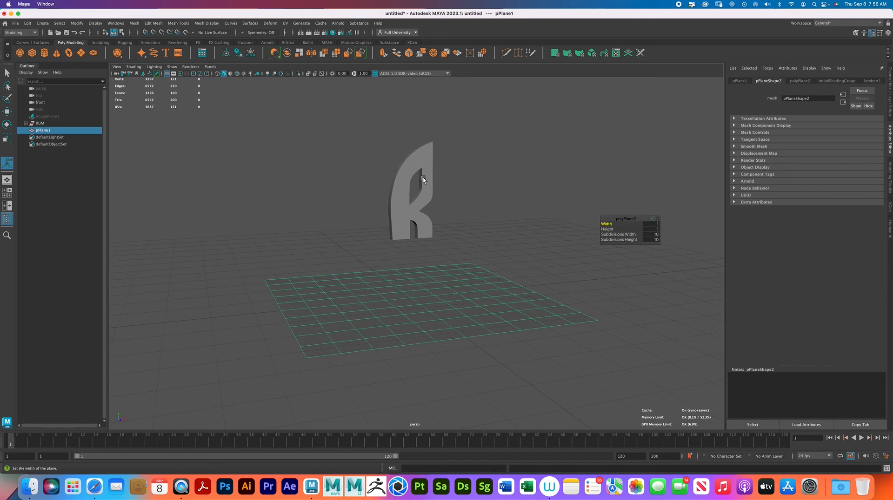
pyautogui.press('super+z')
pyautogui.press('super+z')
pyautogui.press('super+z')
pyautogui.press('super+z')
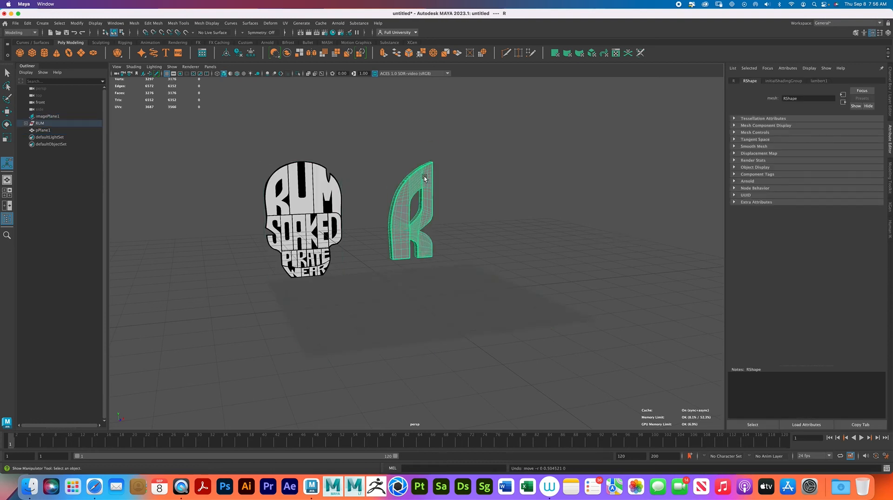
pyautogui.press('super+z')
# Step: Move the R vertically down until it stands on the floor plane
pyautogui.click(447, 197)
pyautogui.keyDown('alt'); pyautogui.moveTo(459, 224); pyautogui.dragTo(413, 221); pyautogui.keyUp('alt')
pyautogui.click(420, 205)
pyautogui.press('w')
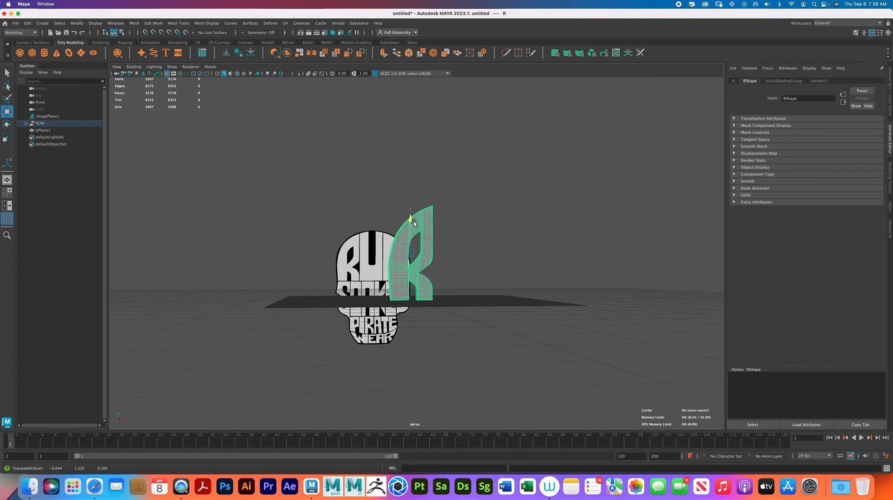
# Step: Duplicate the floor plane and raise the copy well above the top of the R
pyautogui.click(469, 298)
pyautogui.keyDown('alt'); pyautogui.moveTo(465, 261); pyautogui.dragTo(492, 285); pyautogui.keyUp('alt')
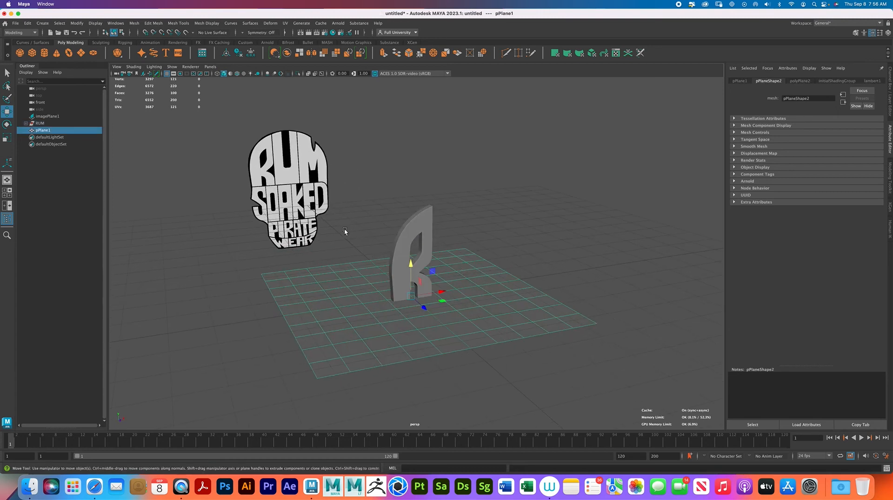
pyautogui.keyDown('shift'); pyautogui.moveTo(416, 264); pyautogui.dragTo(411, 128); pyautogui.keyUp('shift')
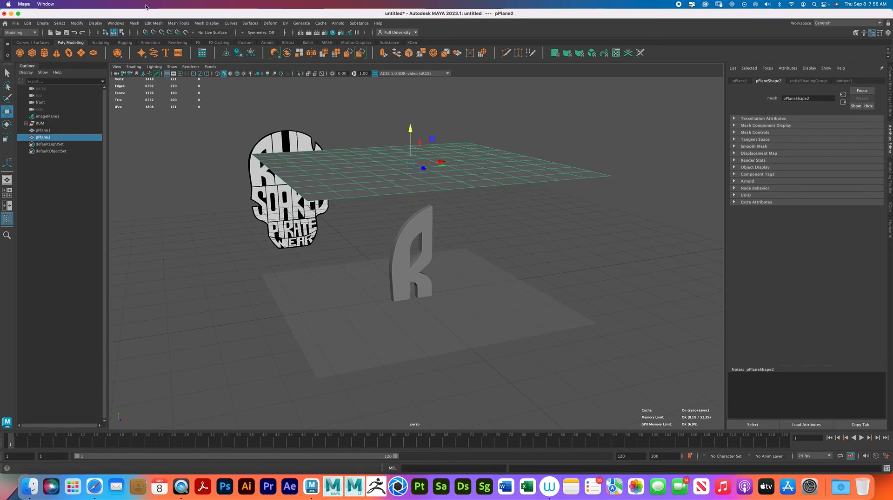
# Step: Smooth the raised plane twice, increase the second smooth's divisions for a denser mesh, and return to object selection
pyautogui.click(135, 23)
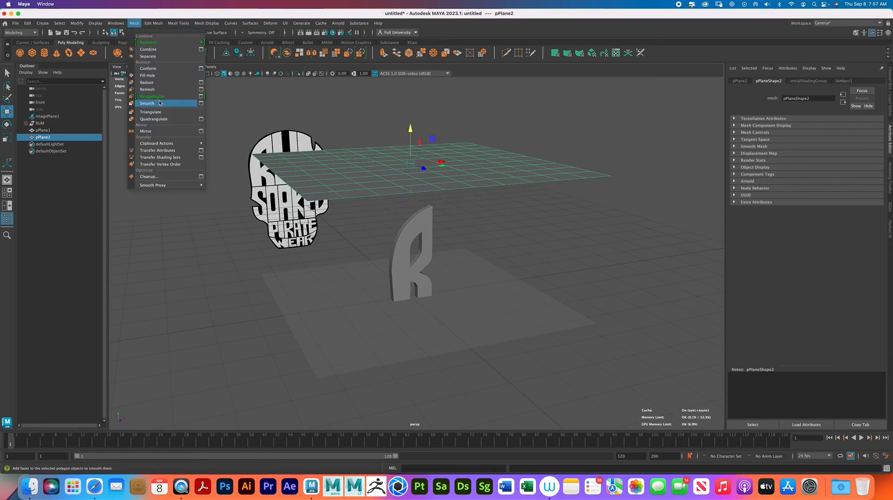
pyautogui.click(153, 99)
pyautogui.click(134, 24)
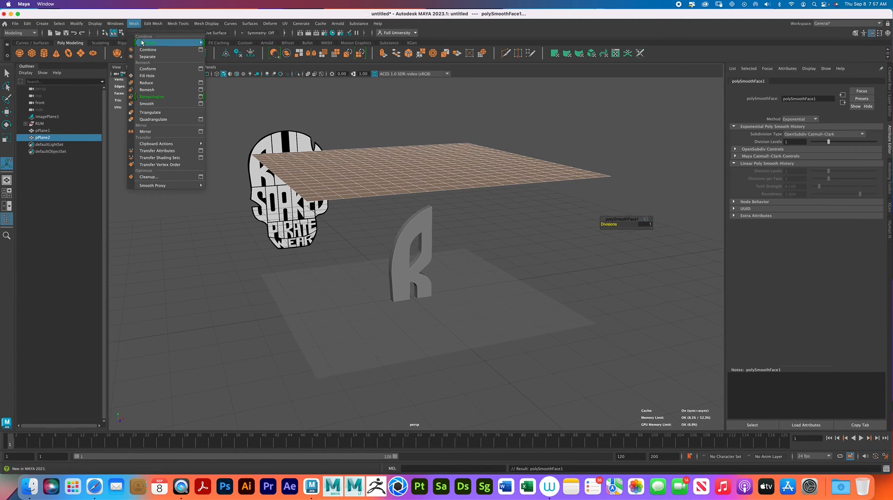
pyautogui.click(159, 103)
pyautogui.hotkey('ctrl', 'z')
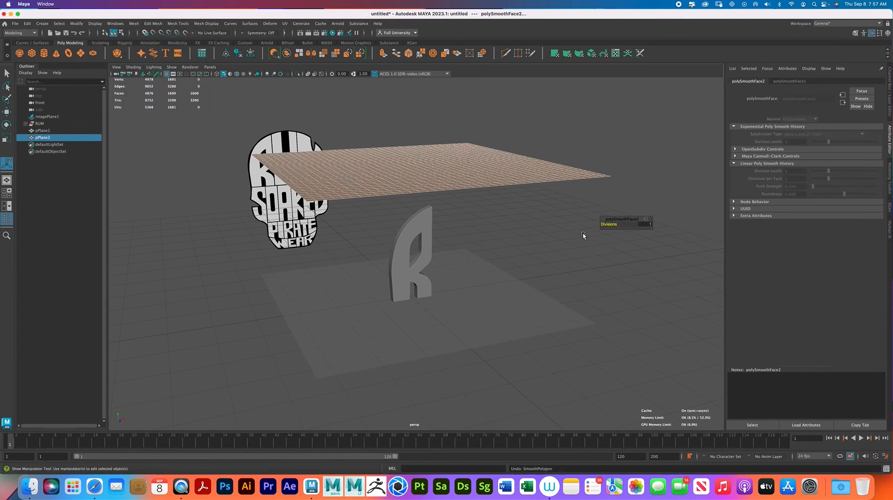
pyautogui.moveTo(612, 229); pyautogui.dragTo(636, 225)
pyautogui.moveTo(432, 166); pyautogui.dragTo(546, 138, button='right')
pyautogui.keyDown('alt'); pyautogui.moveTo(542, 186); pyautogui.dragTo(527, 203); pyautogui.keyUp('alt')
pyautogui.click(528, 204)
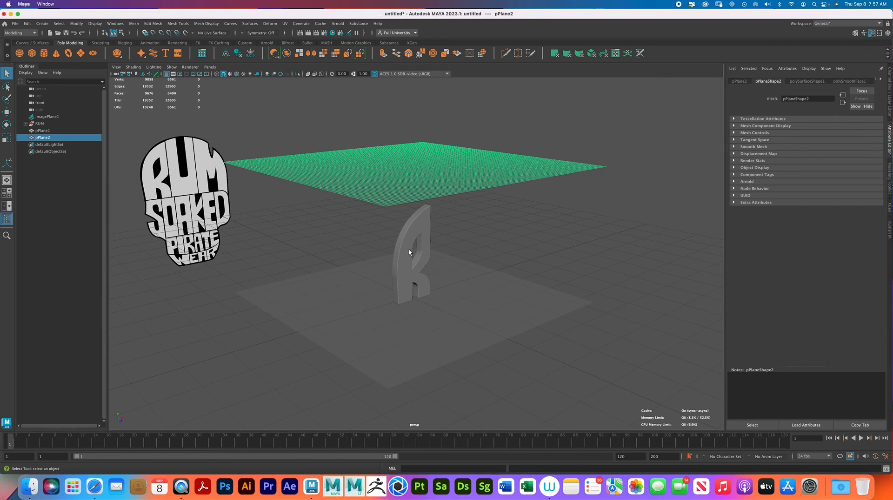
# Step: Use the four-view layout to shift the raised plane off-centre behind the R and slightly higher, to about Y 3.72, Z -1.54
pyautogui.keyDown('alt'); pyautogui.moveTo(437, 212); pyautogui.dragTo(447, 209); pyautogui.keyUp('alt')
pyautogui.press('w')
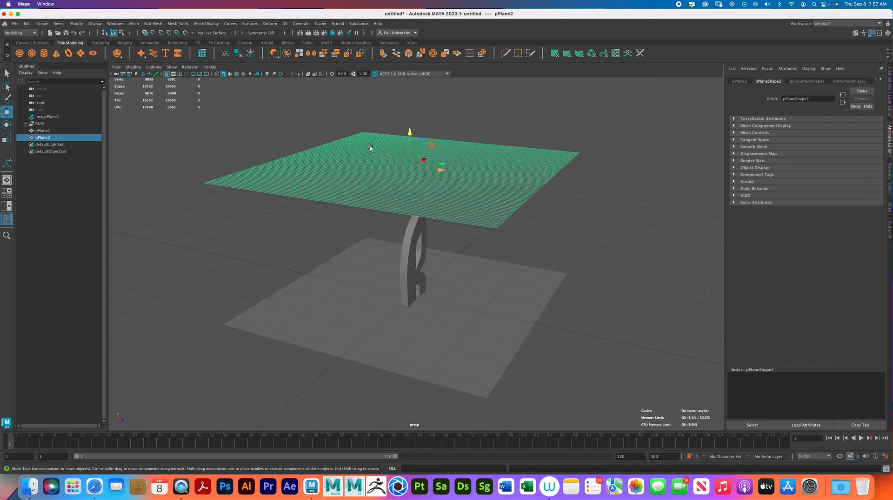
pyautogui.press('space')
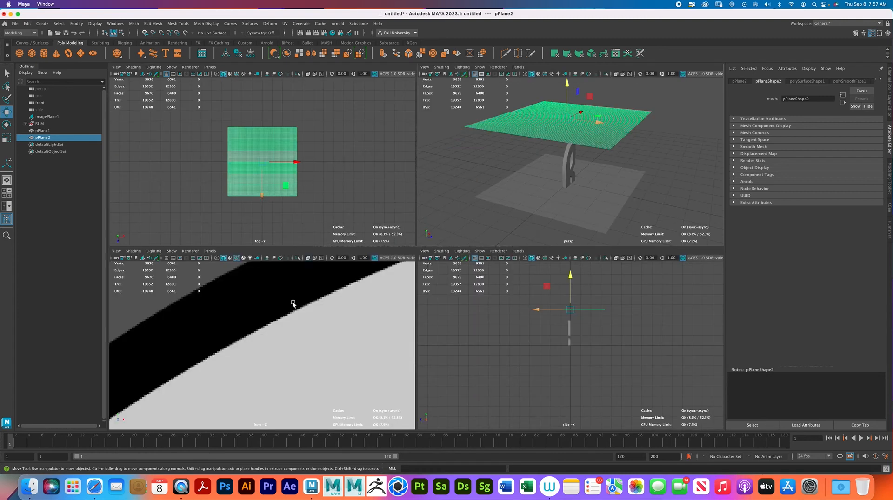
pyautogui.press('f')
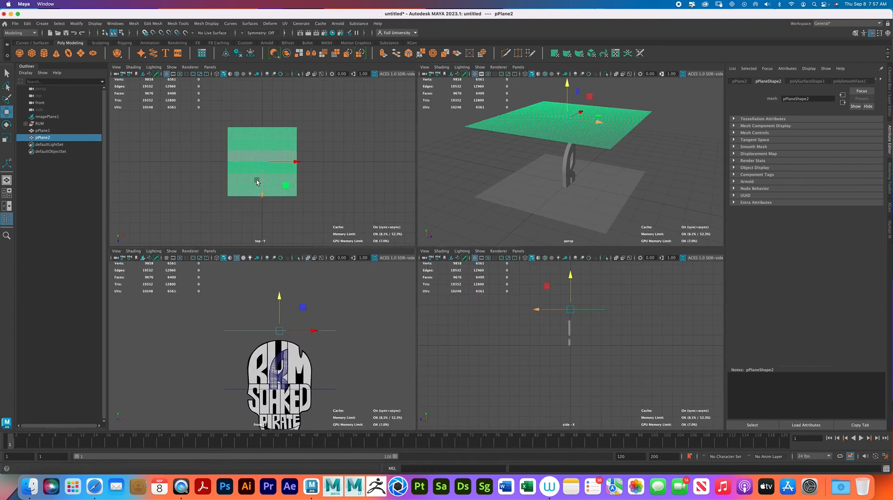
pyautogui.moveTo(262, 195); pyautogui.dragTo(267, 177)
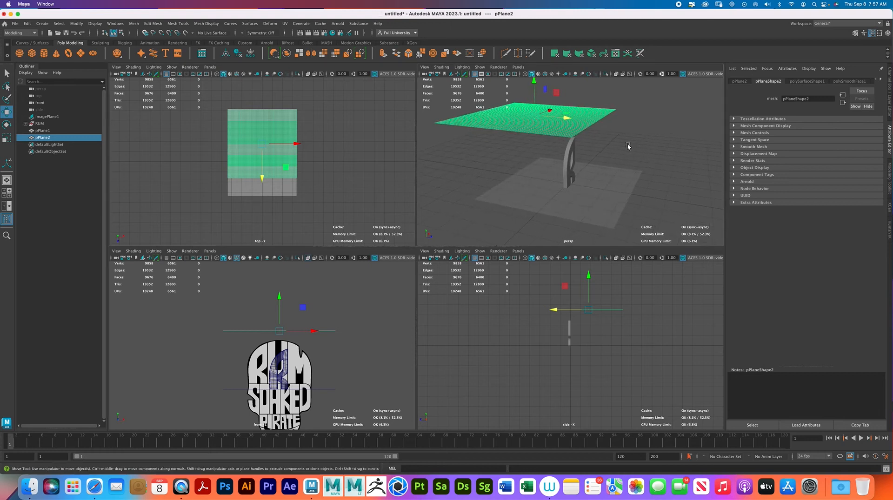
pyautogui.moveTo(563, 120); pyautogui.dragTo(570, 121)
pyautogui.keyDown('alt'); pyautogui.moveTo(663, 151); pyautogui.dragTo(646, 147); pyautogui.keyUp('alt')
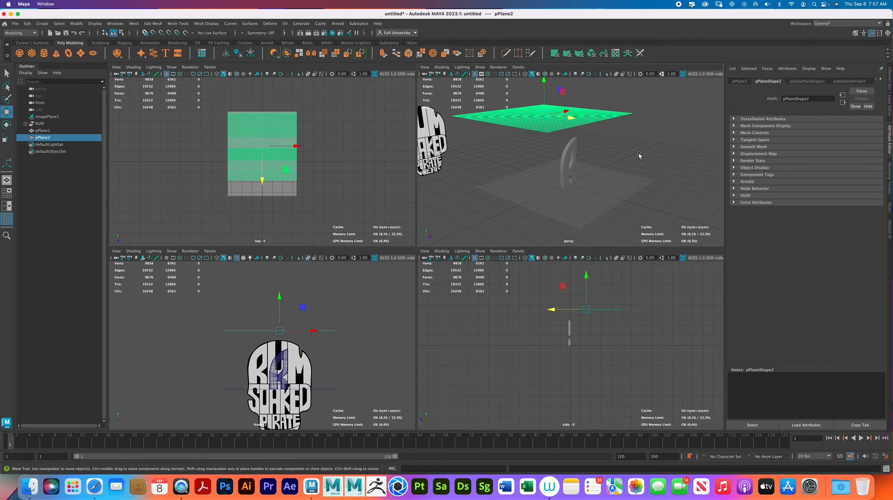
pyautogui.moveTo(278, 296); pyautogui.dragTo(280, 294)
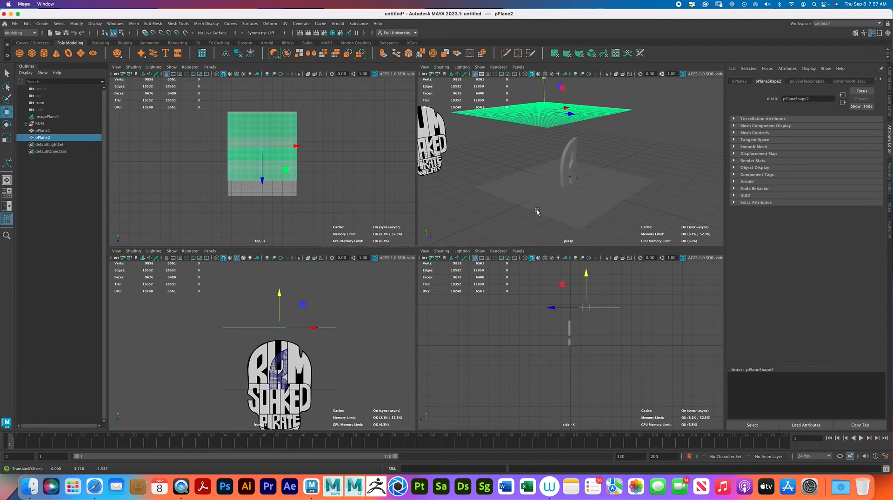
# Step: Turn the raised plane into an nCloth object using the FX toolset
pyautogui.click(629, 153)
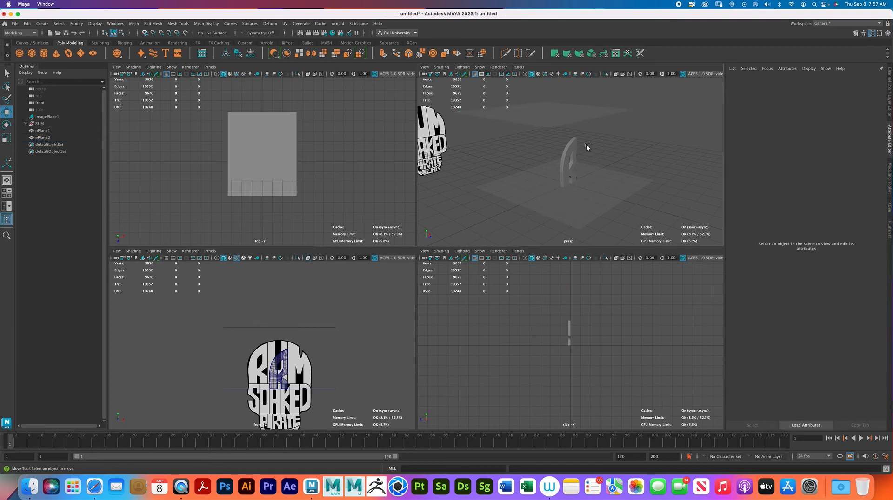
pyautogui.click(570, 120)
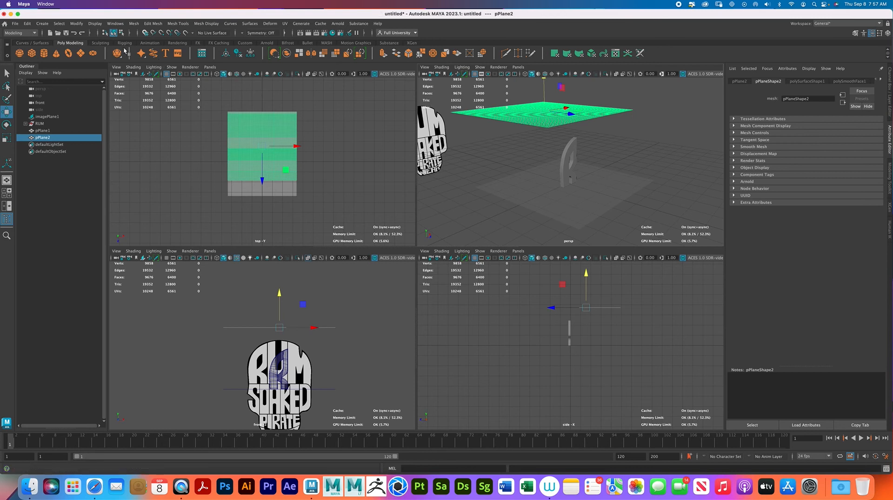
pyautogui.click(23, 32)
pyautogui.click(8, 61)
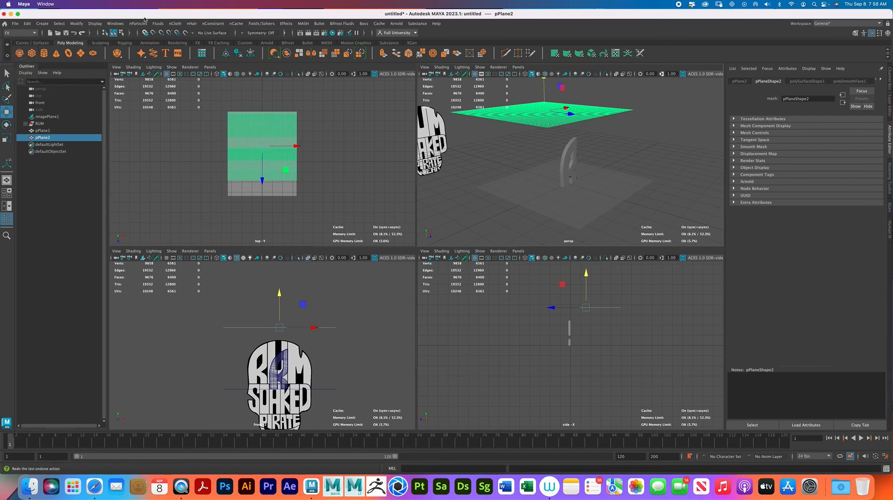
pyautogui.click(175, 24)
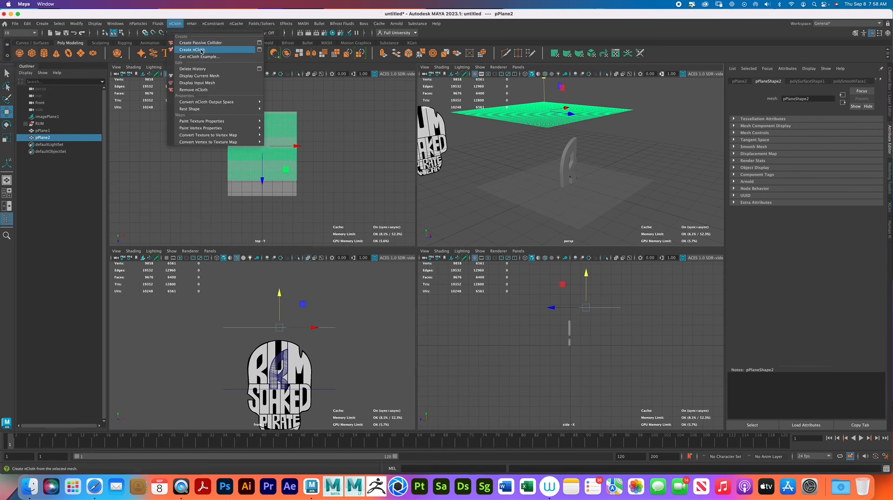
pyautogui.click(195, 49)
pyautogui.click(641, 132)
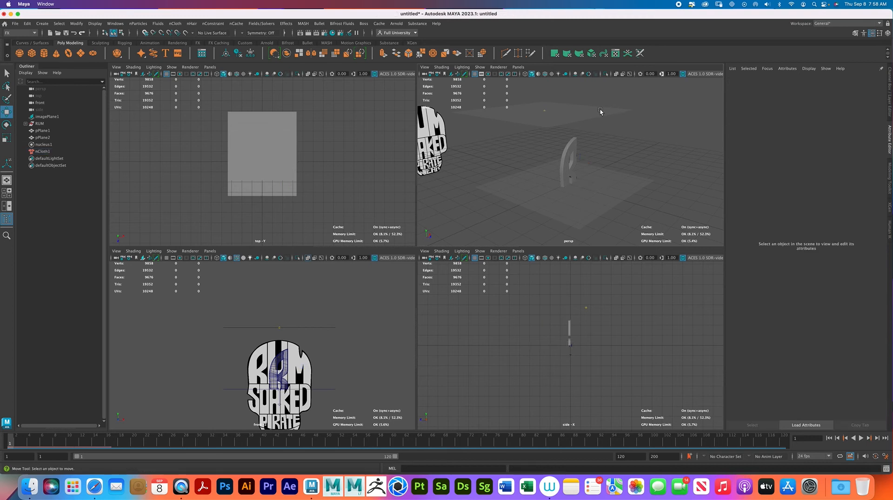
pyautogui.click(599, 113)
pyautogui.keyDown('shift'); pyautogui.click(574, 144); pyautogui.keyUp('shift')
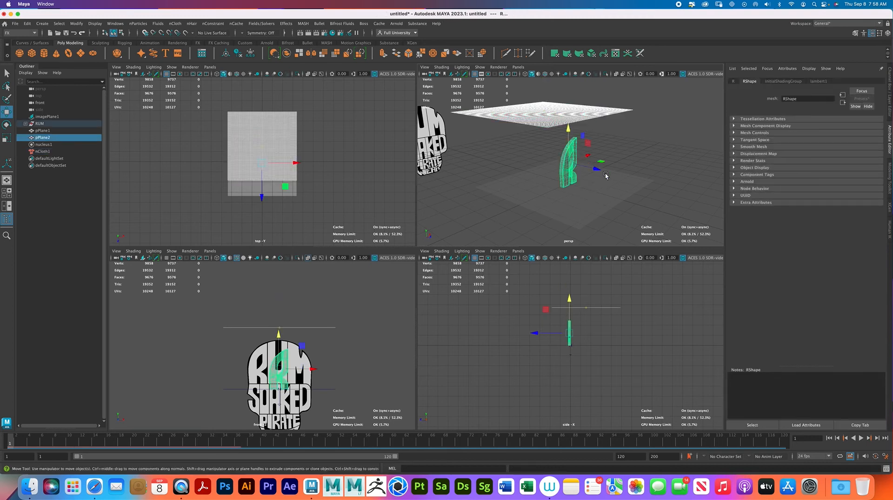
pyautogui.keyDown('shift'); pyautogui.click(617, 188); pyautogui.keyUp('shift')
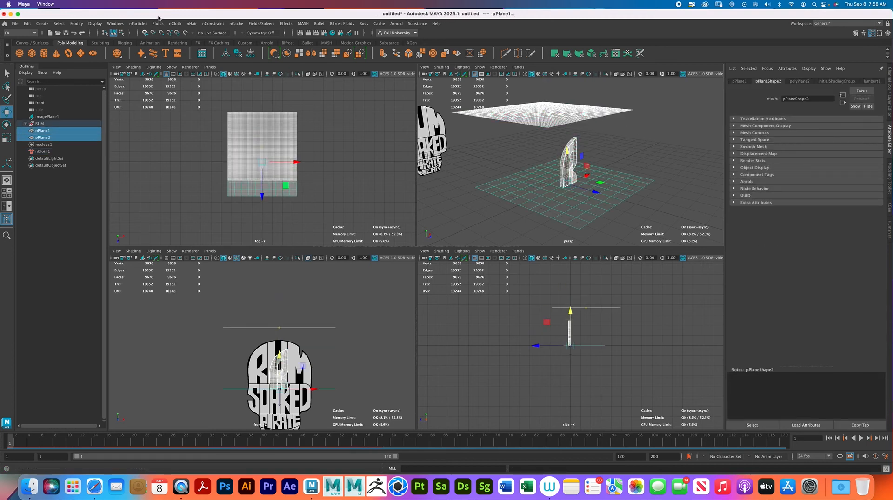
pyautogui.click(690, 139)
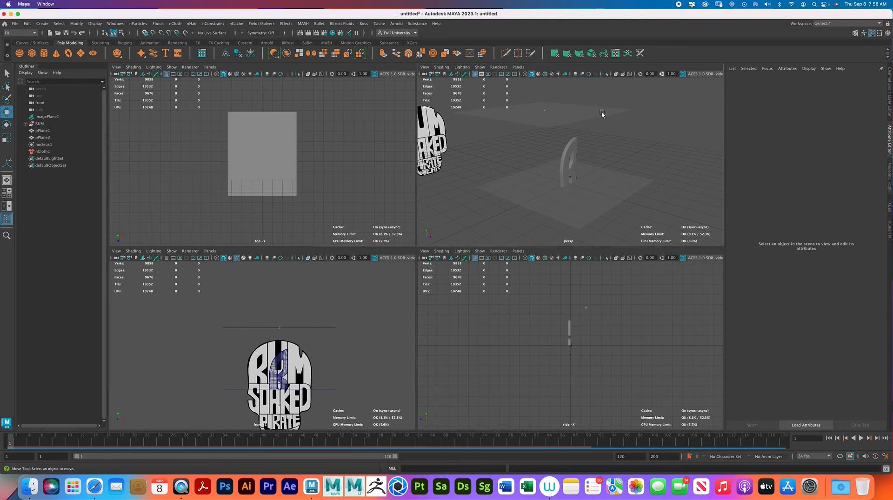
# Step: Make the R a passive collider, selecting it together with the raised cloth plane
pyautogui.click(602, 114)
pyautogui.keyDown('shift'); pyautogui.click(570, 140); pyautogui.keyUp('shift')
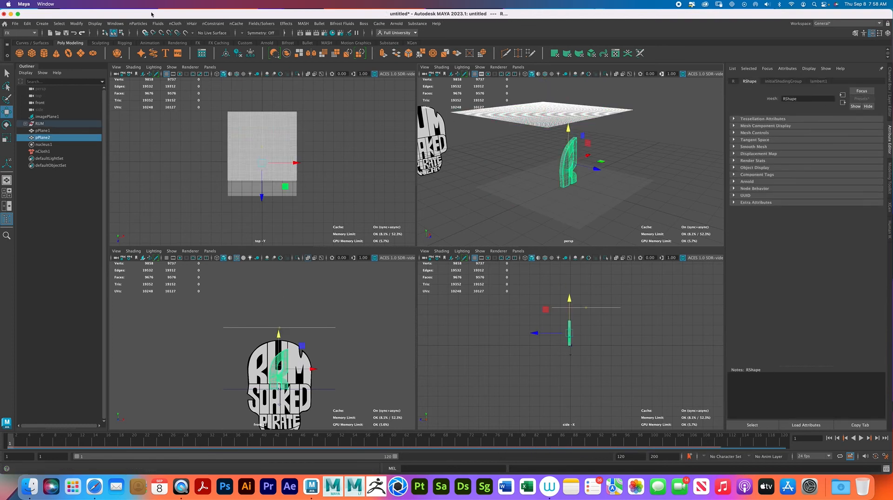
pyautogui.click(175, 23)
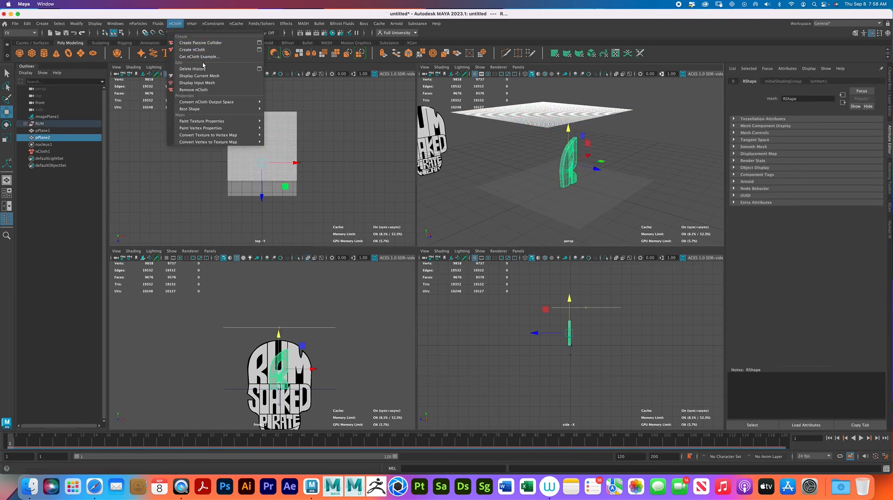
pyautogui.click(209, 43)
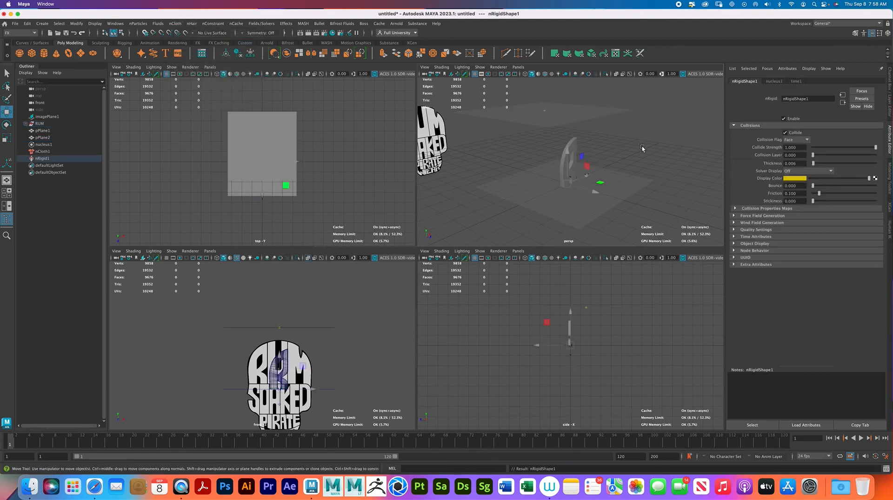
# Step: Make the floor plane a passive collider, selecting it together with the raised cloth plane
pyautogui.click(601, 114)
pyautogui.keyDown('shift'); pyautogui.click(622, 185); pyautogui.keyUp('shift')
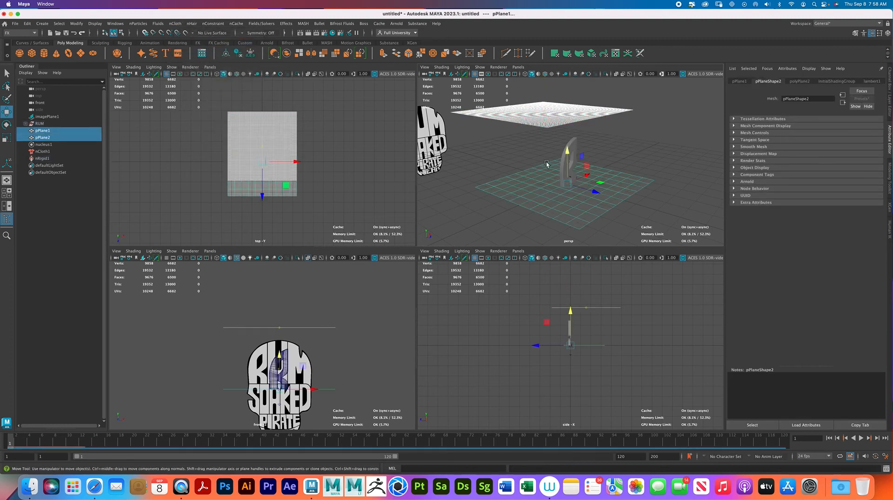
pyautogui.click(175, 23)
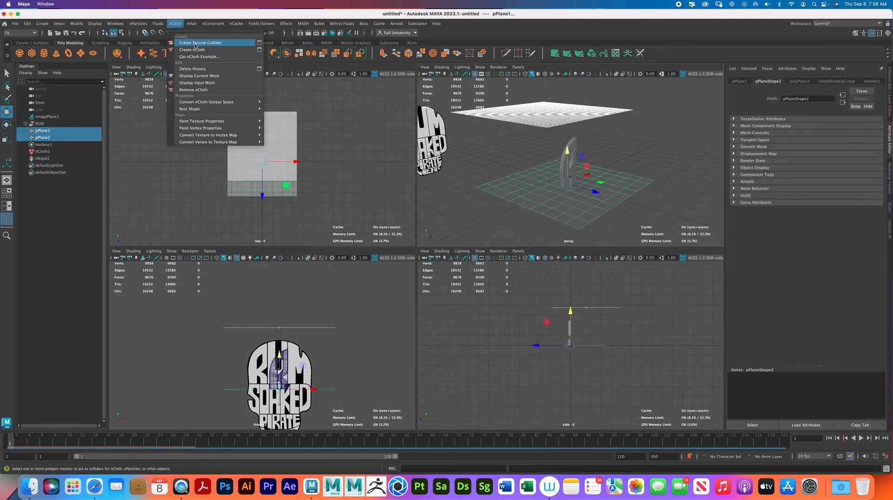
pyautogui.click(186, 42)
# Step: Scale the floor plane up uniformly to roughly twice its size, then deselect it
pyautogui.click(635, 169)
pyautogui.click(626, 185)
pyautogui.press('r')
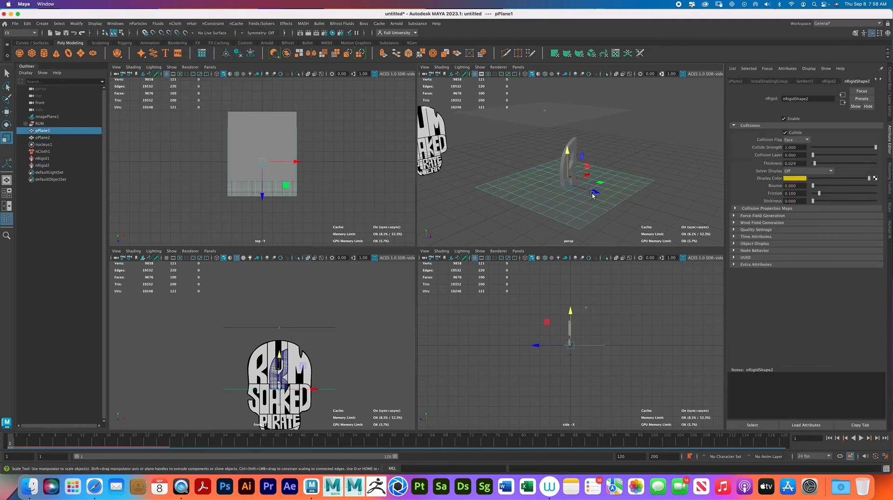
pyautogui.moveTo(567, 184); pyautogui.dragTo(610, 179)
pyautogui.click(659, 143)
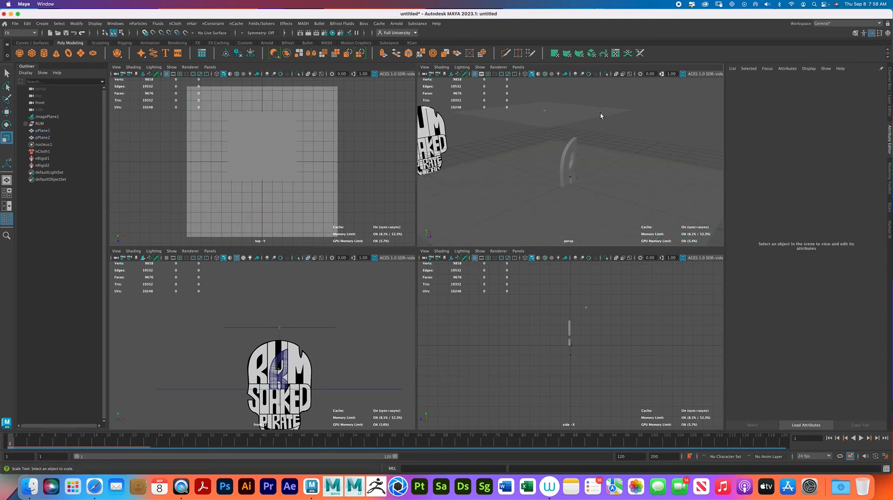
# Step: Smooth the raised cloth plane once more with the modeling toolset, keeping one division level, and deselect it
pyautogui.click(600, 114)
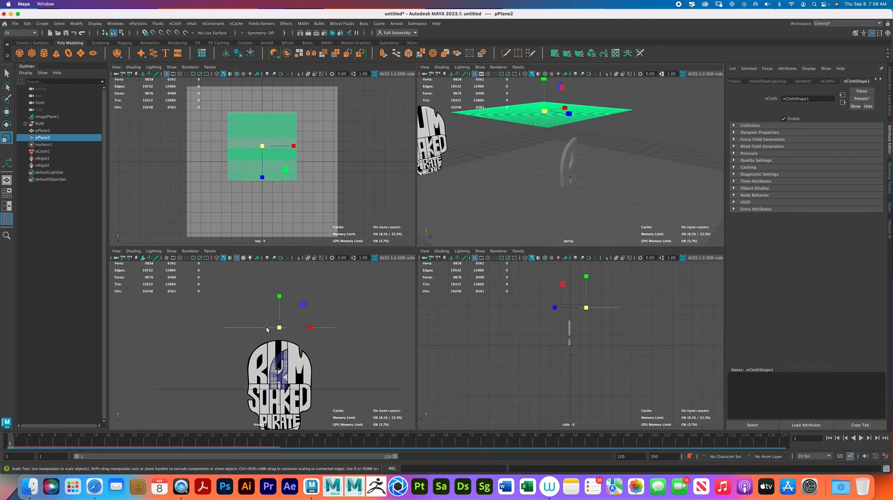
pyautogui.moveTo(13, 442)
pyautogui.mouseDown()
pyautogui.moveTo(295, 447)
pyautogui.moveTo(1, 447)
pyautogui.mouseUp()
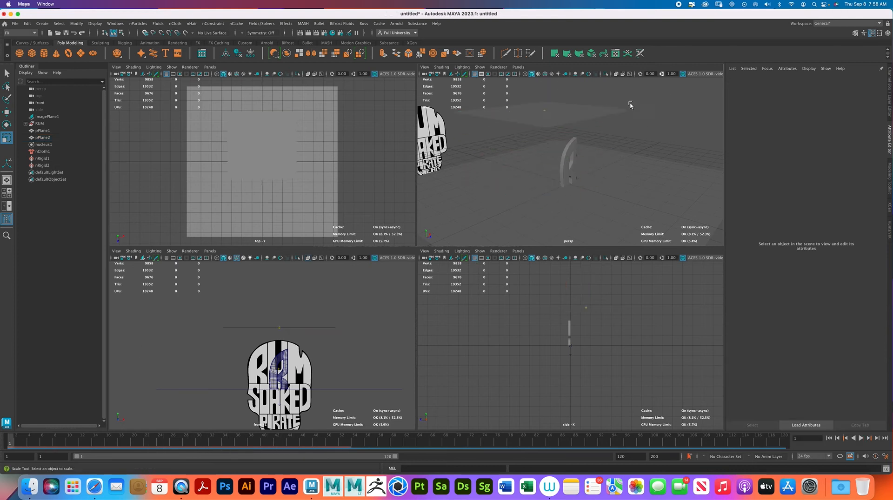
pyautogui.click(21, 33)
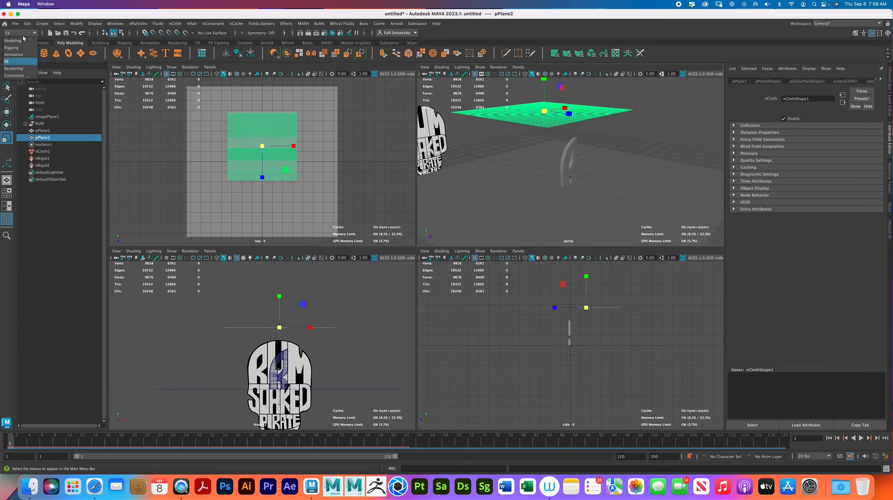
pyautogui.click(20, 39)
pyautogui.click(134, 23)
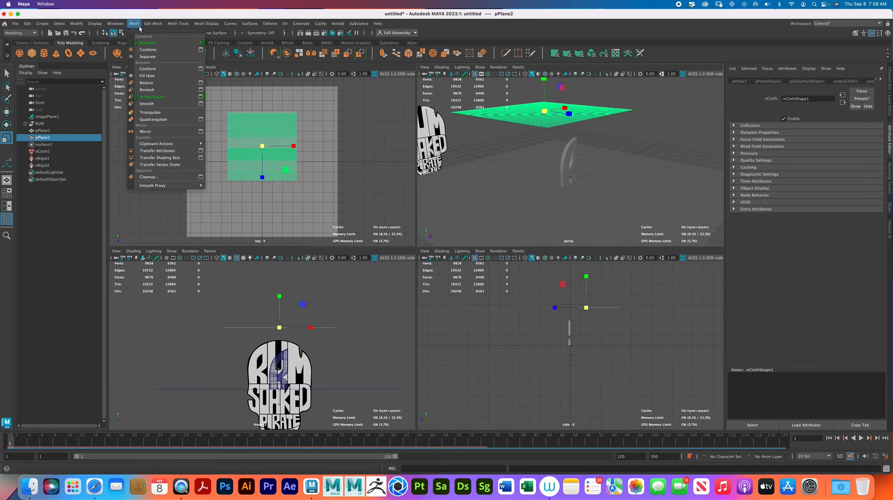
pyautogui.click(159, 103)
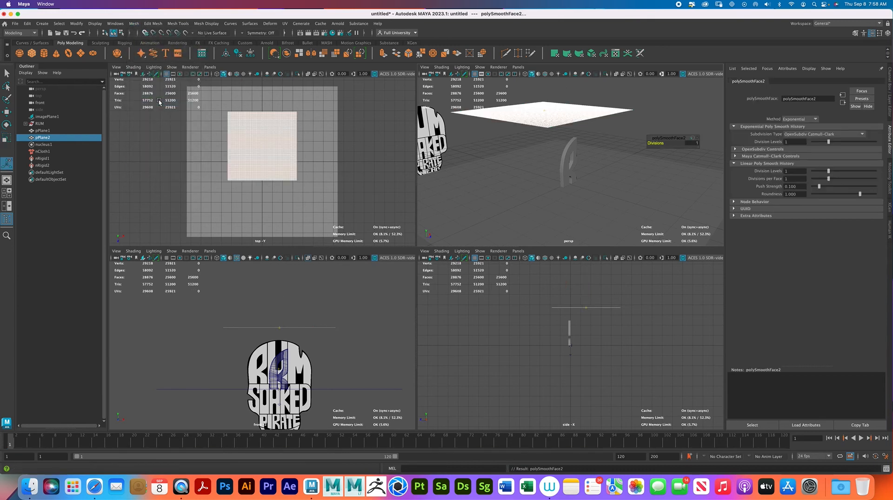
pyautogui.click(648, 113)
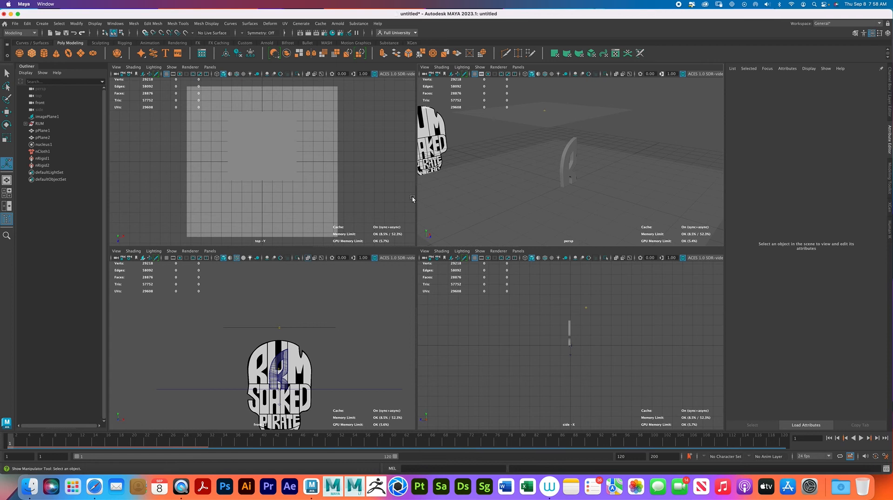
# Step: Play the cloth simulation, stop it at frame 30, and examine the folds draped over the R up close
pyautogui.hotkey('alt', 'v')
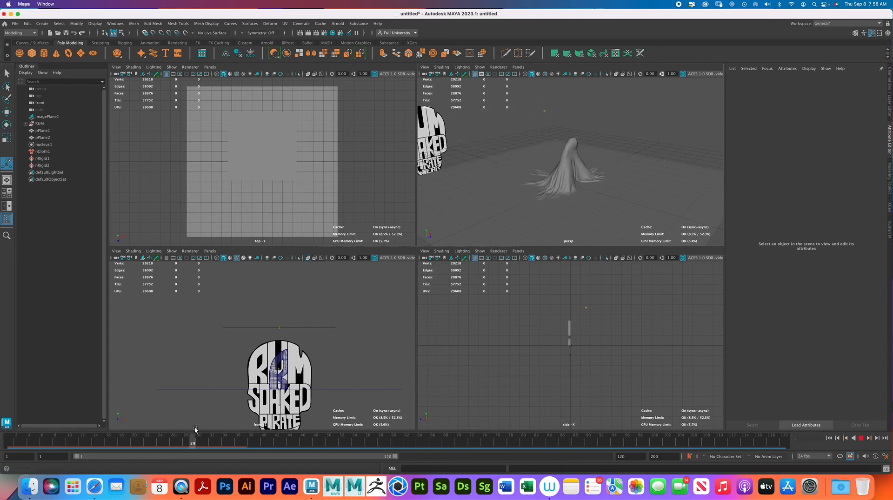
pyautogui.moveTo(253, 439); pyautogui.dragTo(198, 442)
pyautogui.keyDown('alt'); pyautogui.moveTo(586, 158); pyautogui.dragTo(589, 163); pyautogui.keyUp('alt')
pyautogui.keyDown('alt'); pyautogui.moveTo(590, 162); pyautogui.dragTo(668, 185, button='right'); pyautogui.keyUp('alt')
pyautogui.keyDown('alt'); pyautogui.moveTo(641, 181); pyautogui.dragTo(555, 185); pyautogui.keyUp('alt')
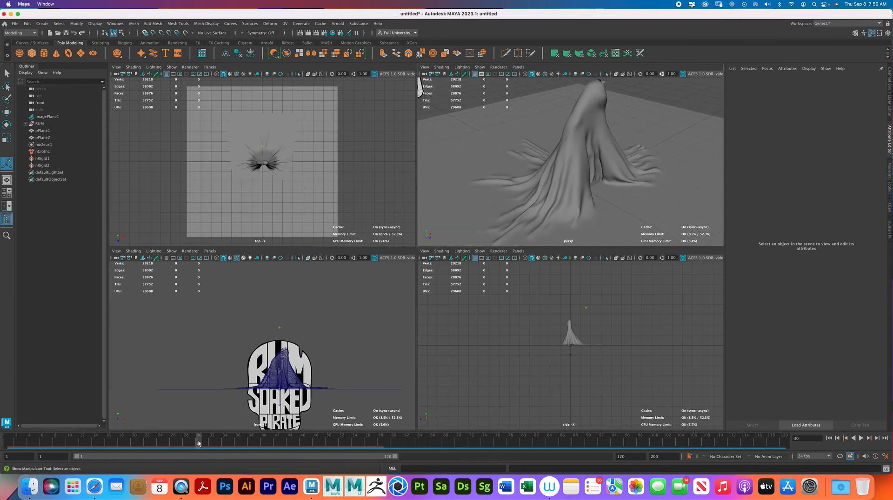
# Step: Return to frame 1 and move the cloth plane farther off-centre behind the R, to about X -1.37, Z -2.87
pyautogui.moveTo(195, 443); pyautogui.dragTo(9, 439)
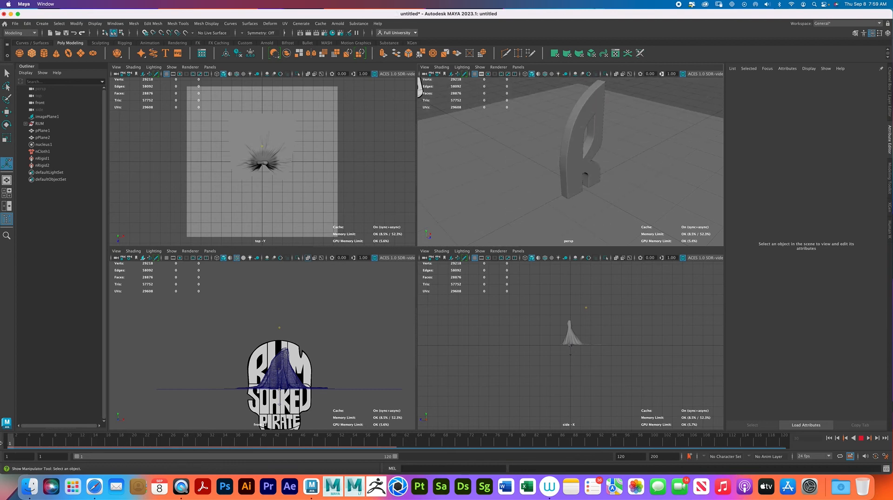
pyautogui.click(288, 154)
pyautogui.press('w')
pyautogui.moveTo(261, 177)
pyautogui.mouseDown()
pyautogui.moveTo(261, 157)
pyautogui.moveTo(261, 165)
pyautogui.mouseUp()
pyautogui.moveTo(297, 134); pyautogui.dragTo(285, 134)
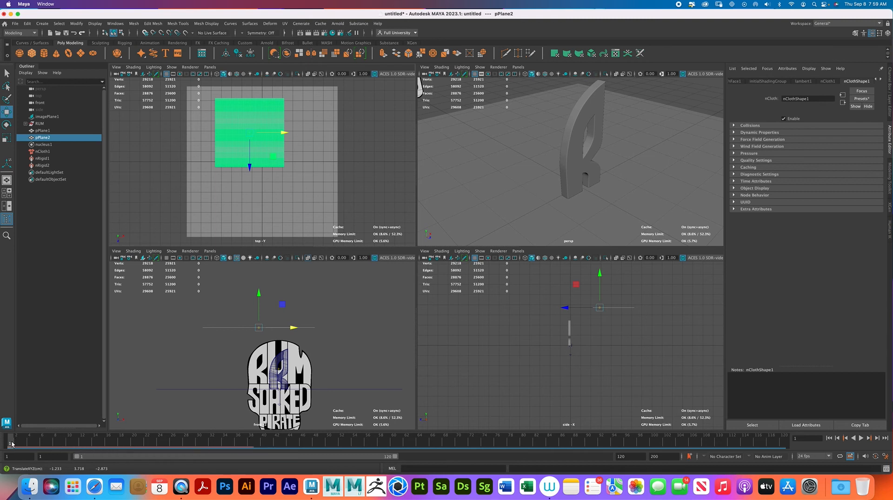
pyautogui.moveTo(581, 169); pyautogui.dragTo(575, 174, button='middle')
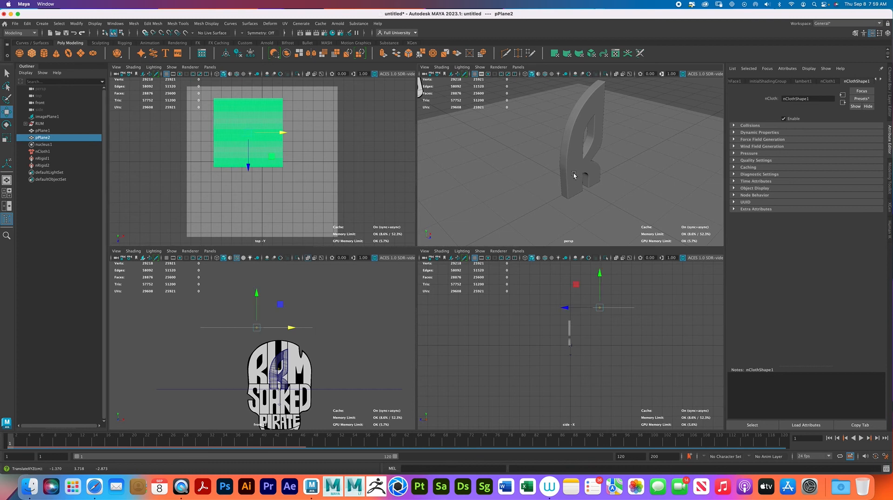
# Step: Run the simulation to frame 16 and shift the cloth back toward the R, to about Z -2.29
pyautogui.moveTo(15, 442); pyautogui.dragTo(136, 443)
pyautogui.moveTo(149, 443); pyautogui.dragTo(110, 437)
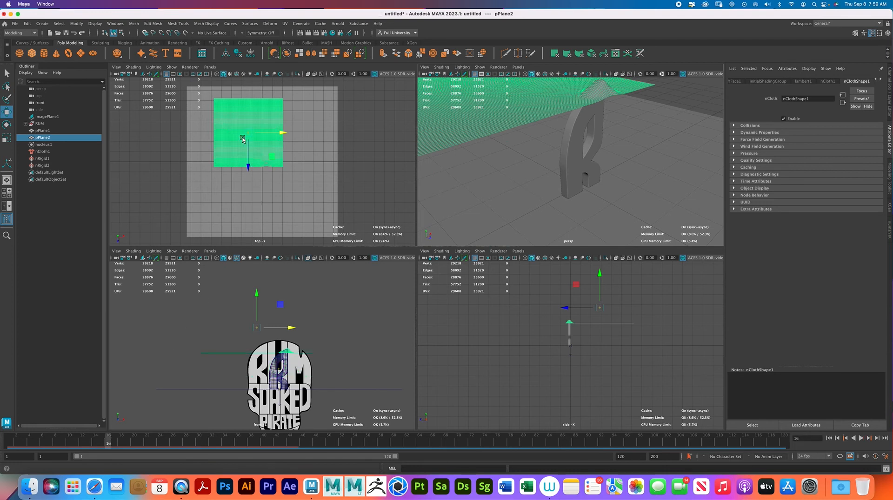
pyautogui.moveTo(248, 167); pyautogui.dragTo(253, 170)
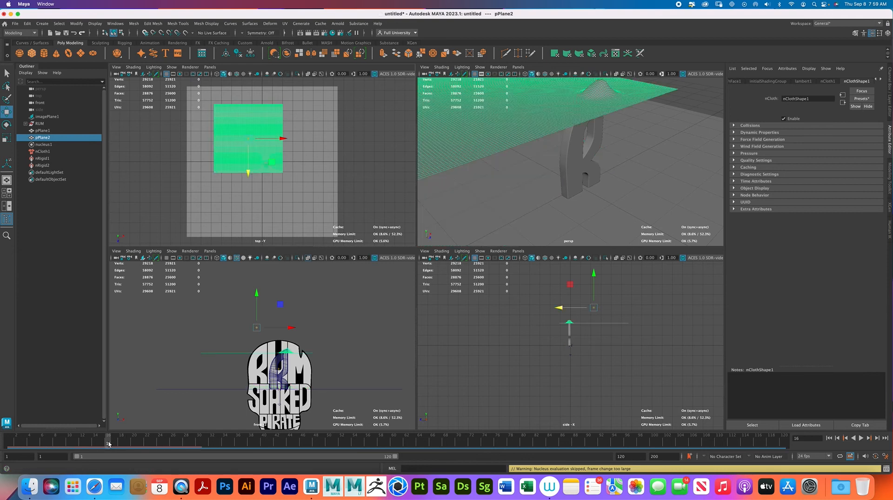
# Step: Scrub the simulation forward from frame 16 to check how the cloth falls, stopping at frame 26
pyautogui.moveTo(109, 444); pyautogui.dragTo(193, 440)
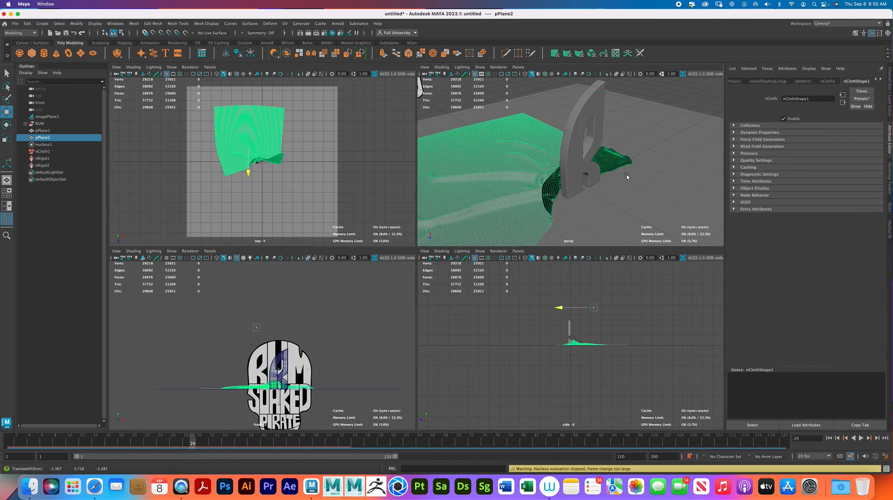
pyautogui.moveTo(192, 444); pyautogui.dragTo(110, 444)
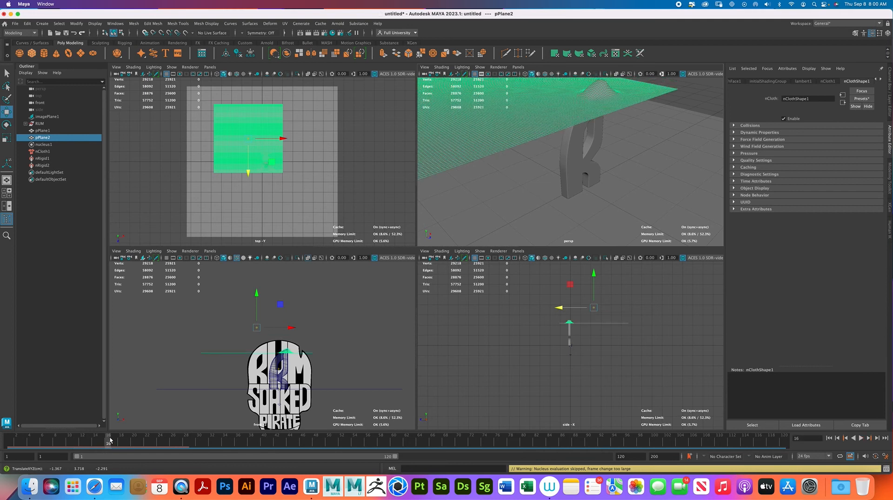
pyautogui.moveTo(109, 443); pyautogui.dragTo(173, 440)
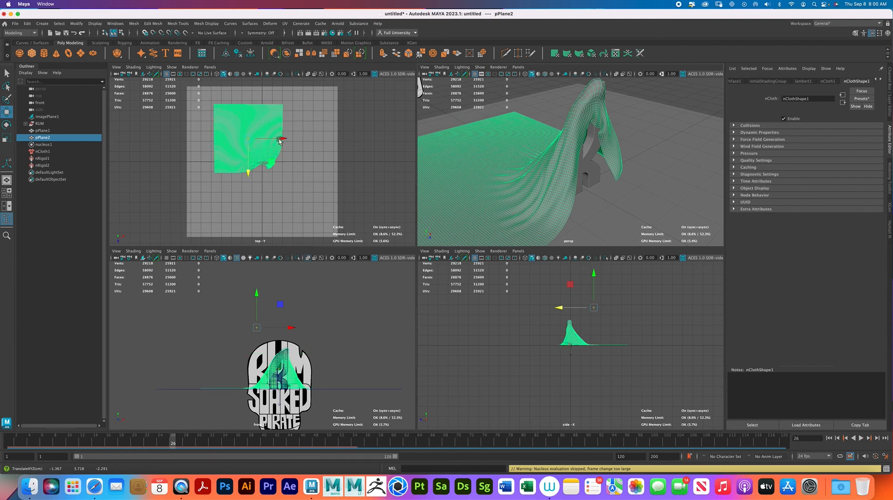
# Step: At frame 26, reposition the cloth to about X -0.85, Z -2.33 and check its drape over the R from several angles
pyautogui.moveTo(250, 173); pyautogui.dragTo(250, 172)
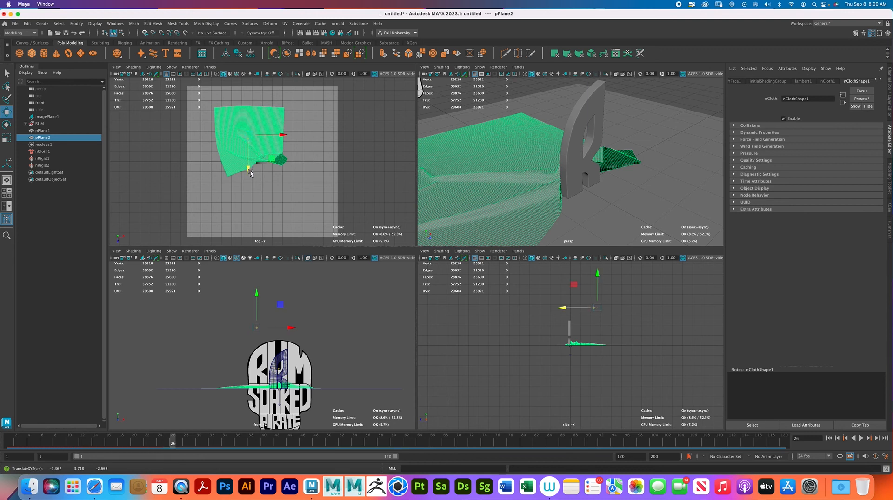
pyautogui.moveTo(250, 171); pyautogui.dragTo(249, 169)
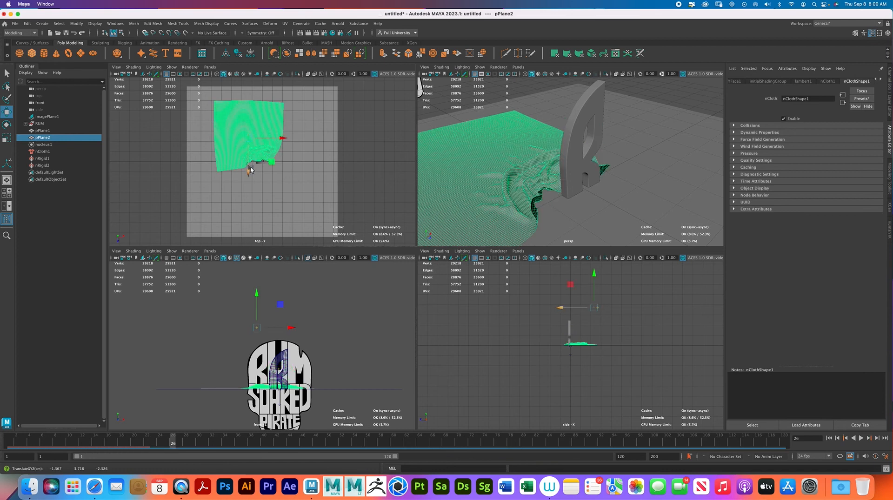
pyautogui.moveTo(283, 138); pyautogui.dragTo(291, 137)
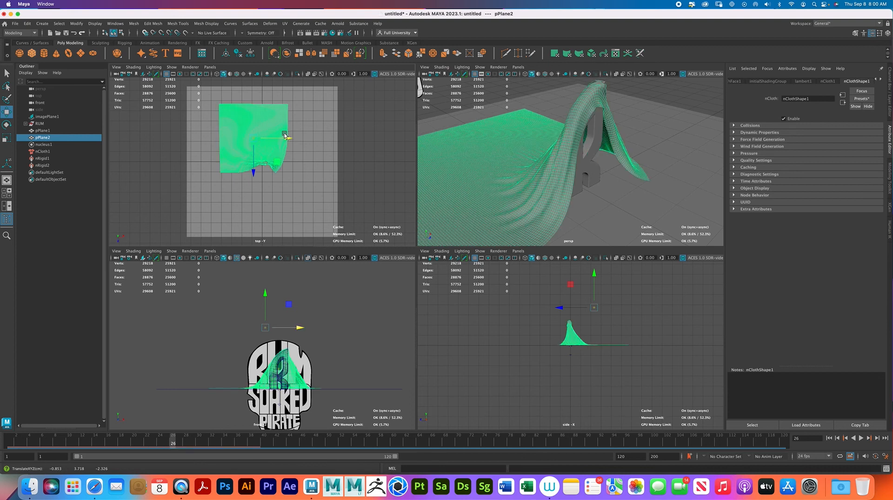
pyautogui.keyDown('alt'); pyautogui.moveTo(571, 173); pyautogui.dragTo(590, 186); pyautogui.keyUp('alt')
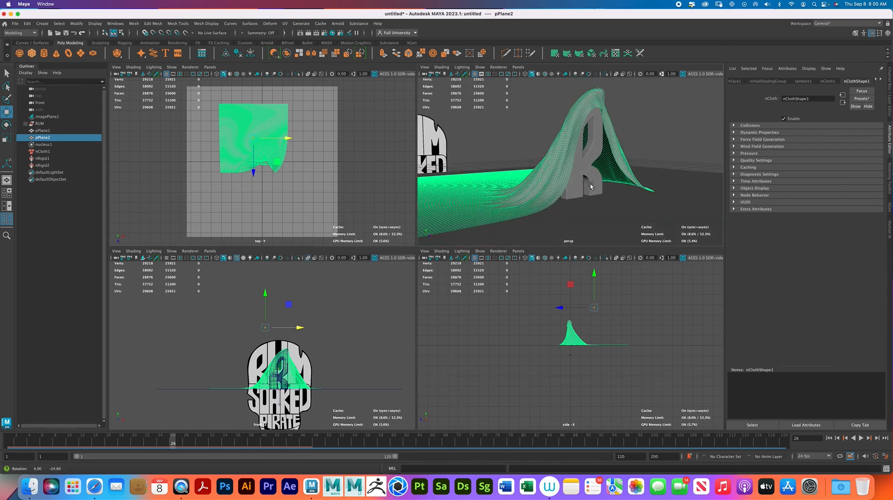
pyautogui.moveTo(549, 189); pyautogui.dragTo(581, 177, button='right')
pyautogui.click(632, 124)
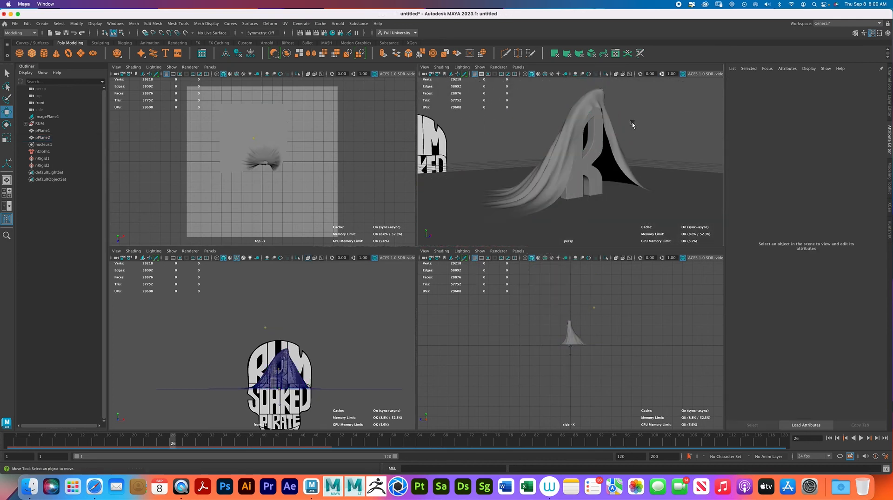
pyautogui.keyDown('alt'); pyautogui.moveTo(613, 144); pyautogui.dragTo(668, 189); pyautogui.keyUp('alt')
pyautogui.keyDown('alt'); pyautogui.moveTo(567, 191); pyautogui.dragTo(597, 152); pyautogui.keyUp('alt')
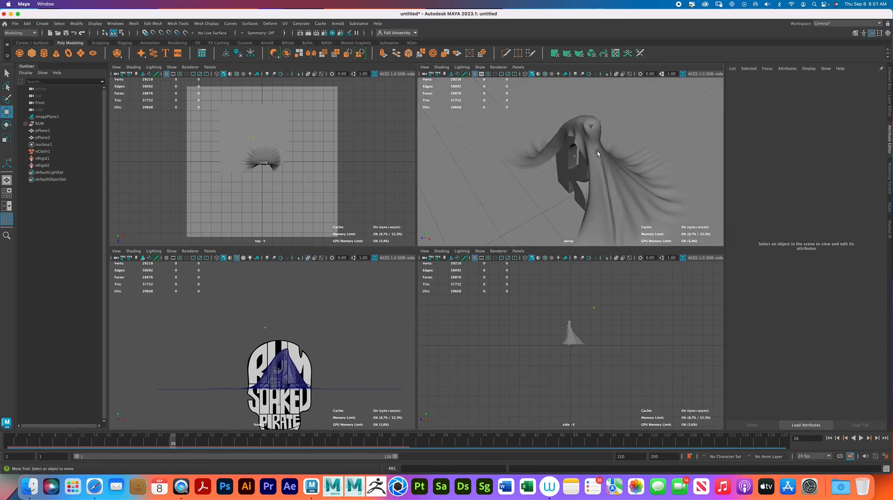
# Step: Smooth the cloth plane with one division level and check its refined drape over the R
pyautogui.click(595, 138)
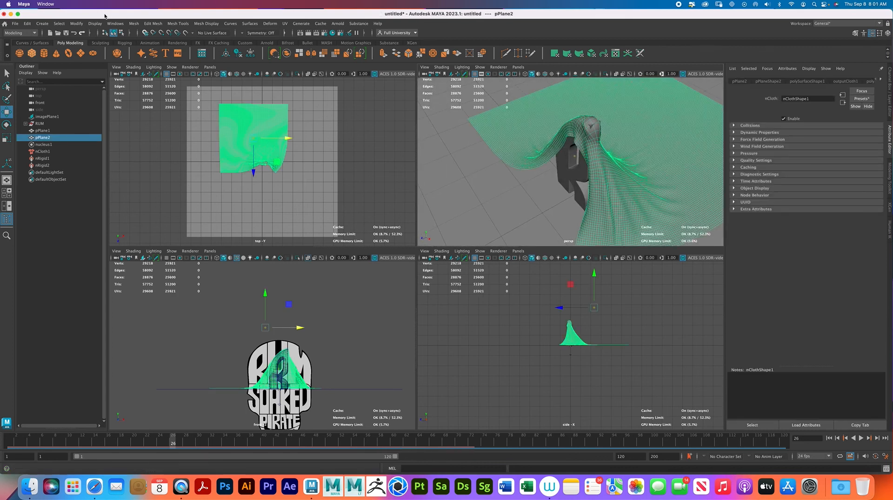
pyautogui.click(134, 24)
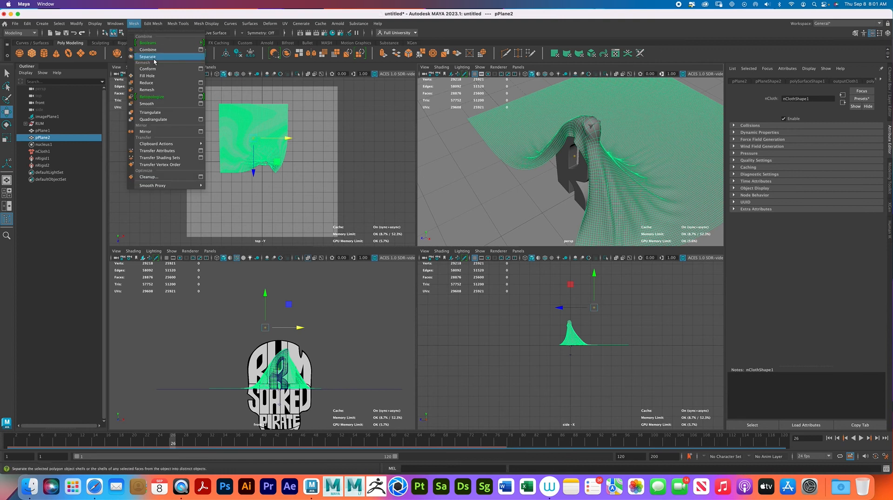
pyautogui.click(155, 104)
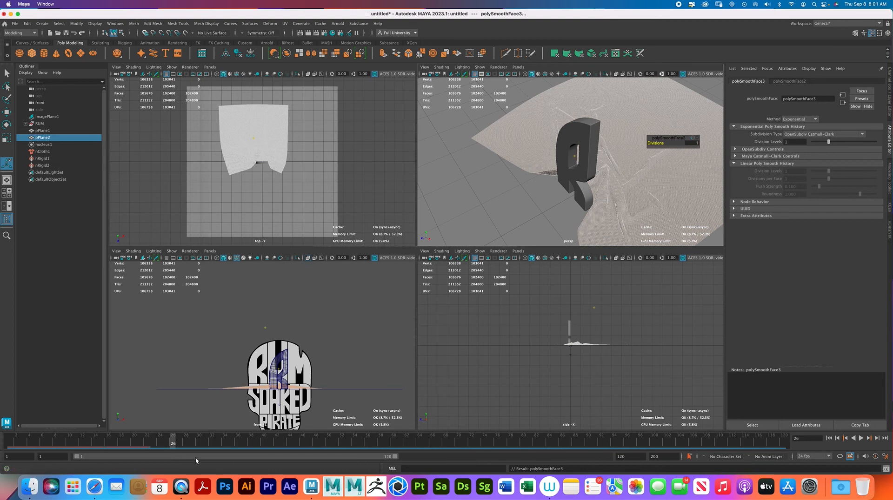
pyautogui.moveTo(574, 181)
pyautogui.keyDown('alt'); pyautogui.mouseDown()
pyautogui.moveTo(604, 182)
pyautogui.moveTo(560, 191)
pyautogui.mouseUp(); pyautogui.keyUp('alt')
pyautogui.click(609, 184)
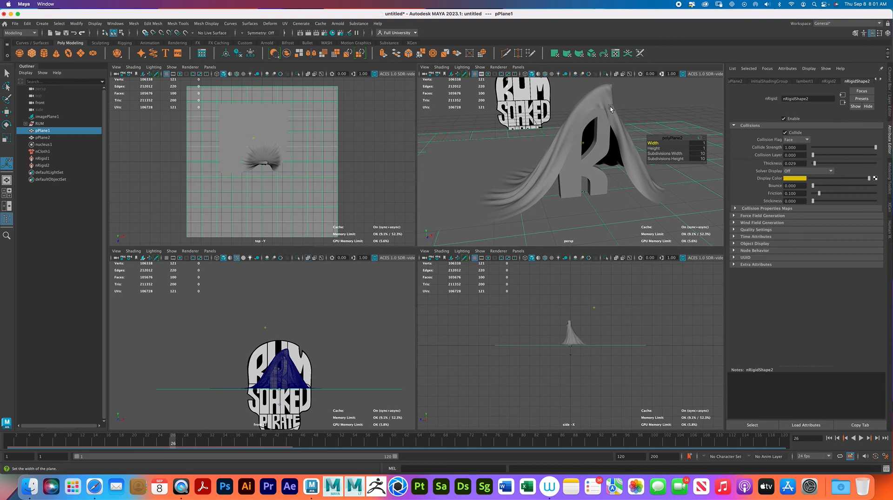
pyautogui.keyDown('alt'); pyautogui.moveTo(602, 121); pyautogui.dragTo(606, 140); pyautogui.keyUp('alt')
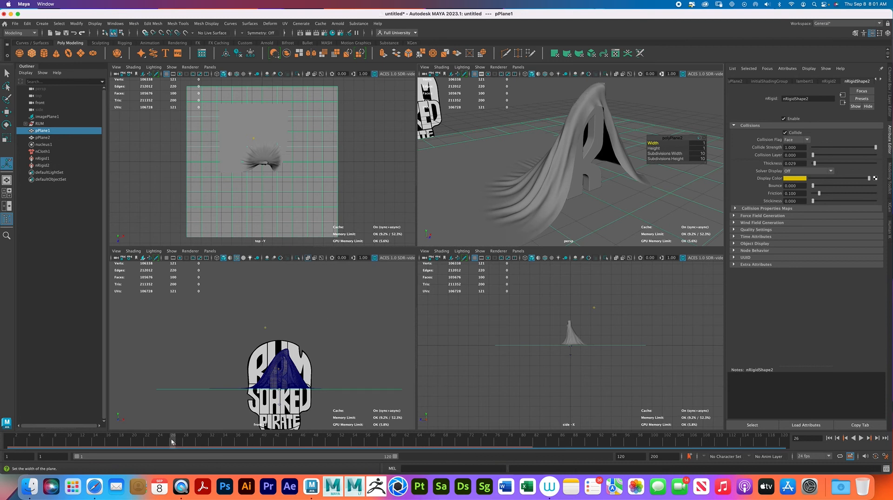
# Step: Advance the simulation to frame 30 and check how the cloth slides down the R
pyautogui.hotkey('alt', 'v')
pyautogui.moveTo(165, 442)
pyautogui.mouseDown()
pyautogui.moveTo(122, 432)
pyautogui.moveTo(204, 435)
pyautogui.moveTo(197, 429)
pyautogui.mouseUp()
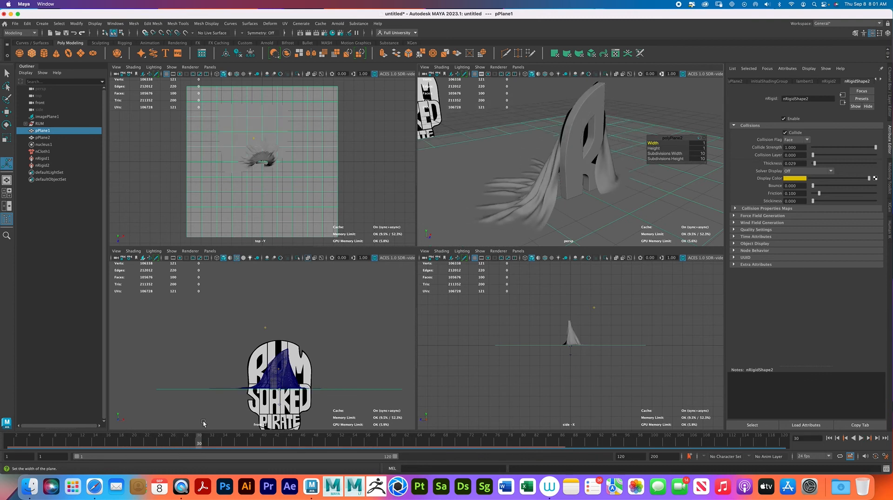
pyautogui.keyDown('alt'); pyautogui.moveTo(552, 171); pyautogui.dragTo(623, 185); pyautogui.keyUp('alt')
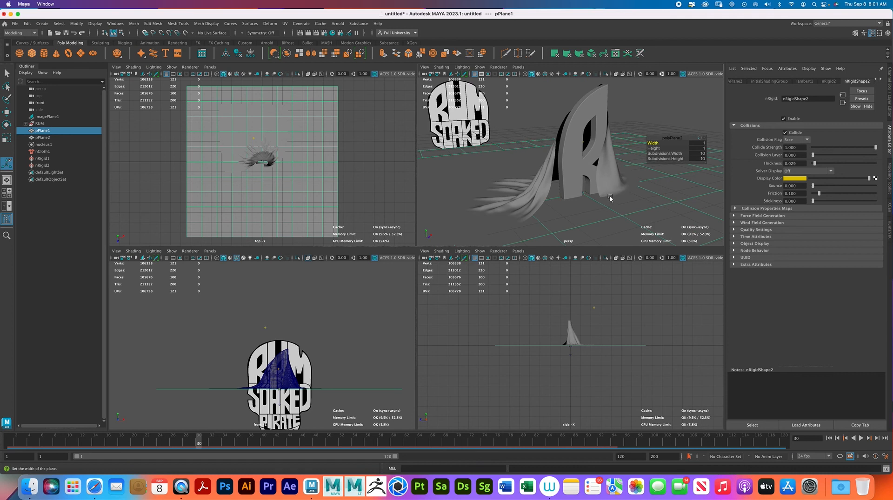
# Step: Enlarge the perspective view to full size and hide the reference logo image plane
pyautogui.press('space')
pyautogui.keyDown('alt'); pyautogui.moveTo(532, 252); pyautogui.dragTo(295, 243, button='right'); pyautogui.keyUp('alt')
pyautogui.click(49, 117)
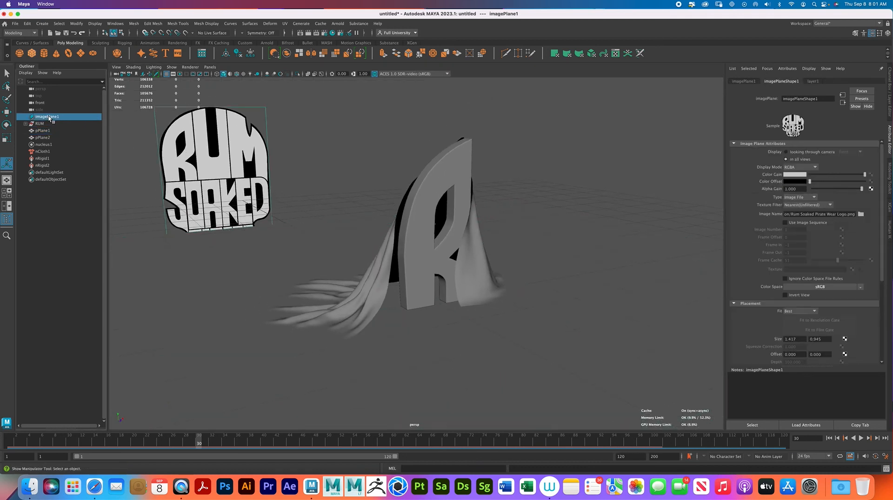
pyautogui.press('h')
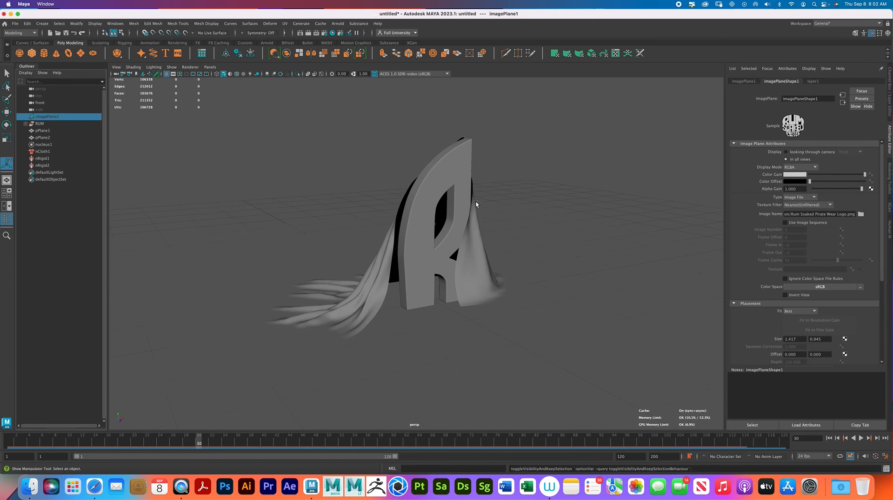
# Step: Assign a new Arnold aiStandardSurface material to the letter R
pyautogui.rightClick(454, 168)
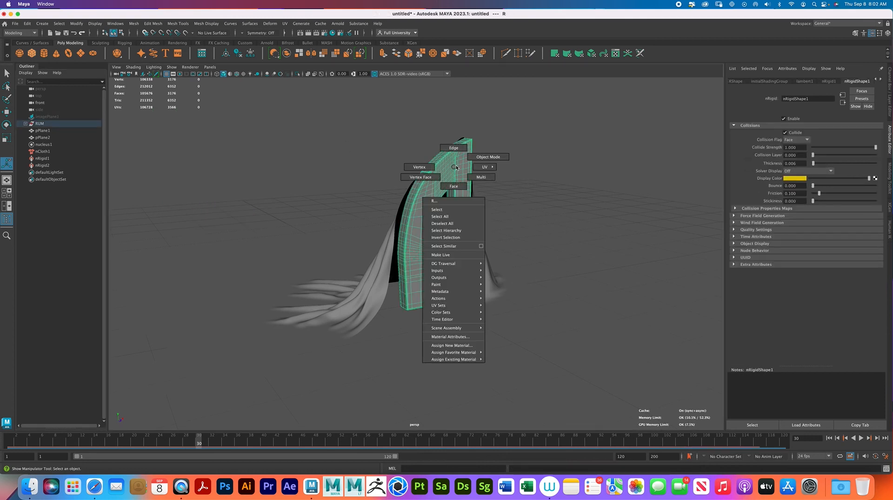
pyautogui.click(454, 346)
pyautogui.click(318, 219)
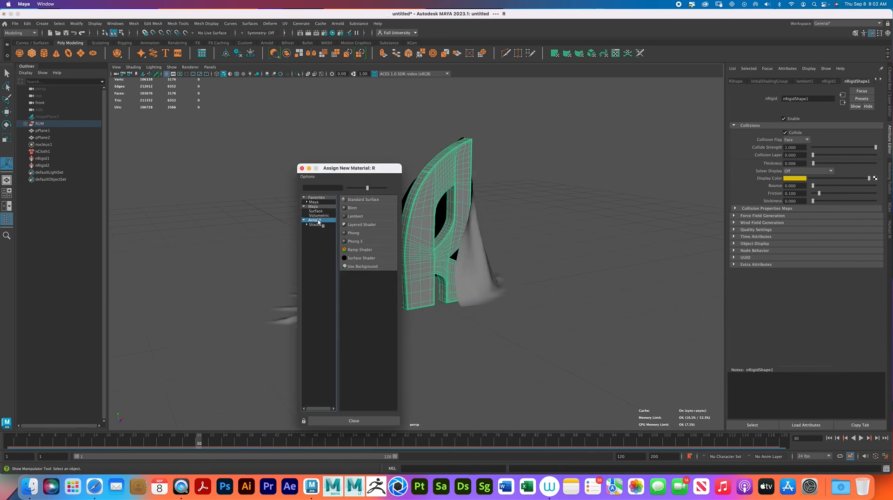
pyautogui.click(375, 316)
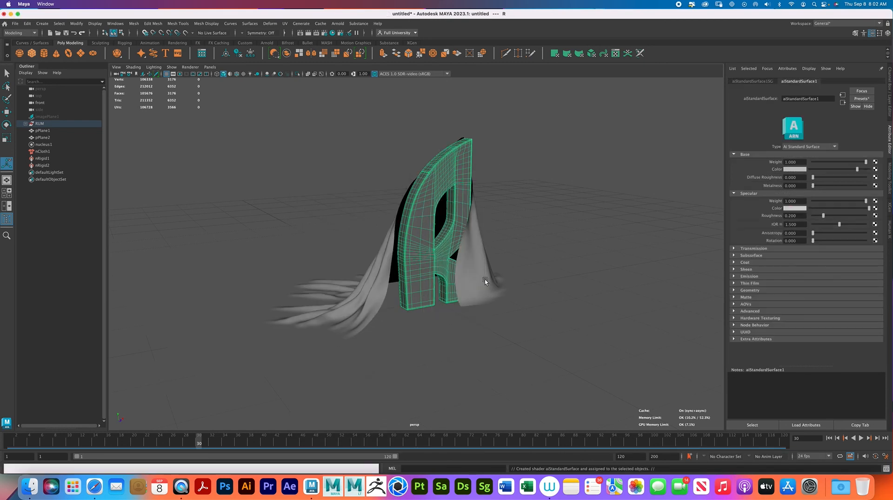
# Step: Assign a new Arnold aiStandardSurface material to the cloth plane
pyautogui.click(484, 281)
pyautogui.press('g')
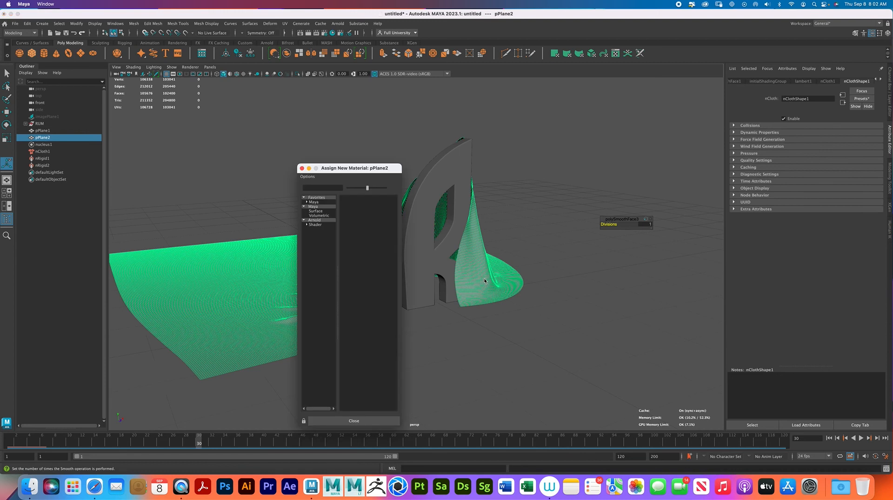
pyautogui.click(331, 221)
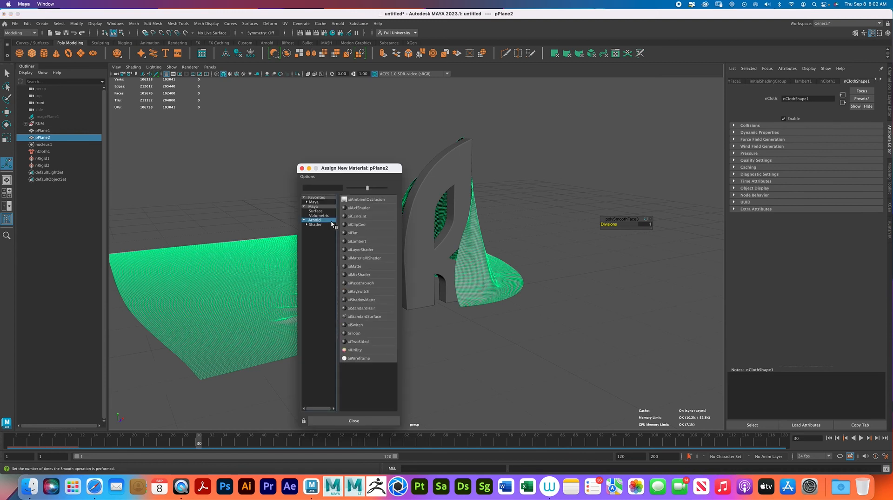
pyautogui.click(378, 317)
# Step: Assign a new Arnold aiStandardSurface material to the floor plane and clear the selection
pyautogui.click(600, 273)
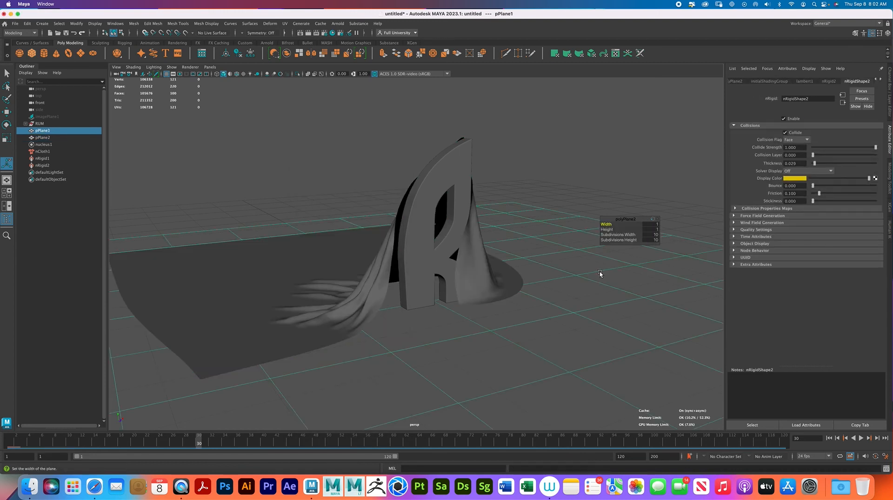
pyautogui.press('g')
pyautogui.click(331, 220)
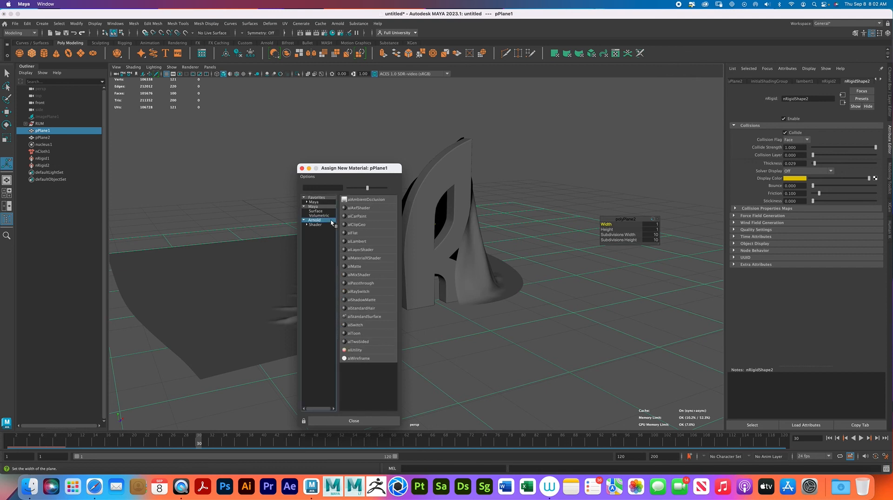
pyautogui.click(365, 317)
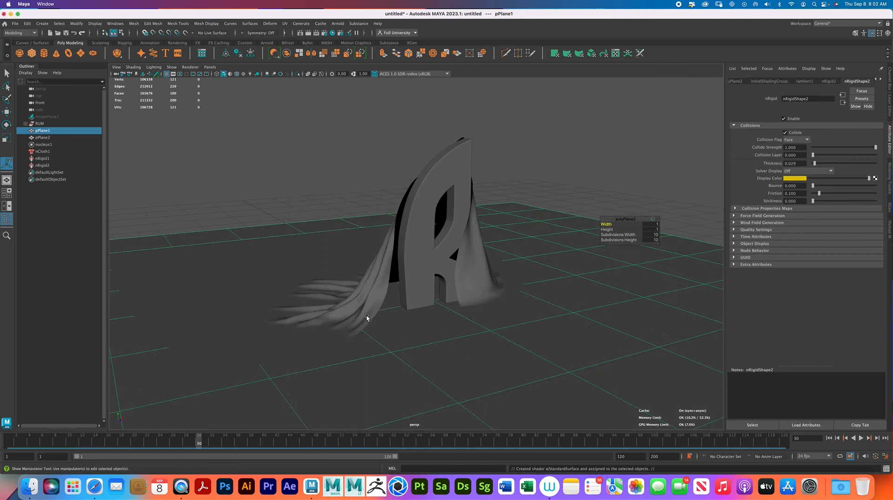
pyautogui.click(605, 155)
# Step: Frame the R and cloth from a low angle and start an Arnold render in the perspective view
pyautogui.keyDown('alt'); pyautogui.moveTo(587, 247); pyautogui.dragTo(393, 305); pyautogui.keyUp('alt')
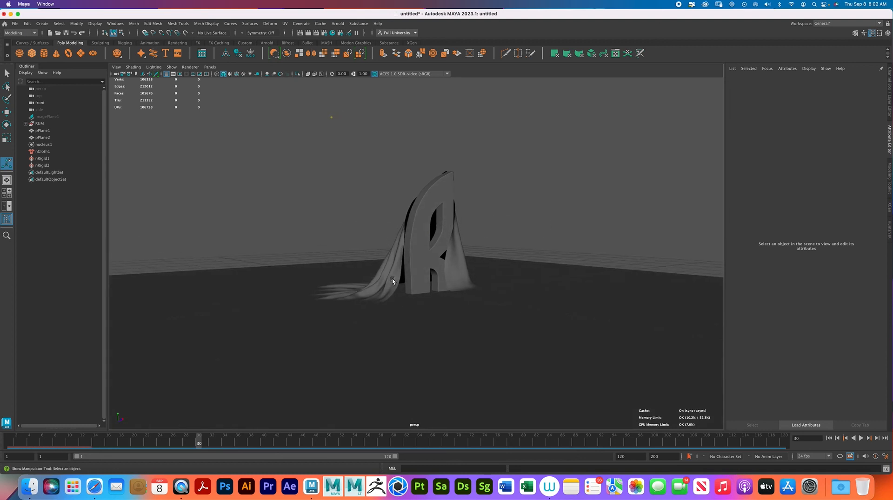
pyautogui.click(194, 68)
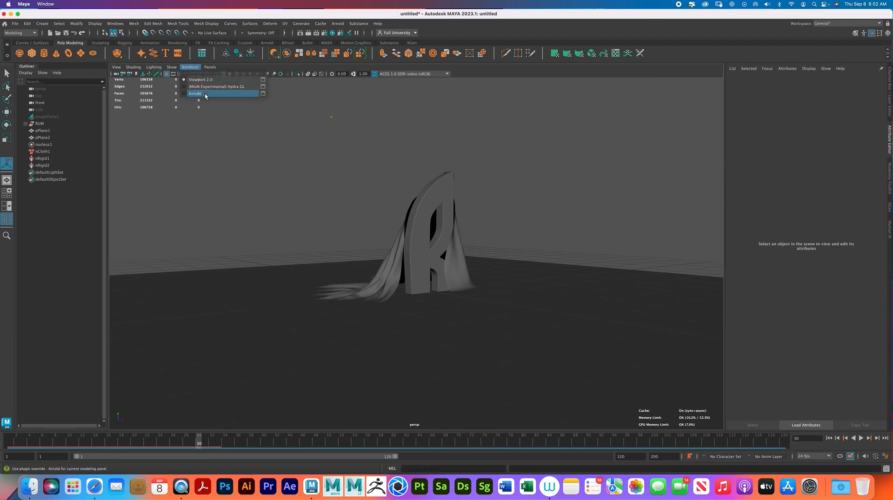
pyautogui.click(206, 94)
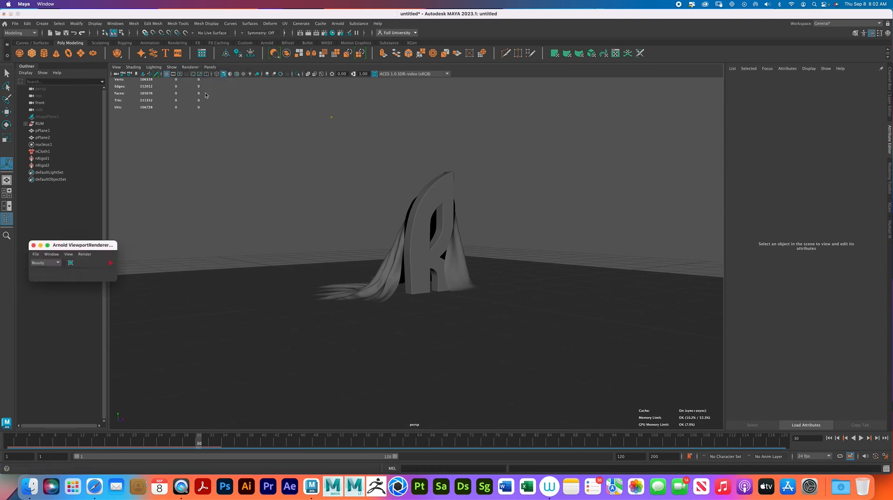
pyautogui.click(111, 263)
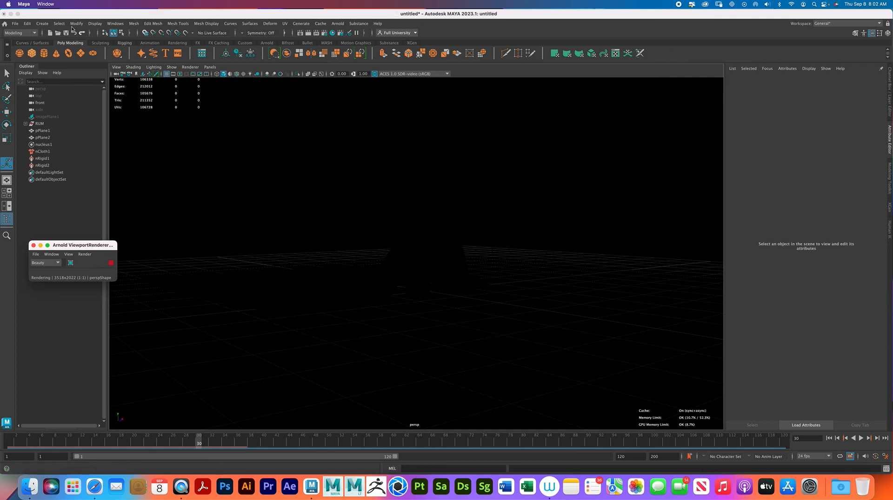
# Step: Create an area light, raise it above the floor to about Z 1.47 and adjust its aim point
pyautogui.click(43, 23)
pyautogui.moveTo(116, 64)
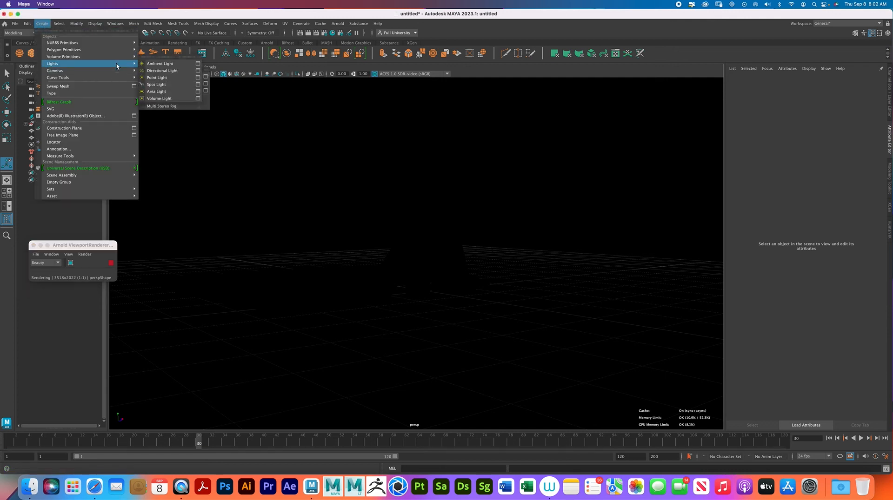
pyautogui.click(168, 91)
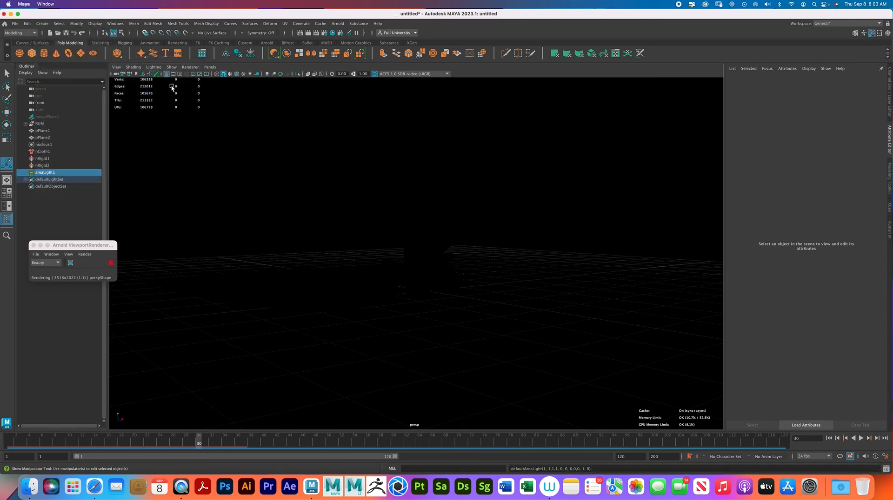
pyautogui.moveTo(447, 296); pyautogui.dragTo(496, 313)
pyautogui.moveTo(477, 278); pyautogui.dragTo(480, 218)
pyautogui.keyDown('alt'); pyautogui.moveTo(429, 274); pyautogui.dragTo(469, 278); pyautogui.keyUp('alt')
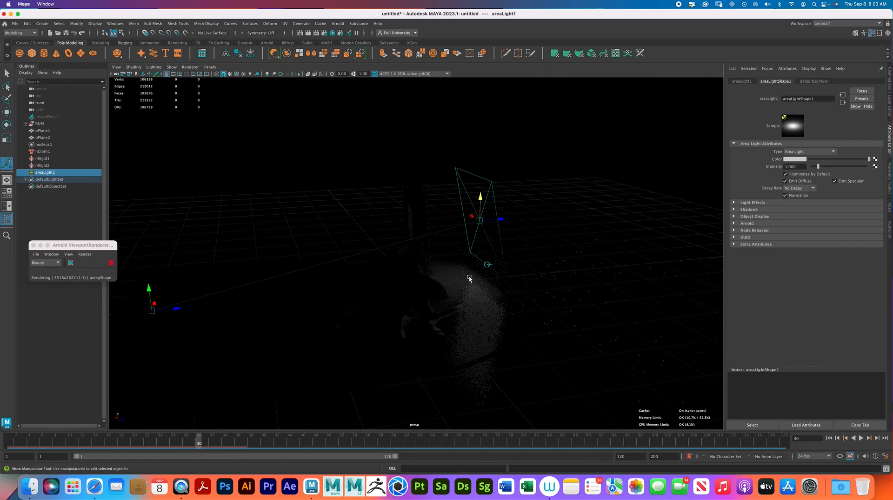
pyautogui.moveTo(148, 287); pyautogui.dragTo(213, 271)
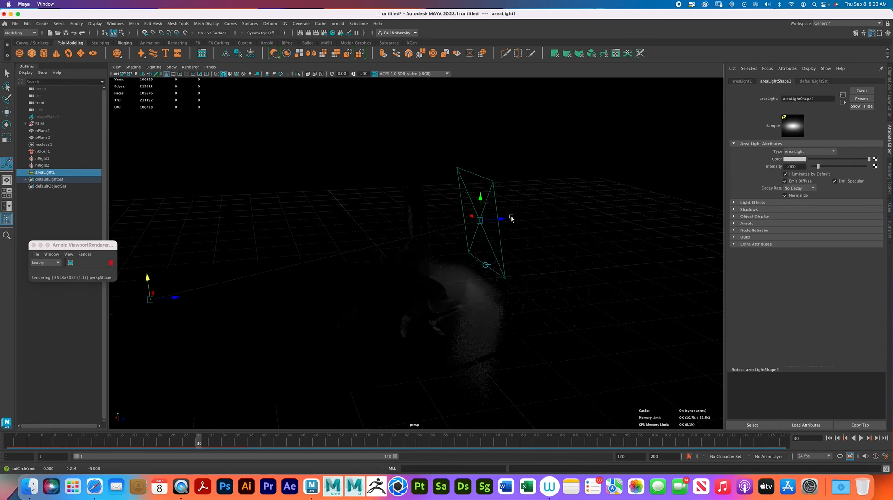
pyautogui.moveTo(507, 219); pyautogui.dragTo(488, 203)
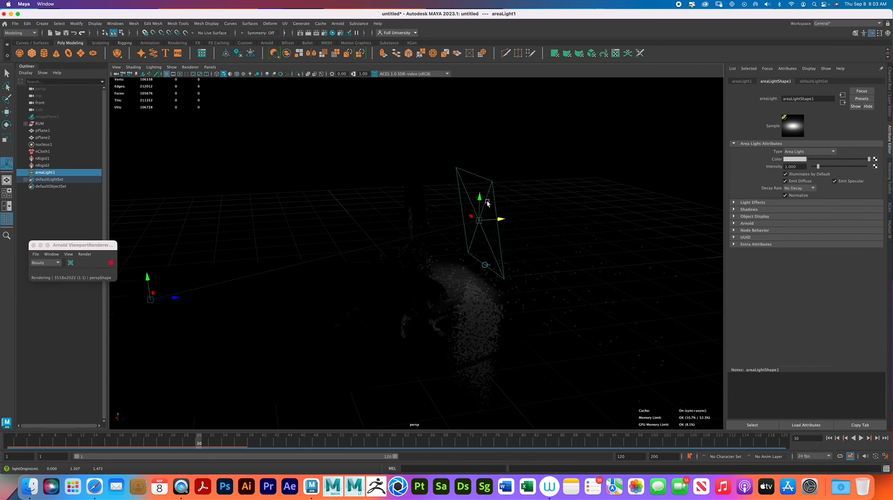
# Step: Set the area light's intensity to 10 and move it with its aim point beside the R, to about X -3.14, Y 1.98
pyautogui.moveTo(826, 169); pyautogui.dragTo(862, 168)
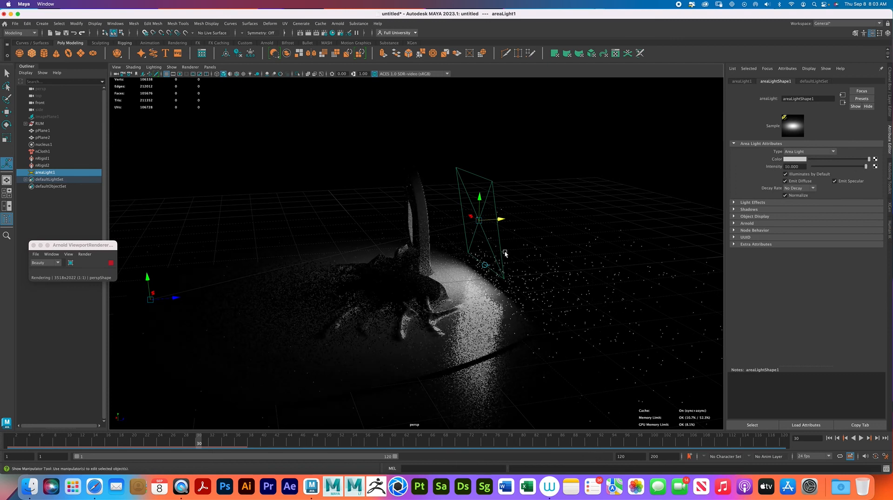
pyautogui.moveTo(481, 195); pyautogui.dragTo(454, 226)
pyautogui.moveTo(255, 261); pyautogui.dragTo(286, 247)
pyautogui.moveTo(517, 181); pyautogui.dragTo(519, 172)
pyautogui.moveTo(531, 203); pyautogui.dragTo(423, 270)
pyautogui.moveTo(360, 200); pyautogui.dragTo(452, 169)
pyautogui.keyDown('alt'); pyautogui.moveTo(441, 280); pyautogui.dragTo(416, 274); pyautogui.keyUp('alt')
pyautogui.moveTo(464, 225); pyautogui.dragTo(401, 247)
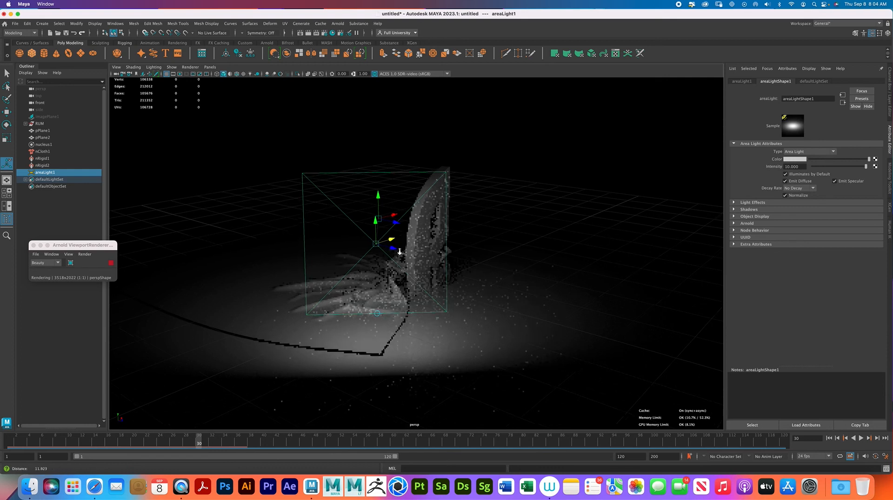
pyautogui.scroll(3, 397, 247)
pyautogui.moveTo(389, 249); pyautogui.dragTo(386, 220)
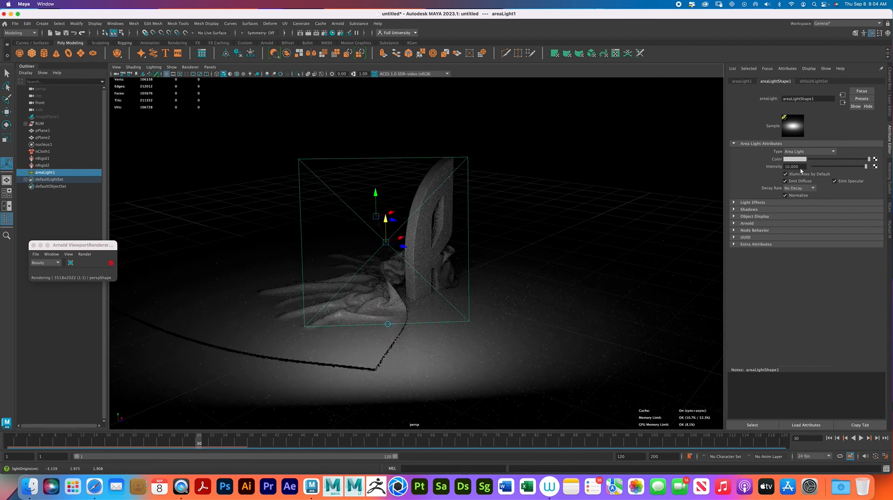
# Step: Set the area light's intensity to 20, shift the light along Z and reframe the R with the cloth
pyautogui.write('20')
pyautogui.press('Return')
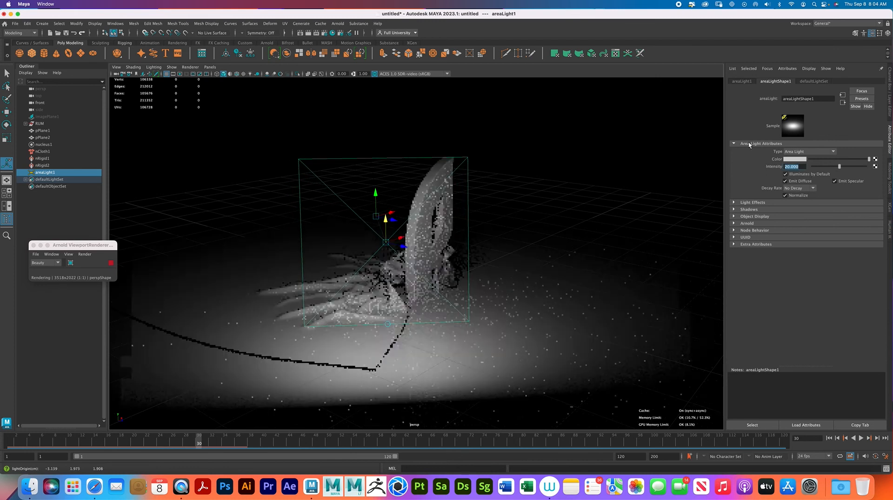
pyautogui.moveTo(405, 238); pyautogui.dragTo(470, 258)
pyautogui.keyDown('alt'); pyautogui.moveTo(470, 259); pyautogui.dragTo(528, 287, button='right'); pyautogui.keyUp('alt')
pyautogui.keyDown('alt'); pyautogui.moveTo(529, 287); pyautogui.dragTo(534, 274, button='middle'); pyautogui.keyUp('alt')
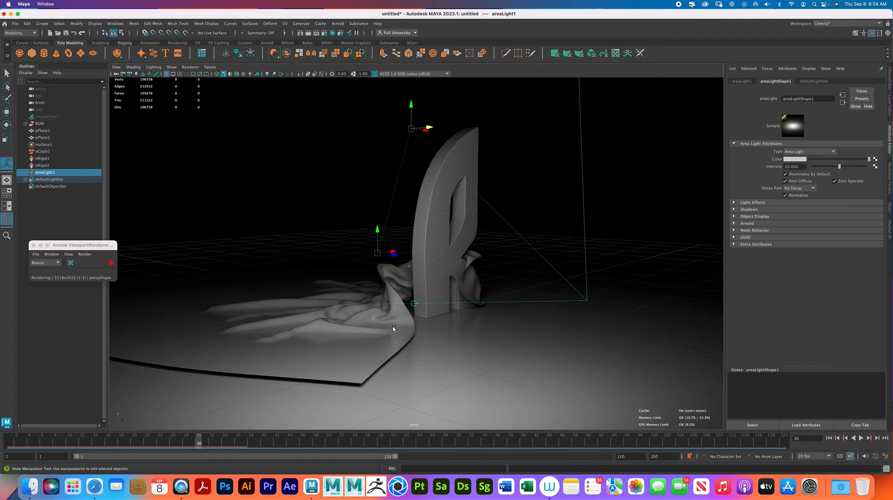
# Step: Compare the rendered cloth drape on the R at frames 28, 29 and 30
pyautogui.click(434, 221)
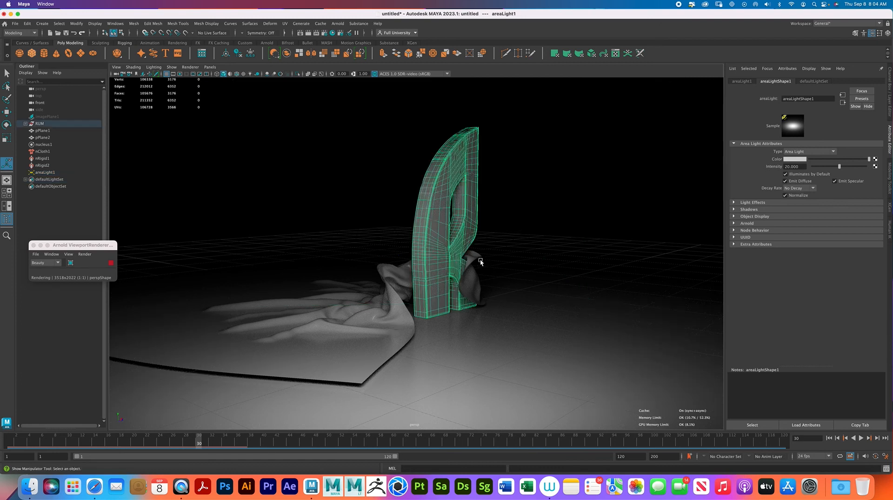
pyautogui.click(186, 442)
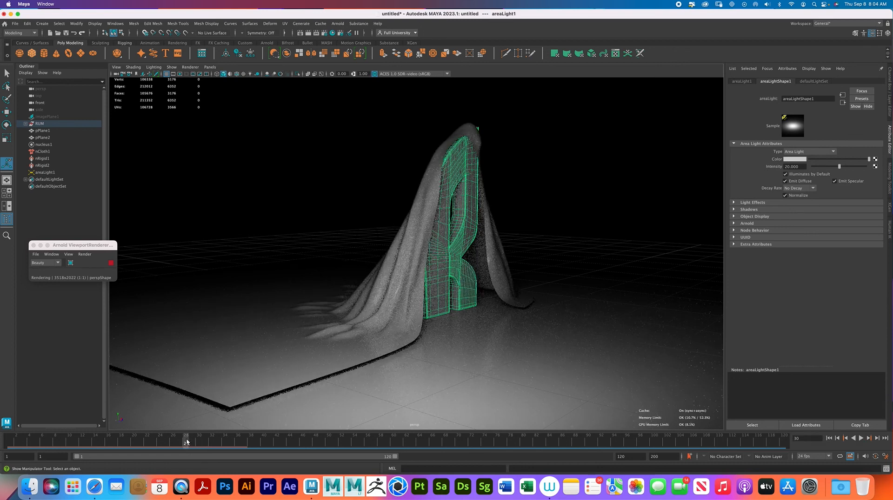
pyautogui.click(192, 442)
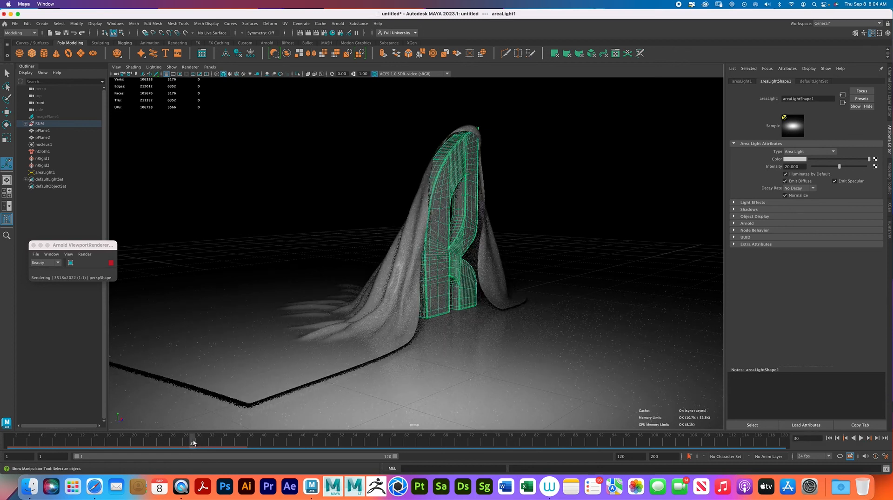
pyautogui.click(199, 442)
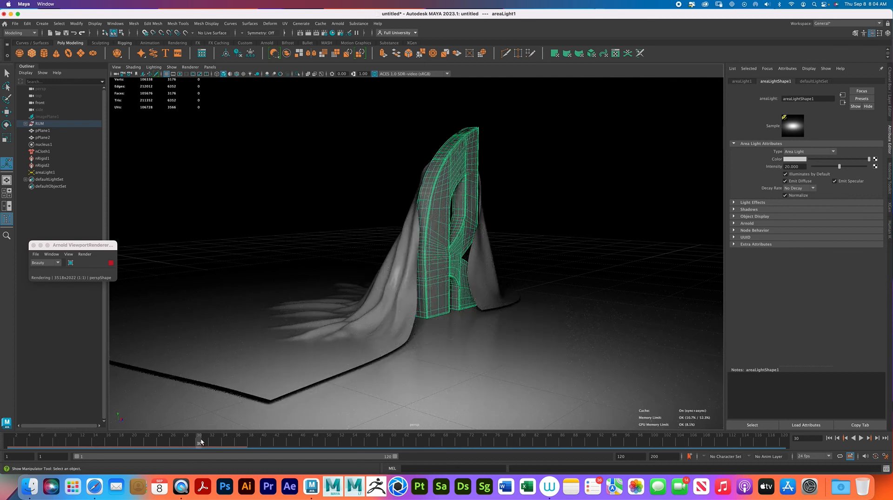
# Step: Compare the rendered cloth drape on the R at frames 32, 34, 25 and 29, and return to frame 30
pyautogui.click(475, 162)
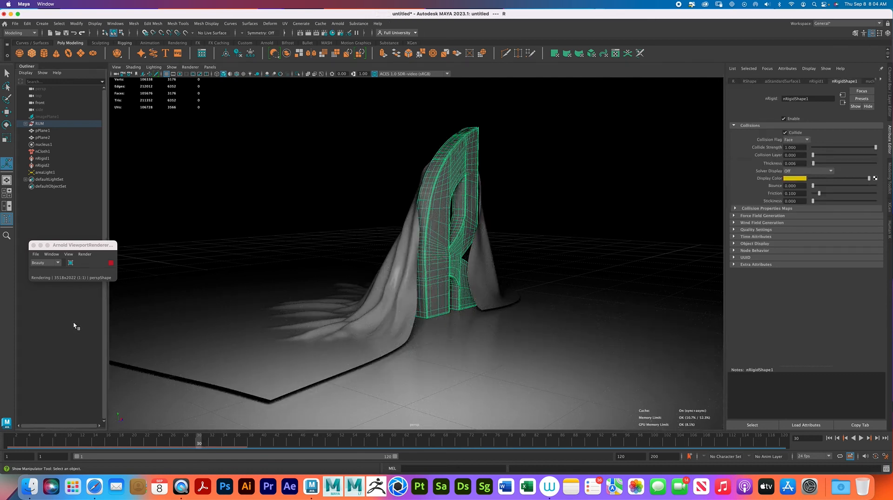
pyautogui.click(210, 443)
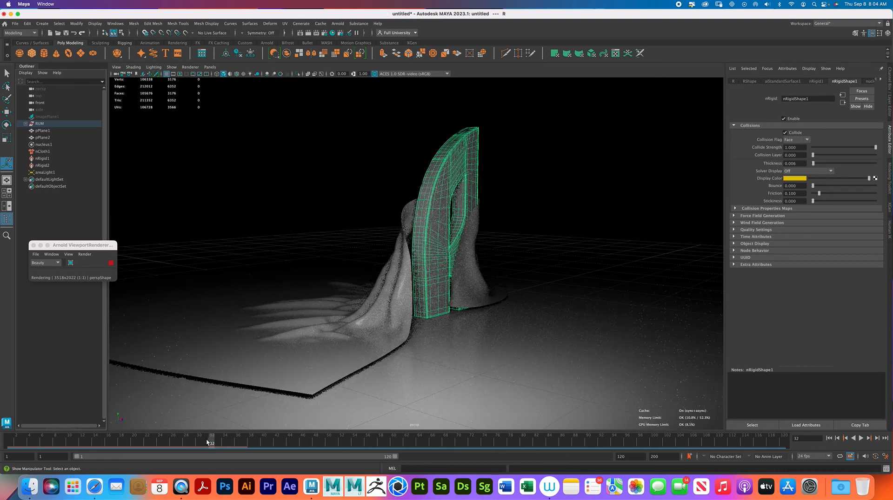
pyautogui.click(225, 444)
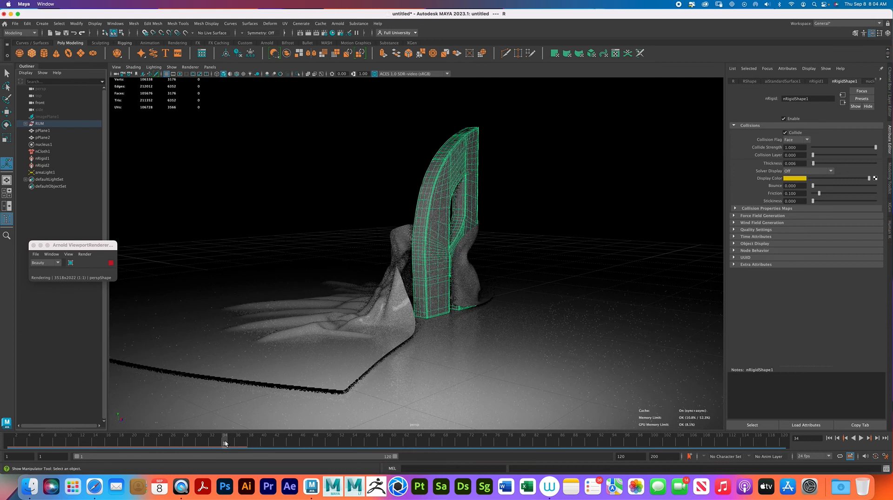
pyautogui.click(237, 443)
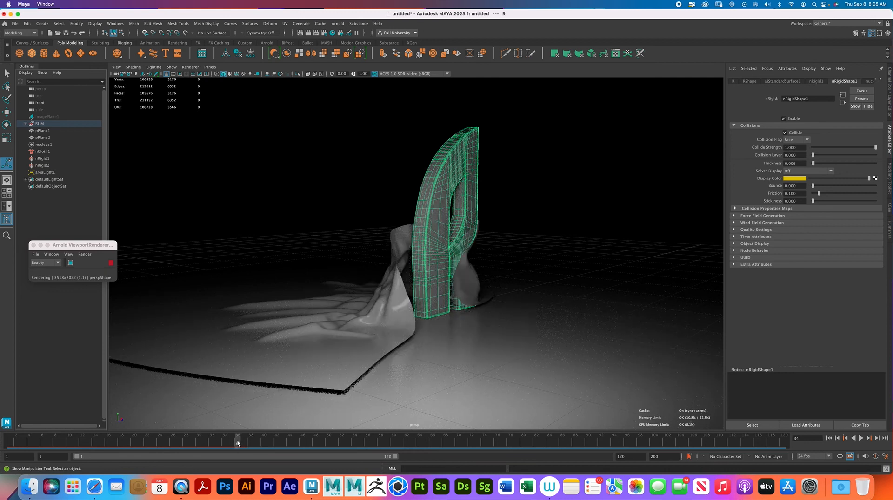
pyautogui.click(165, 443)
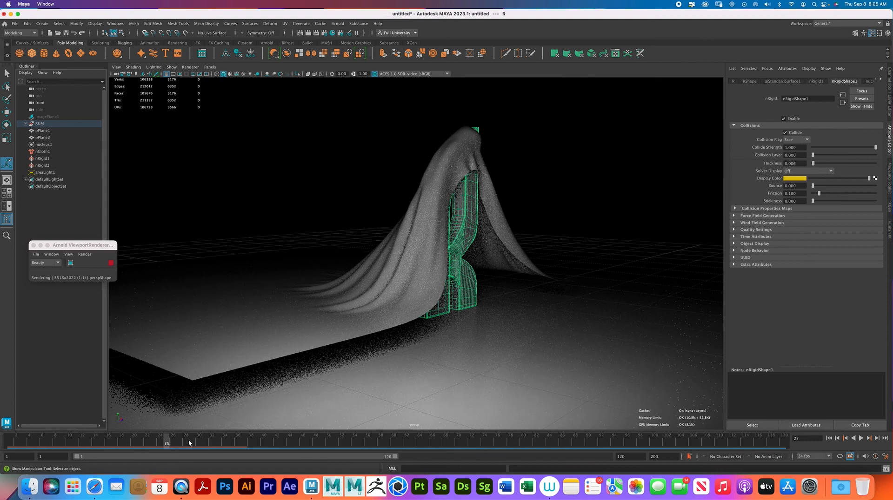
pyautogui.click(192, 443)
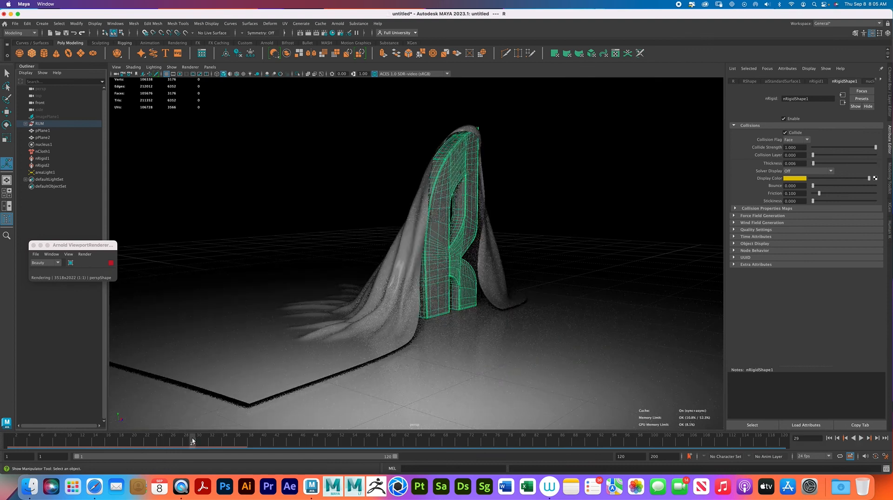
pyautogui.press('super+z')
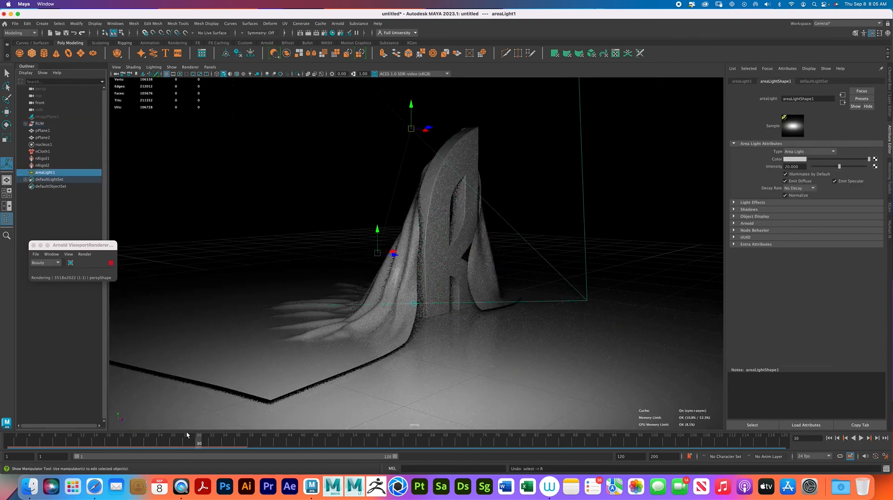
pyautogui.press('super+z')
pyautogui.press('super+shift+z')
# Step: Select the cloth in object mode and look through the presets available for its aiStandardSurface material
pyautogui.click(303, 342)
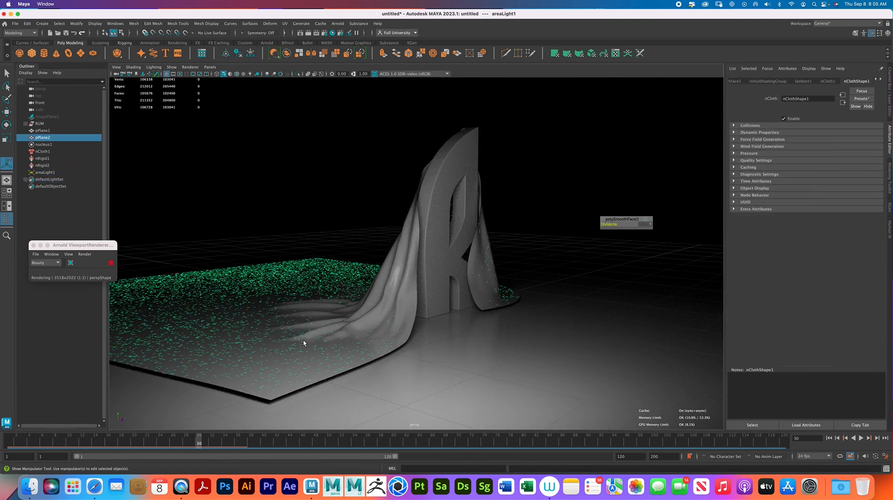
pyautogui.moveTo(292, 266); pyautogui.dragTo(320, 258, button='right')
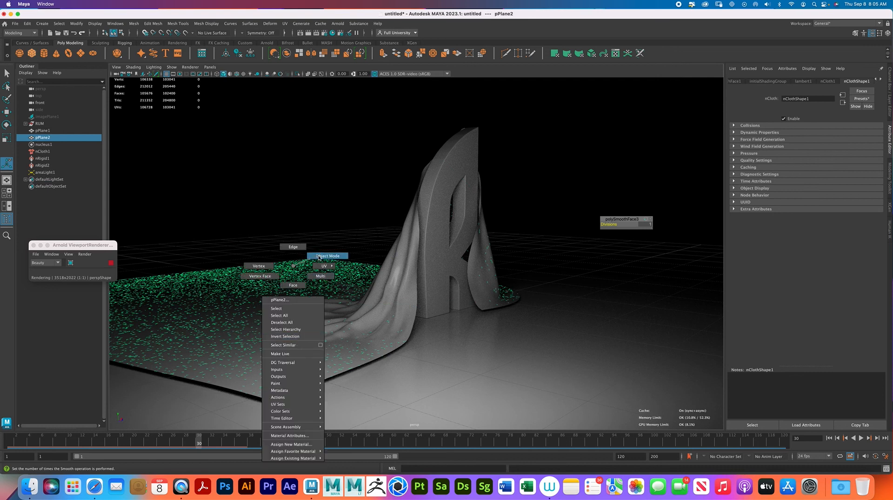
pyautogui.moveTo(268, 304); pyautogui.dragTo(255, 337, button='right')
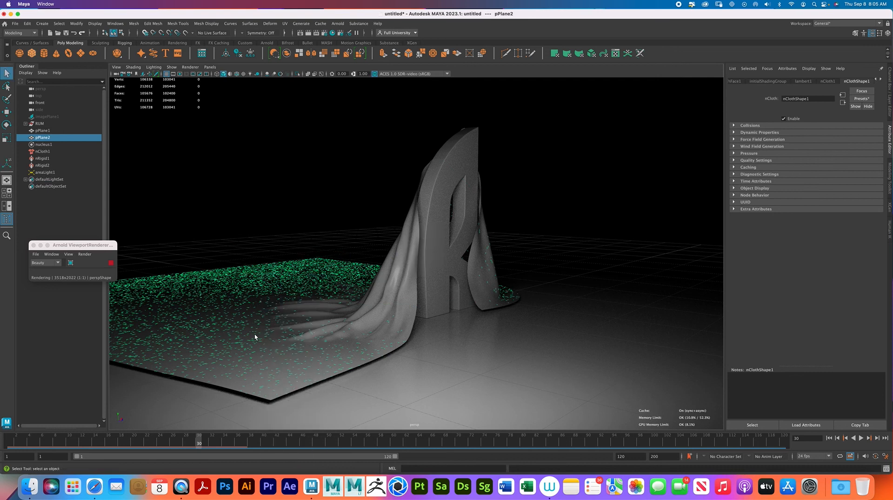
pyautogui.click(881, 80)
pyautogui.click(882, 81)
pyautogui.click(855, 81)
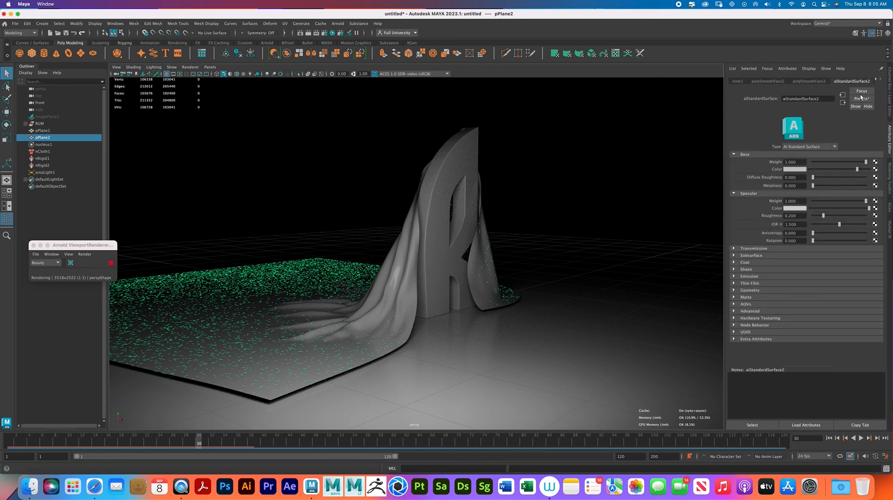
pyautogui.click(860, 98)
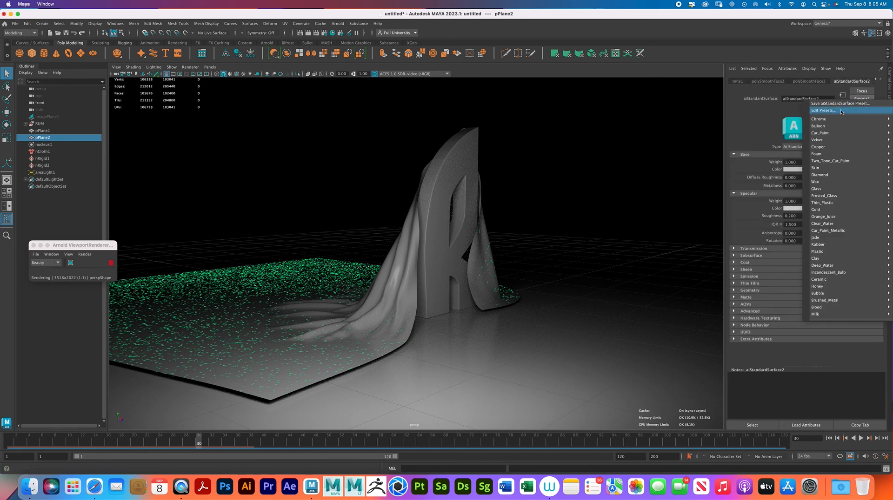
pyautogui.moveTo(830, 172)
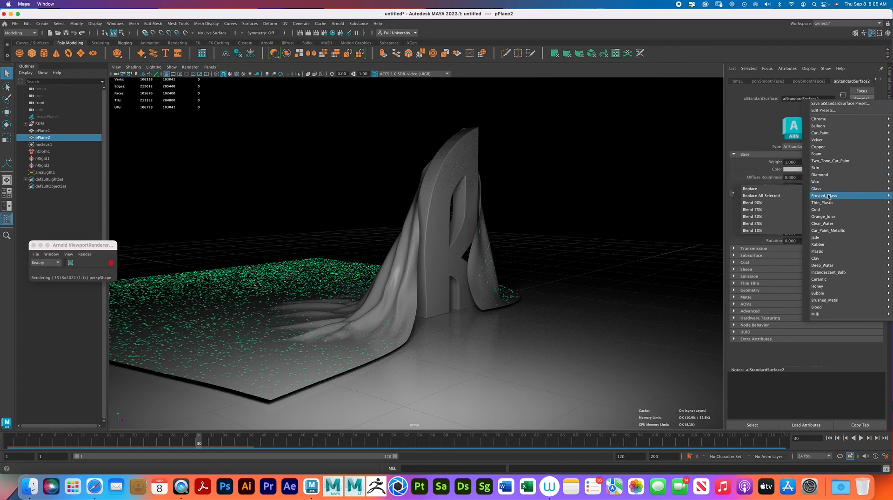
pyautogui.moveTo(832, 231)
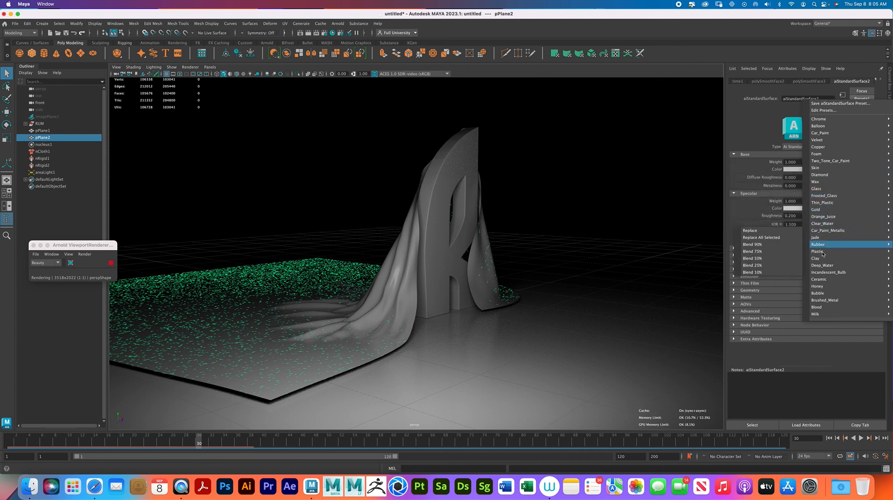
pyautogui.moveTo(822, 253)
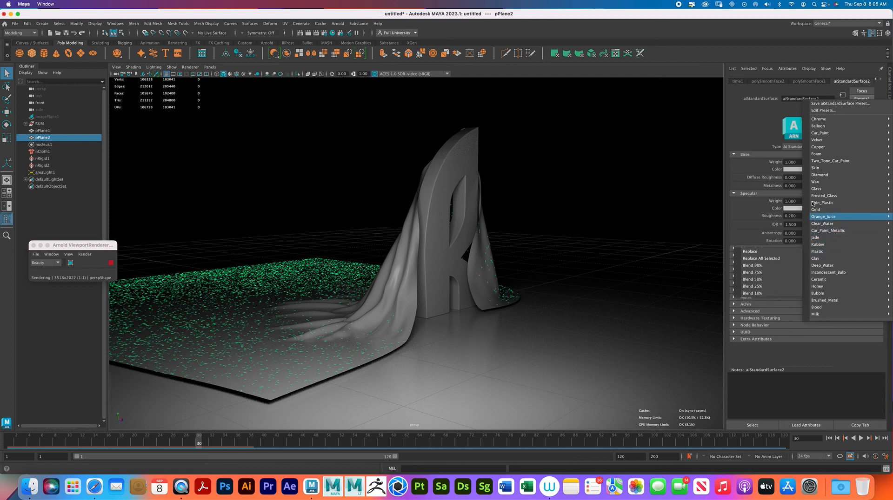
pyautogui.moveTo(820, 155)
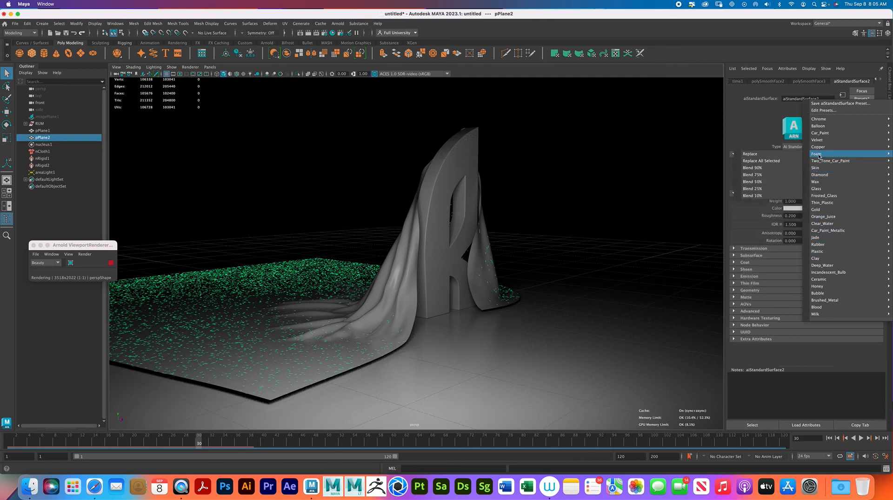
pyautogui.click(624, 14)
# Step: Replace the R's aiStandardSurface material settings with the Clear_Water preset and deselect it to view the render
pyautogui.click(471, 161)
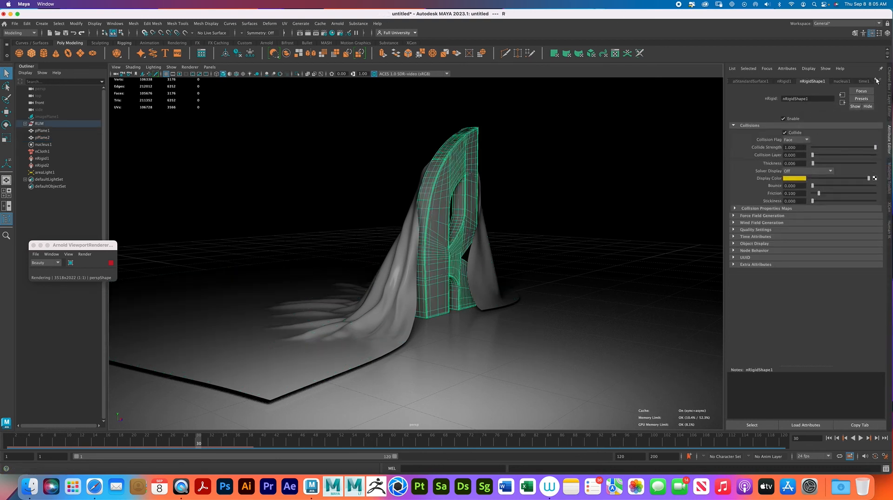
pyautogui.click(754, 82)
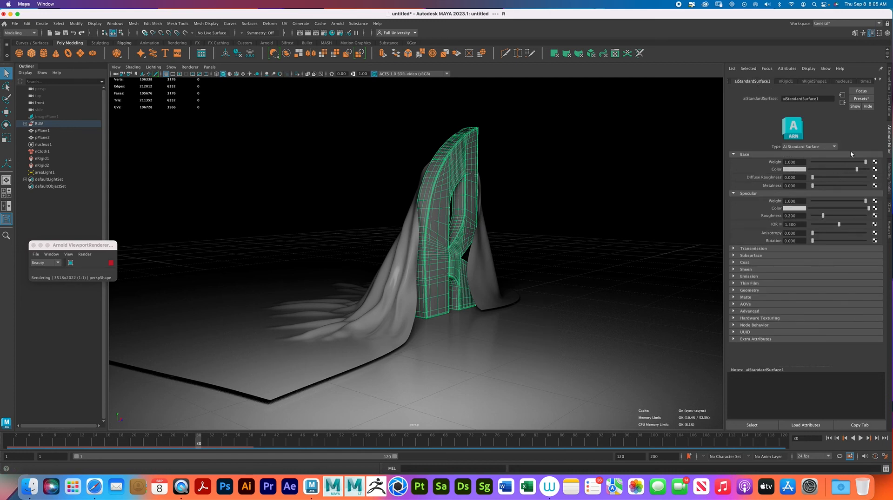
pyautogui.click(860, 98)
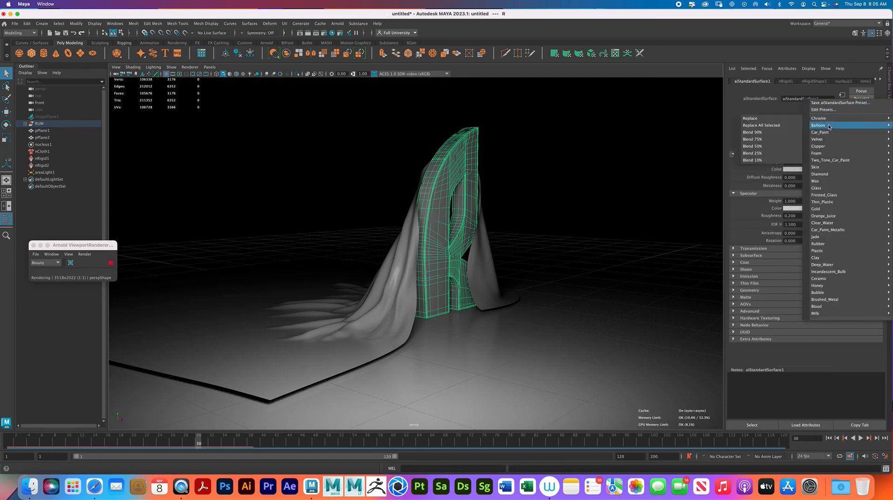
pyautogui.moveTo(827, 205)
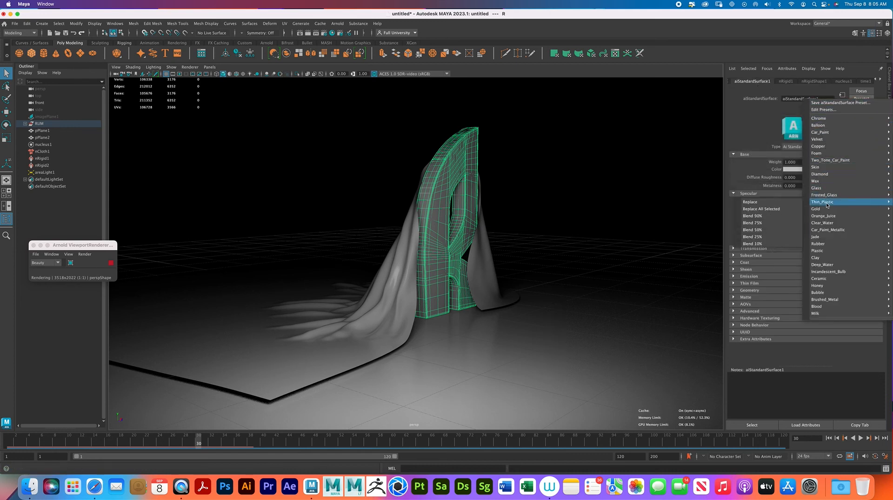
pyautogui.moveTo(824, 291)
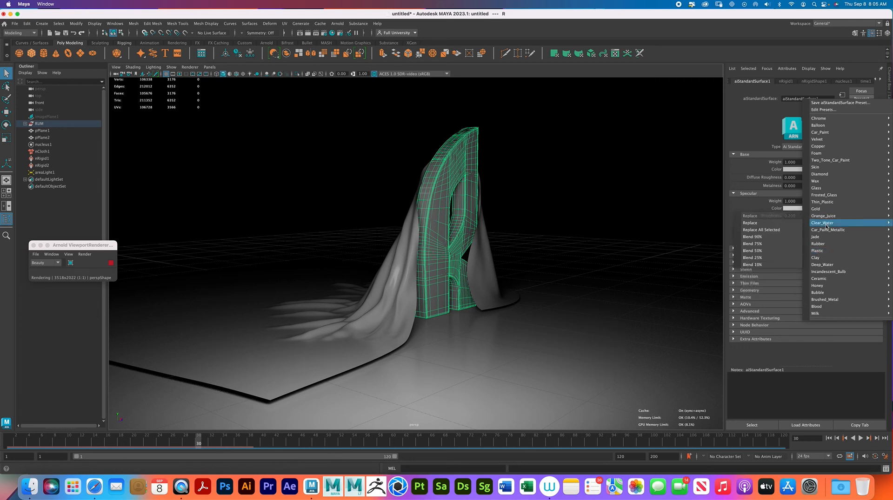
pyautogui.click(781, 224)
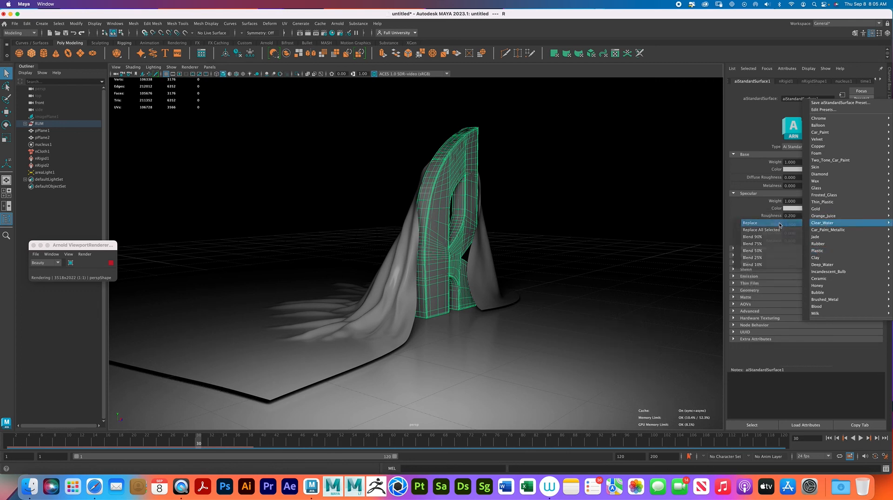
pyautogui.click(605, 212)
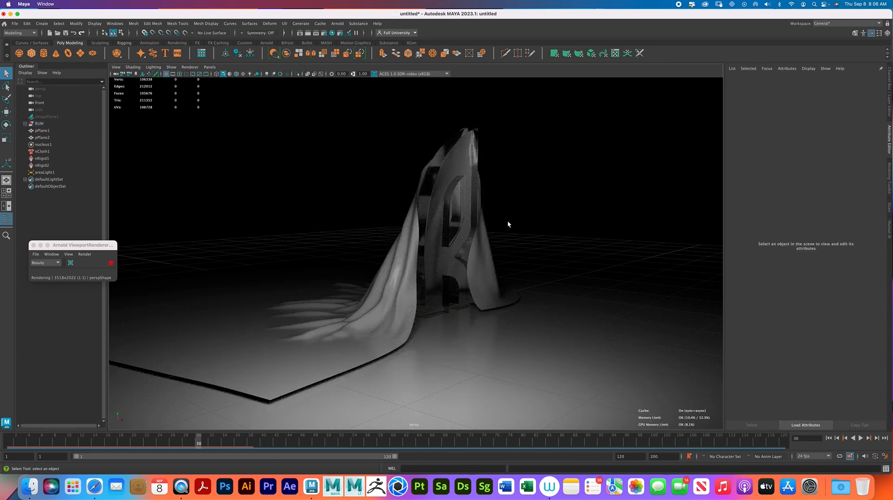
# Step: Replace the R's material settings with a glossy teal preset with base weight 0.5, specular roughness 0 and IOR 1.52
pyautogui.click(468, 216)
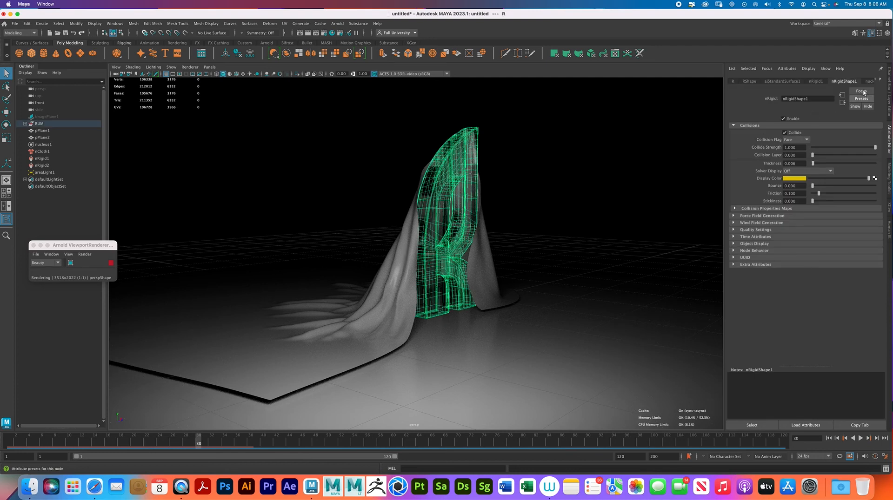
pyautogui.click(862, 99)
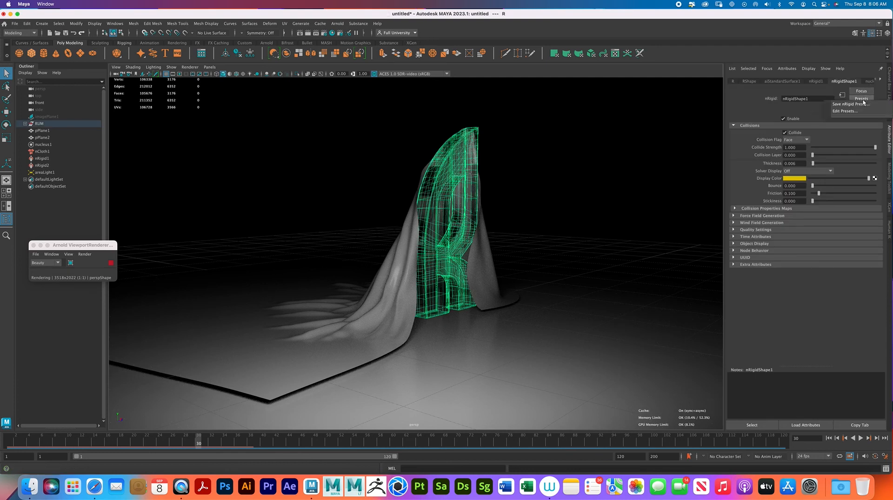
pyautogui.click(780, 83)
pyautogui.click(780, 82)
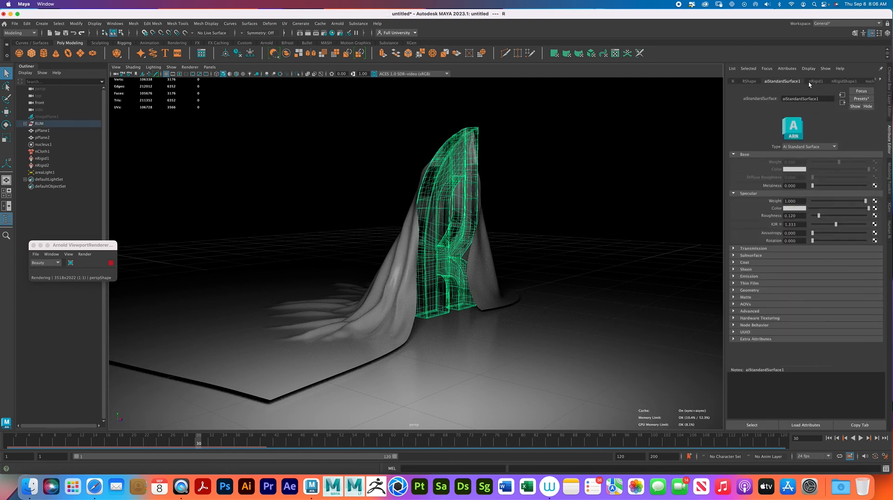
pyautogui.click(861, 98)
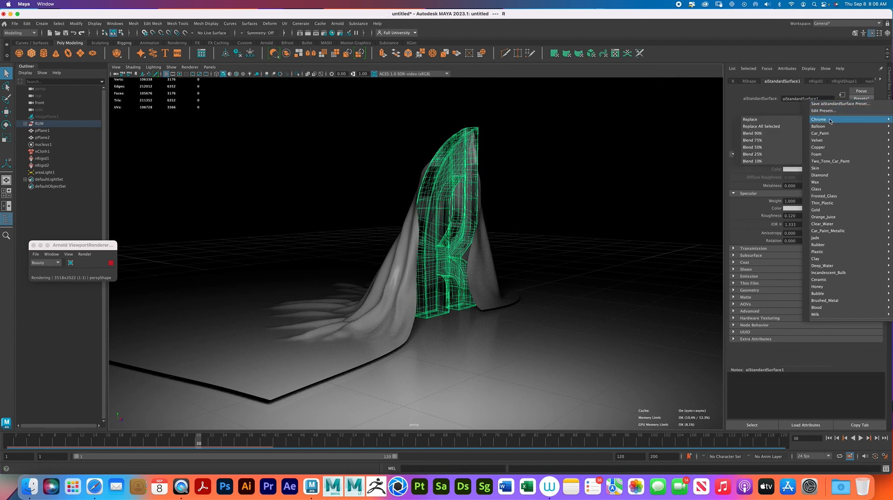
pyautogui.moveTo(830, 126)
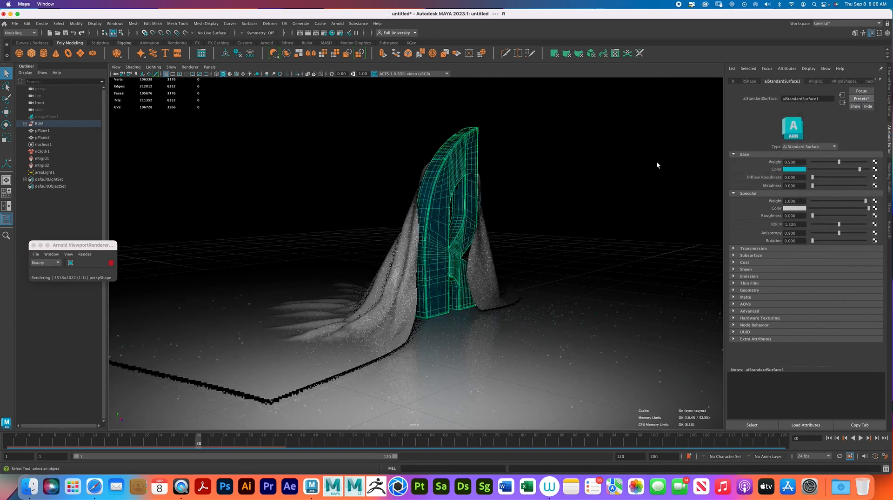
pyautogui.click(629, 168)
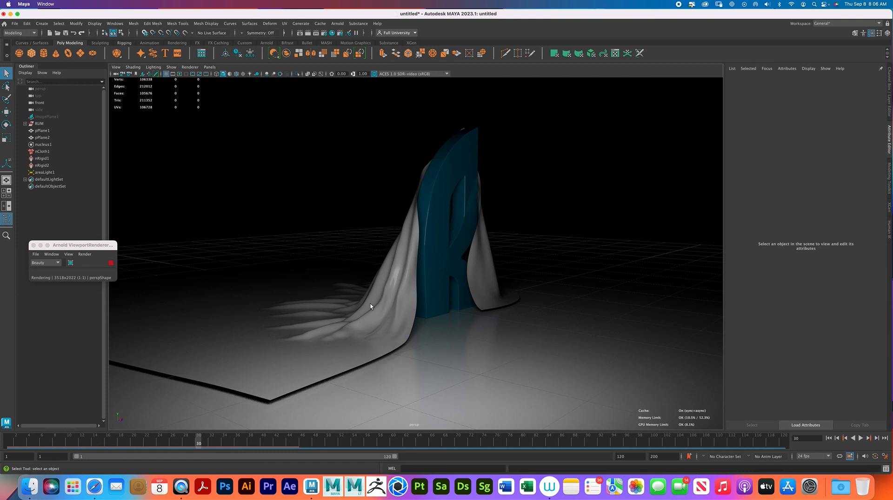
# Step: Replace the floor plane's aiStandardSurface settings with a mirror-like metal preset with metalness 1, specular weight 0 and roughness 0
pyautogui.click(468, 357)
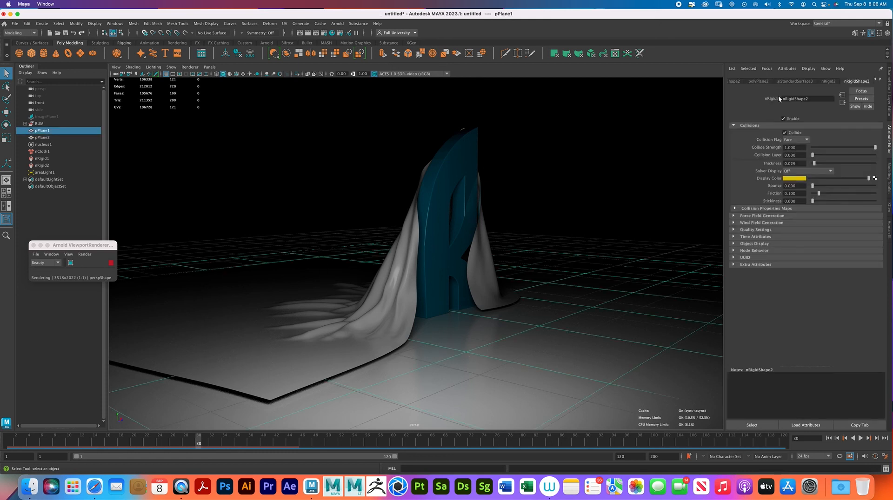
pyautogui.click(796, 81)
pyautogui.click(860, 98)
pyautogui.click(859, 103)
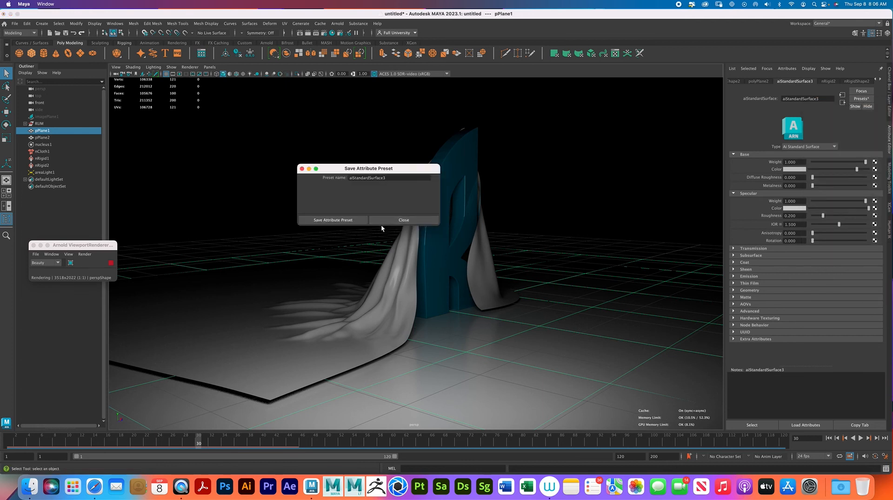
pyautogui.click(401, 221)
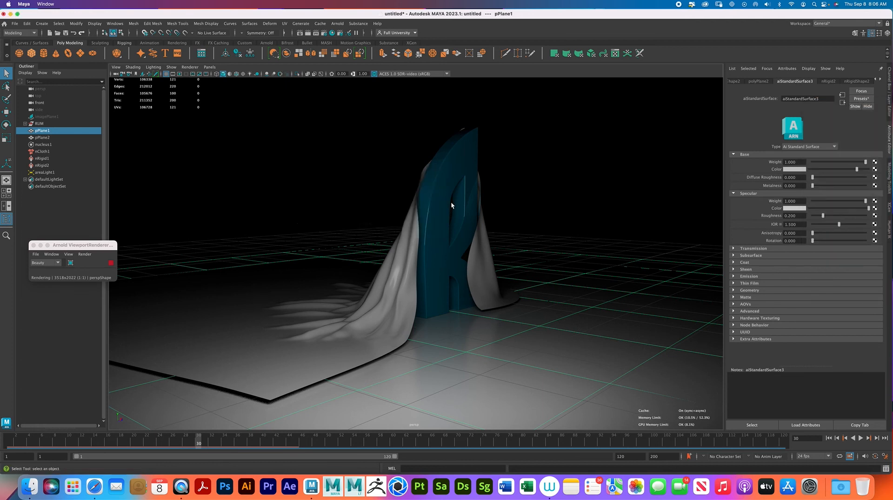
pyautogui.click(861, 98)
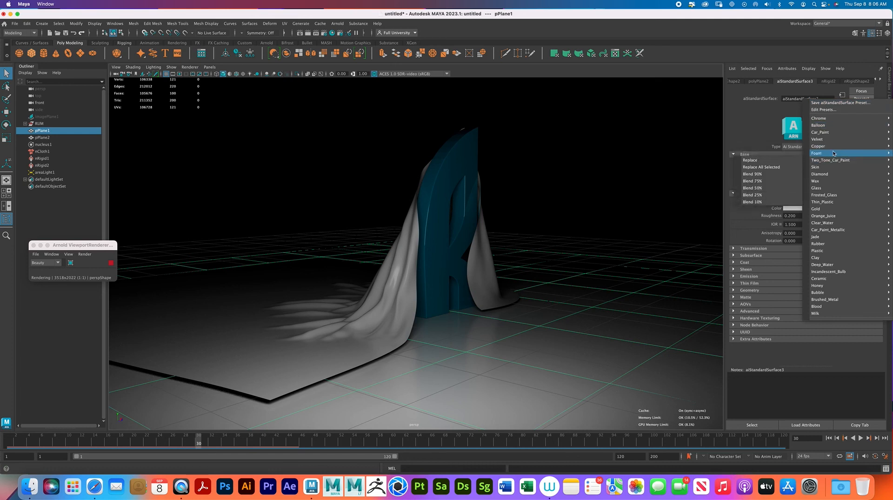
pyautogui.moveTo(827, 179)
pyautogui.click(749, 181)
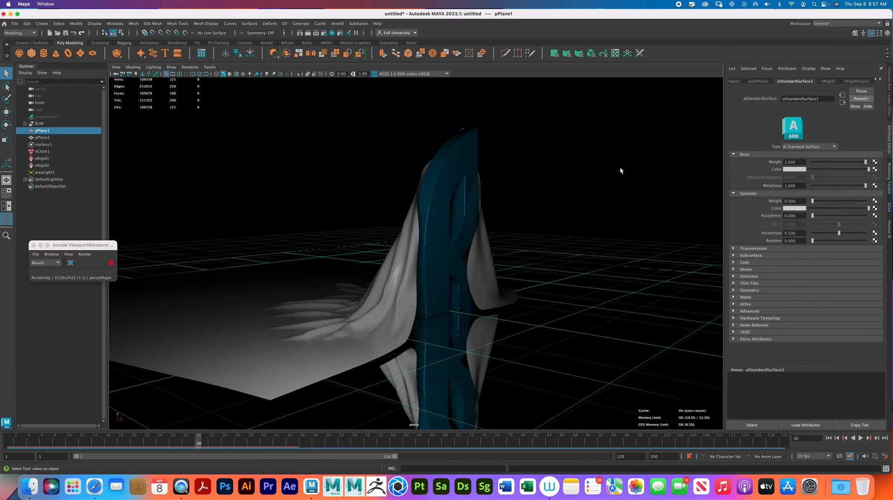
pyautogui.click(626, 166)
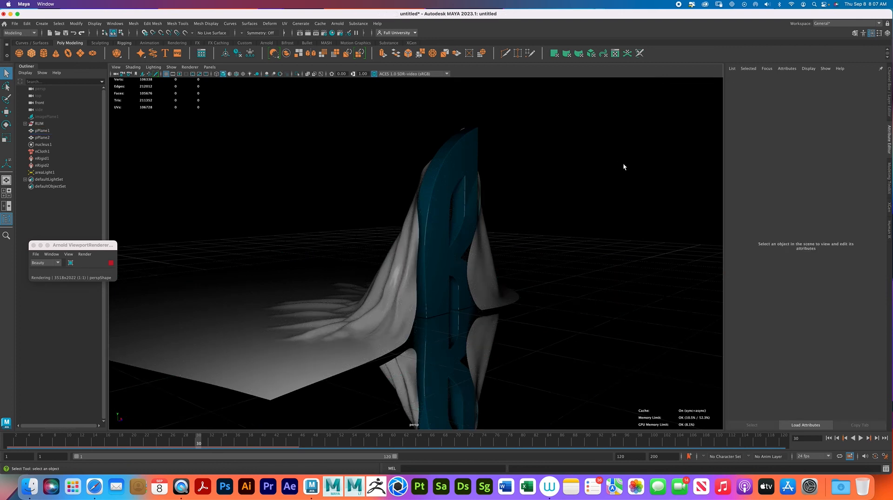
# Step: Delete the area light from the scene
pyautogui.click(55, 173)
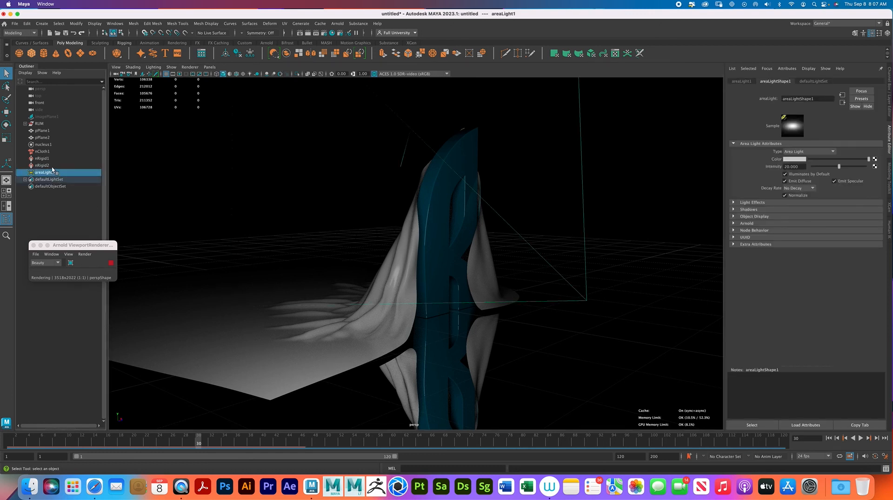
pyautogui.press('Delete')
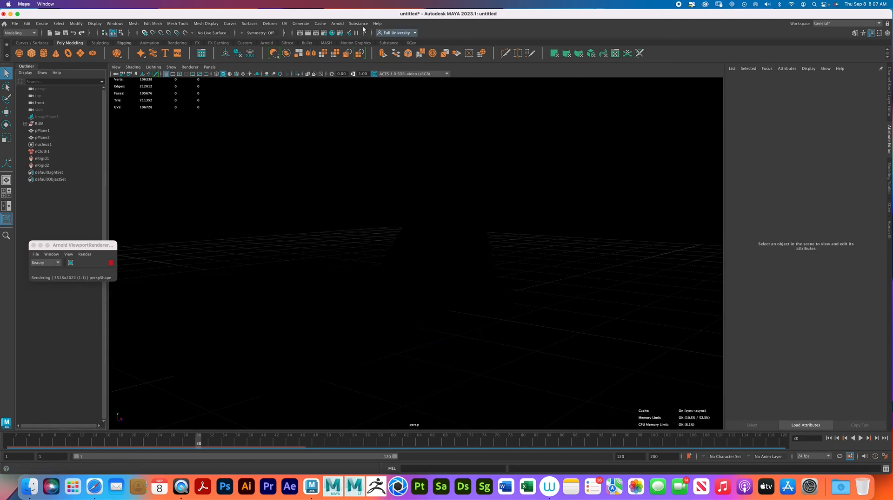
# Step: Try lighting the scene with an Arnold Skydome Light and delete it
pyautogui.click(338, 24)
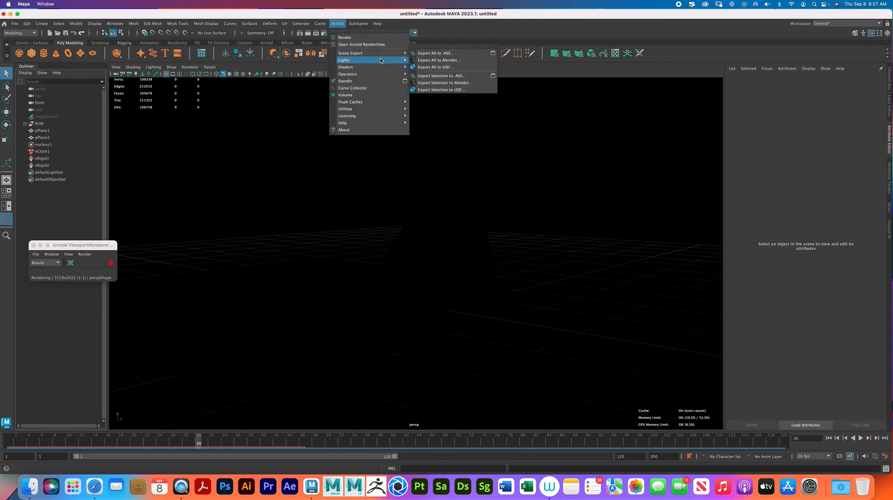
pyautogui.click(434, 66)
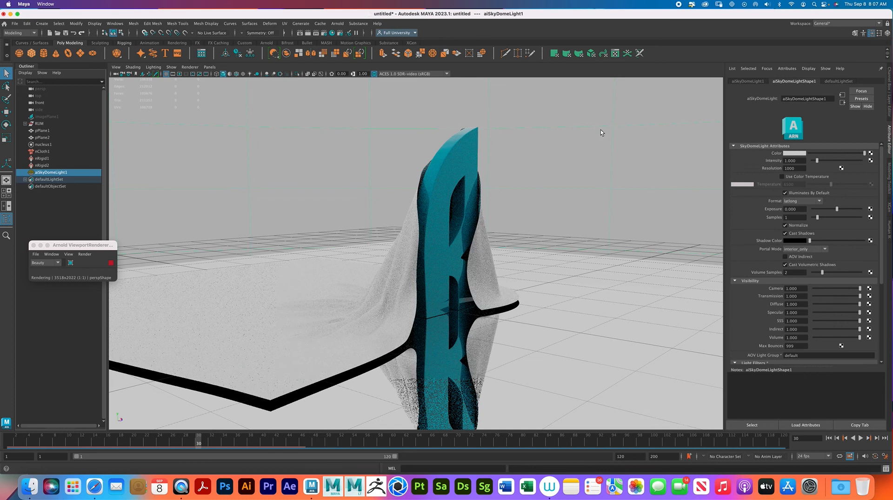
pyautogui.press('Delete')
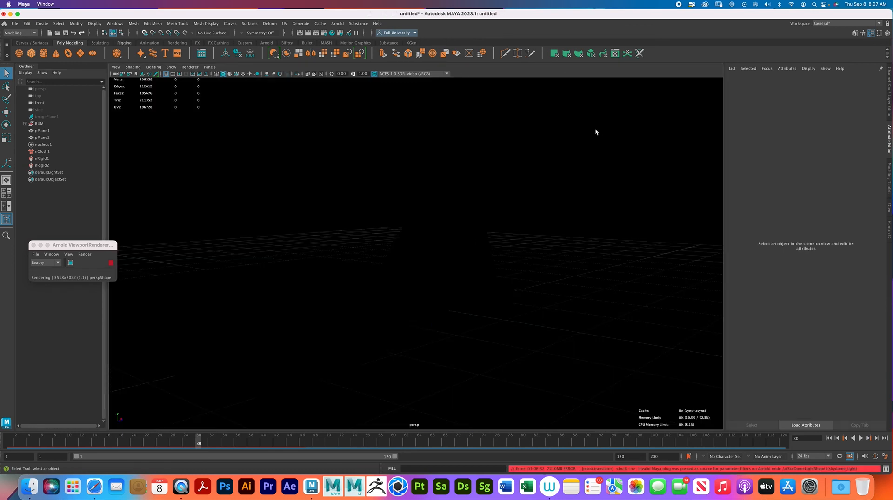
# Step: Add an Arnold Physical Sky to light the scene
pyautogui.click(337, 23)
pyautogui.moveTo(380, 62)
pyautogui.click(446, 95)
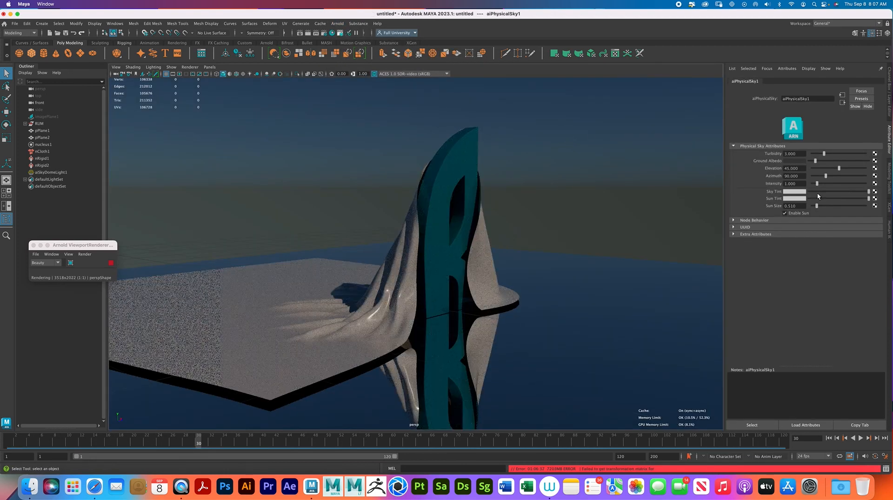
# Step: Set the Physical Sky's azimuth to 0 and key it at frame 30
pyautogui.moveTo(826, 175); pyautogui.dragTo(806, 177)
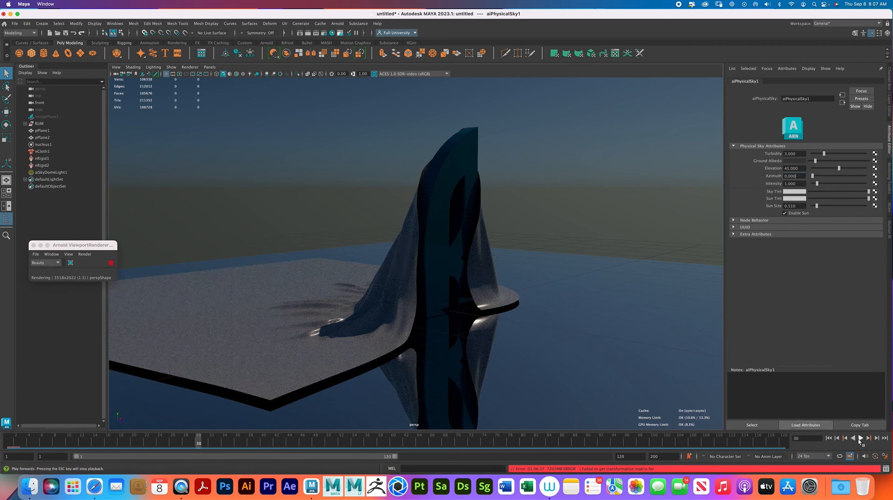
pyautogui.rightClick(801, 177)
pyautogui.click(819, 186)
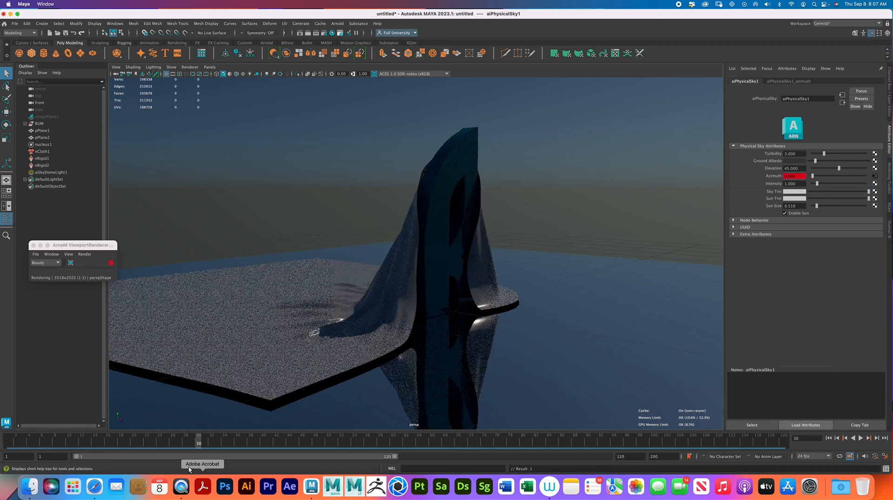
# Step: Play the timeline forward to frame 102, set the Physical Sky's azimuth to 165.6 and key it
pyautogui.hotkey('alt', 'v')
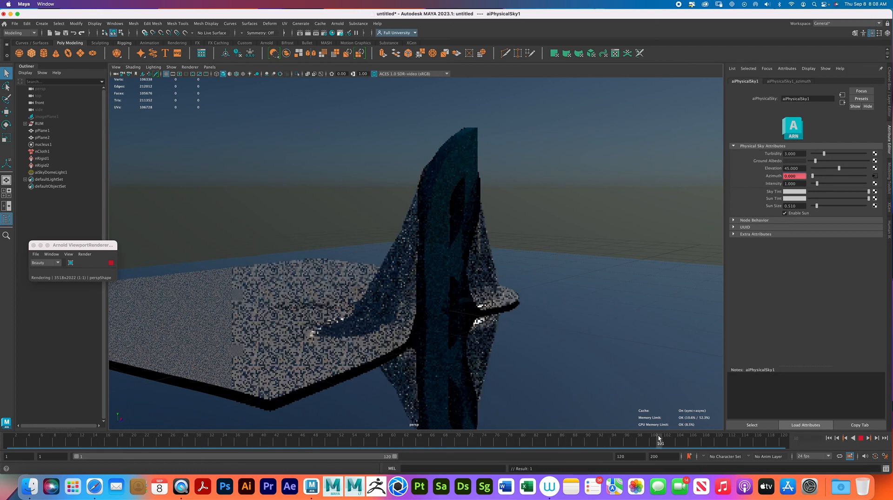
pyautogui.hotkey('alt', 'v')
pyautogui.moveTo(812, 176); pyautogui.dragTo(837, 178)
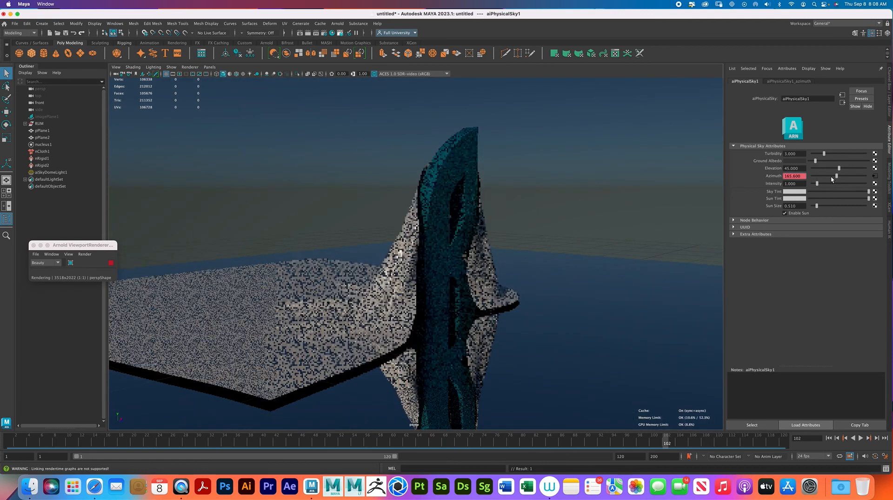
pyautogui.rightClick(806, 177)
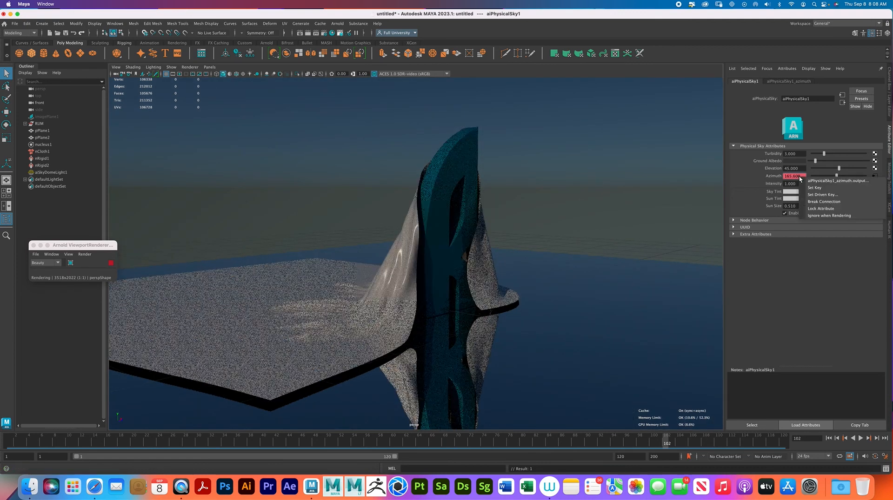
pyautogui.click(819, 188)
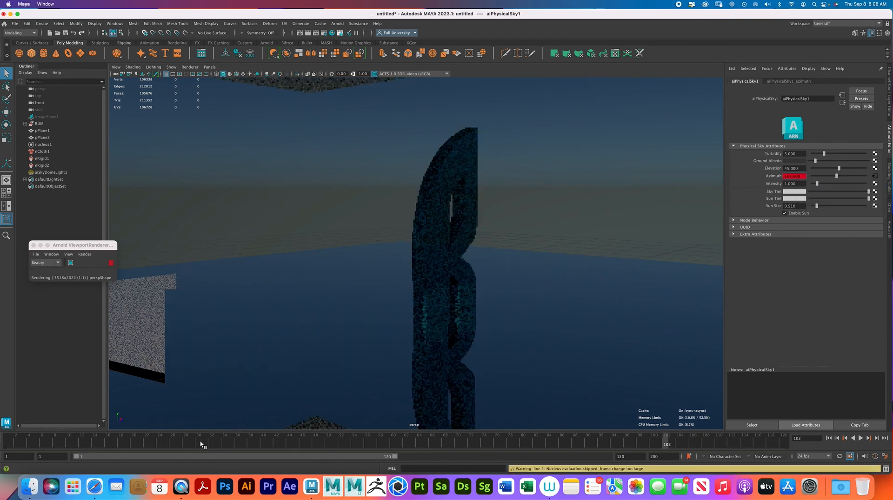
# Step: Play and scrub through the keyed range up to frame 63 to preview the moving sun
pyautogui.click(211, 445)
pyautogui.hotkey('alt', 'v')
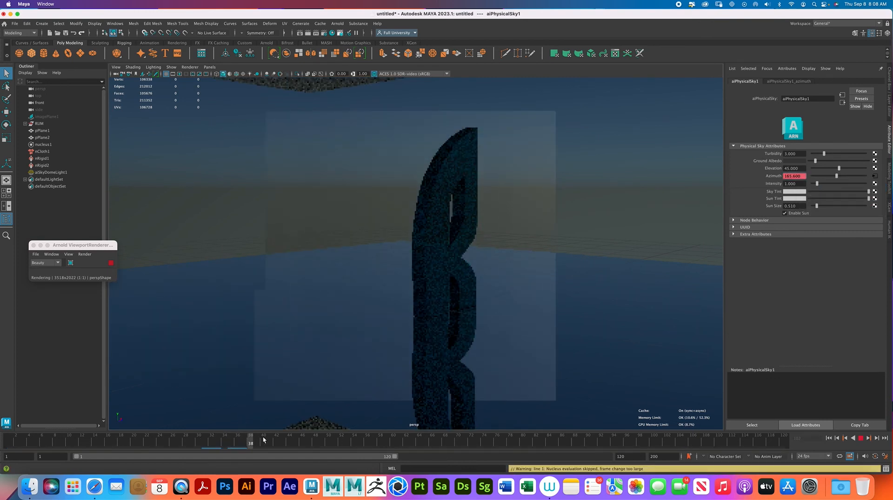
pyautogui.moveTo(294, 440); pyautogui.dragTo(411, 430)
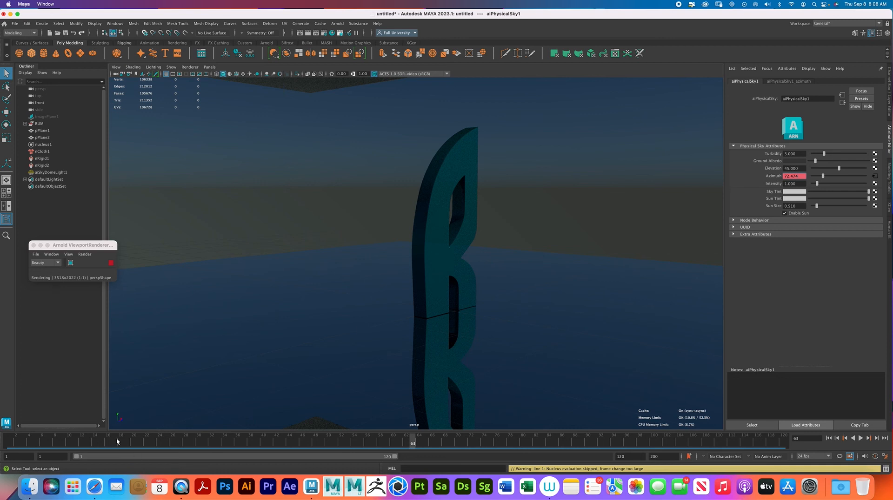
# Step: Rewind to frame 1, restart the Arnold viewport render, and step through frames 21, 26 and 30 to check the draped cloth
pyautogui.click(828, 438)
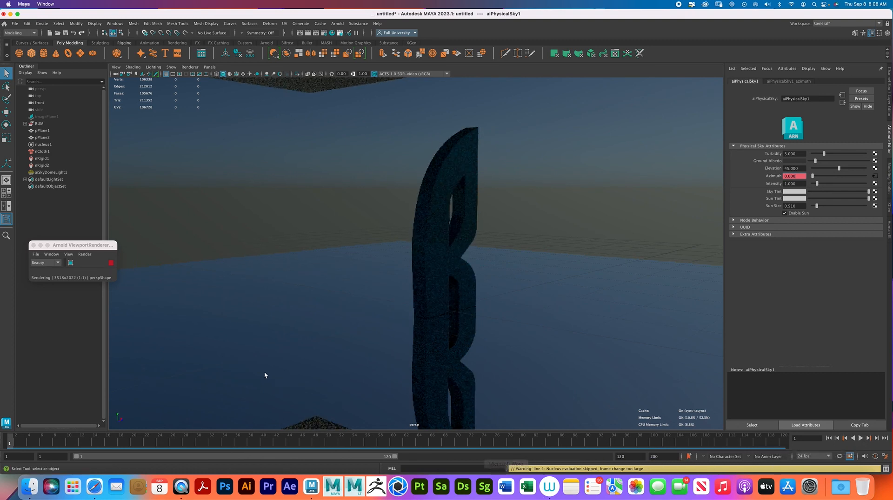
pyautogui.click(110, 263)
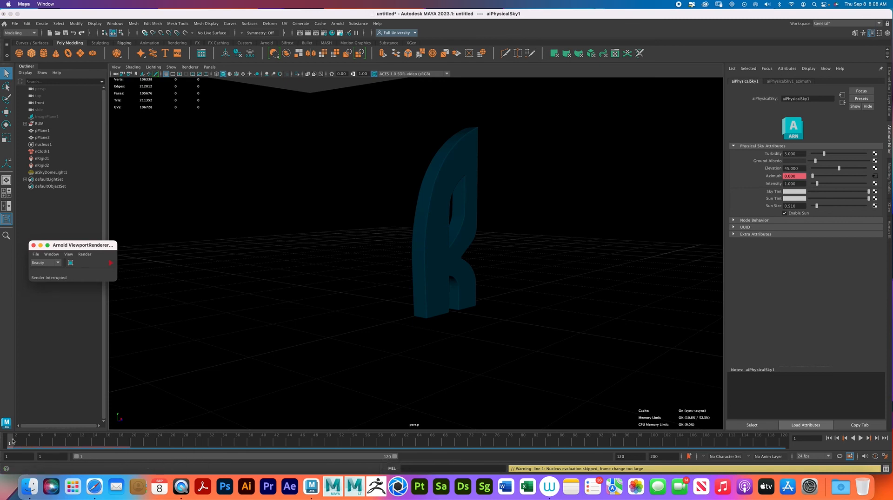
pyautogui.click(111, 263)
pyautogui.click(143, 443)
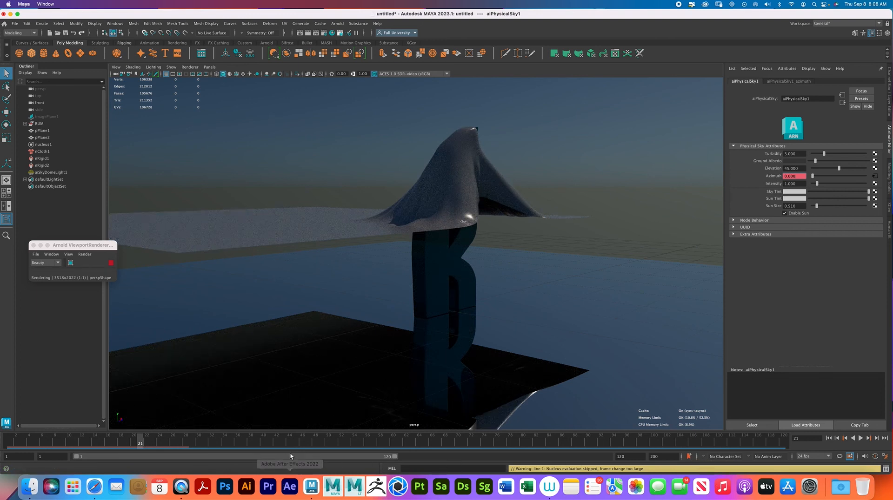
pyautogui.click(171, 442)
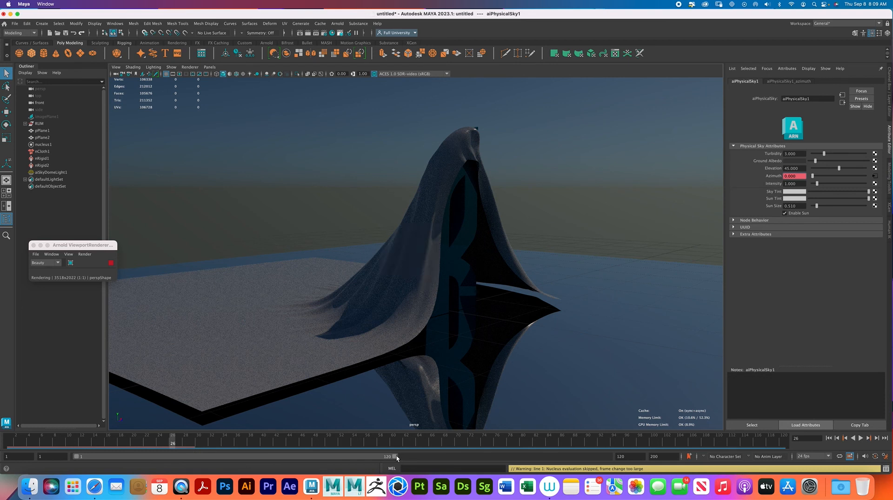
pyautogui.click(195, 447)
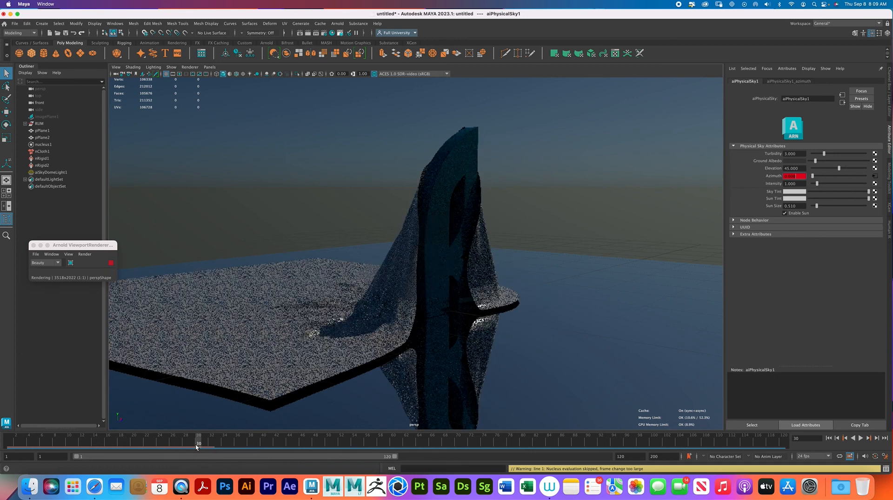